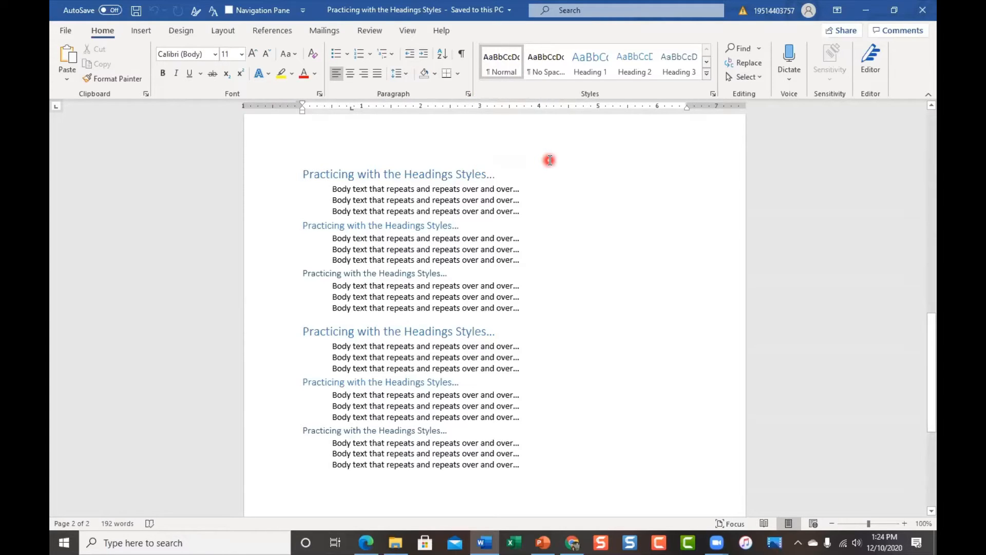
Look through the full styles gallery, and open the Styles pane docked beside the document at a slightly narrower width.
left_click(707, 77)
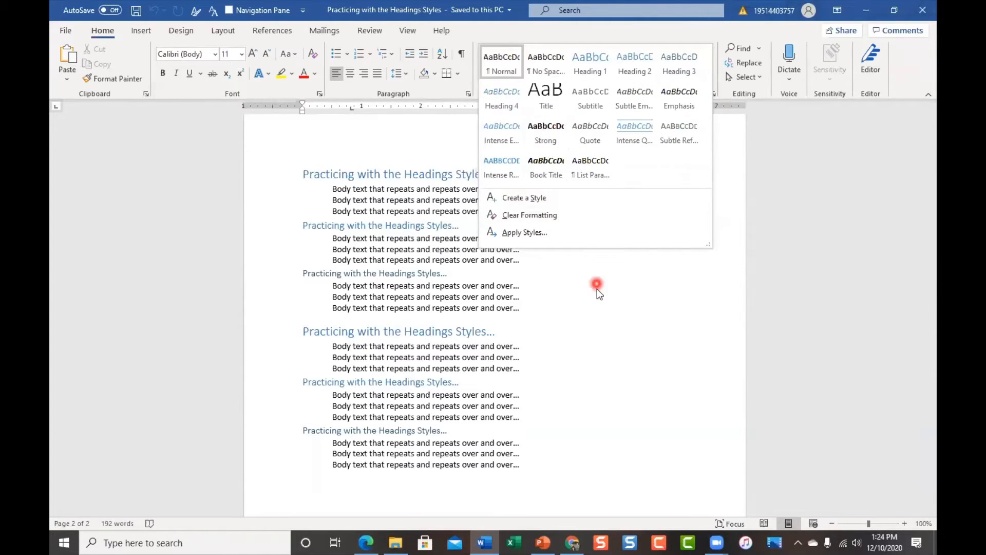
left_click(666, 315)
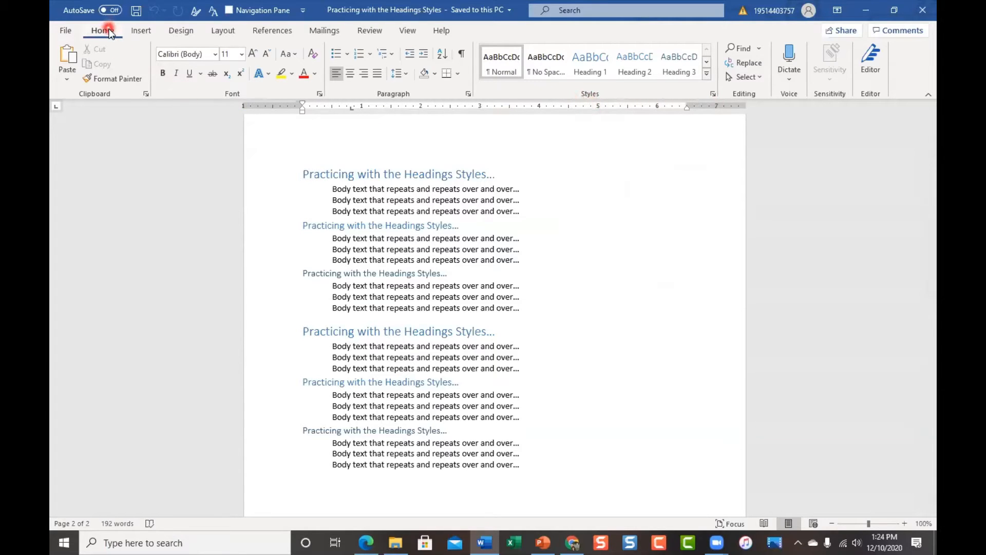
left_click(715, 94)
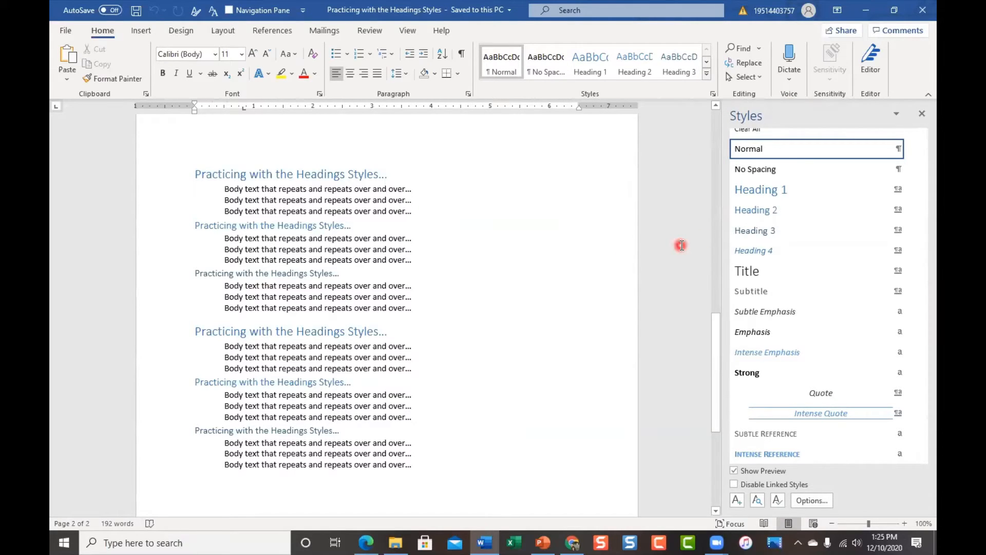
left_click_drag(804, 117, 204, 228)
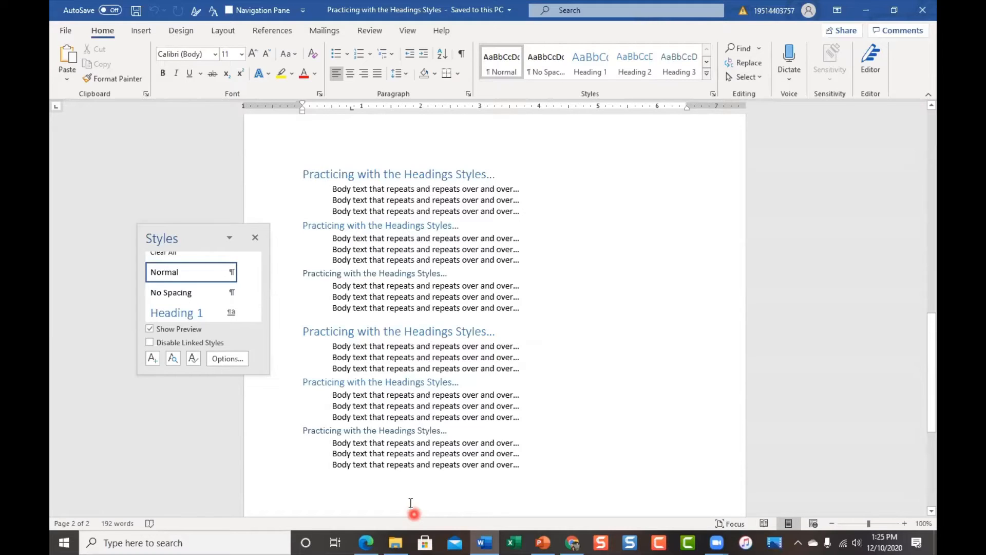
double_click(198, 239)
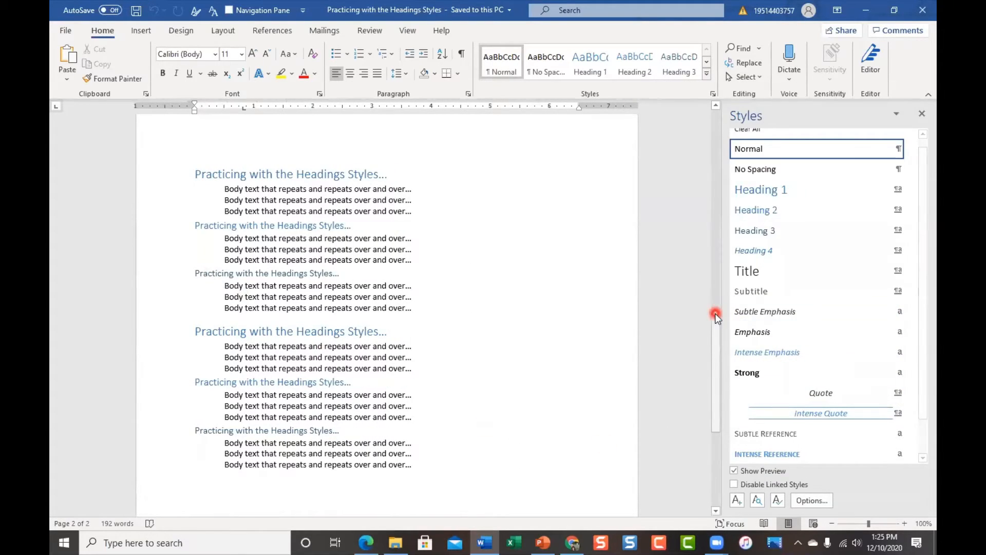
left_click_drag(721, 315, 751, 327)
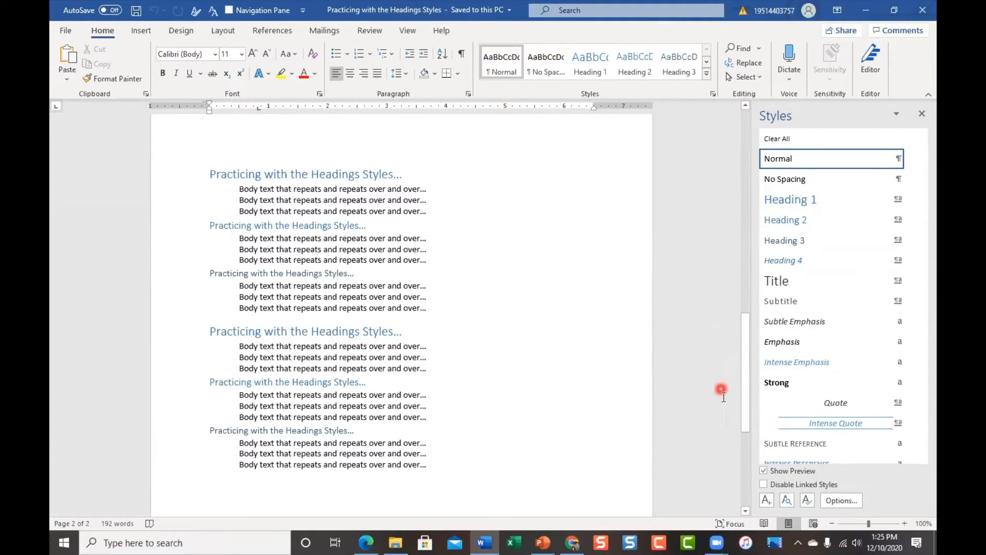
Turn the style previews in the Styles pane off and on again.
left_click(764, 471)
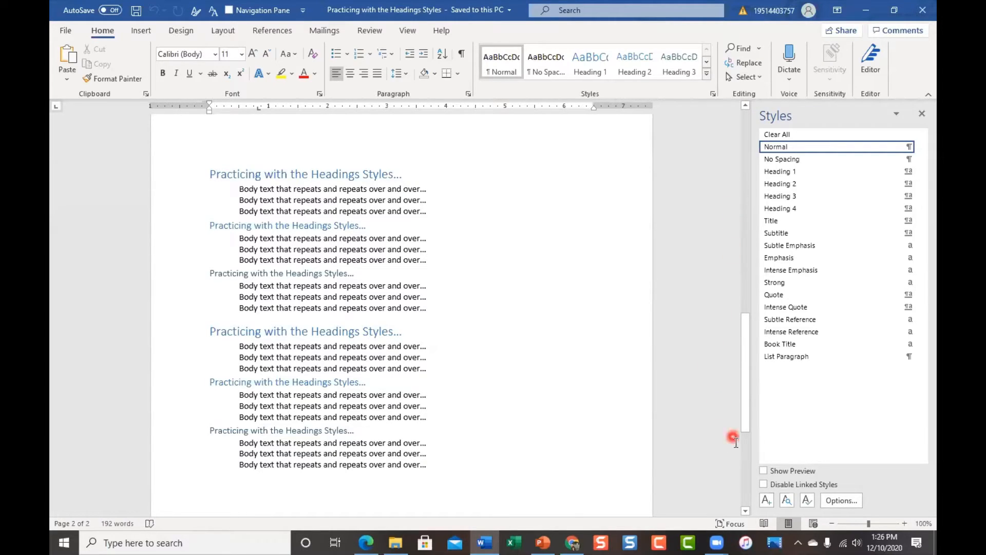
left_click(763, 469)
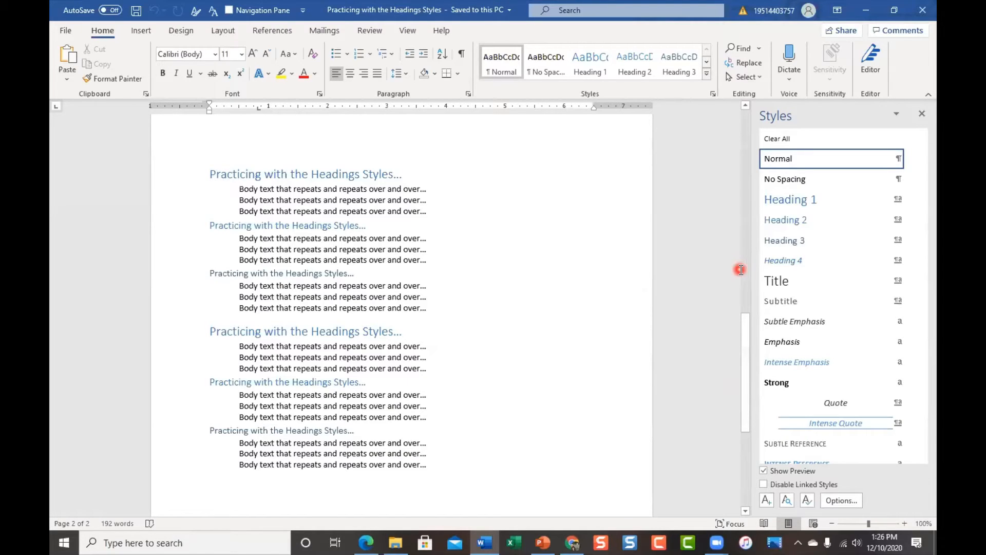
Examine which heading style each heading line on page 2 uses and the formatting details of Heading 1, Heading 2 and Heading 3.
left_click(402, 199)
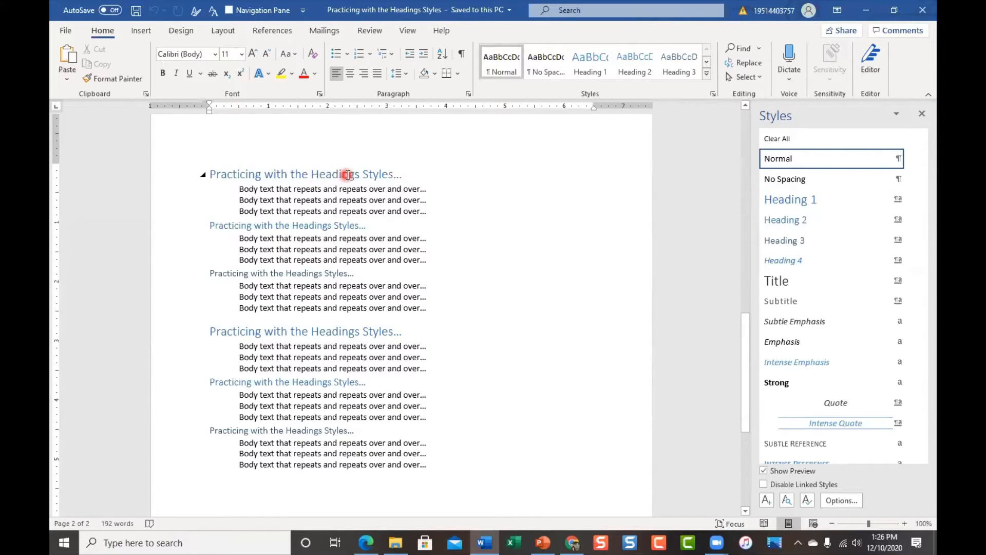
left_click(255, 175)
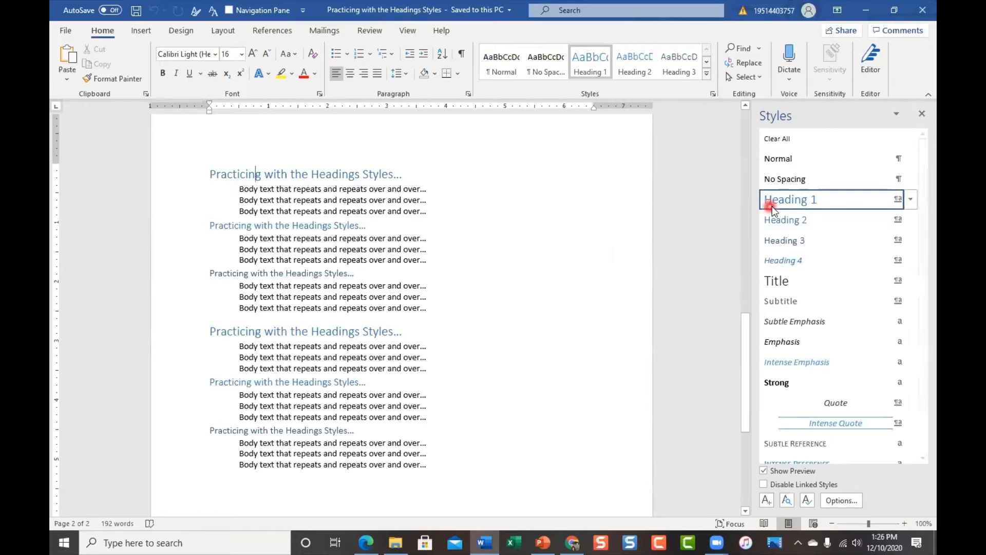
mouse_move(850, 200)
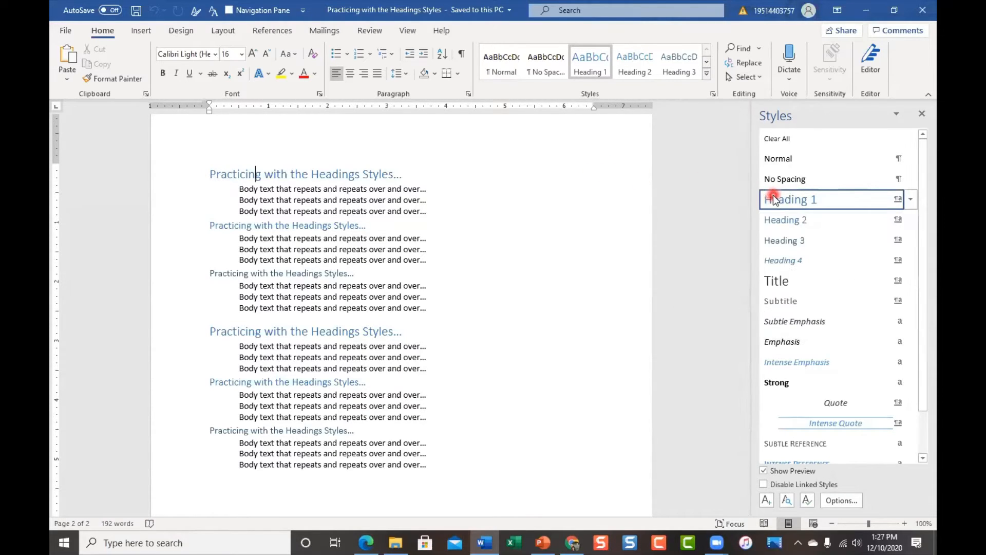
mouse_move(772, 195)
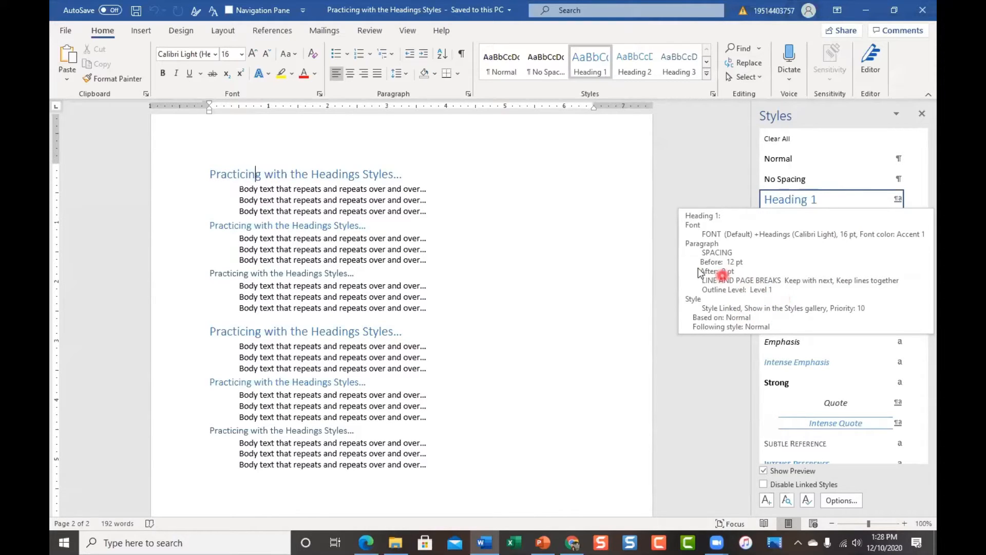
left_click(323, 226)
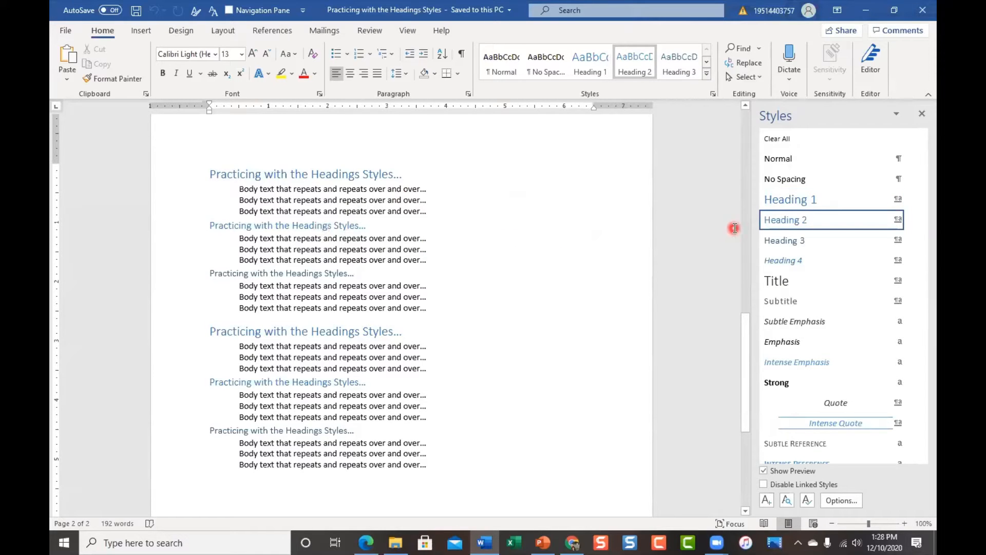
mouse_move(828, 223)
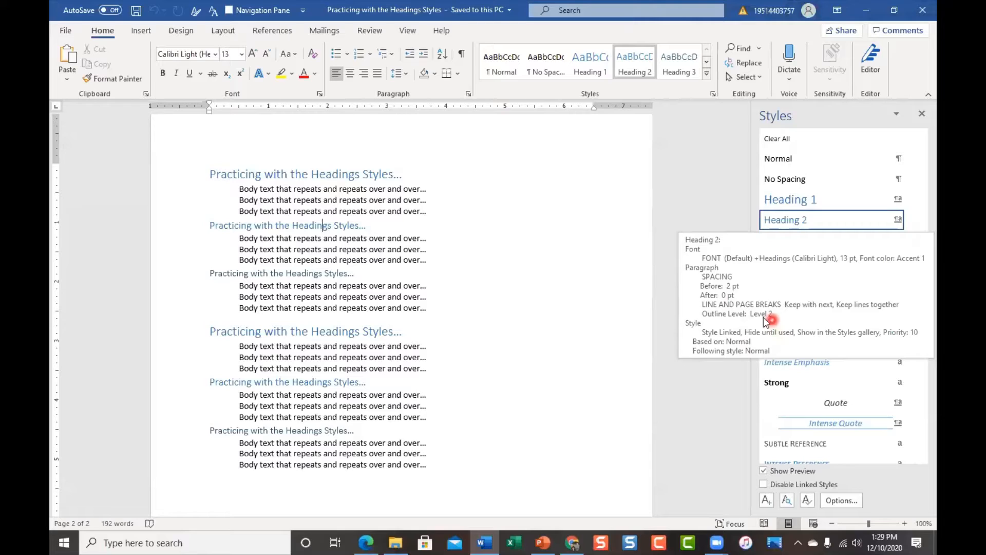
left_click(336, 273)
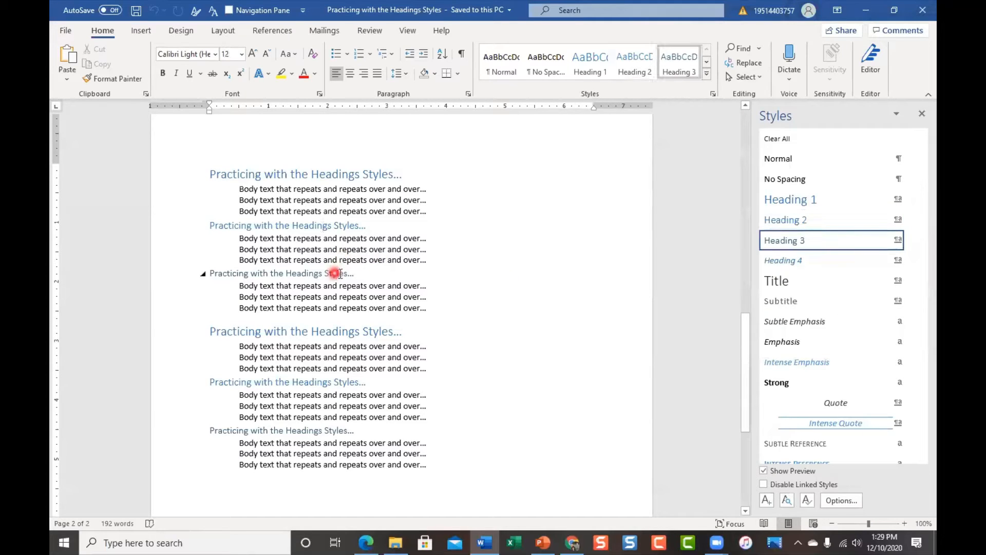
mouse_move(836, 241)
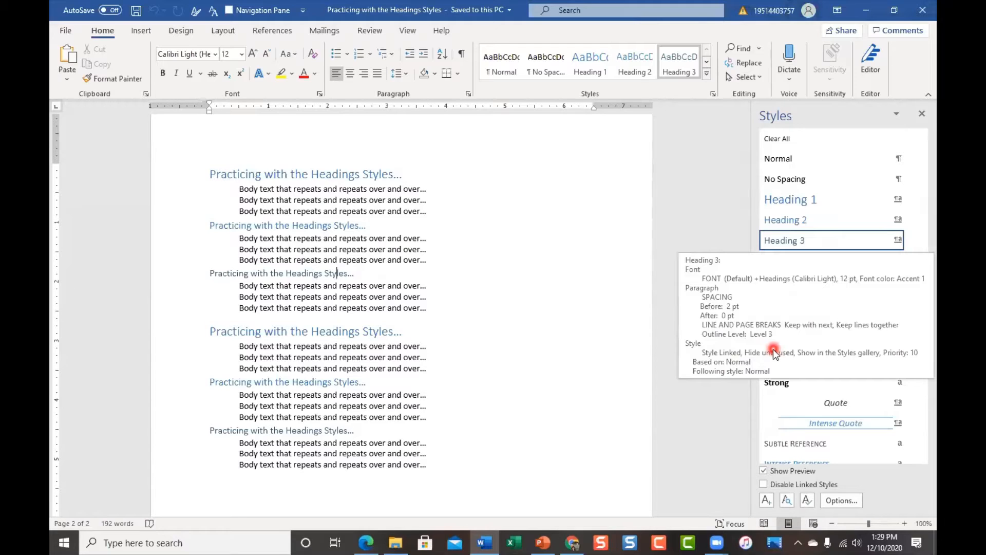
left_click(350, 172)
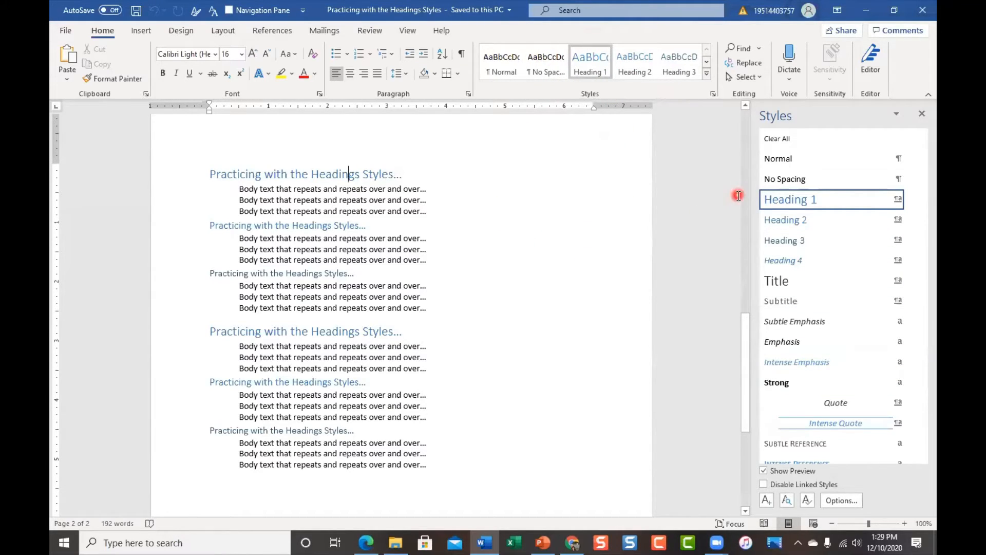
left_click(348, 228)
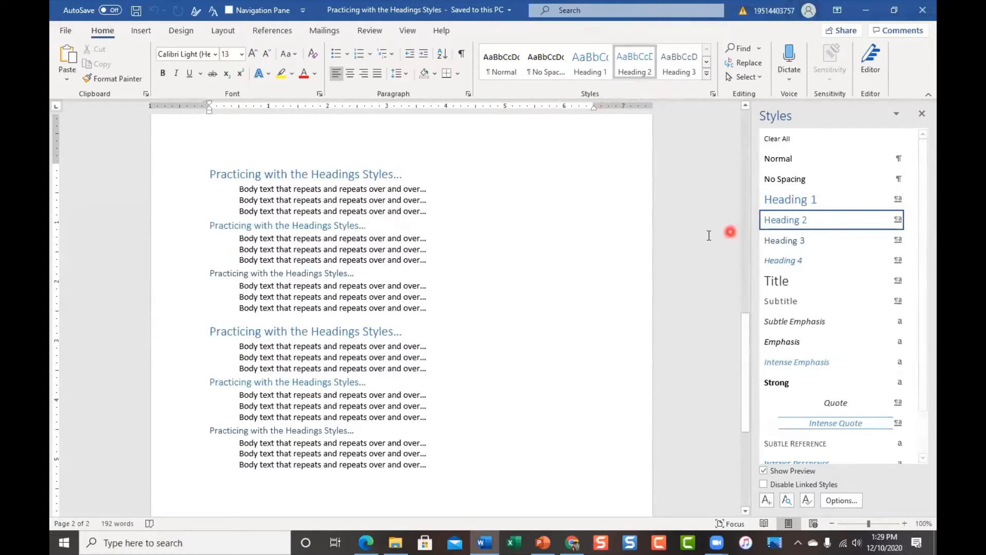
Change the first heading line to the Normal style and restore it to Heading 1.
left_click(342, 174)
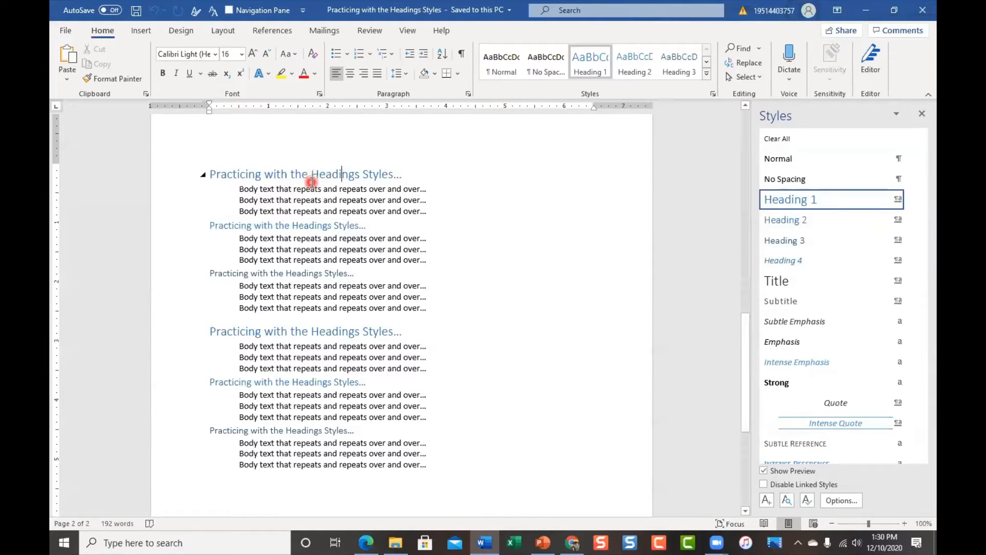
left_click(767, 160)
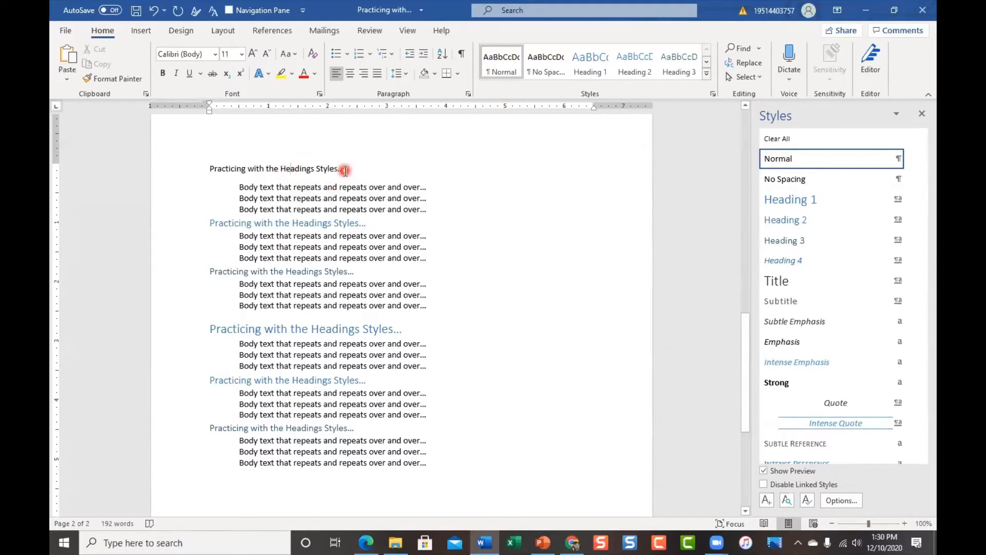
left_click(794, 199)
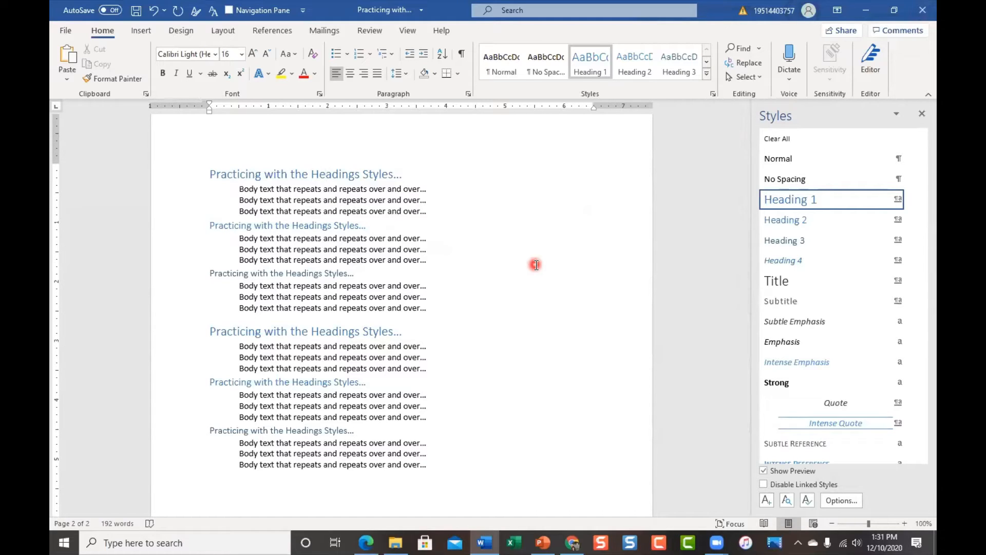
Apply Heading 1 to the first two body lines under the first Heading 2, and Title to the second body line under the first heading.
left_click(331, 245)
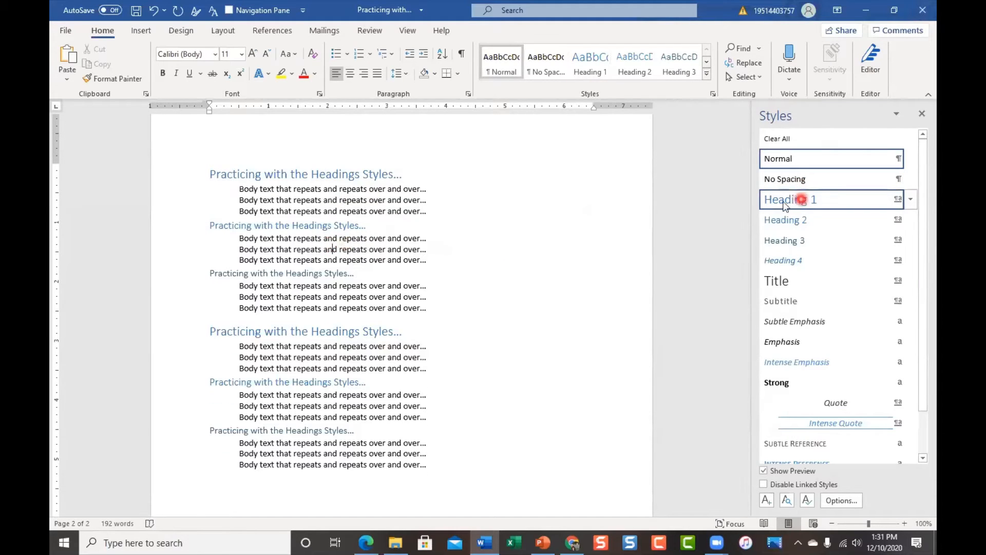
left_click(801, 199)
left_click(392, 238)
left_click(838, 199)
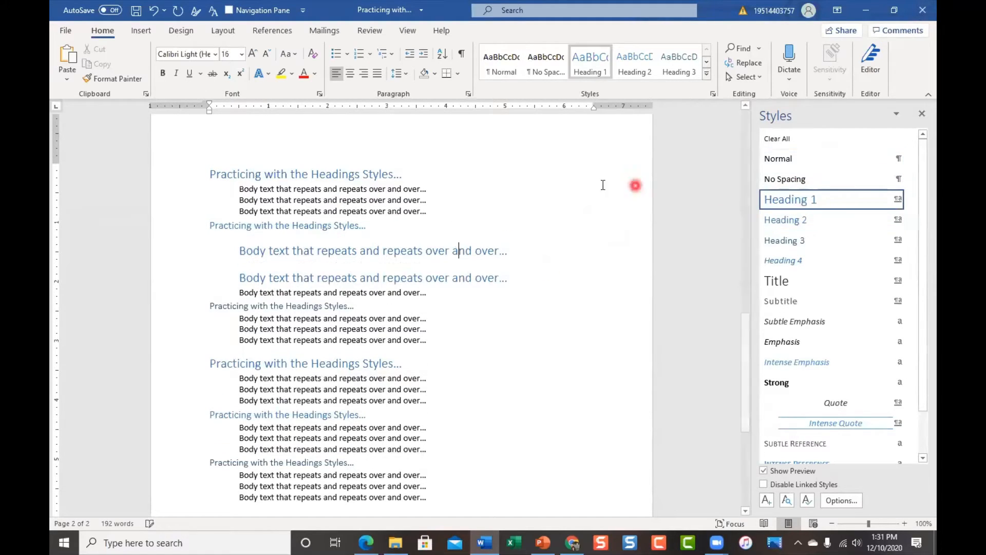
left_click(392, 200)
left_click(788, 280)
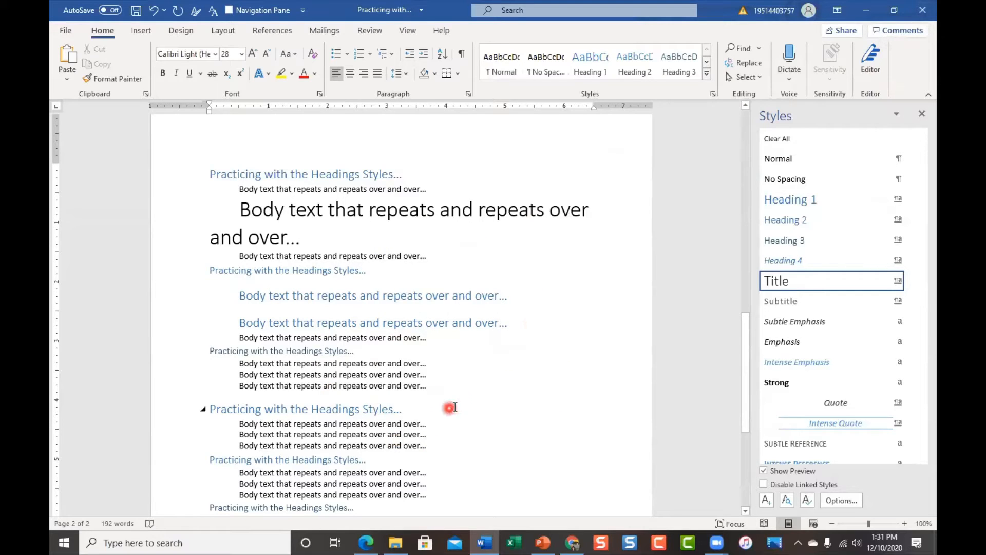
Close the document without saving its changes and reopen Practicing with the Headings Styles at its second page.
left_click(919, 13)
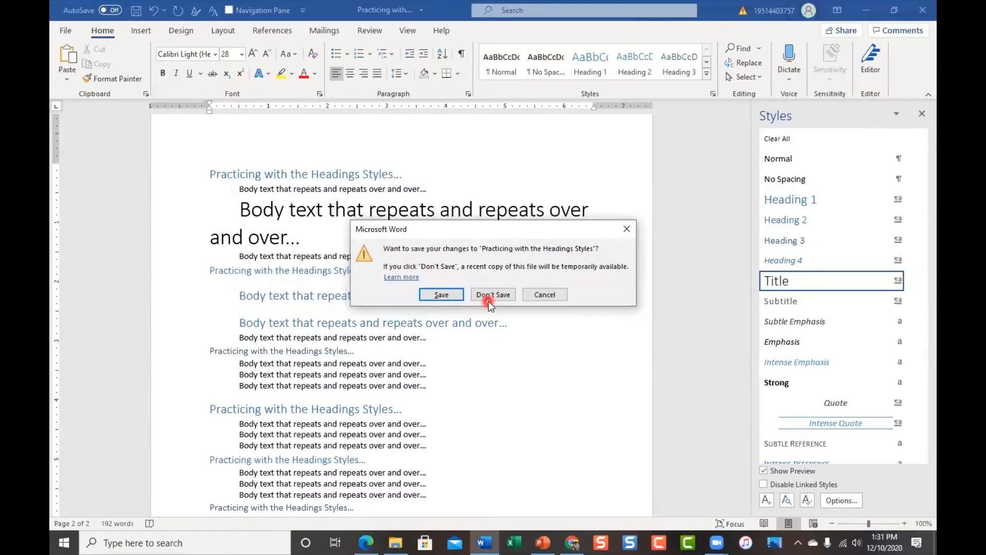
left_click(503, 296)
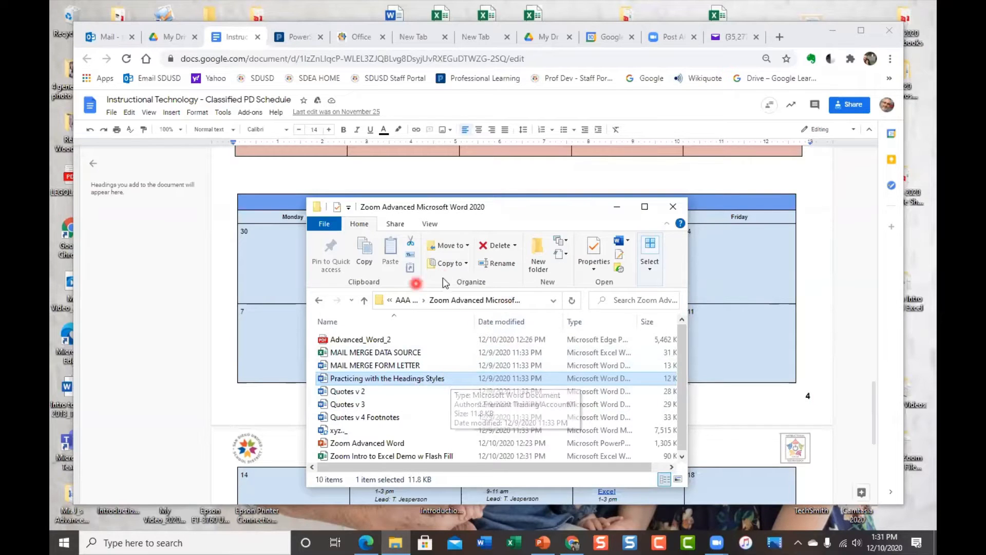
double_click(458, 378)
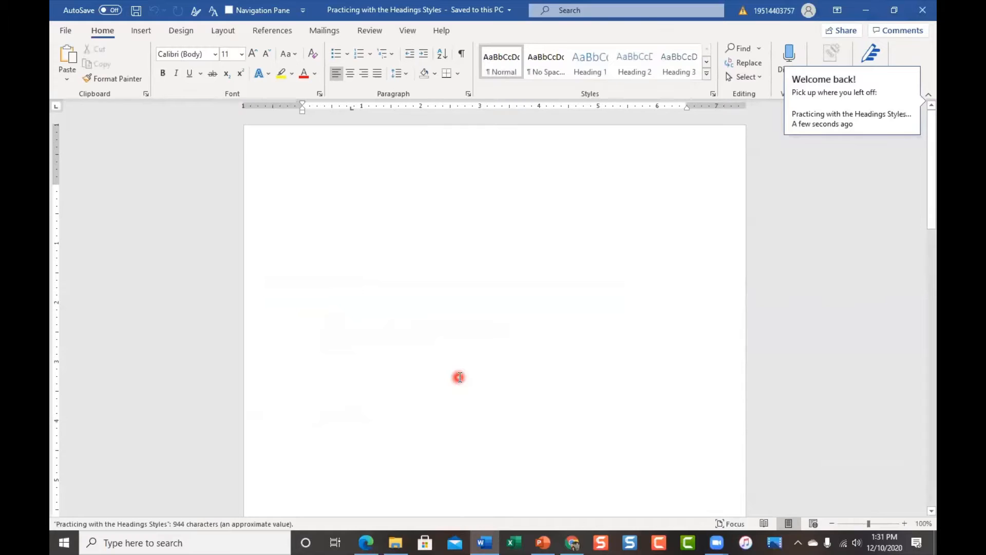
scroll(460, 378, "down", 9)
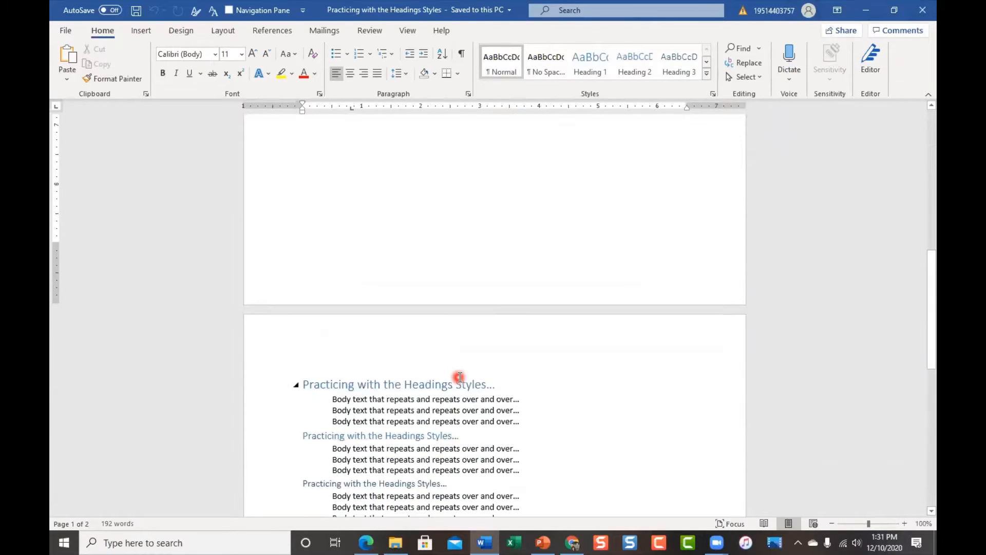
scroll(459, 377, "down", 10)
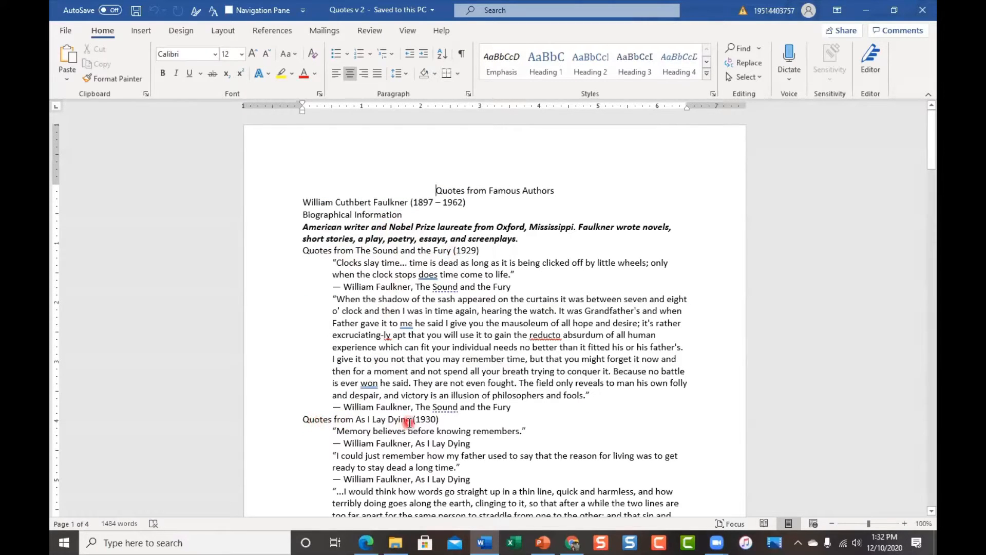
Examine the author names, biographical information and book quote headings in the Quotes v 2 document.
scroll(462, 427, "down", 5)
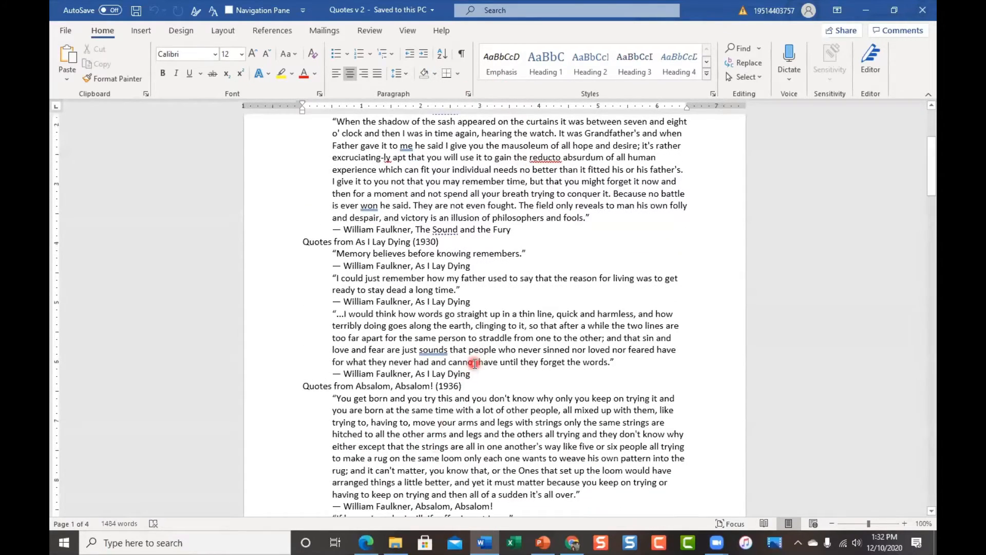
scroll(455, 404, "down", 2)
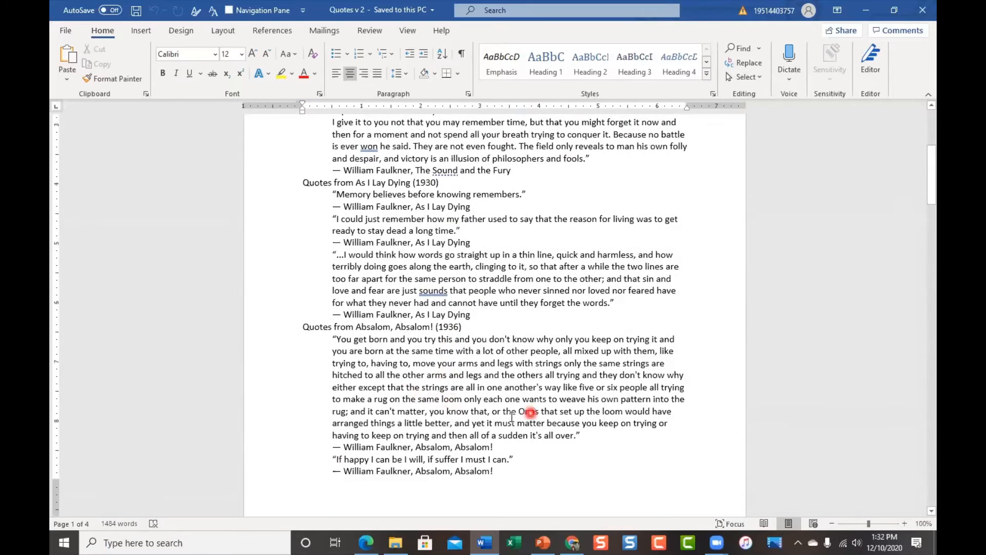
scroll(484, 450, "down", 5)
scroll(487, 440, "down", 2)
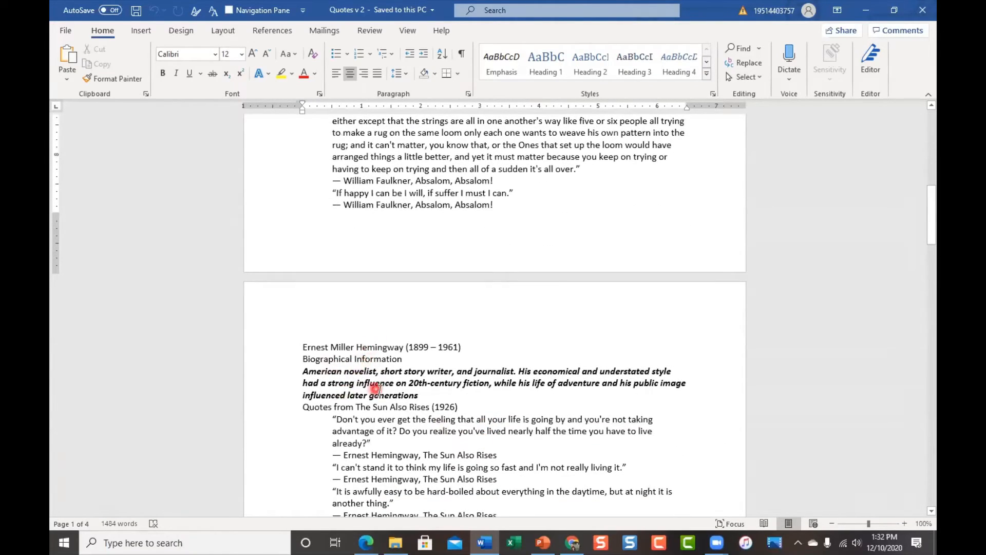
scroll(555, 392, "down", 1)
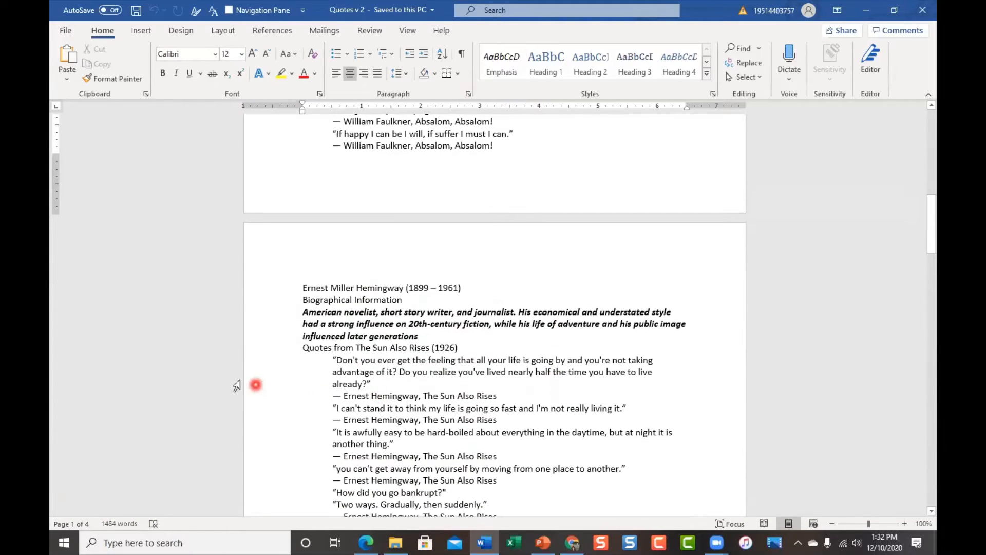
scroll(447, 362, "down", 3)
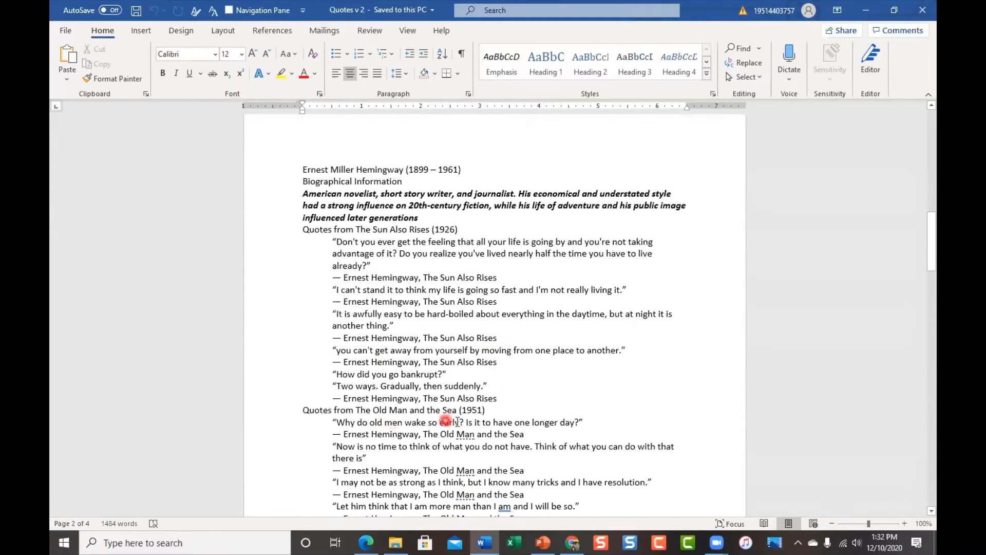
scroll(478, 422, "down", 3)
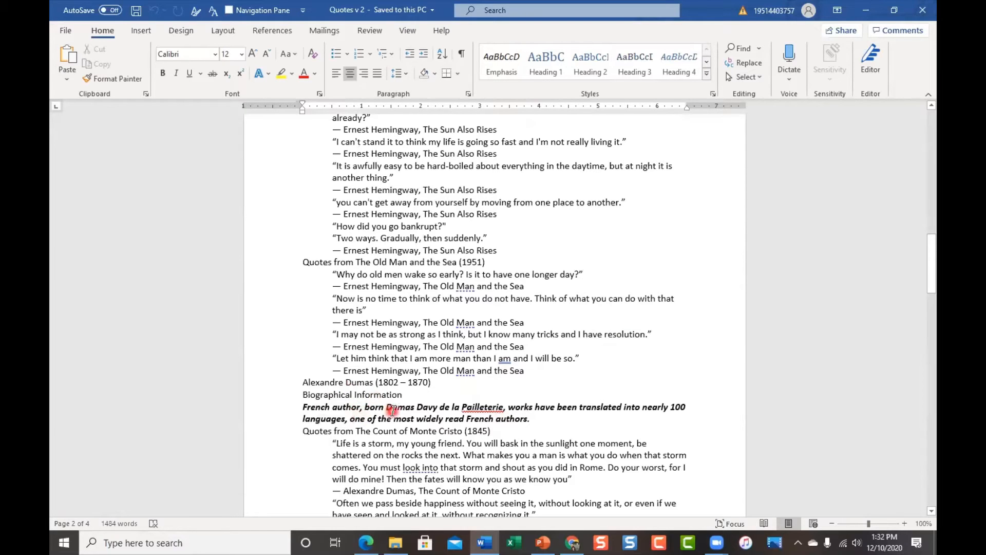
Examine the unstyled author, Biographical Information and book quote headings for Hemingway, Dumas and Hugo, and return to the document's beginning.
scroll(446, 416, "down", 3)
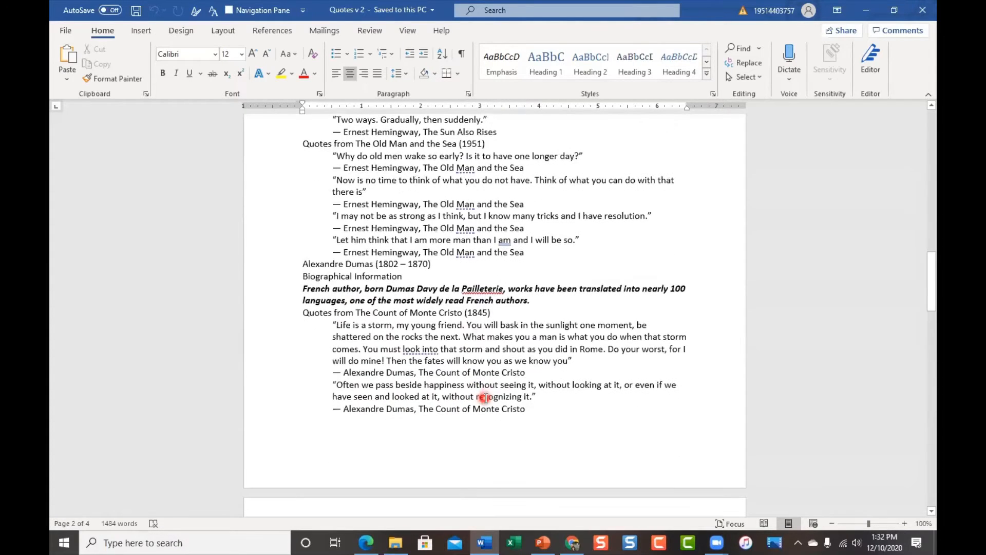
scroll(520, 385, "down", 2)
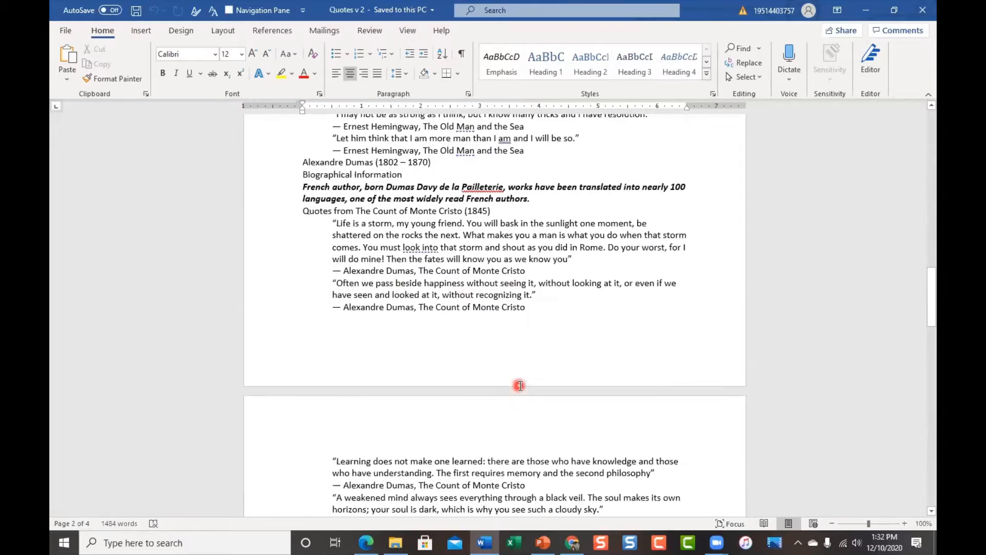
scroll(520, 385, "down", 7)
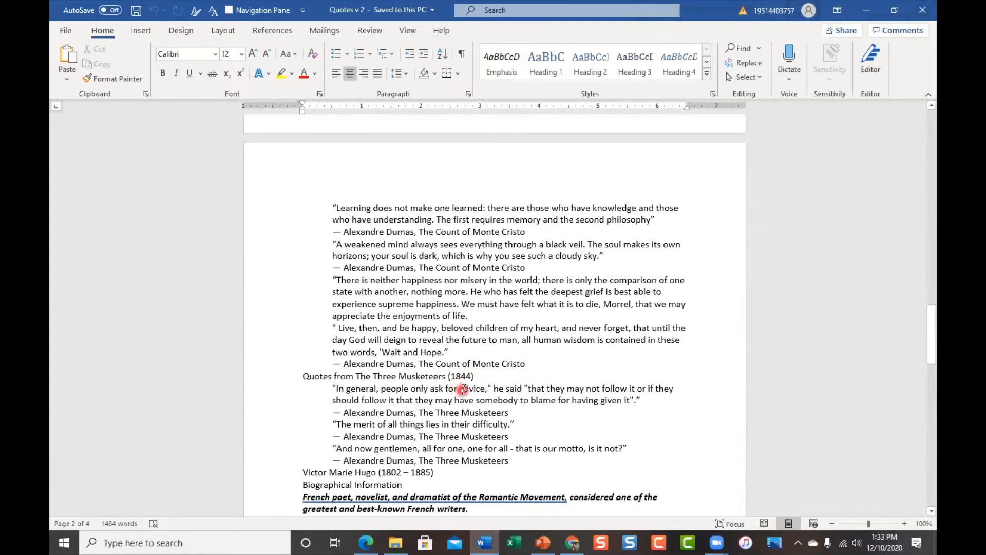
scroll(463, 389, "down", 3)
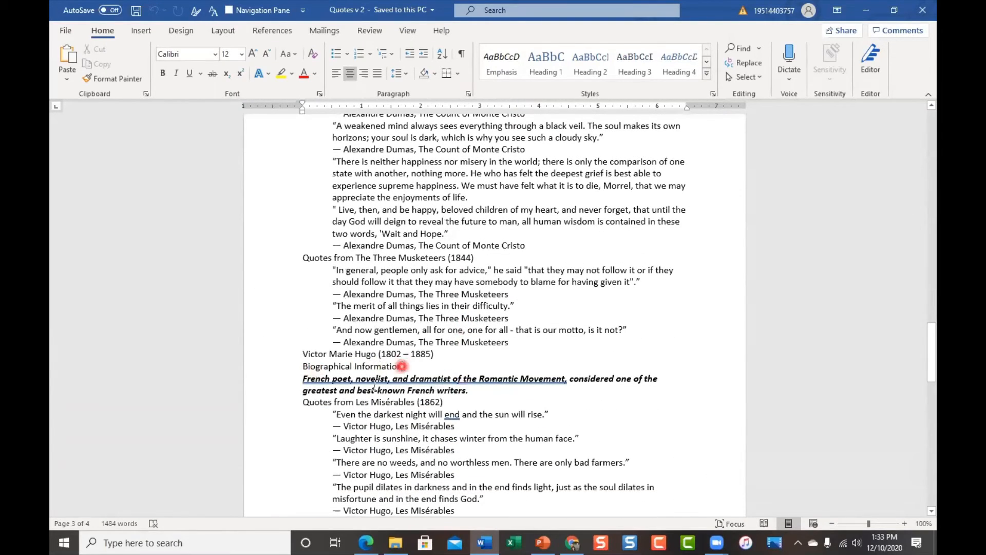
scroll(437, 431, "down", 1)
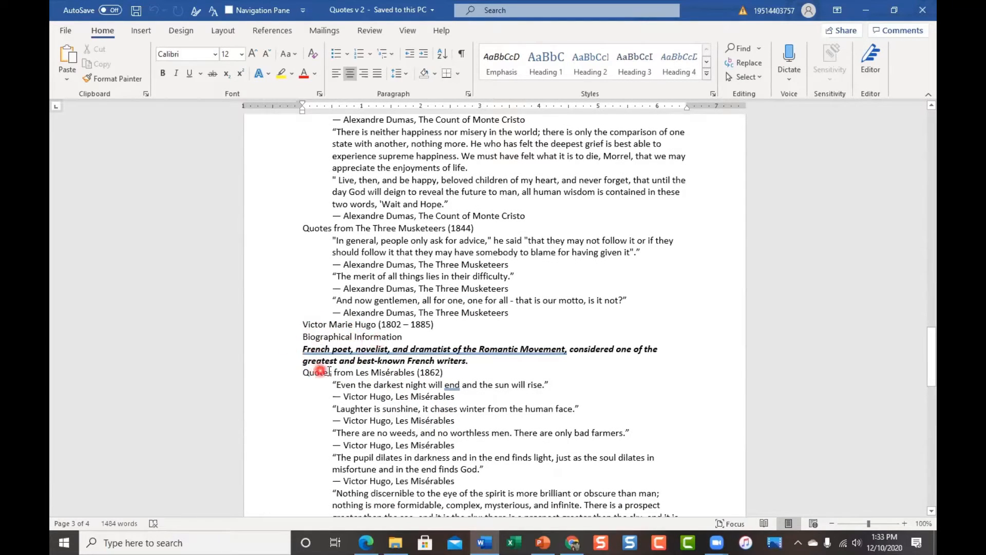
scroll(507, 434, "down", 3)
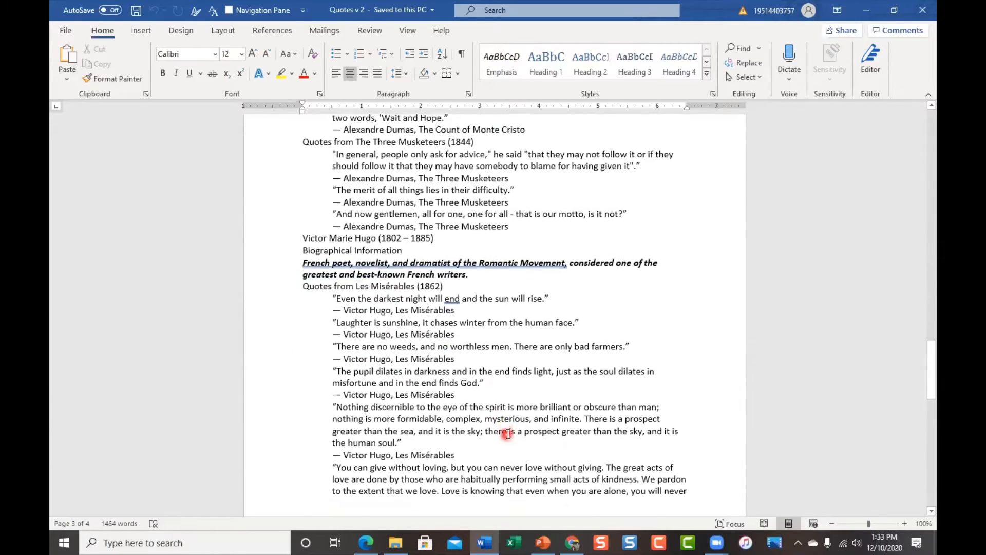
scroll(508, 429, "down", 13)
scroll(514, 426, "up", 11)
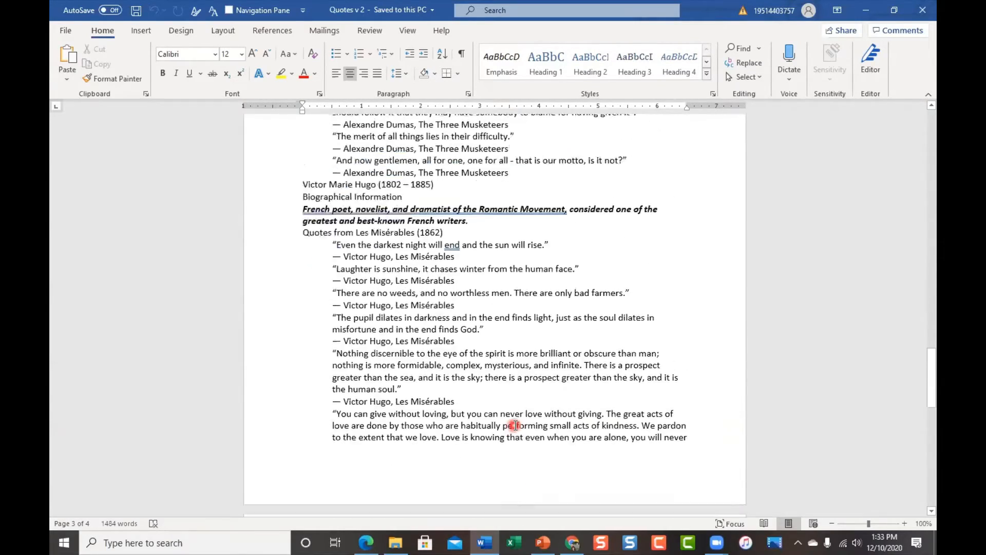
scroll(515, 425, "up", 20)
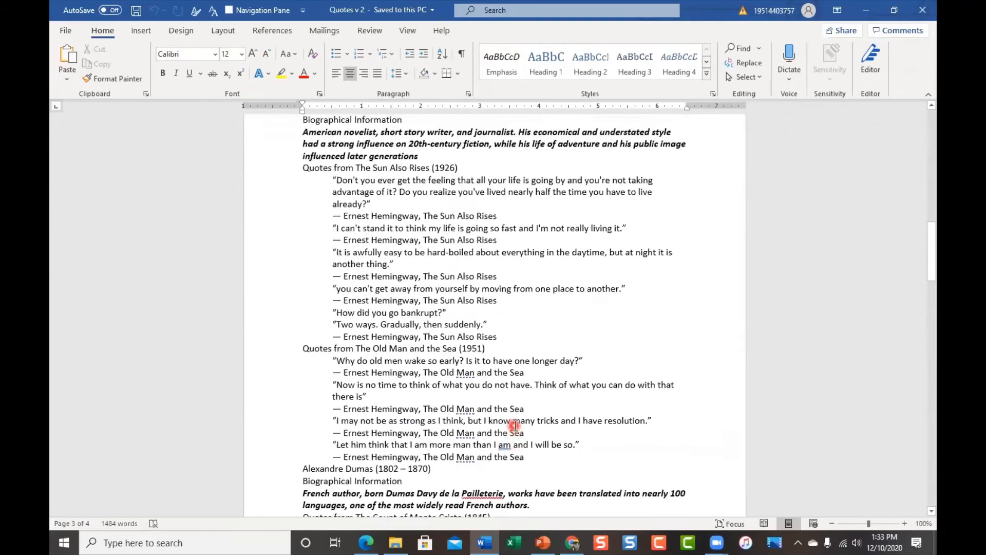
scroll(515, 425, "up", 20)
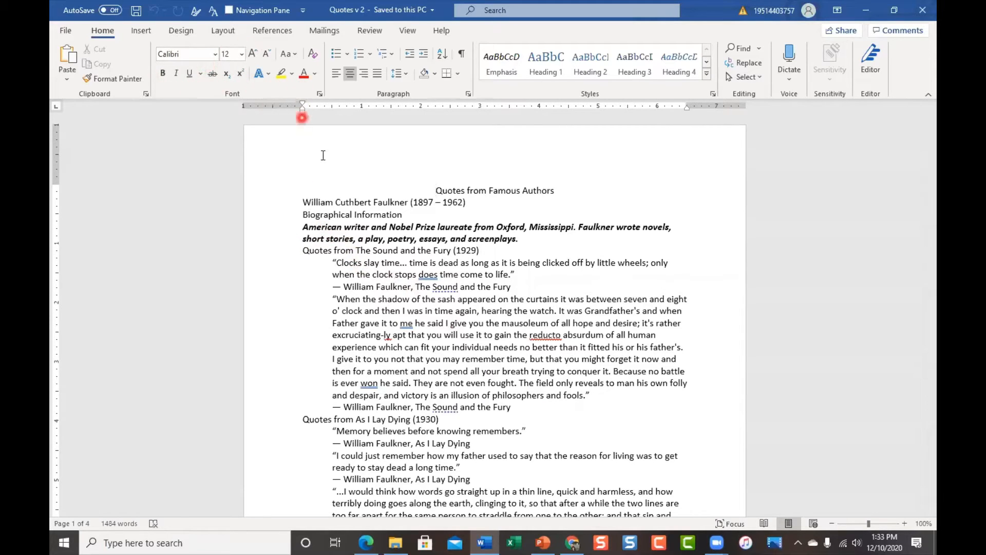
Check the alignment and indentation of the William Cuthbert Faulkner heading, his biographical text, the book quote headings and the quotes below them.
left_click(353, 201)
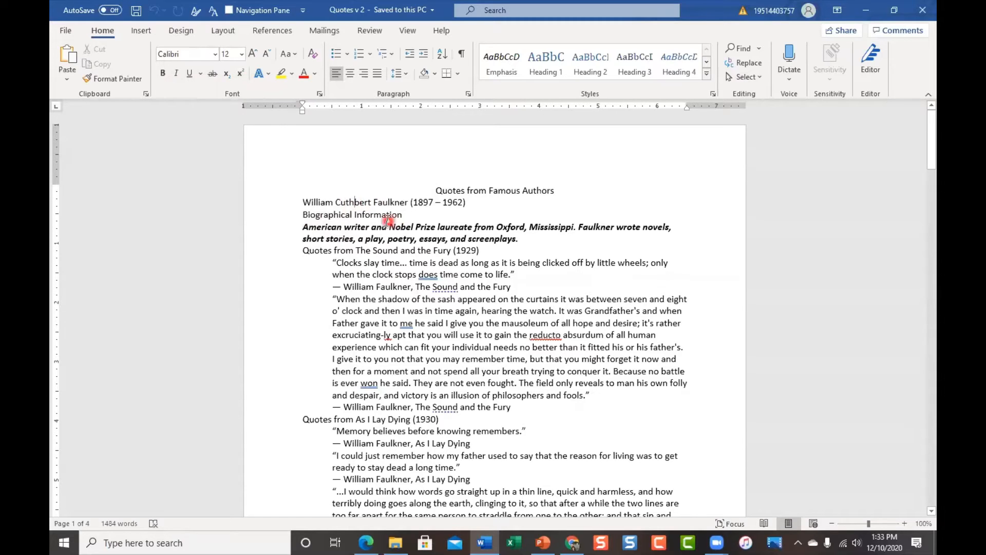
left_click(369, 231)
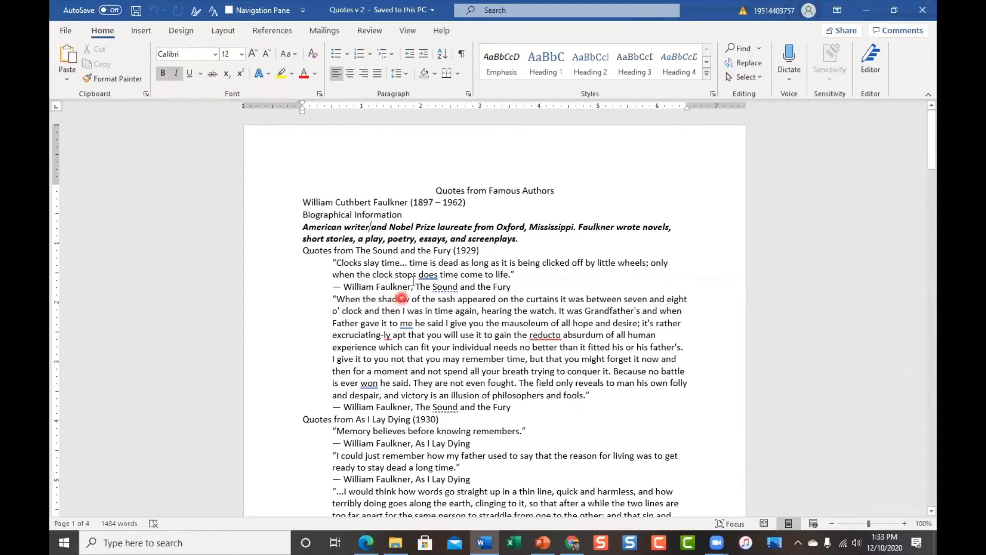
left_click(355, 298)
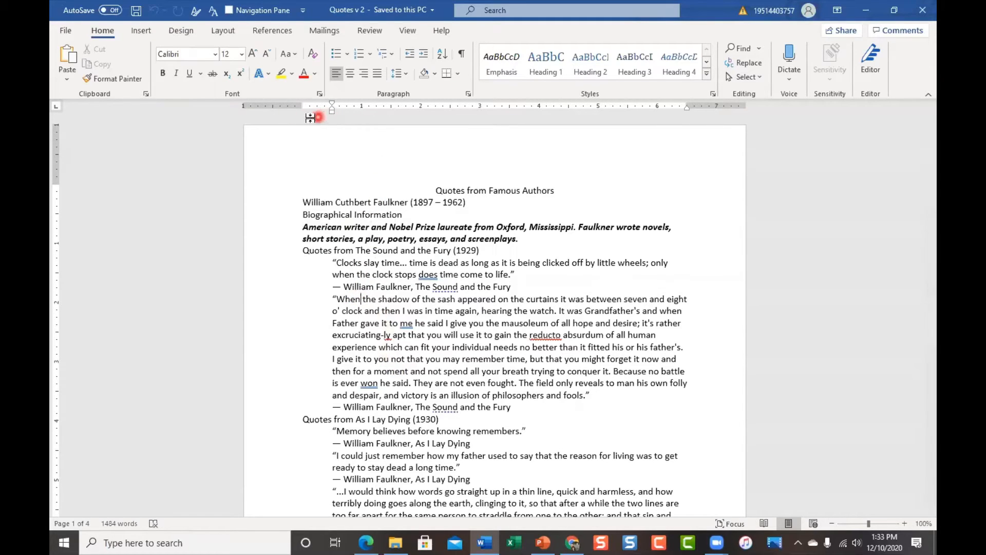
left_click(321, 420)
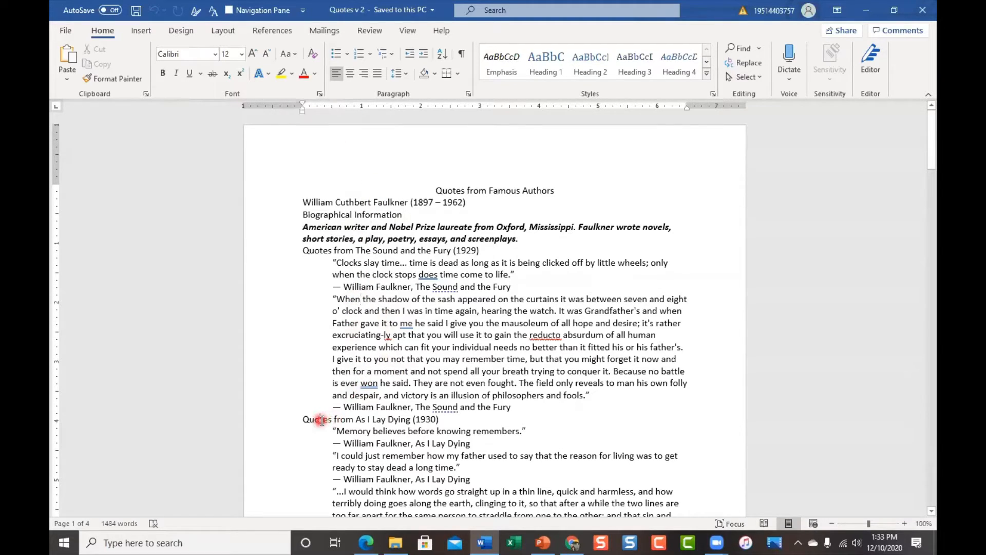
left_click(393, 432)
scroll(405, 467, "down", 3)
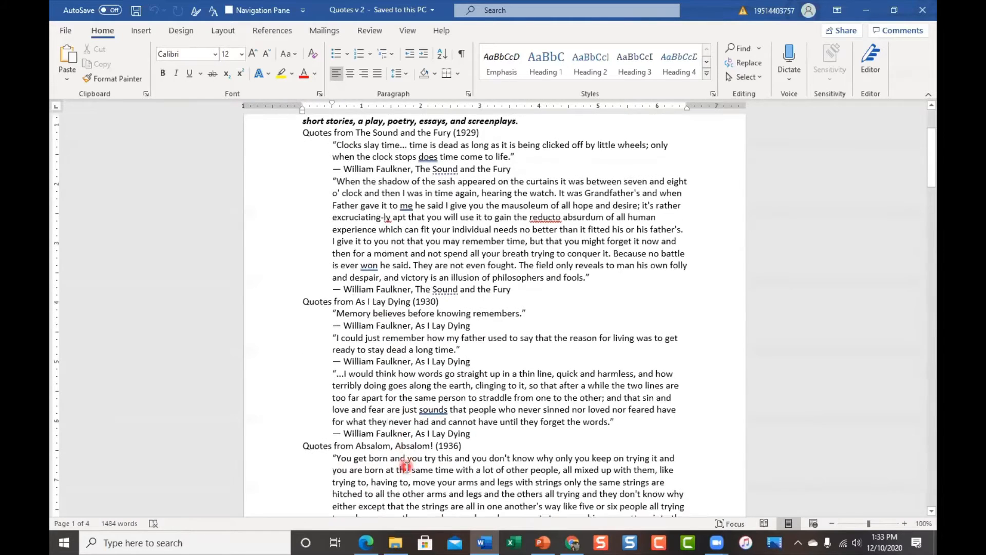
scroll(404, 457, "up", 3)
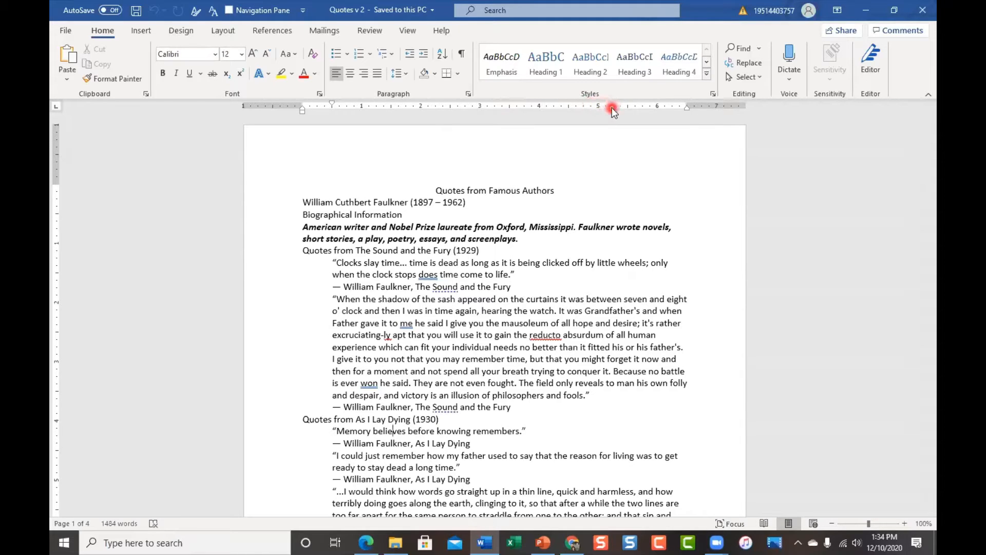
Show the full list of styles beside the document and narrow it to give the page more room.
left_click(713, 94)
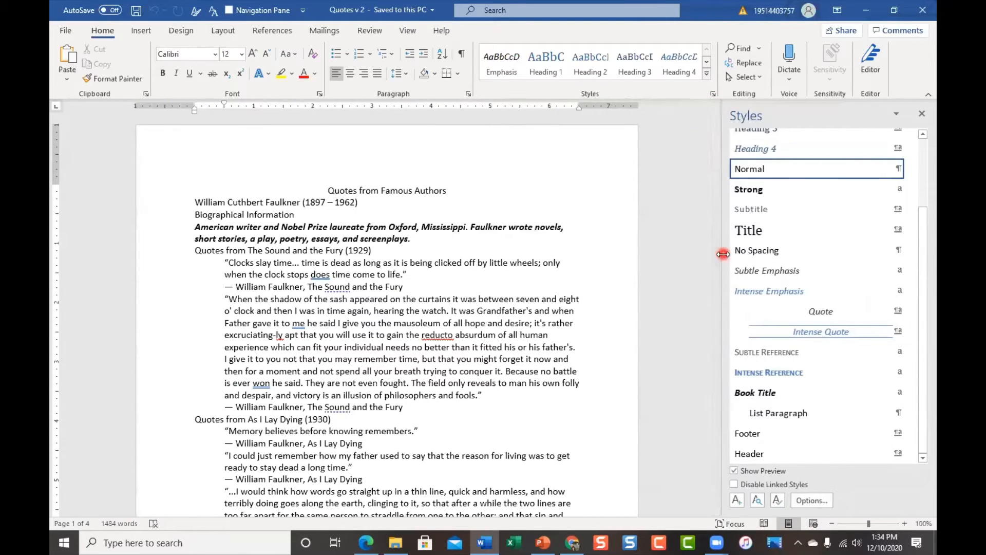
left_click_drag(721, 255, 786, 253)
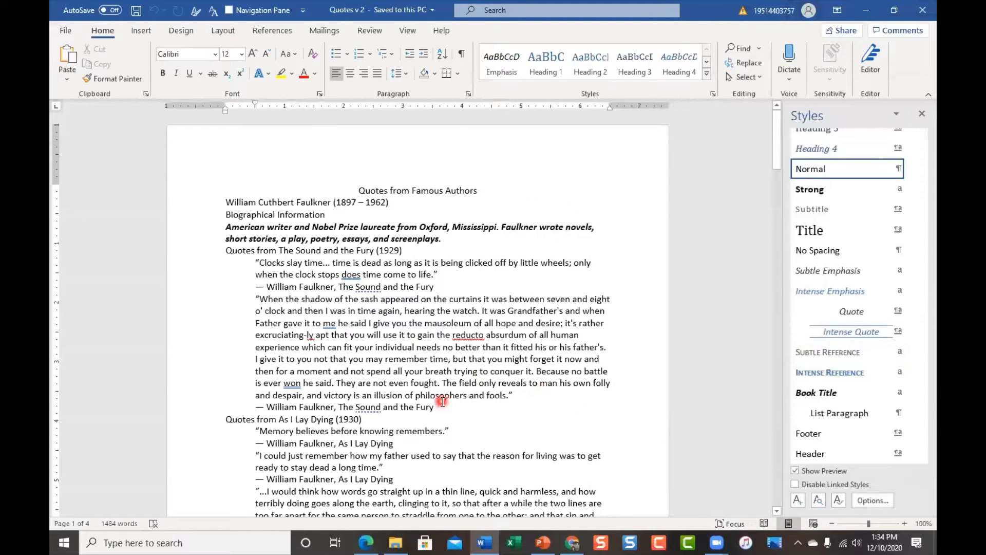
Insert a page break before the title Quotes from Famous Authors and show the formatting marks.
key("ctrl+Home")
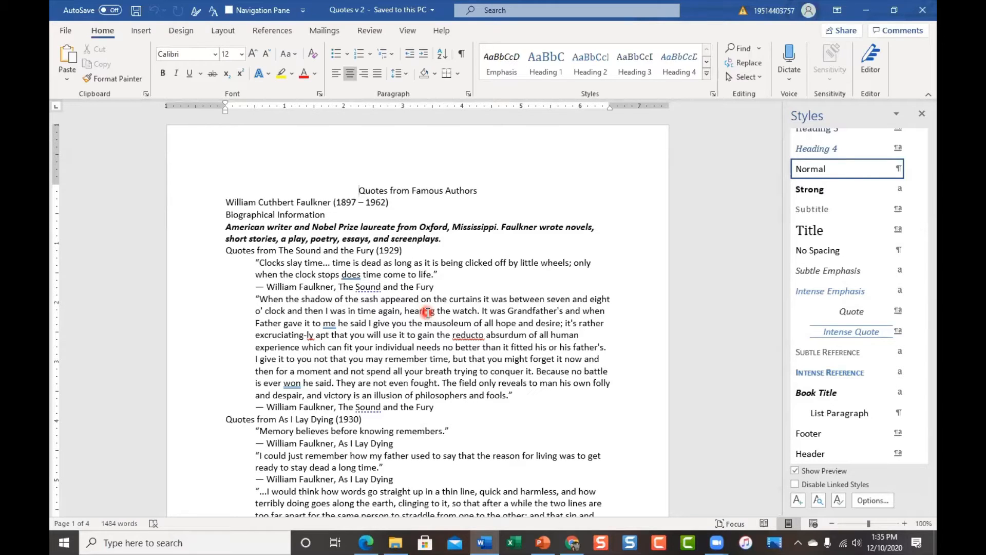
key("ctrl+Return")
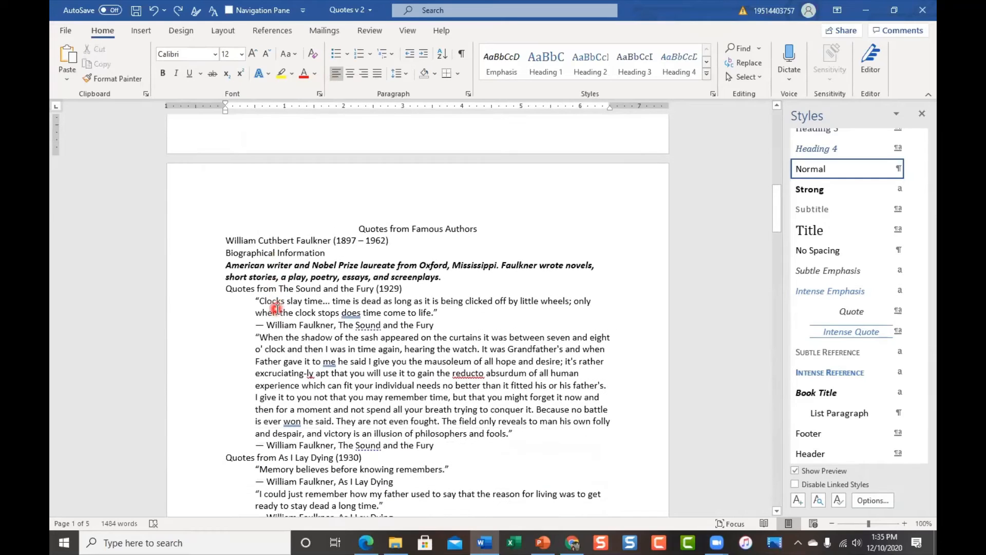
left_click(310, 241)
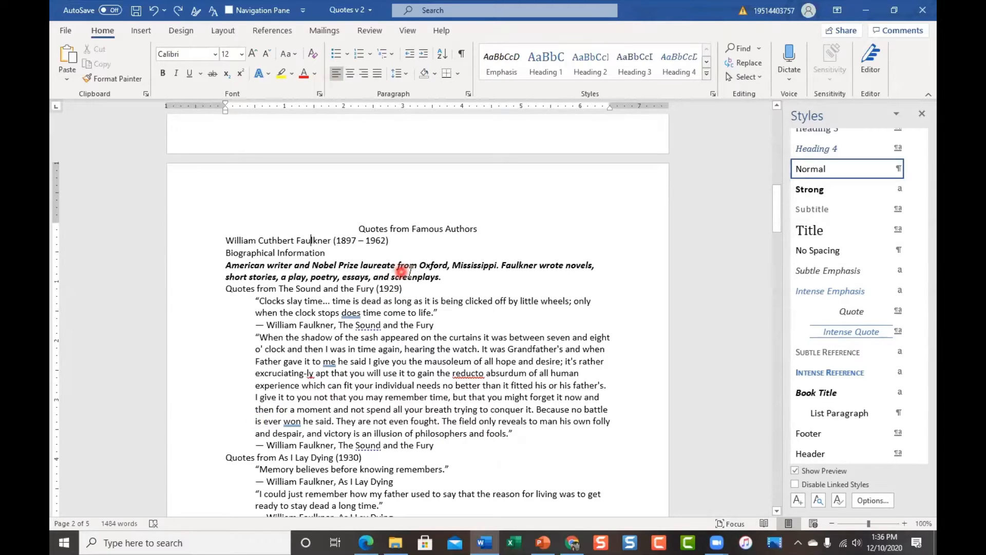
left_click(463, 53)
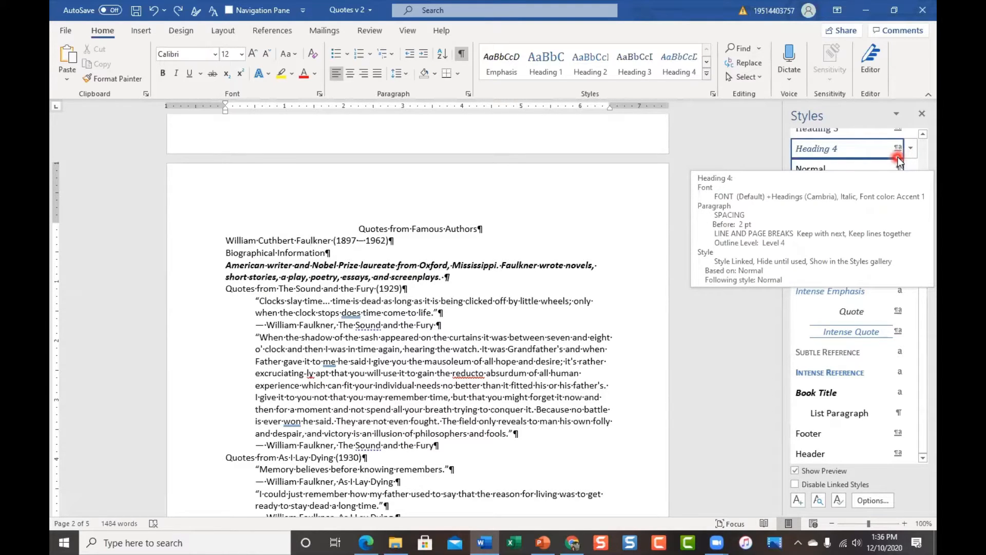
Apply the Heading 1 style to the William Cuthbert Faulkner (1897 – 1962) line.
left_click(311, 240)
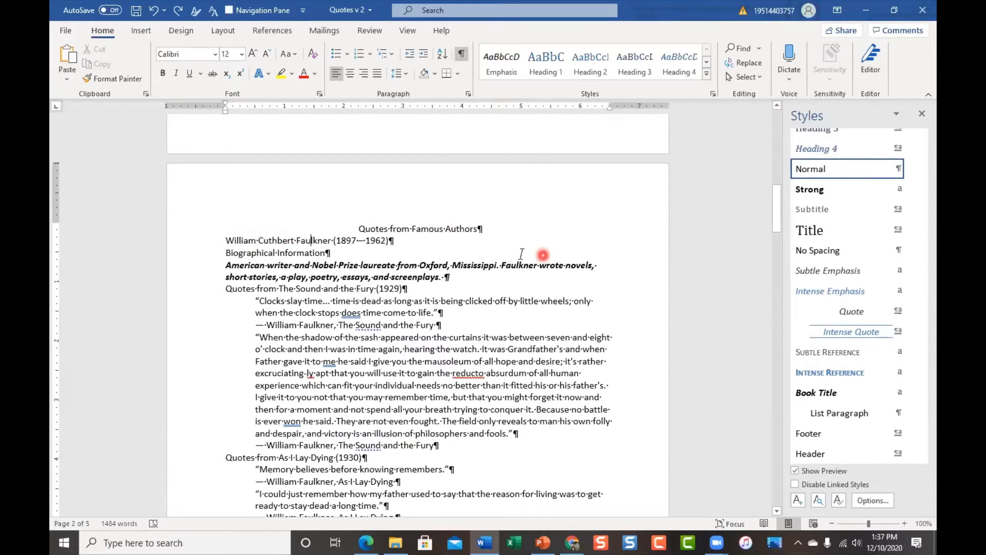
left_click(283, 242)
scroll(877, 260, "up", 3)
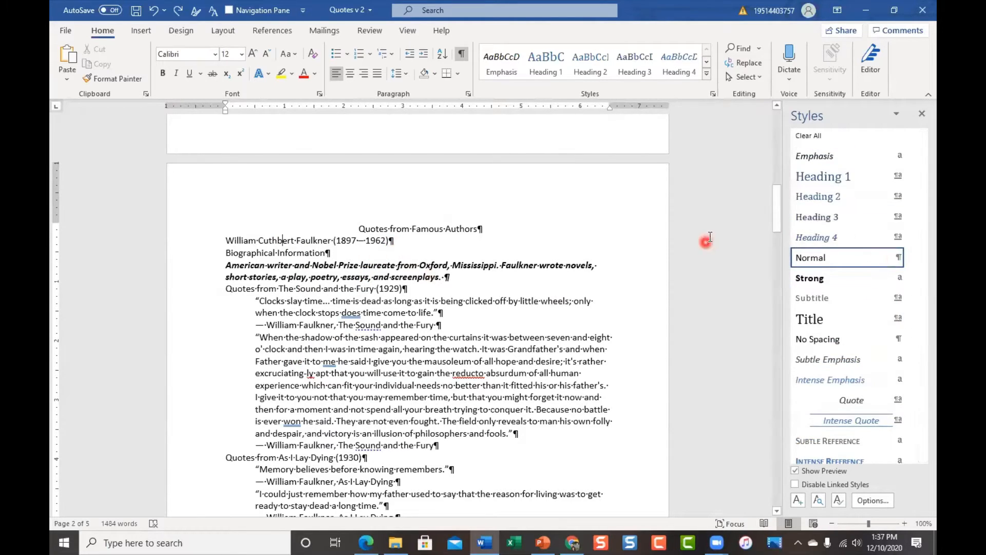
left_click(835, 177)
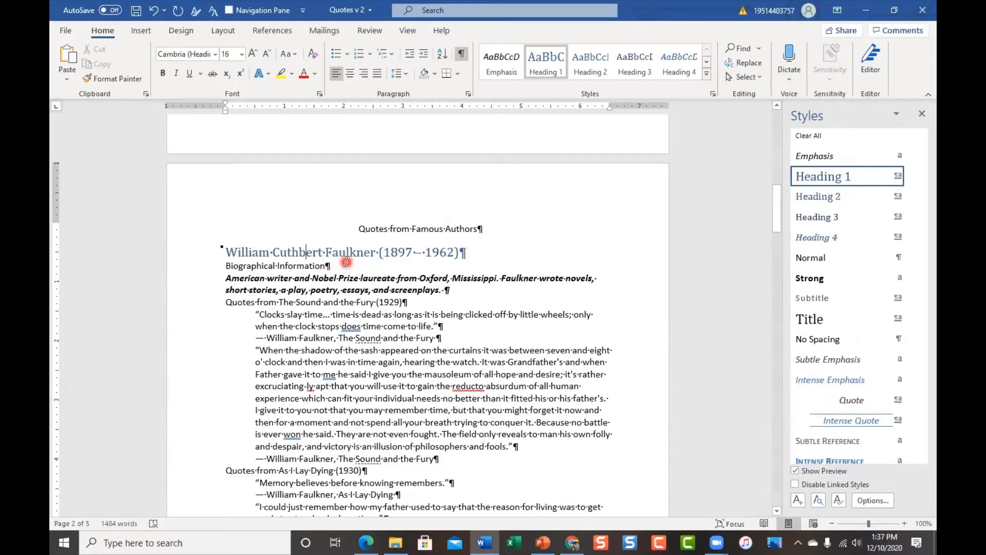
Apply Heading 2 to Faulkner's Biographical Information line, try Heading 1 on it, and set it back to Heading 2.
left_click(296, 264)
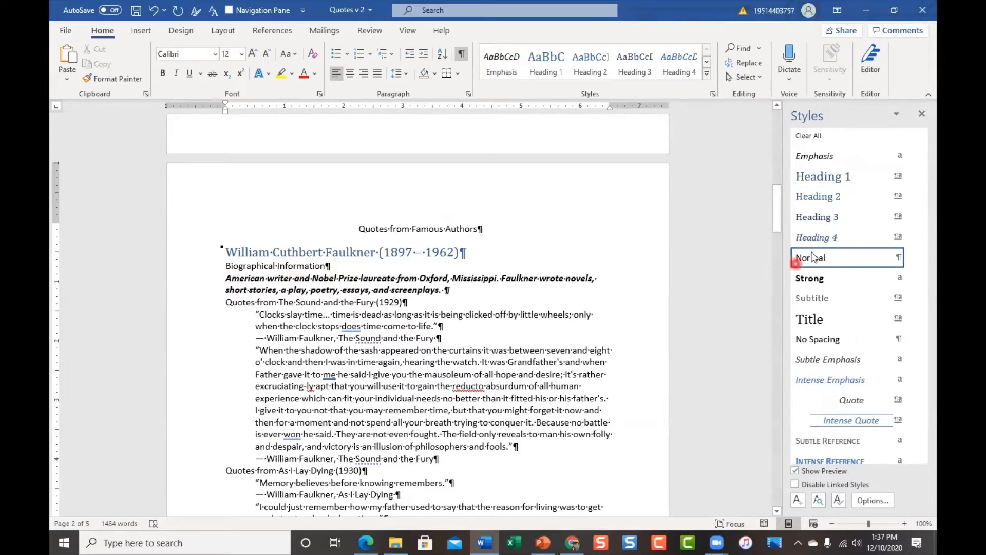
left_click(815, 198)
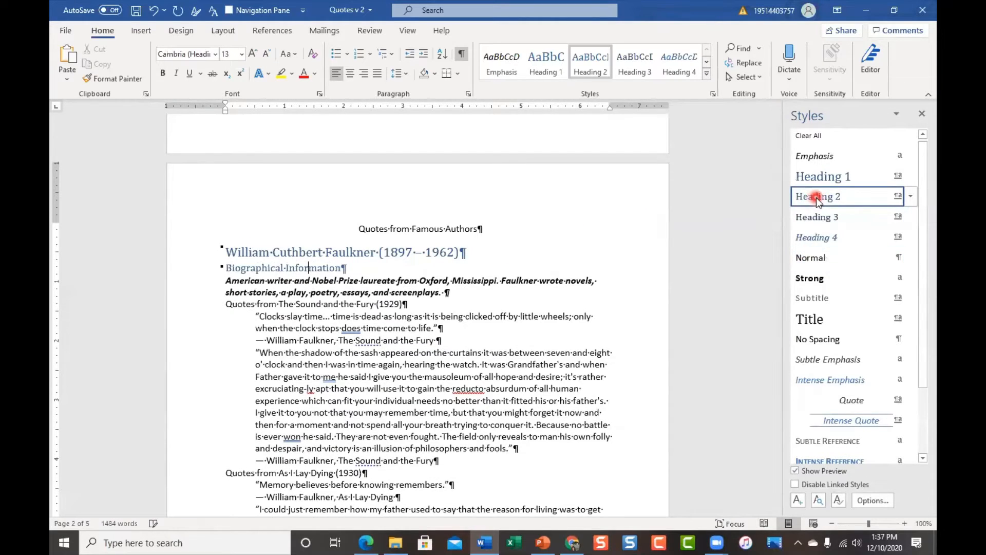
left_click(820, 178)
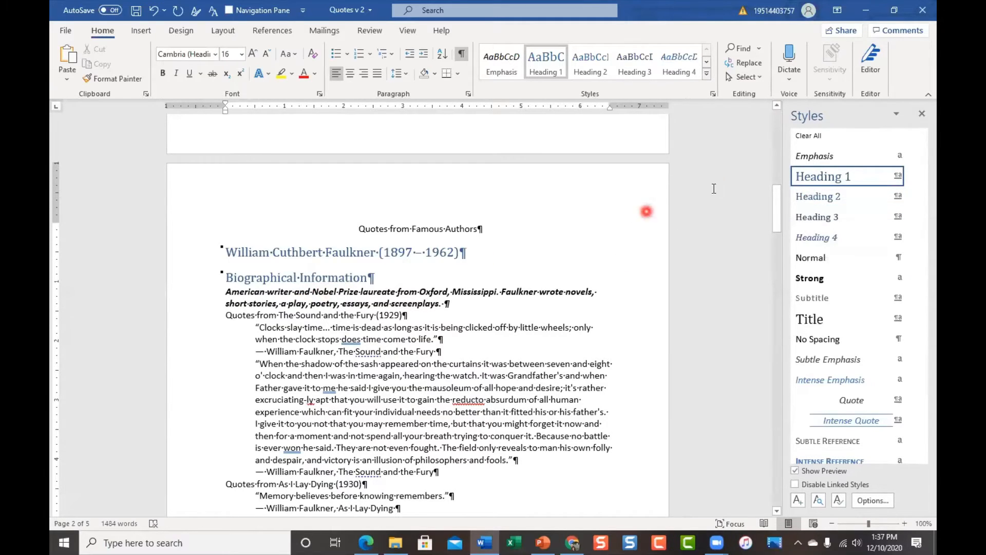
left_click(813, 200)
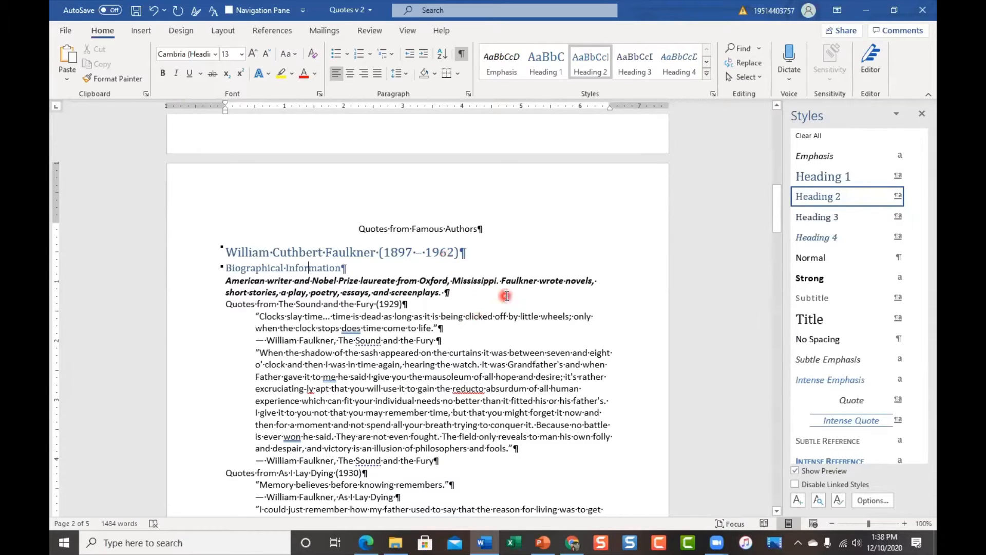
Apply Heading 3 to the quote headings for The Sound and the Fury, As I Lay Dying and Absalom, Absalom!
left_click(246, 306)
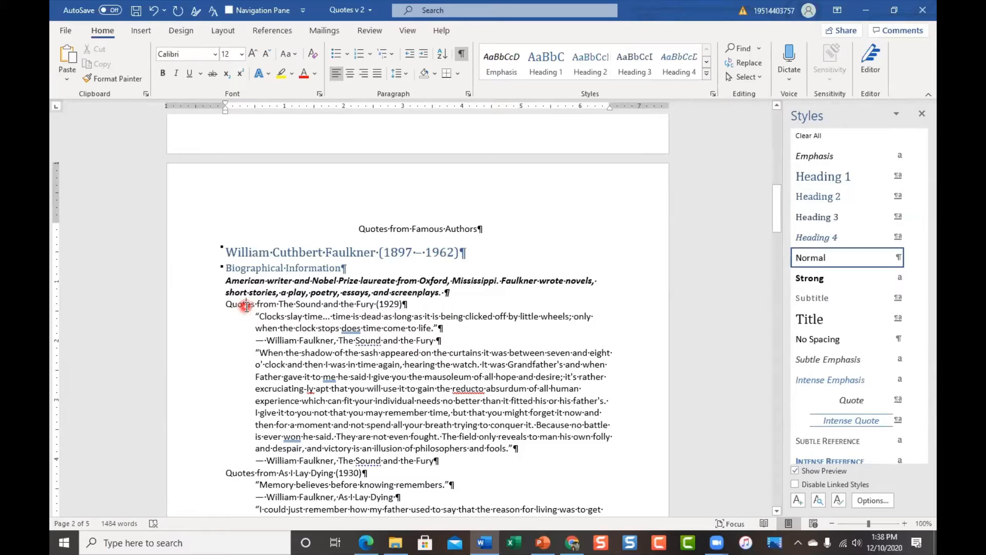
left_click(838, 221)
left_click(235, 473)
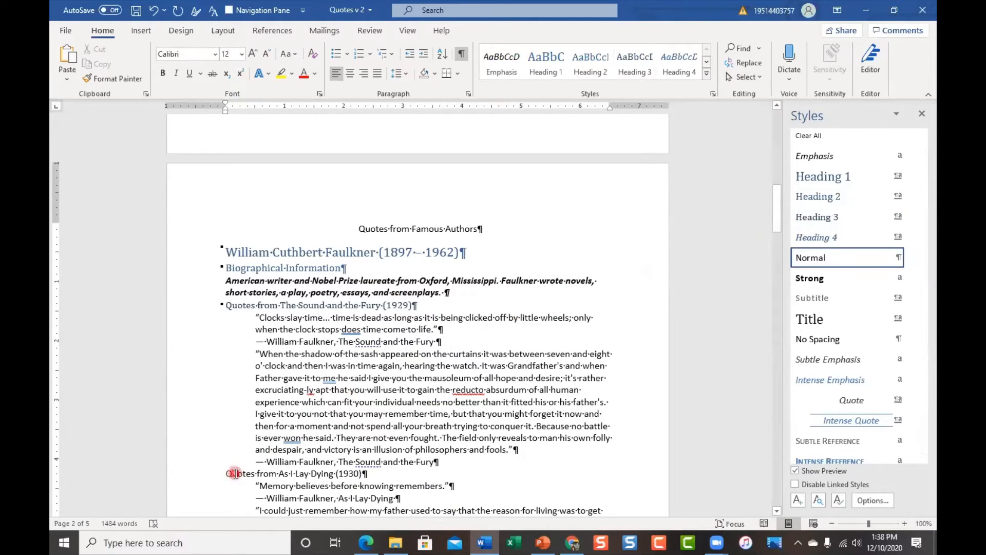
left_click(834, 220)
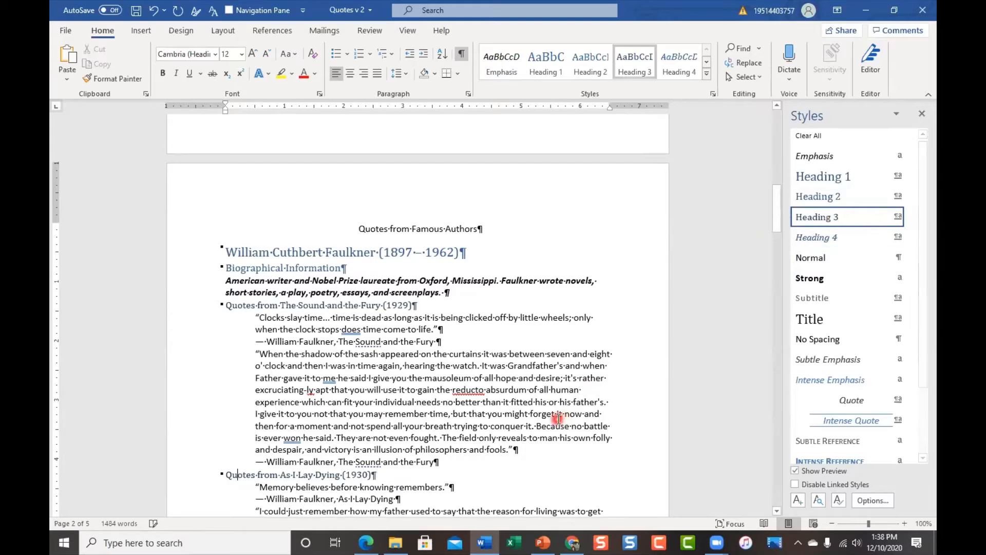
scroll(558, 418, "down", 5)
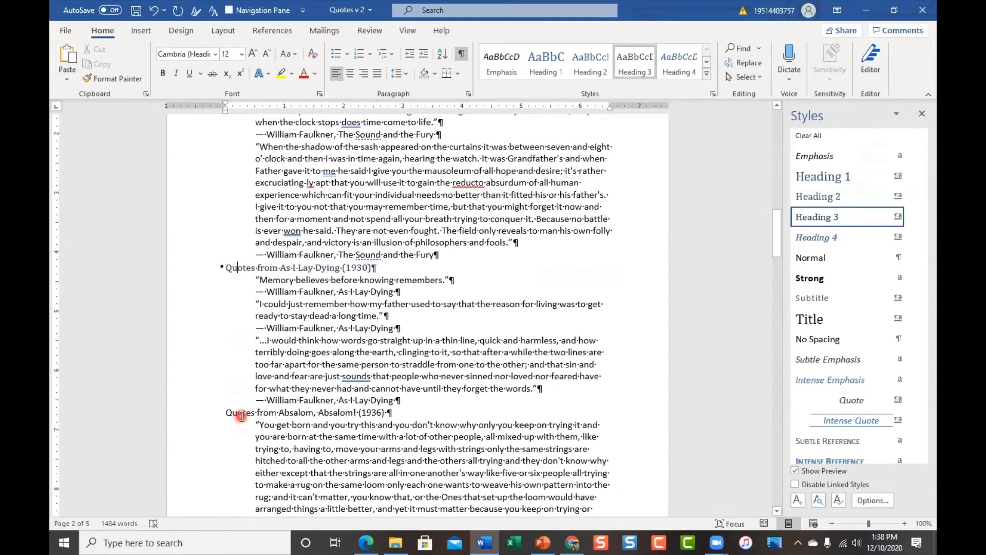
left_click(241, 416)
left_click(819, 219)
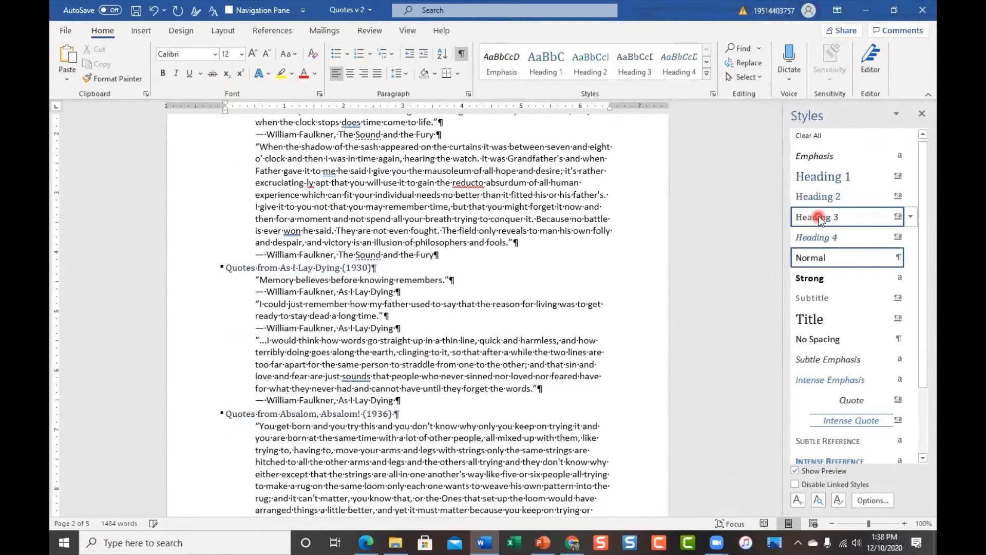
scroll(433, 362, "down", 3)
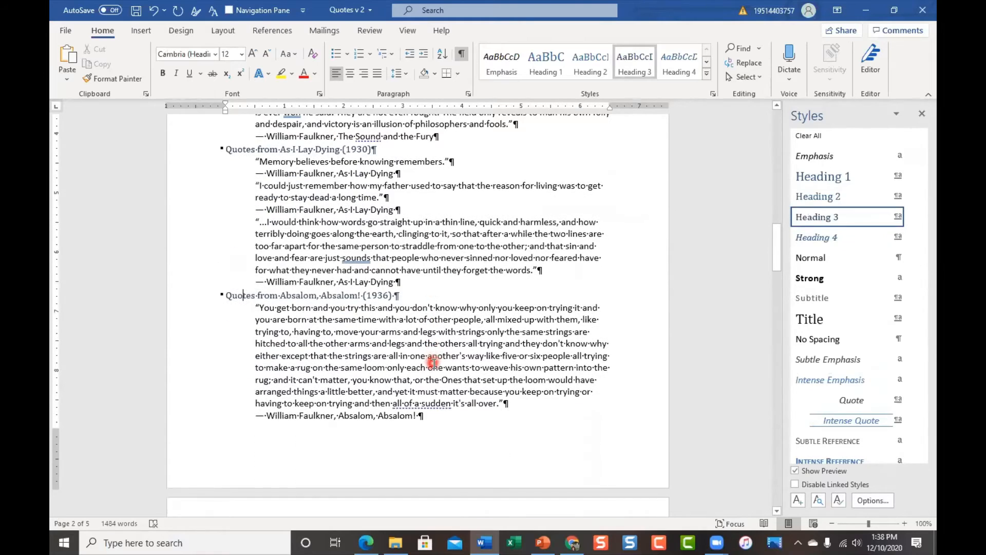
scroll(432, 363, "up", 5)
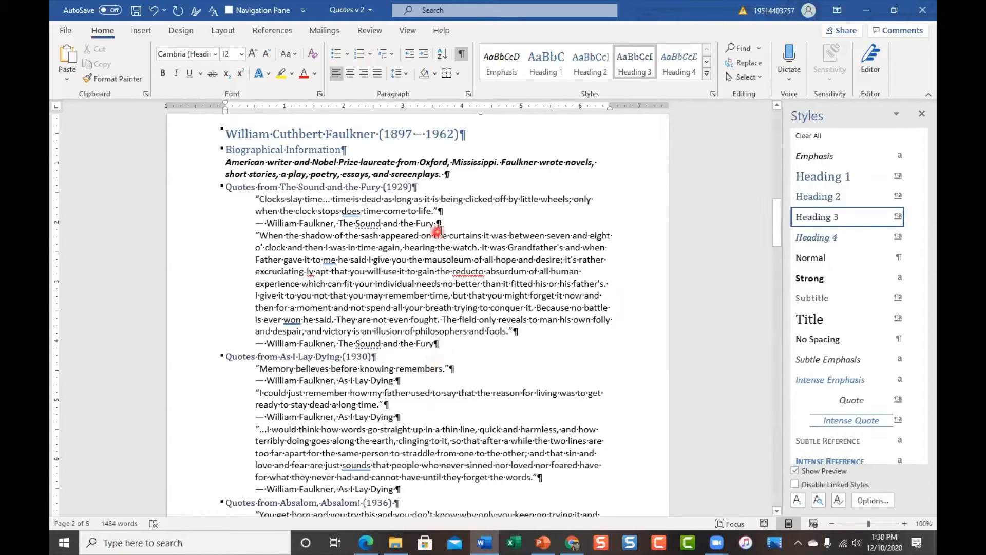
Show the Navigation pane and place the Quick Access Toolbar below the ribbon.
left_click(408, 32)
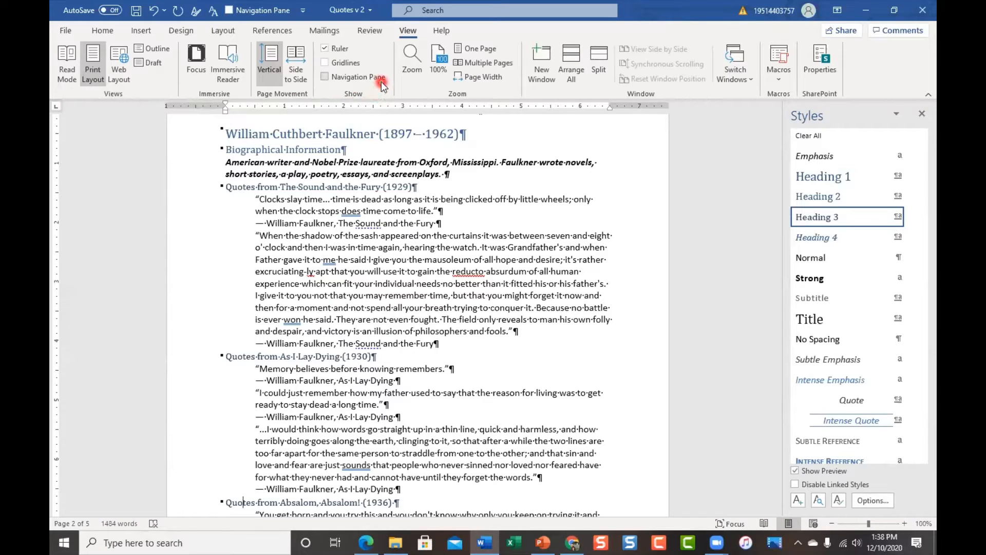
left_click(324, 77)
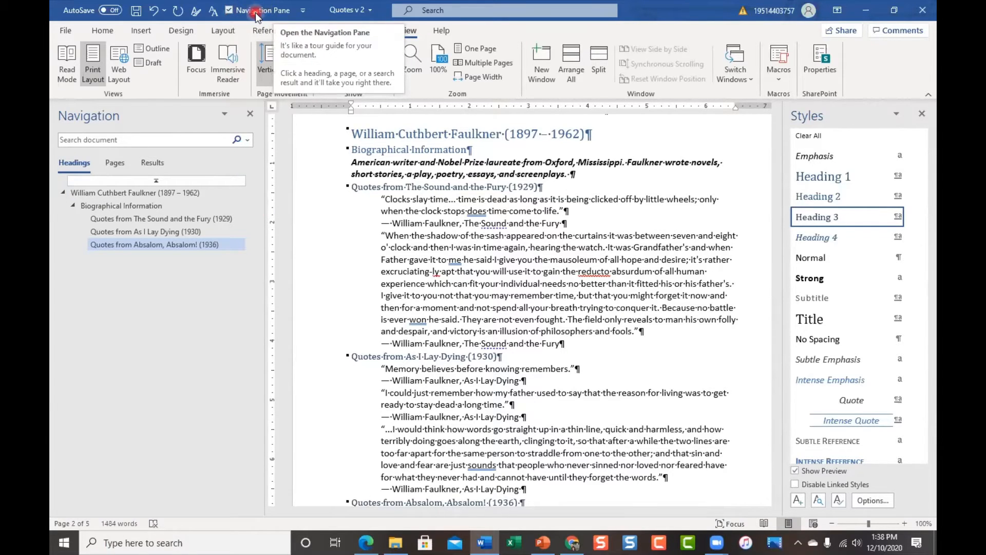
right_click(205, 11)
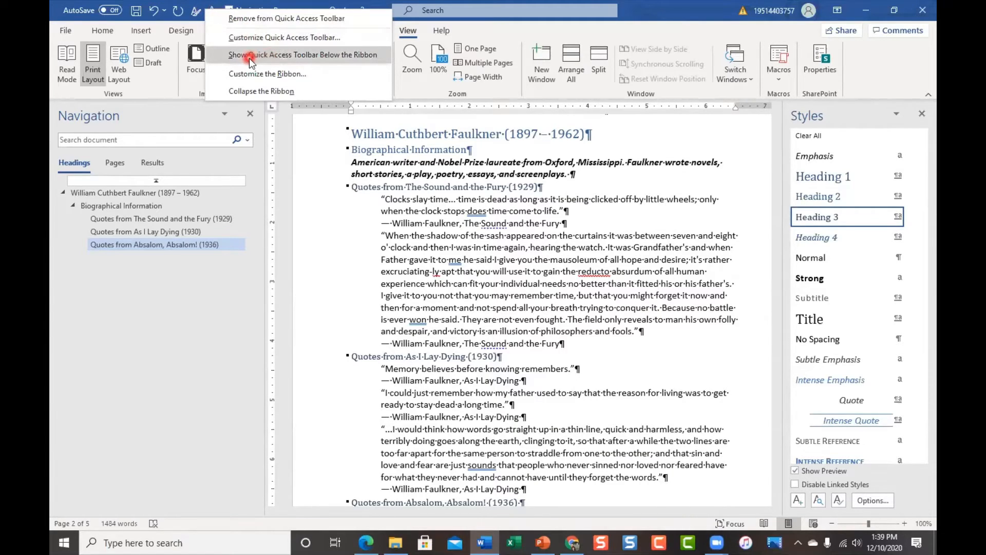
left_click(270, 55)
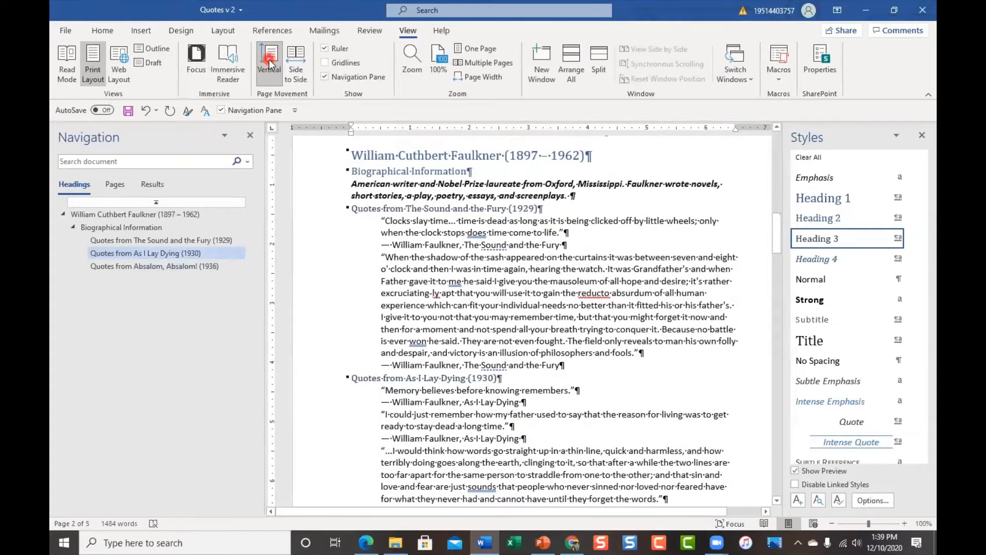
Remove the Navigation Pane command from the Quick Access Toolbar and add it back.
right_click(248, 112)
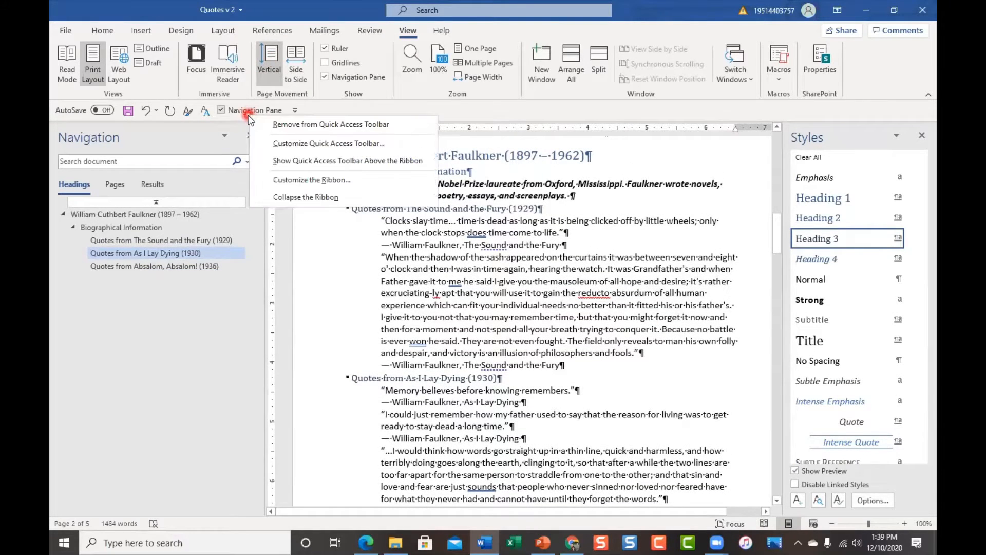
left_click(296, 128)
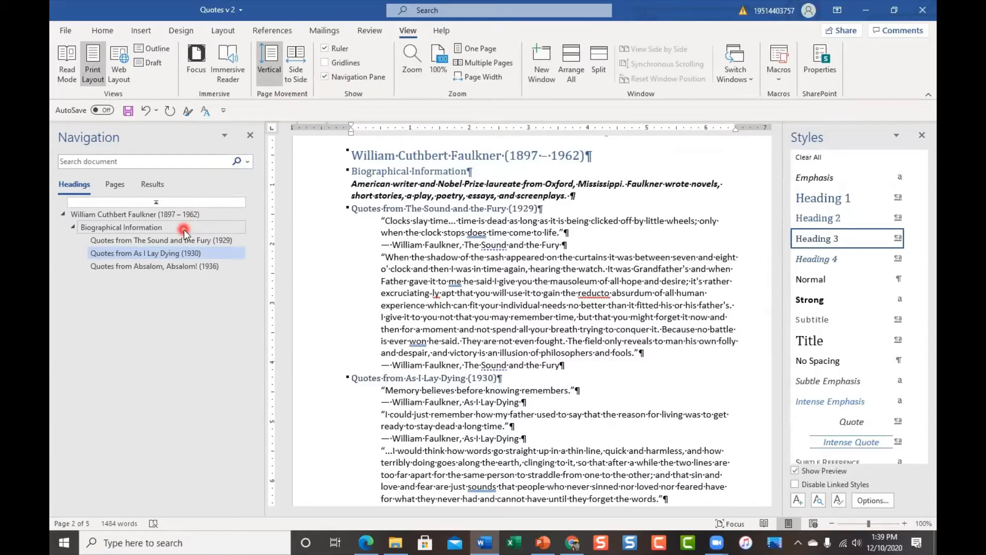
right_click(361, 80)
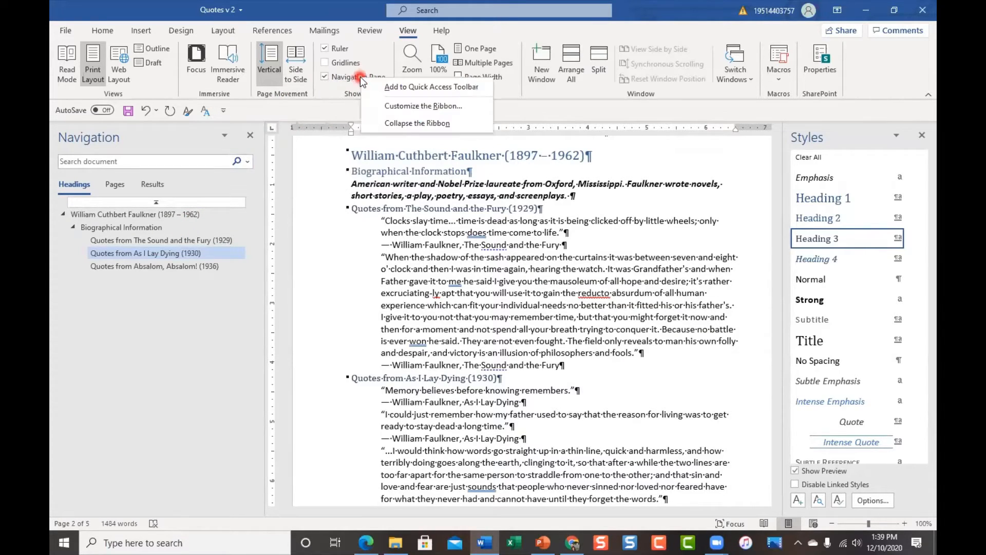
left_click(424, 86)
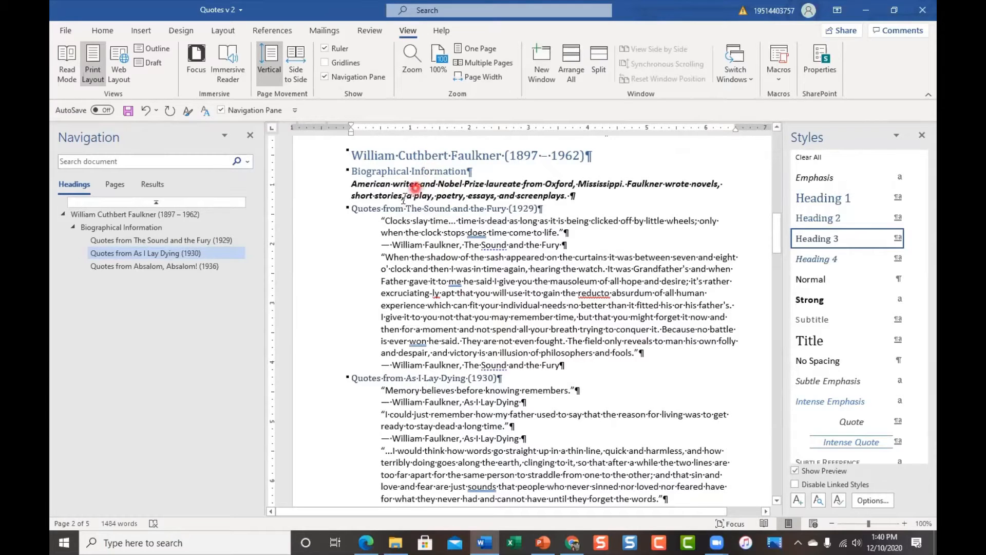
Apply Heading 1 to the Ernest Miller Hemingway (1899 – 1961) line and Heading 2 to the Biographical Information line below it.
scroll(370, 391, "down", 2)
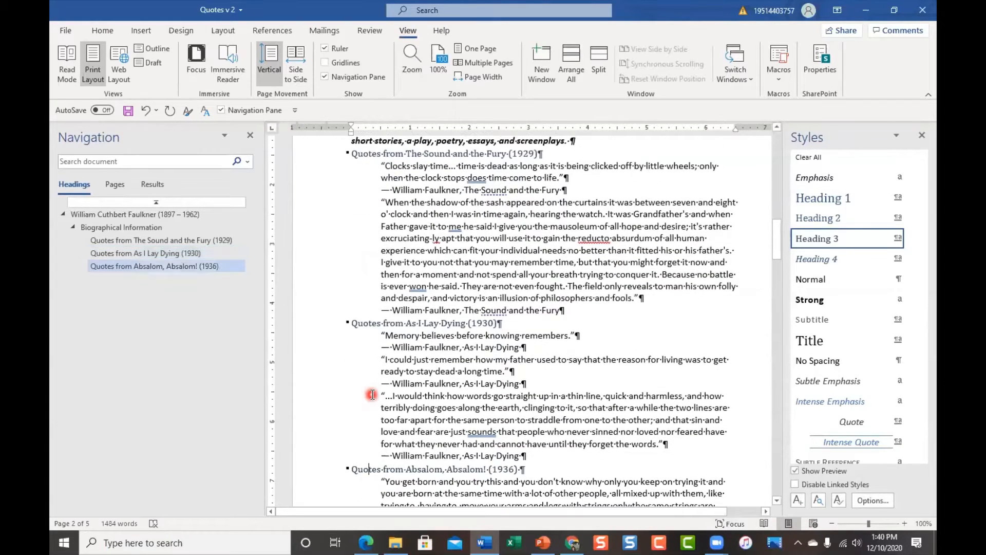
left_click(369, 464)
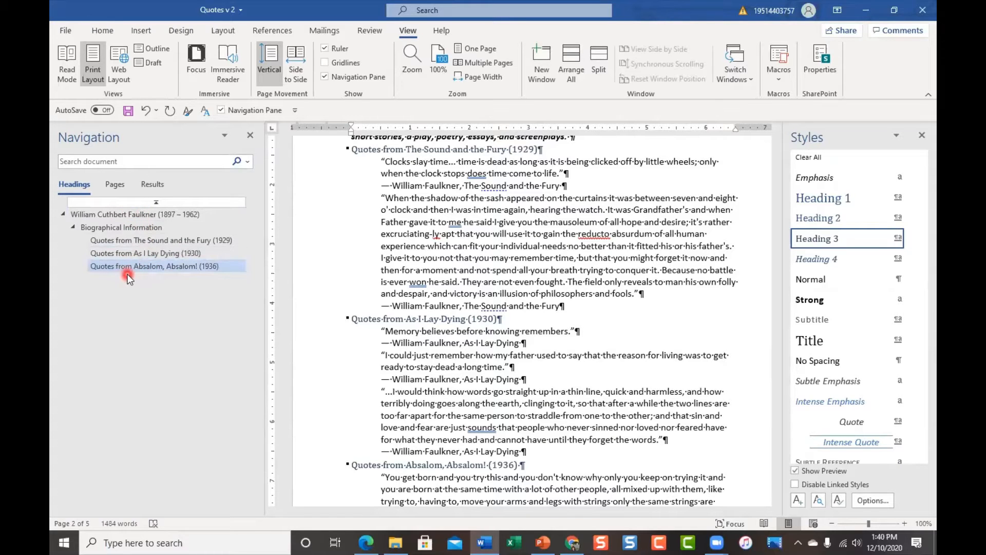
scroll(487, 401, "down", 9)
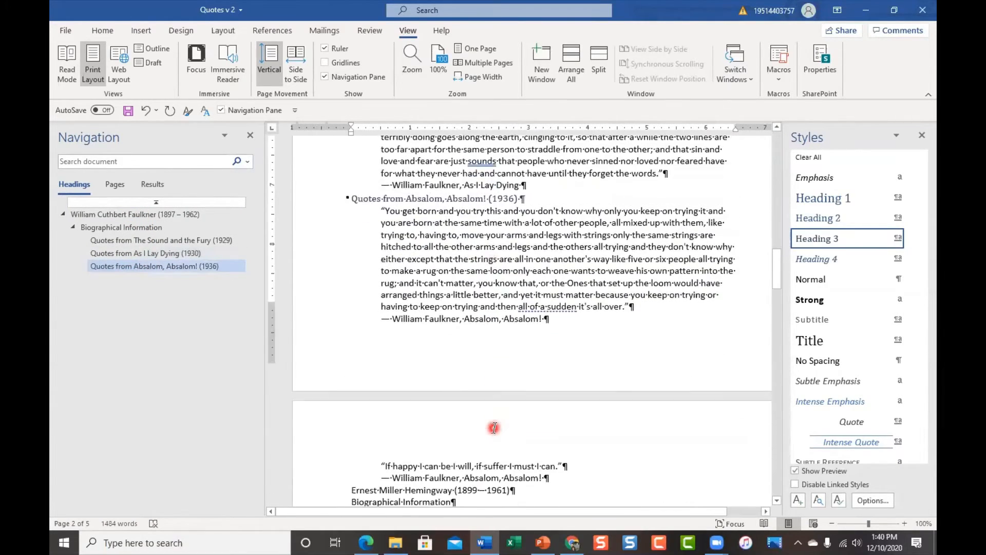
scroll(494, 427, "down", 3)
left_click(365, 402)
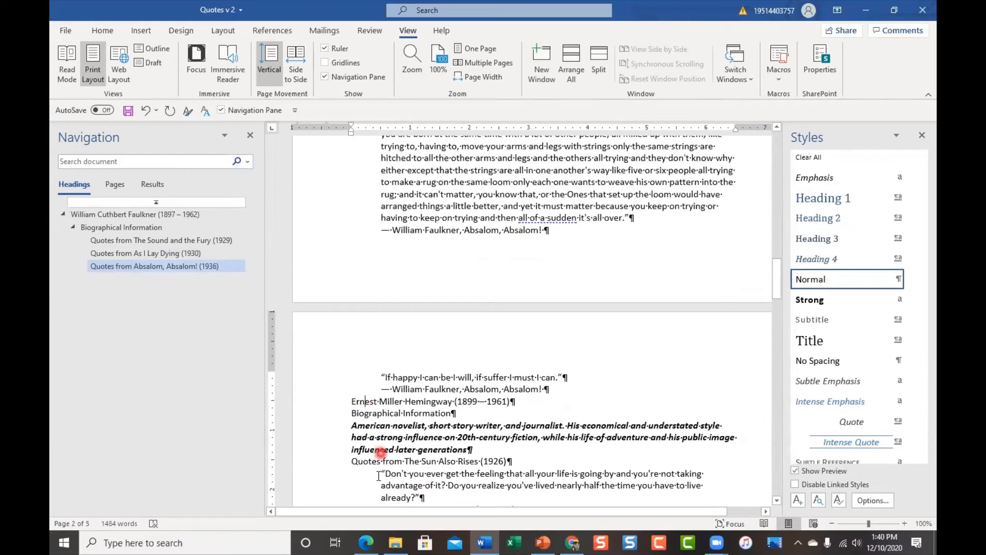
left_click(820, 200)
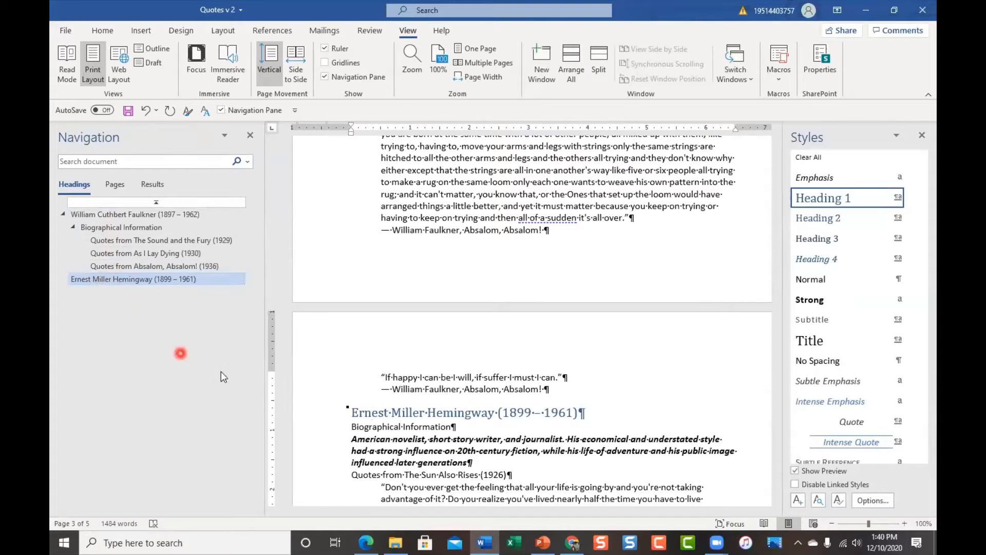
left_click(396, 428)
left_click(359, 439)
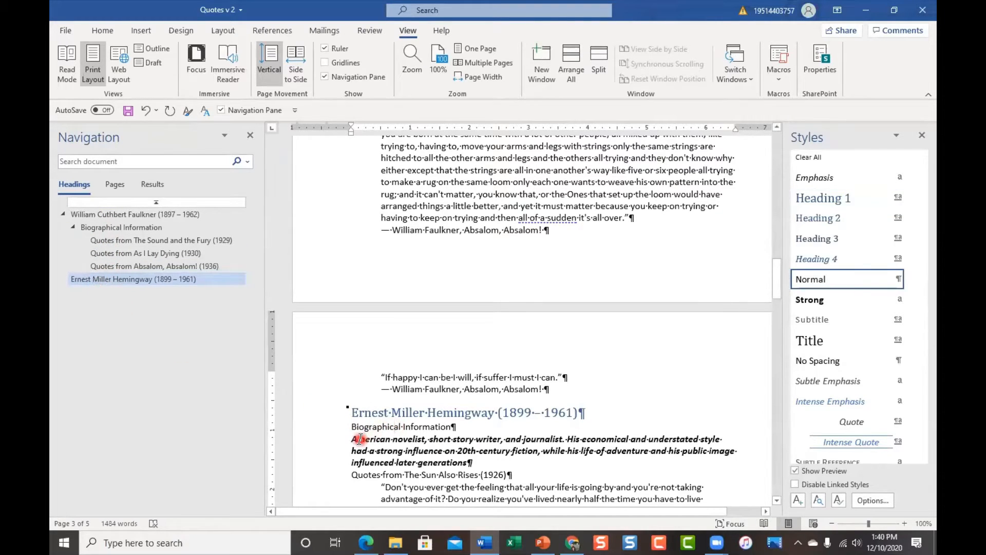
left_click(855, 219)
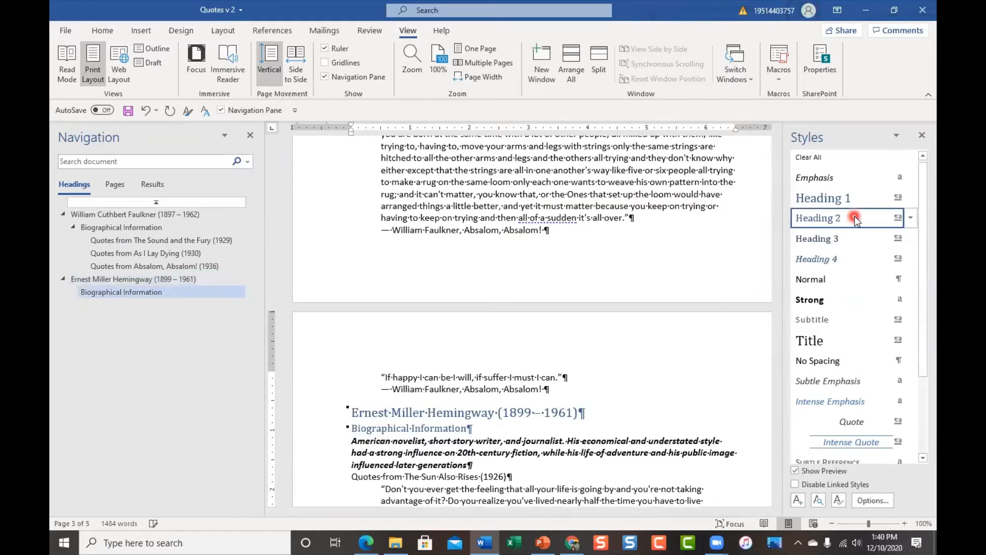
Apply Heading 3 to the Hemingway quote headings for The Sun Also Rises and The Old Man and the Sea.
scroll(479, 343, "down", 2)
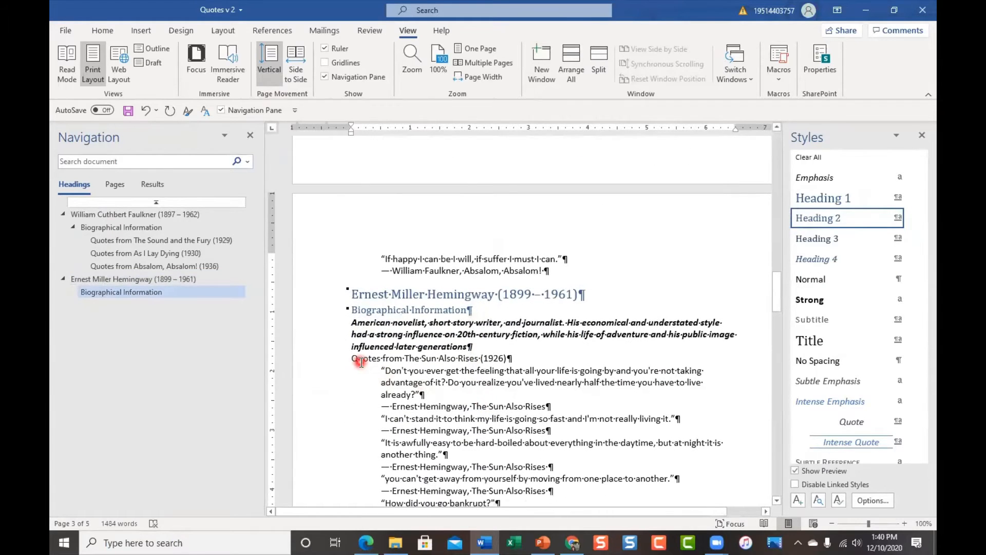
left_click(363, 357)
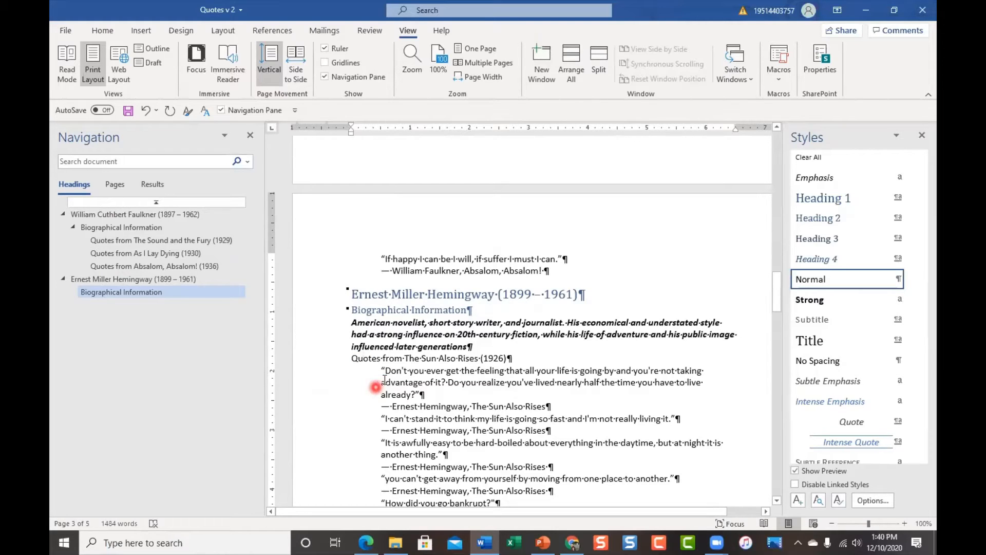
left_click(824, 239)
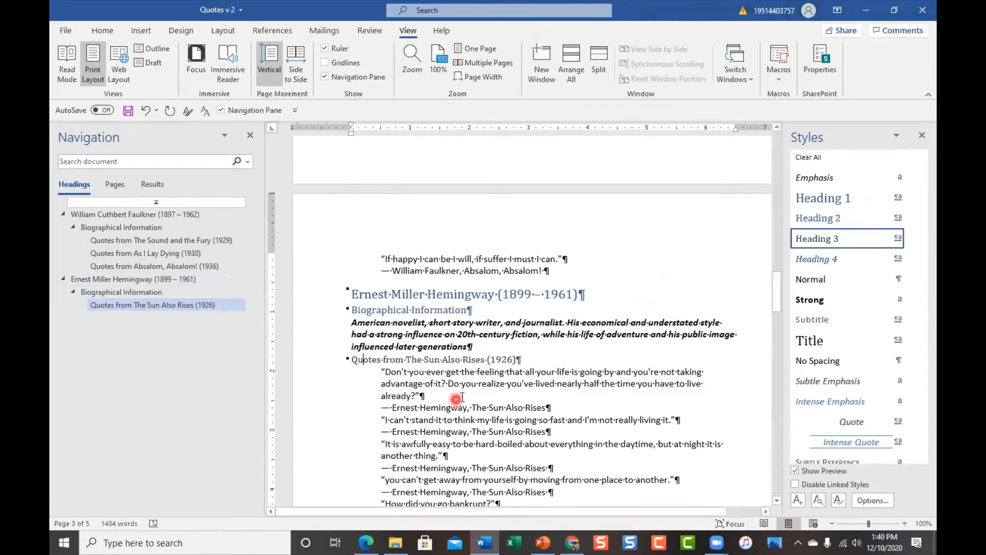
scroll(411, 360, "down", 4)
left_click(368, 394)
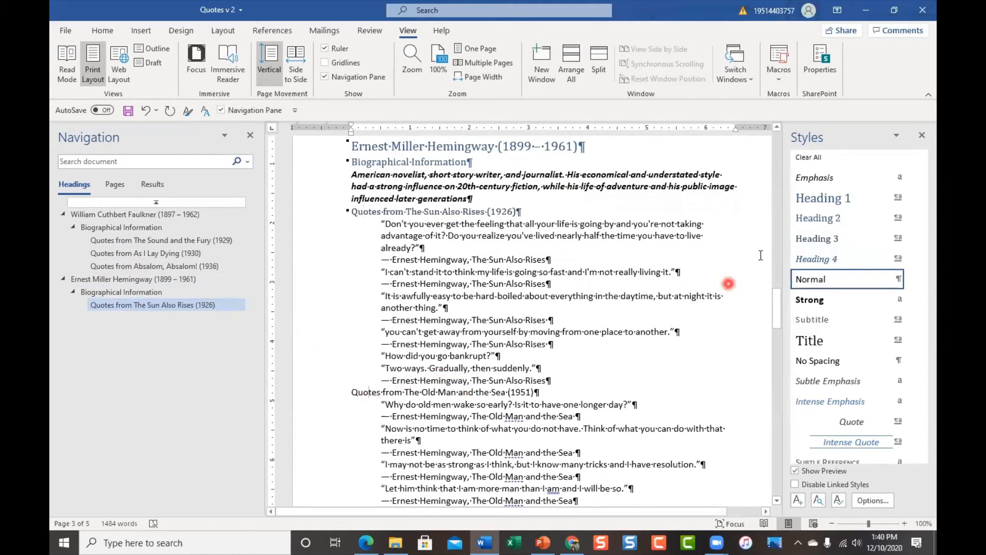
left_click(824, 239)
Apply Heading 1 to the Alexandre Dumas (1802 – 1870) line and Heading 2 to the Biographical Information line below it.
scroll(455, 400, "down", 3)
scroll(455, 400, "down", 2)
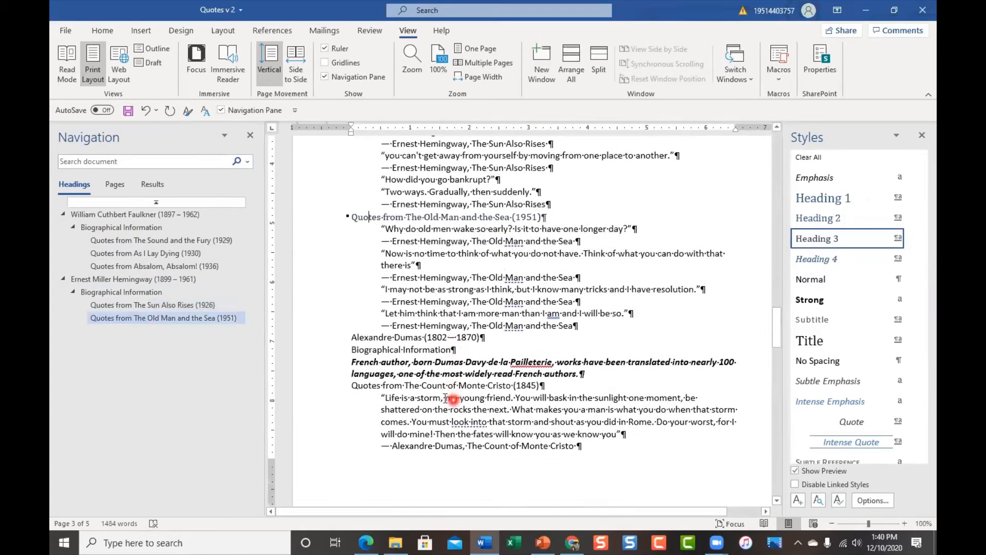
left_click(412, 336)
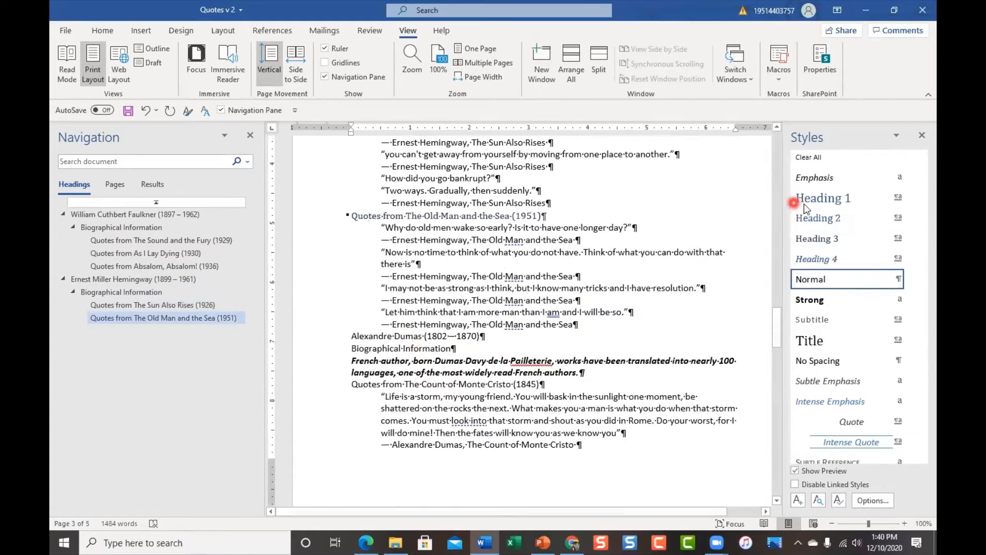
left_click(823, 199)
left_click(430, 359)
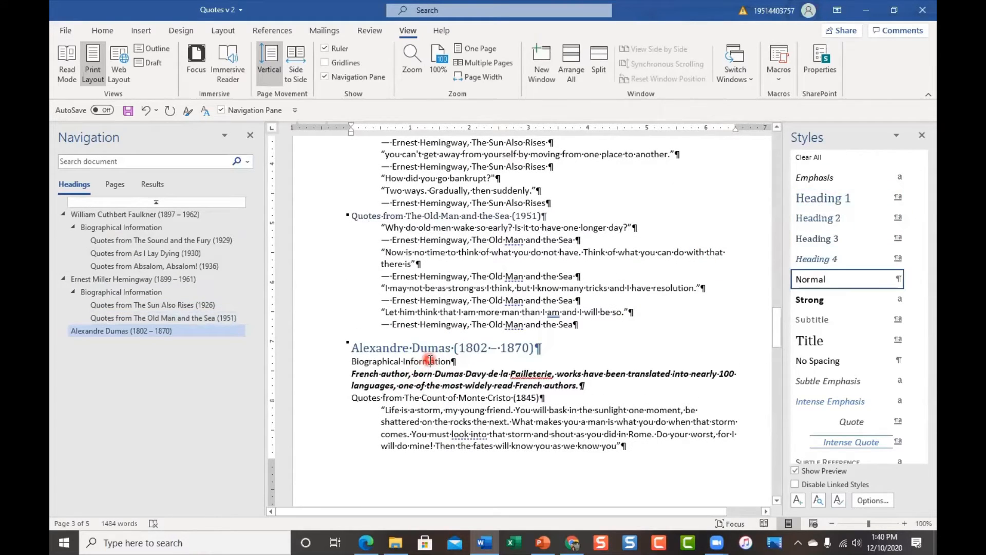
left_click(819, 220)
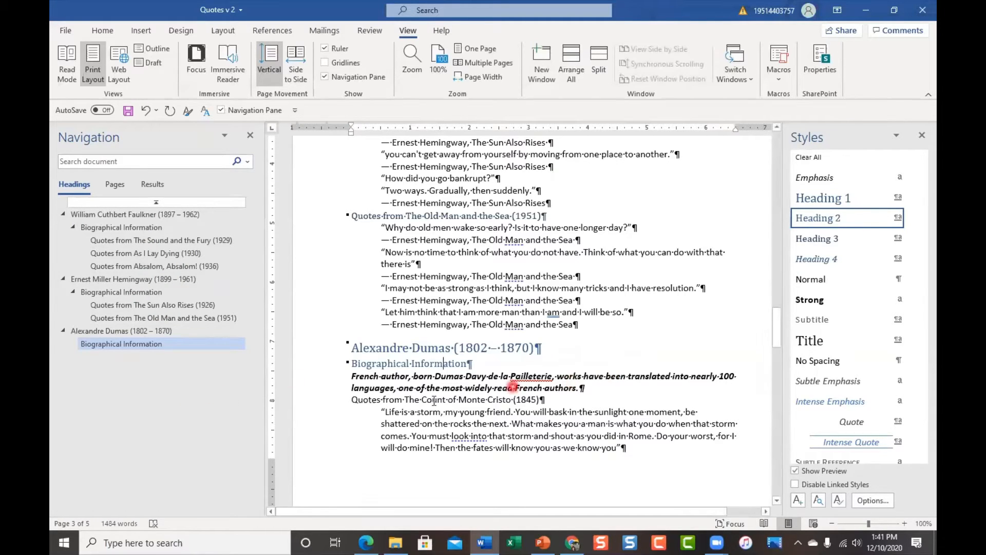
Close Quotes v 2 without saving the changes and open Quotes v 3 from the Zoom Advanced Microsoft Word 2020 folder.
left_click(918, 14)
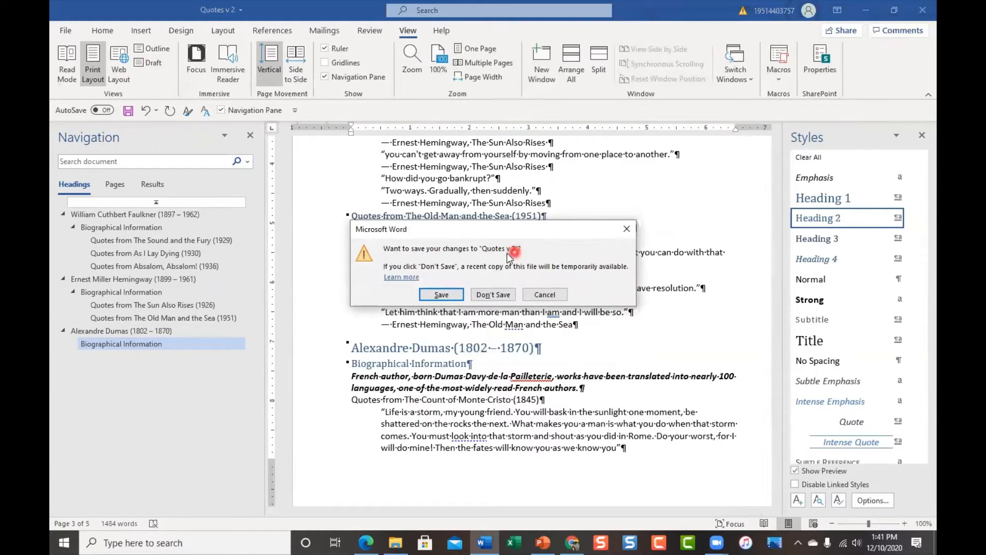
left_click(493, 294)
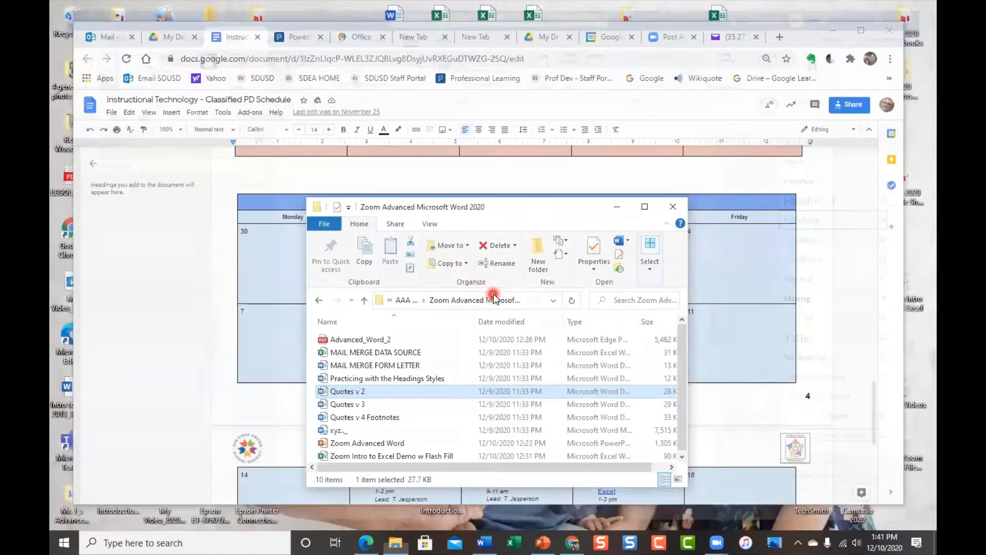
double_click(373, 406)
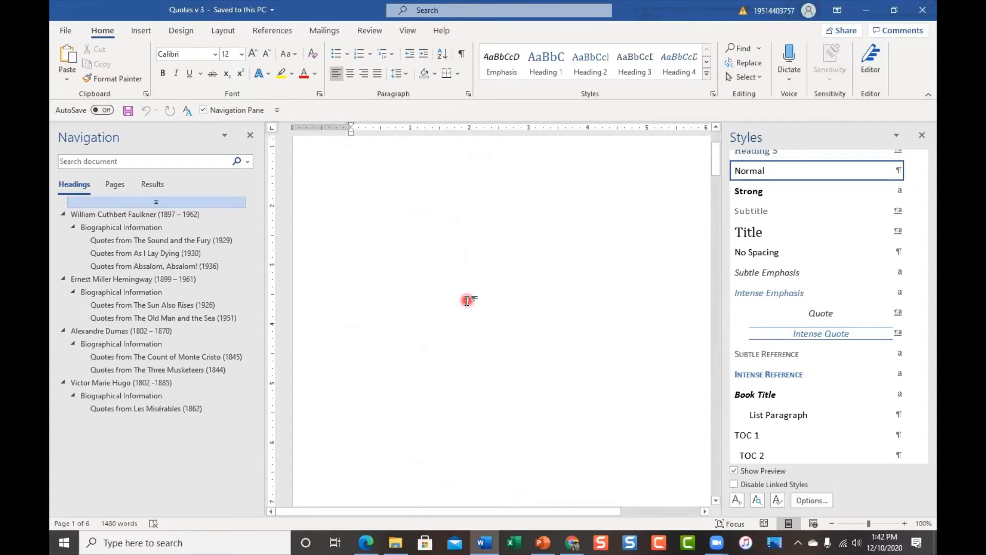
Narrow the Navigation and Styles panes so the full line width of the Faulkner quotes fits in view.
scroll(467, 300, "down", 10)
scroll(467, 300, "down", 3)
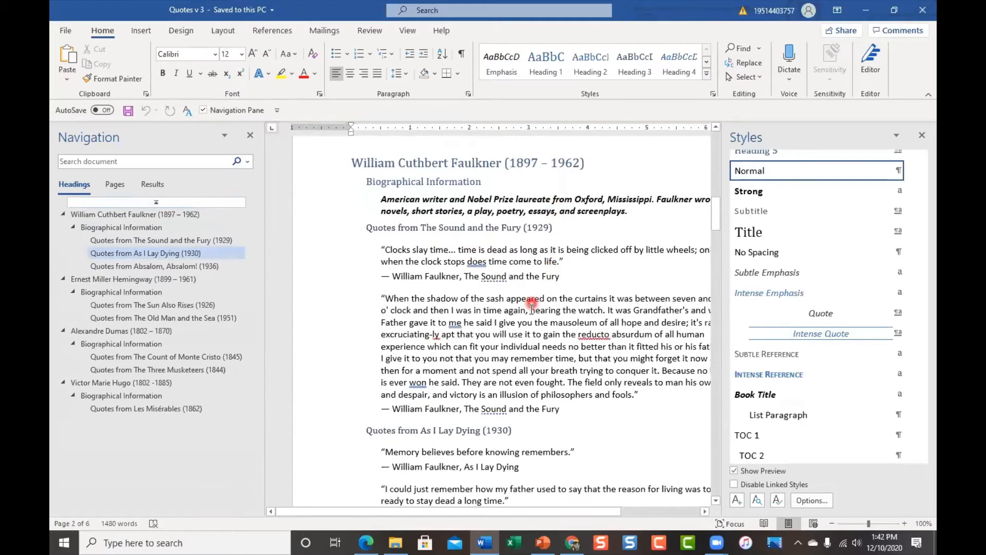
scroll(515, 411, "down", 1)
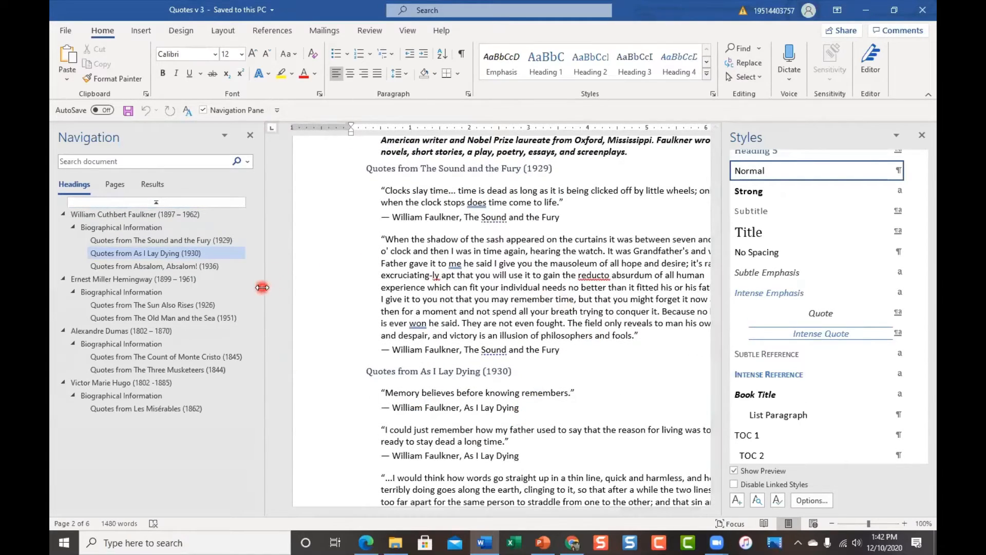
left_click_drag(262, 287, 240, 289)
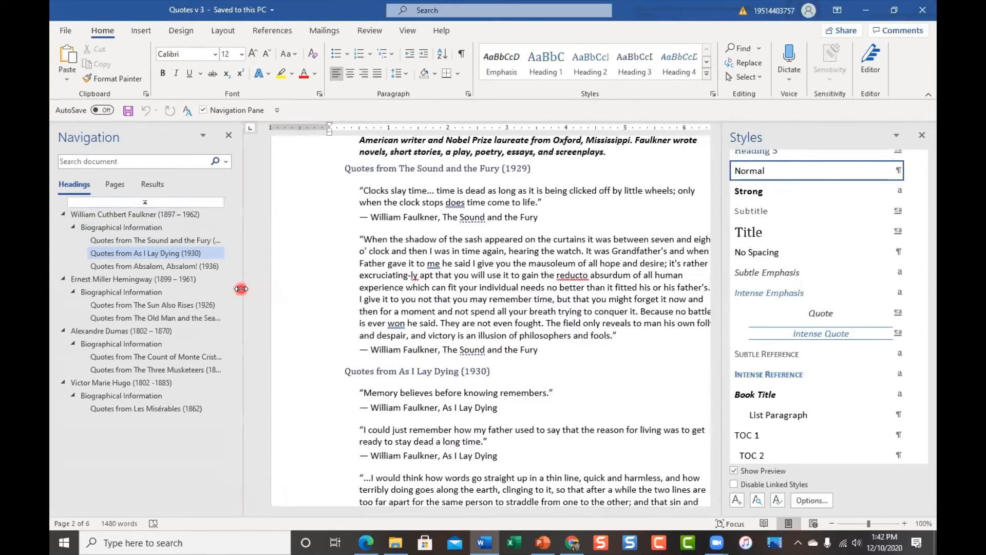
left_click_drag(720, 293, 785, 302)
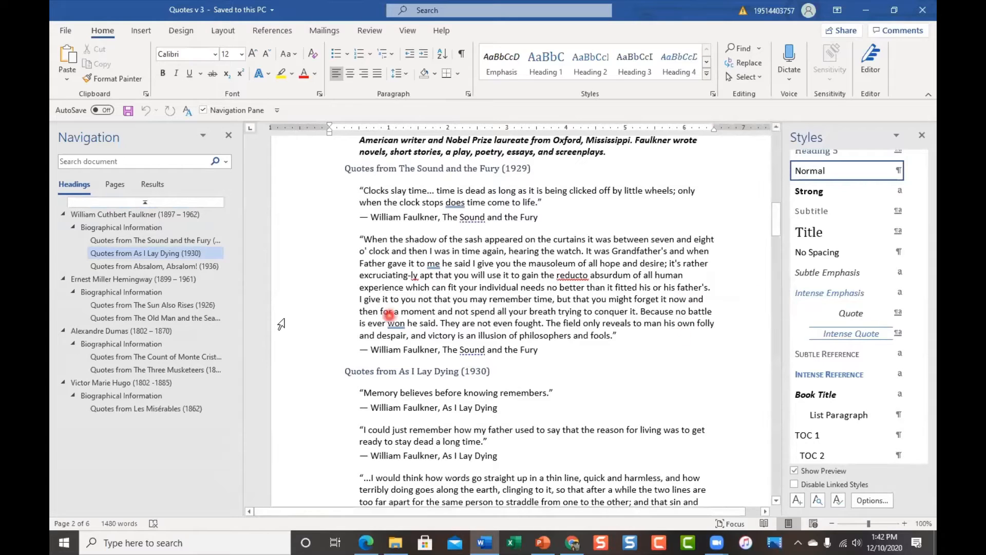
left_click_drag(620, 511, 635, 512)
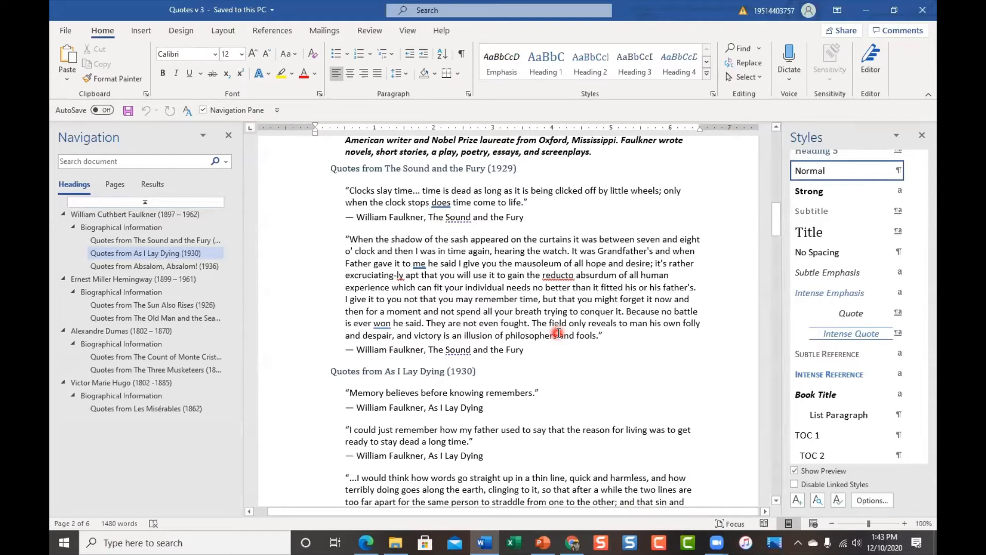
Use the heading outline to go to Ernest Miller Hemingway, Alexandre Dumas, and Quotes from The Count of Monte Cristo (1845).
scroll(533, 263, "up", 3)
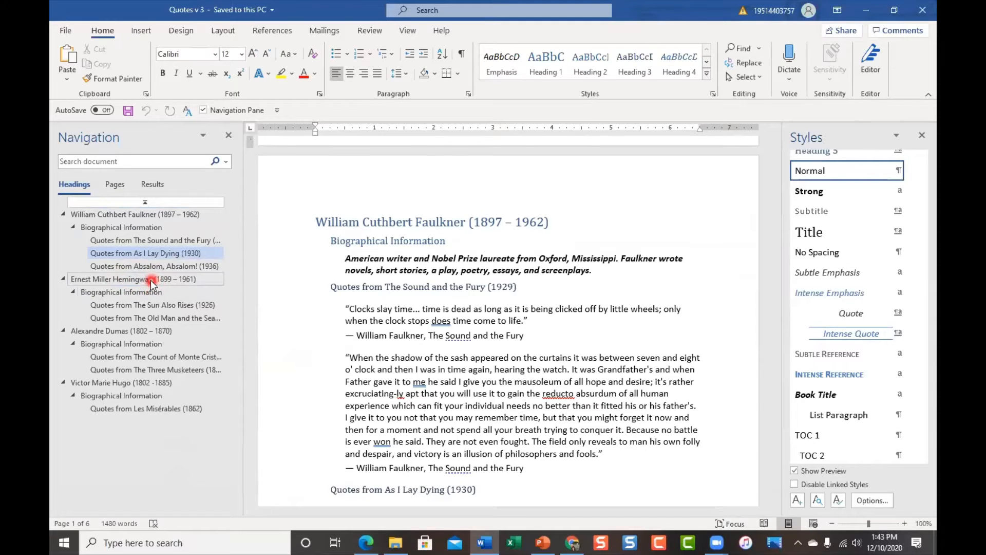
left_click(105, 280)
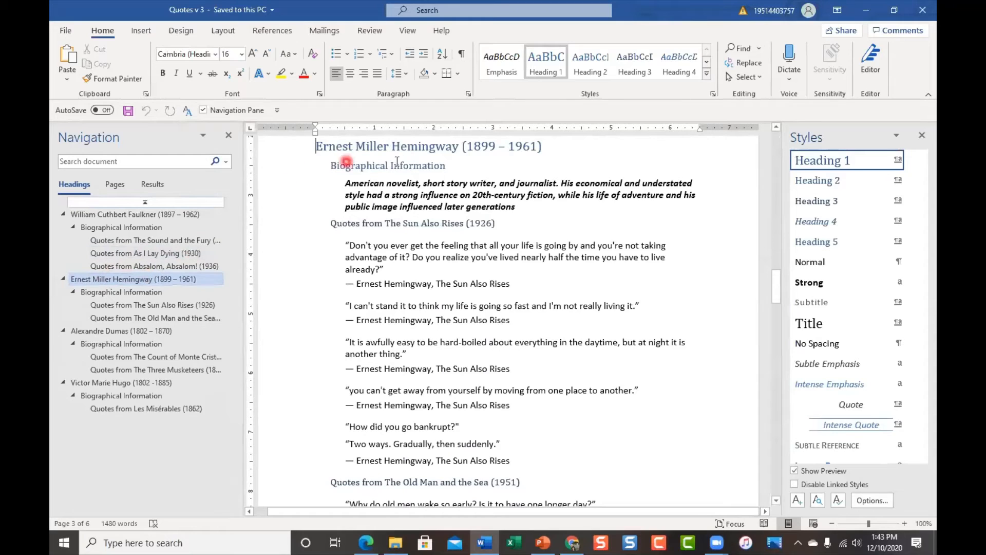
left_click(116, 331)
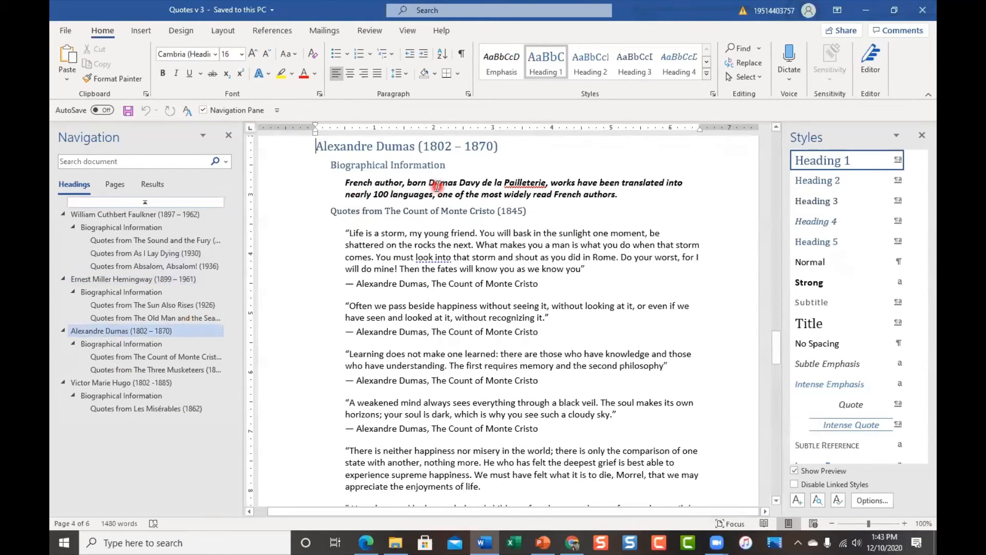
left_click(137, 357)
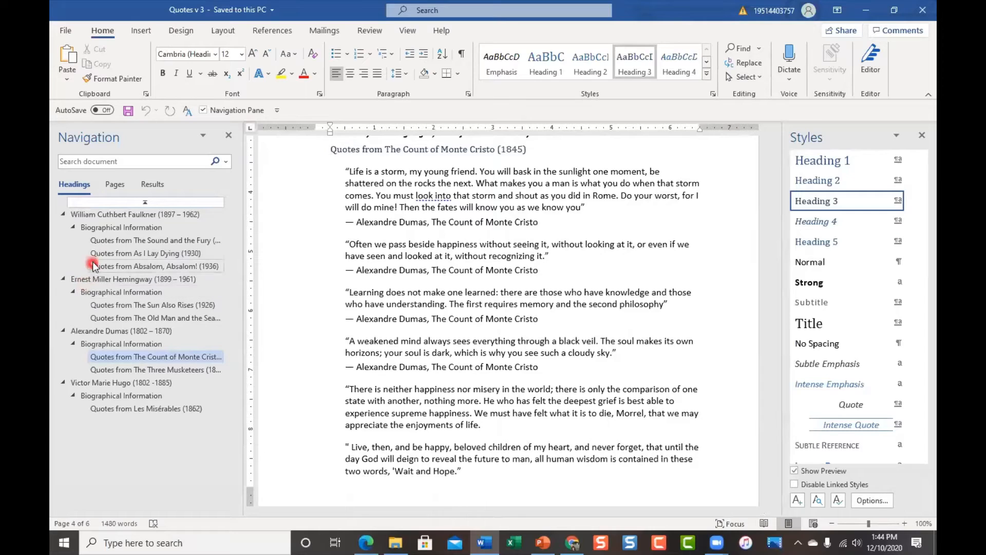
Collapse the William Faulkner, Ernest Hemingway and Victor Hugo headings in the outline, leaving Alexandre Dumas expanded.
left_click(73, 228)
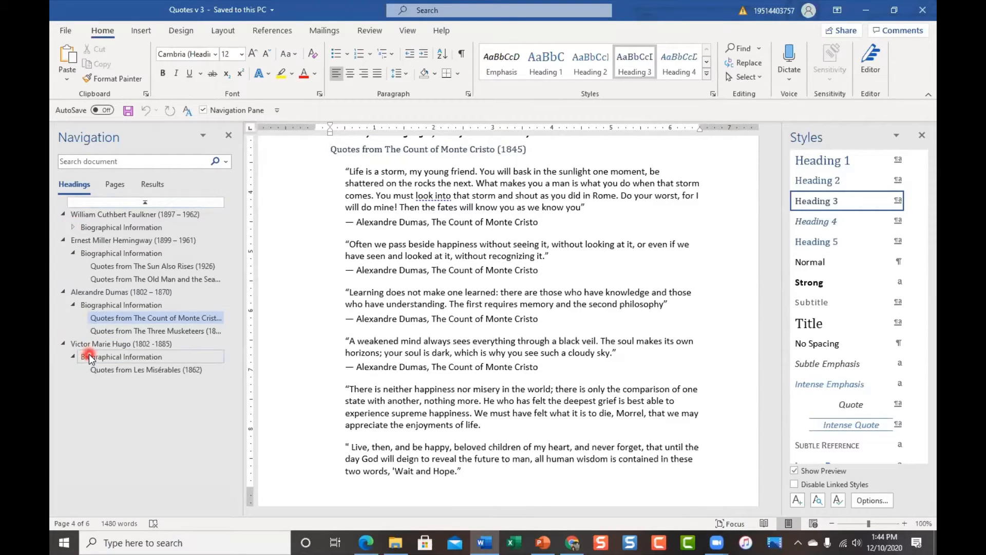
left_click(73, 227)
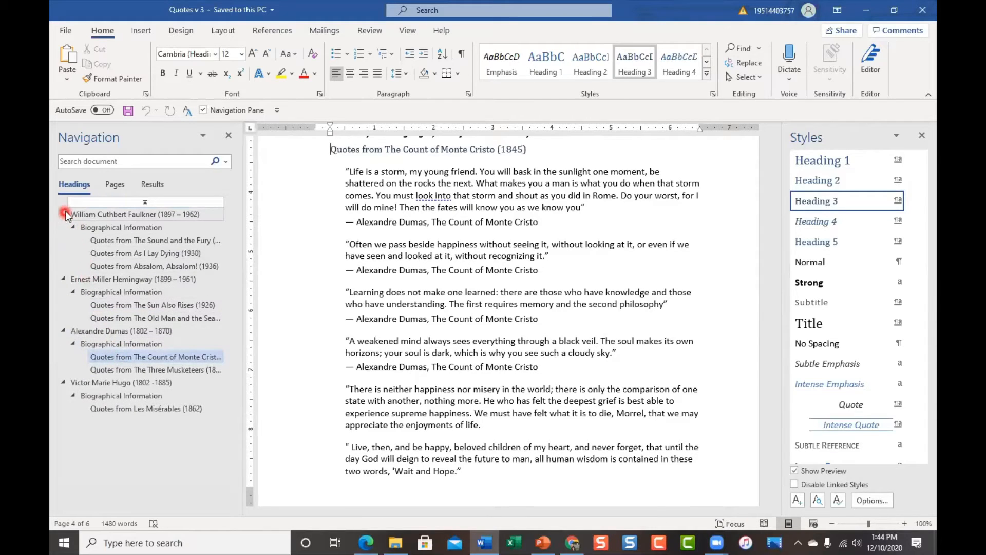
left_click(63, 214)
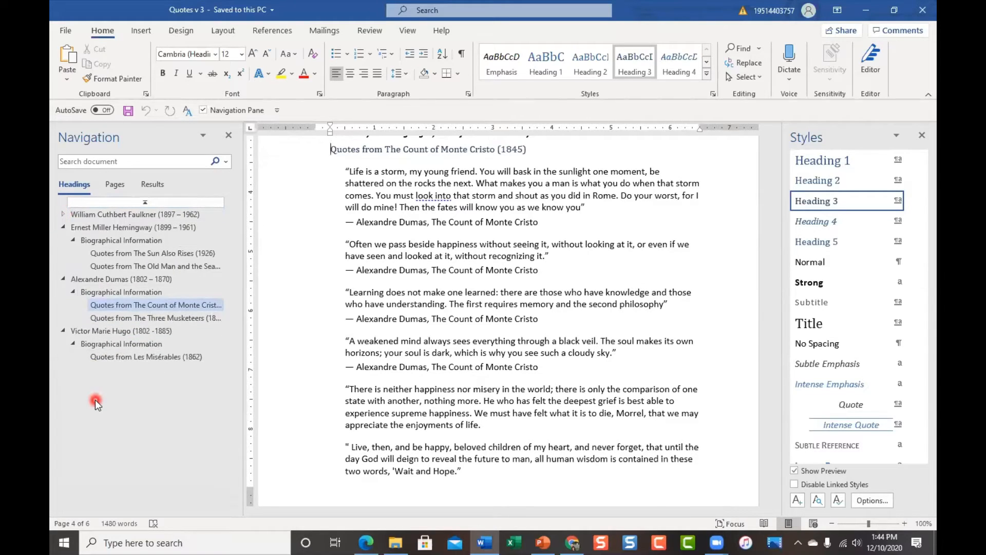
left_click(62, 226)
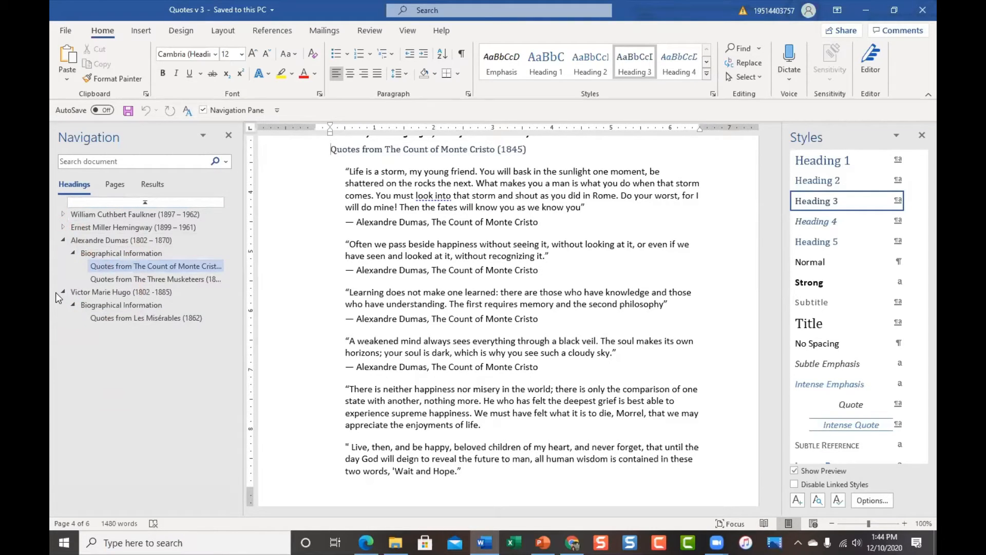
left_click(62, 291)
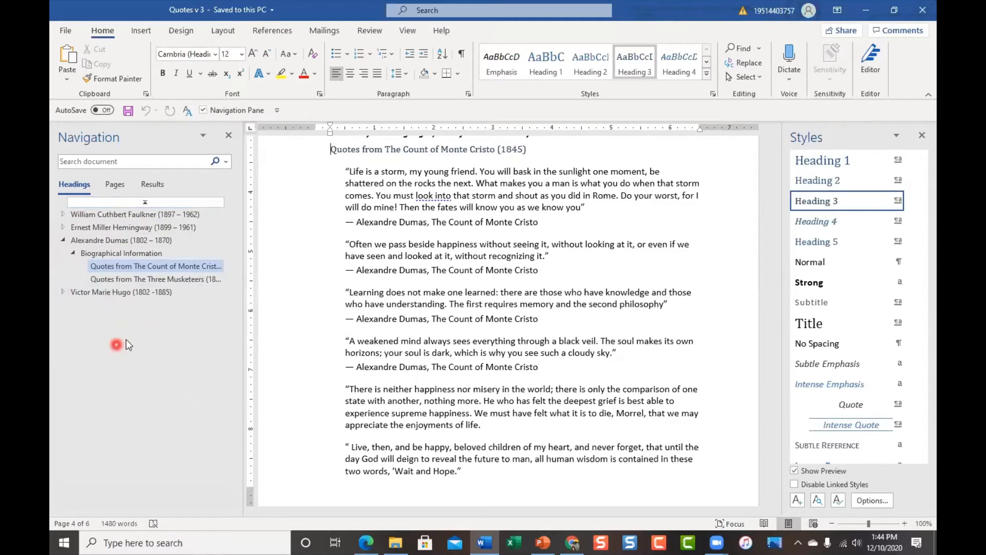
Delete the Alexandre Dumas heading with its content from the outline and undo the deletion.
right_click(126, 236)
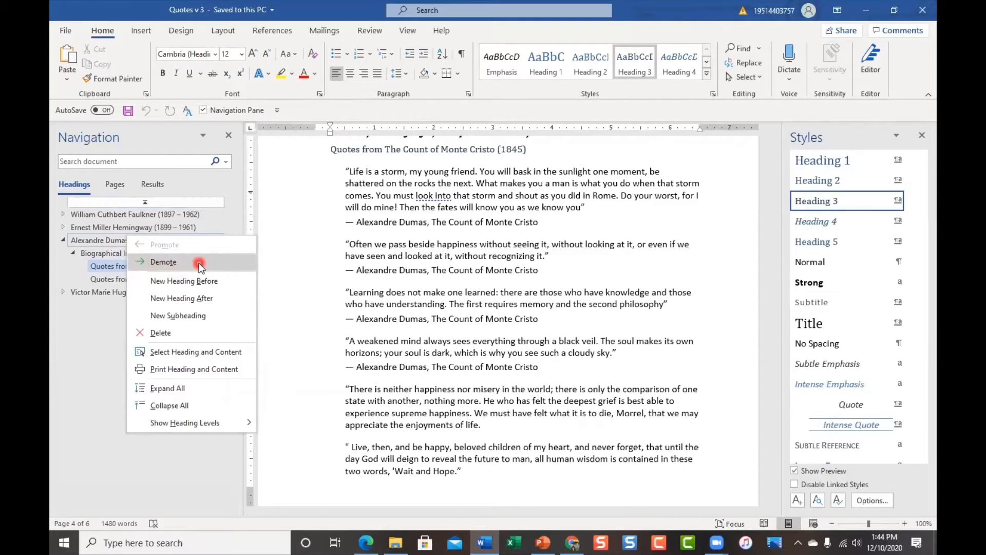
left_click(197, 335)
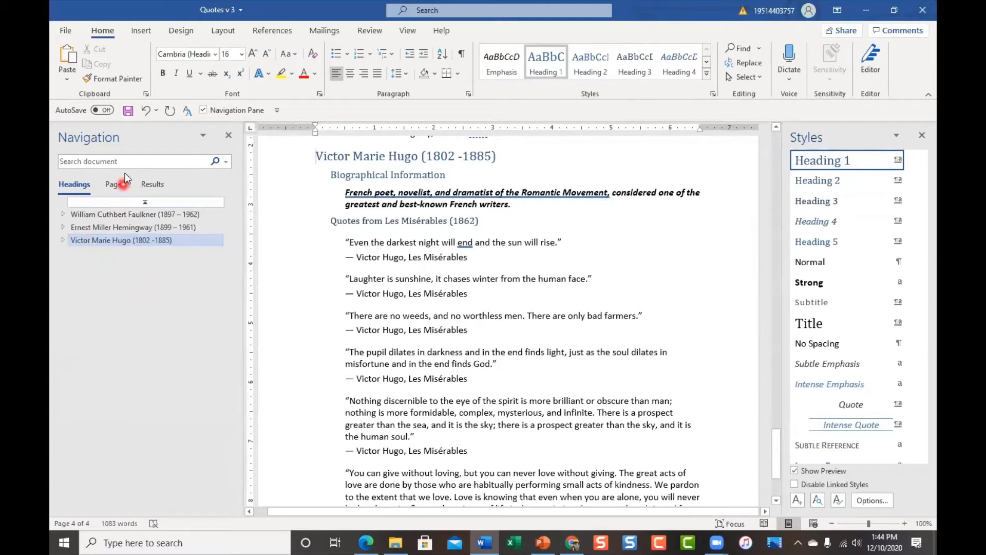
left_click(146, 111)
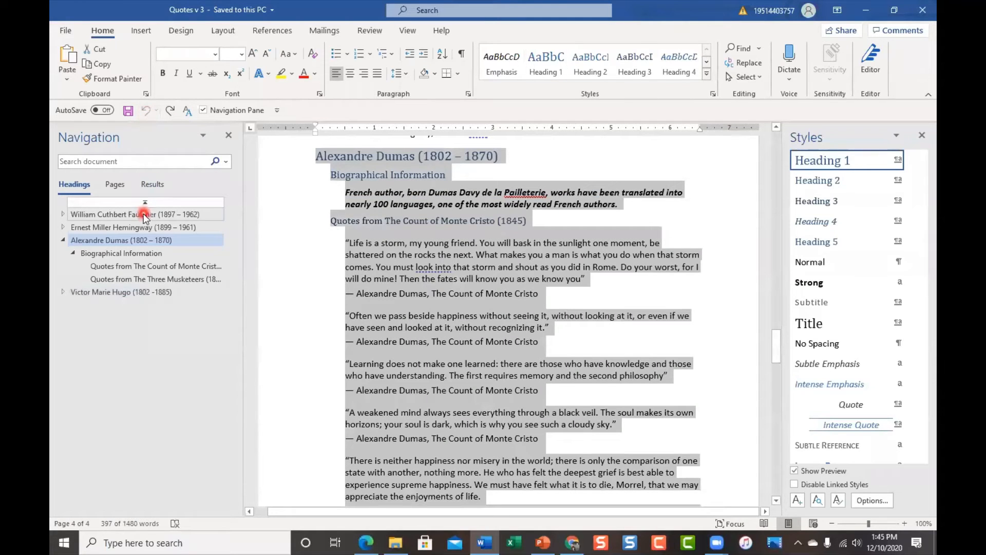
Expand every heading in the outline and collapse them all down to the author names.
right_click(133, 265)
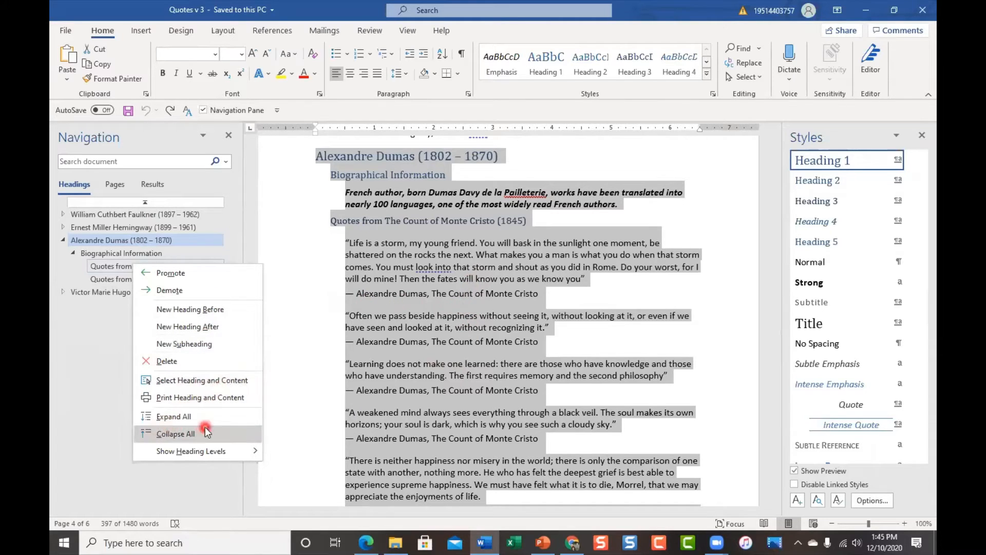
left_click(198, 415)
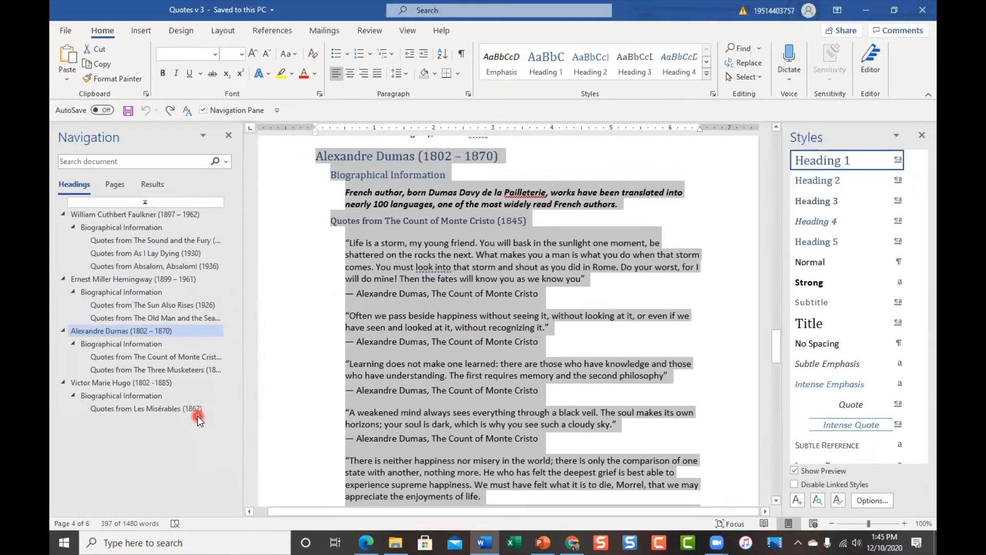
right_click(144, 396)
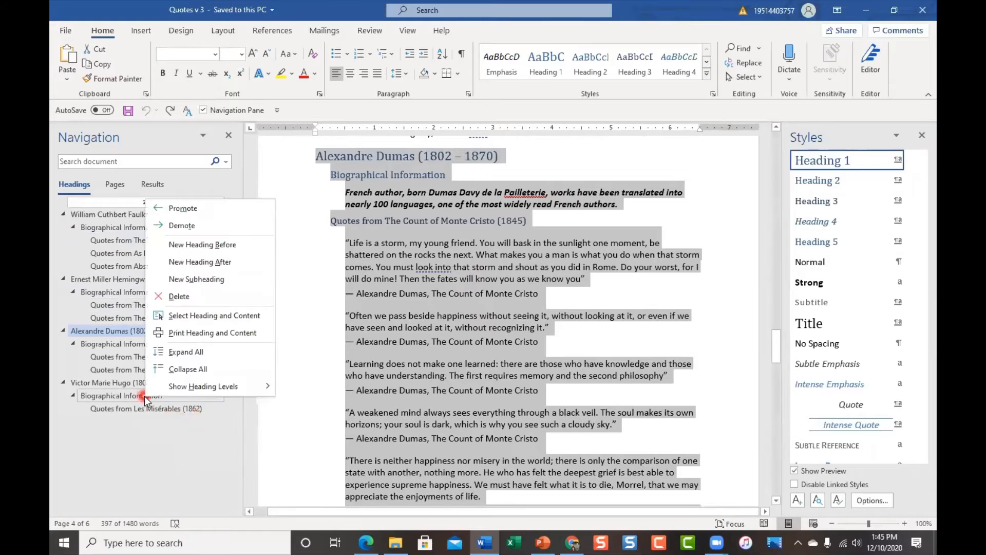
left_click(191, 376)
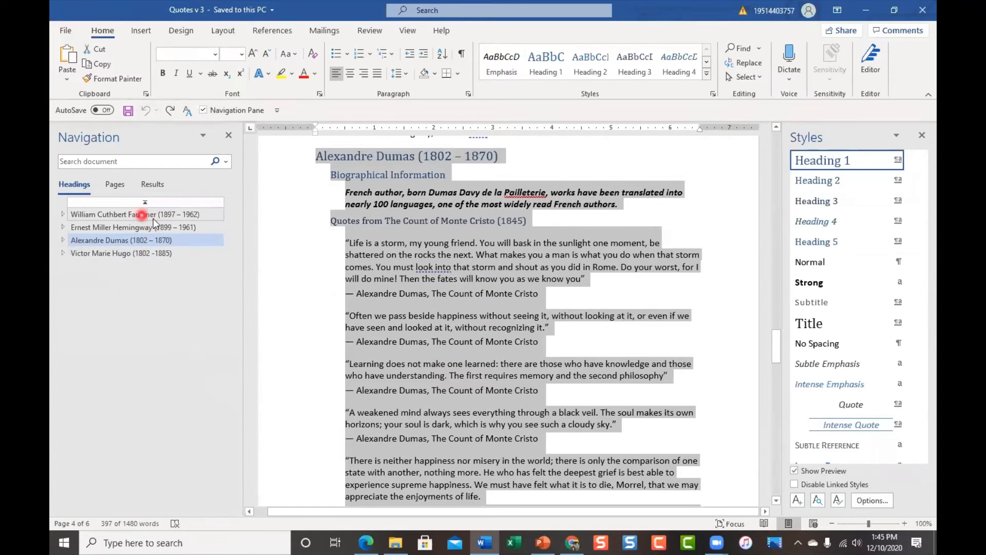
Expand the whole heading outline again and look over the Show Heading Levels options.
right_click(129, 227)
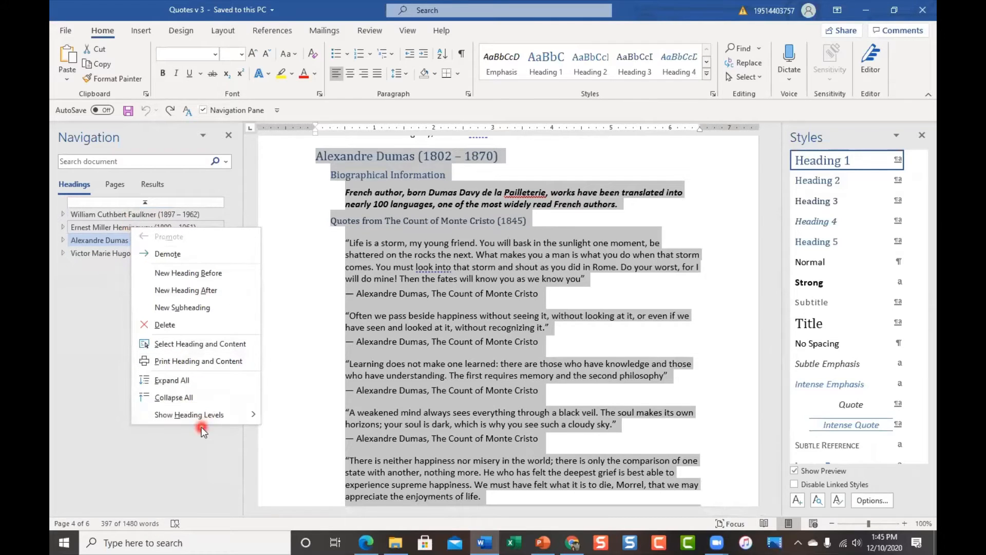
left_click(222, 415)
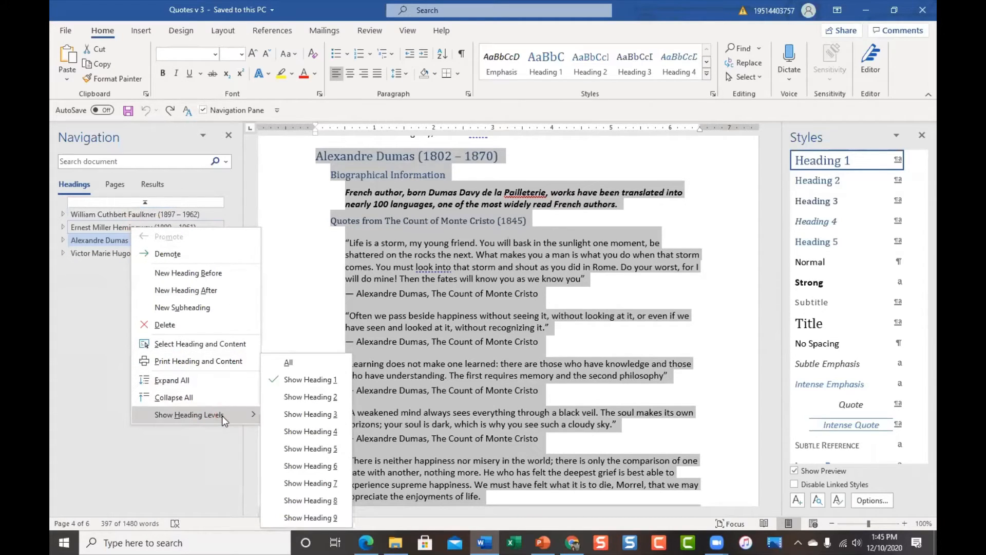
left_click(282, 466)
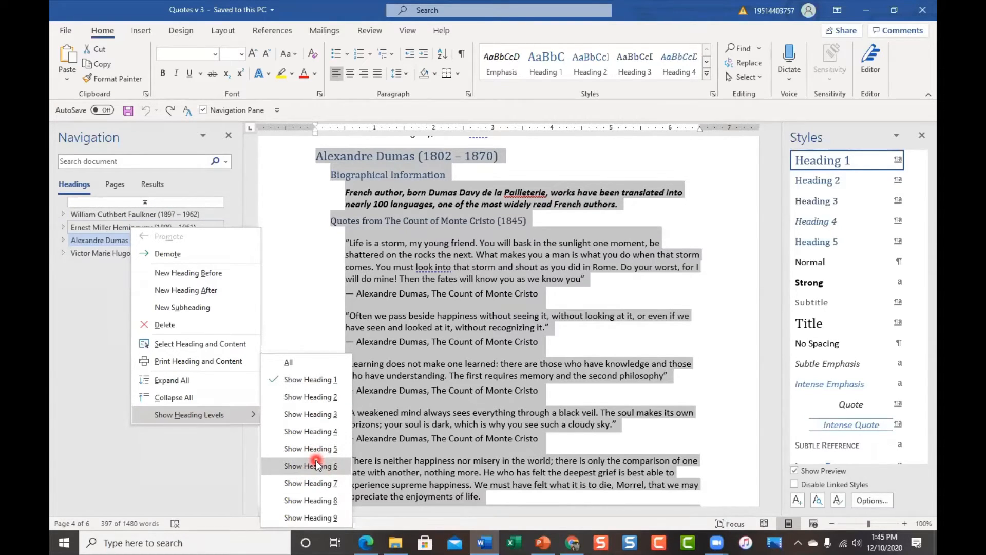
left_click(193, 383)
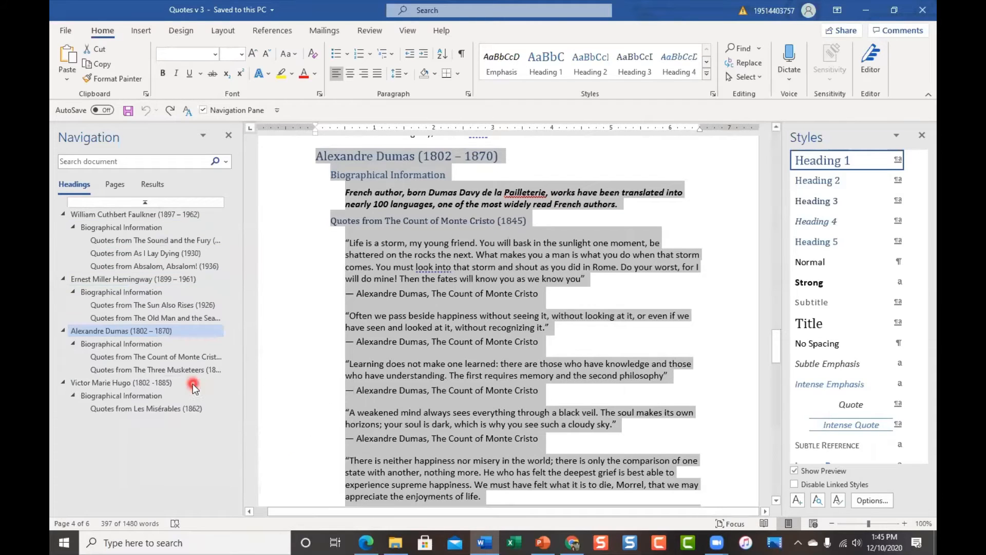
right_click(161, 304)
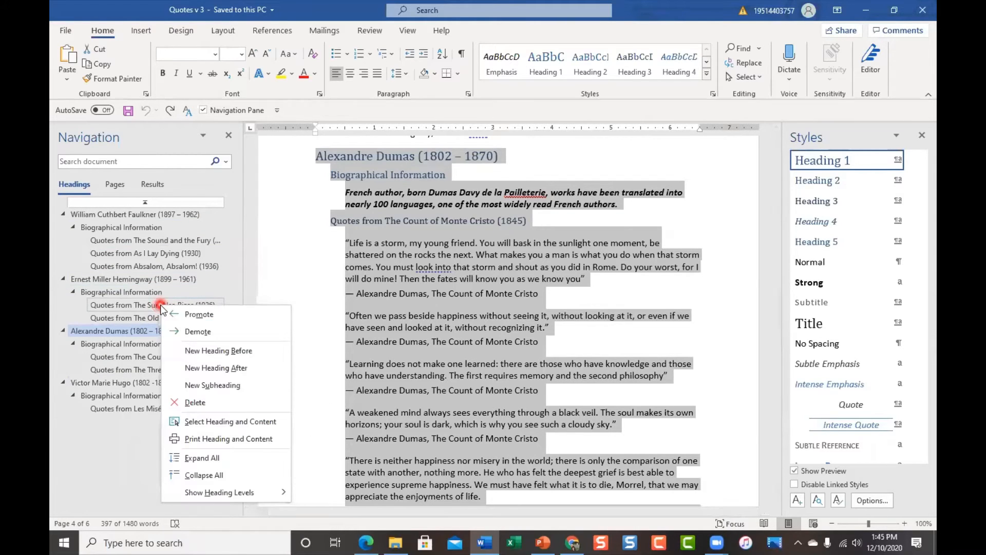
mouse_move(208, 493)
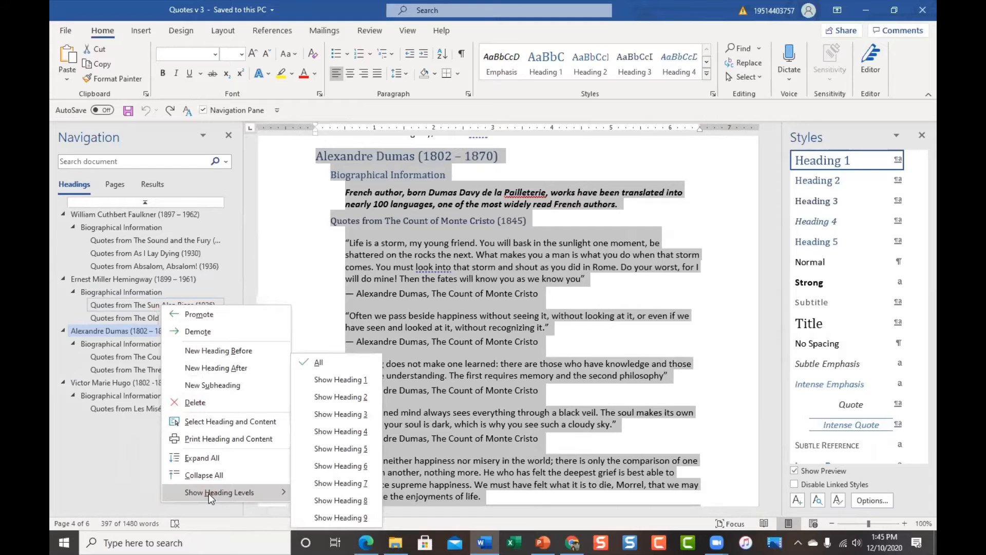
left_click(371, 433)
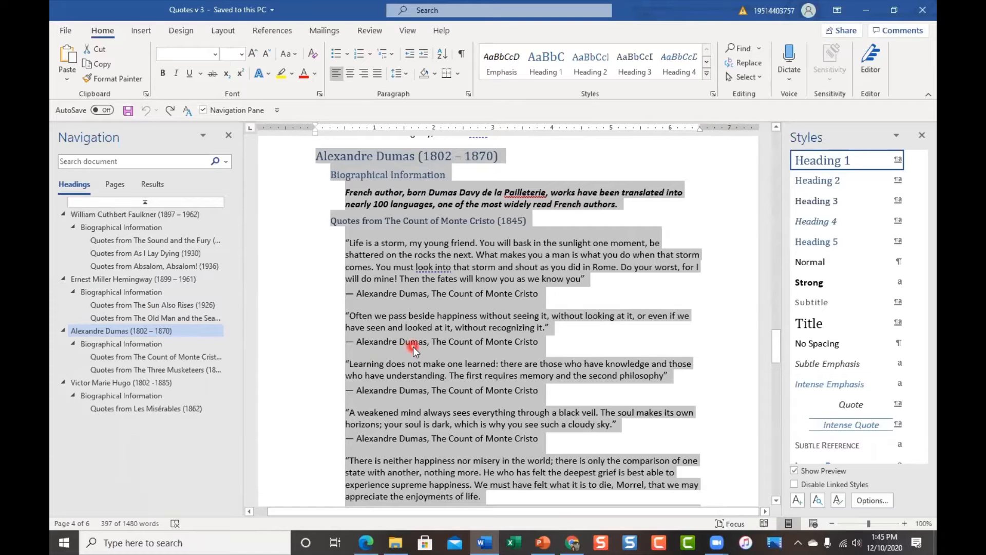
Reorder the outline by moving the Alexandre Dumas section below Victor Hugo and the William Faulkner section below Ernest Hemingway.
left_click(508, 157)
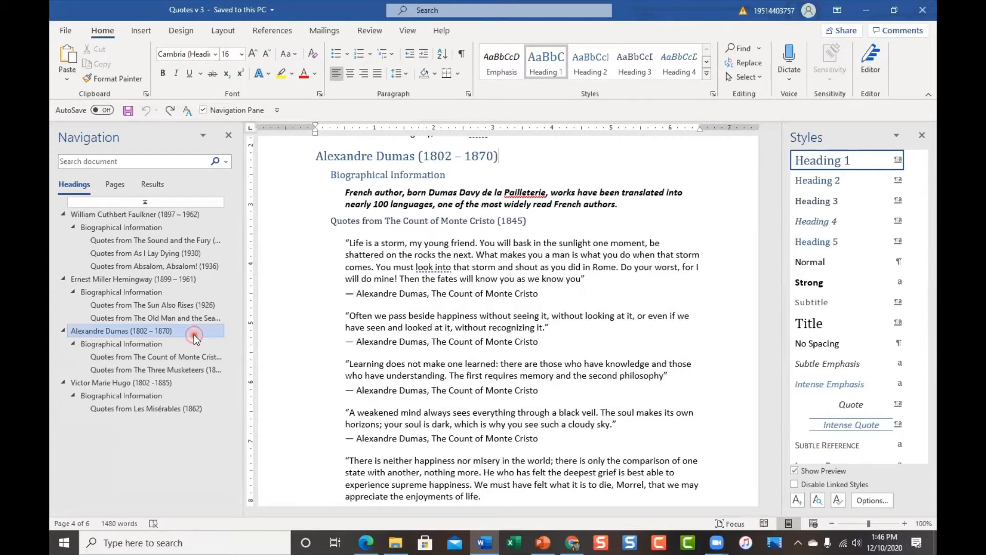
left_click_drag(193, 334, 187, 412)
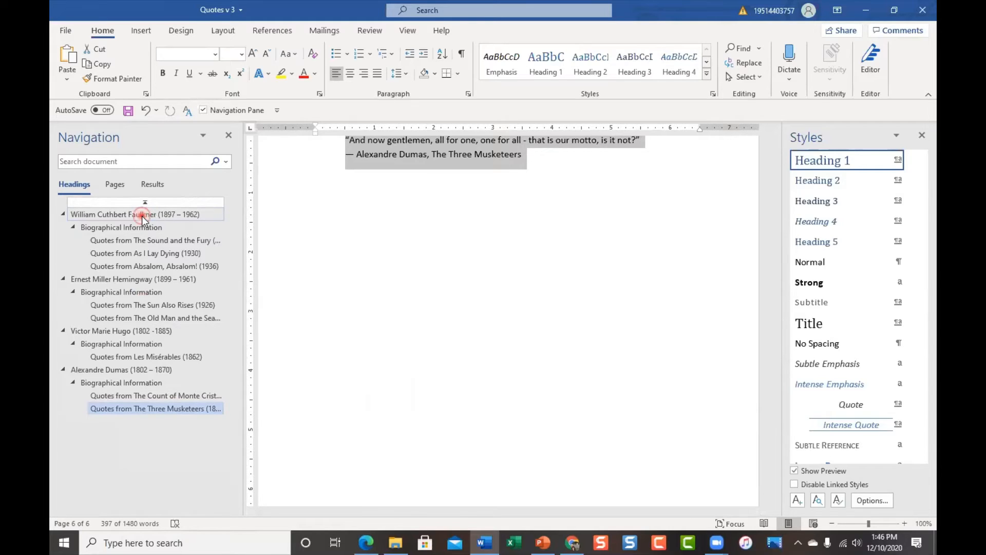
left_click_drag(142, 217, 168, 294)
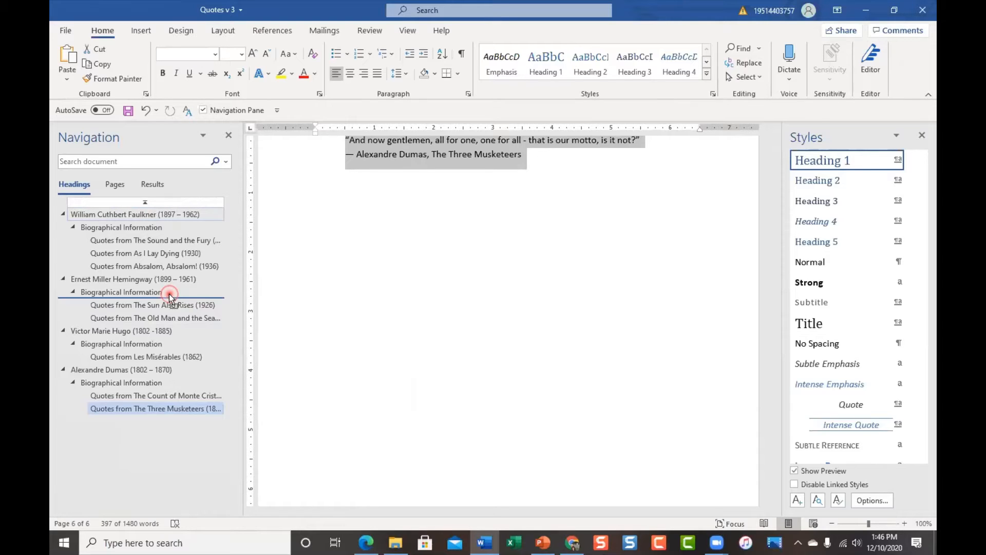
left_click_drag(168, 294, 185, 322)
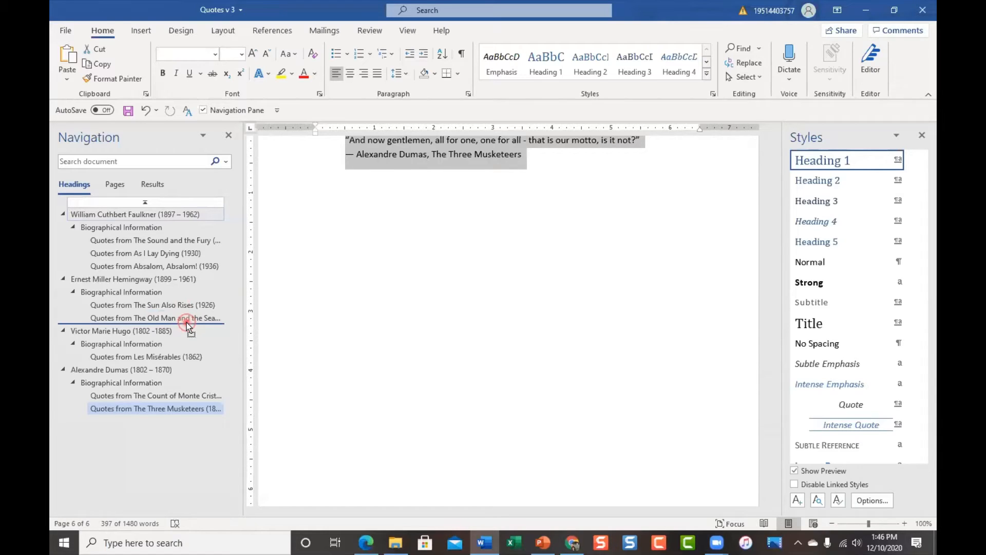
left_click_drag(187, 322, 184, 321)
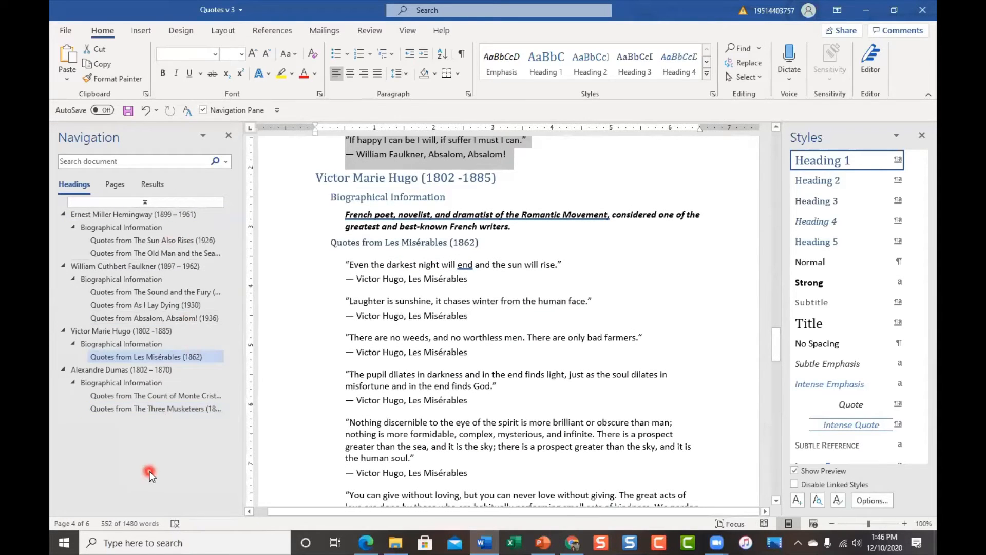
Collapse all outline headings and move the Alexandre Dumas section to first place and the Ernest Hemingway section to last.
right_click(168, 293)
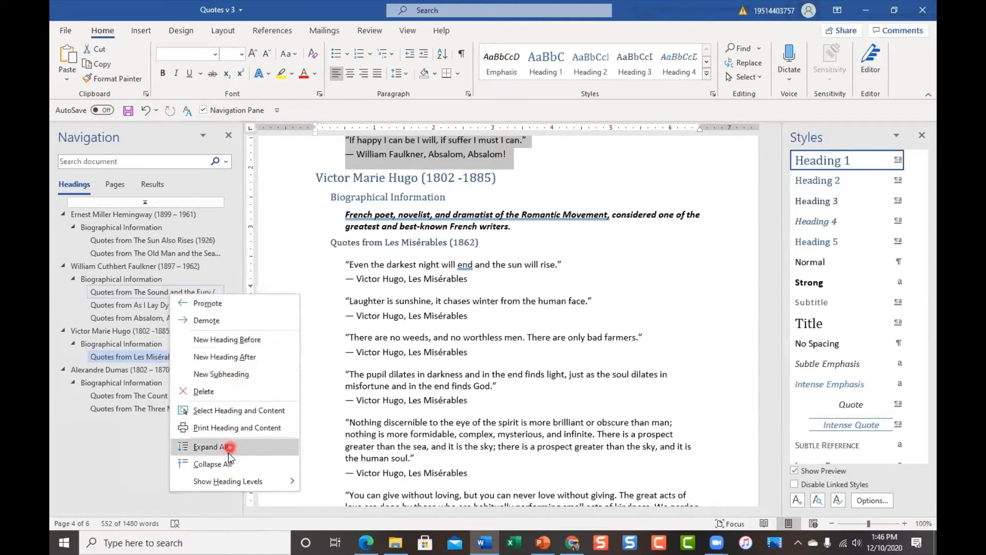
left_click(221, 465)
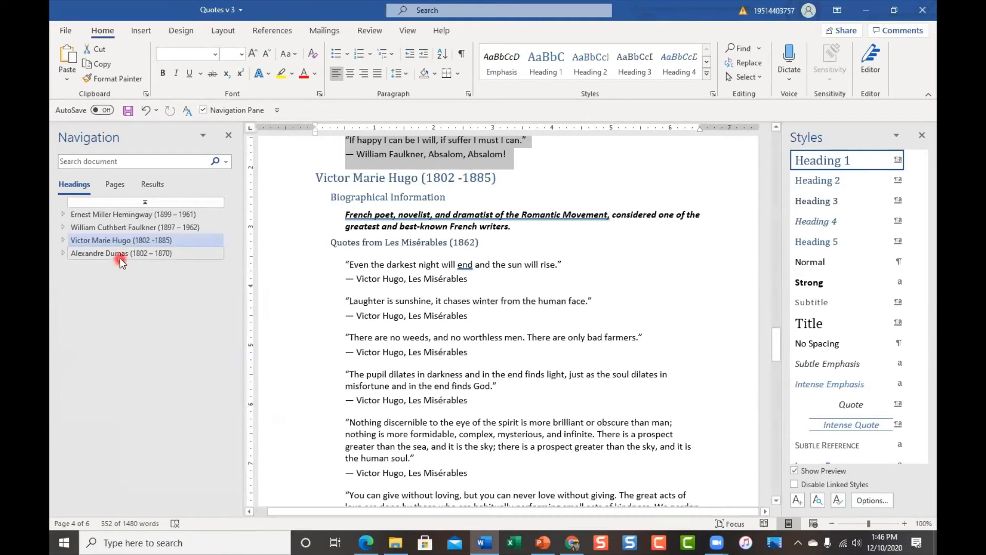
mouse_move(119, 254)
left_mouse_down()
mouse_move(131, 208)
mouse_move(137, 254)
left_mouse_up()
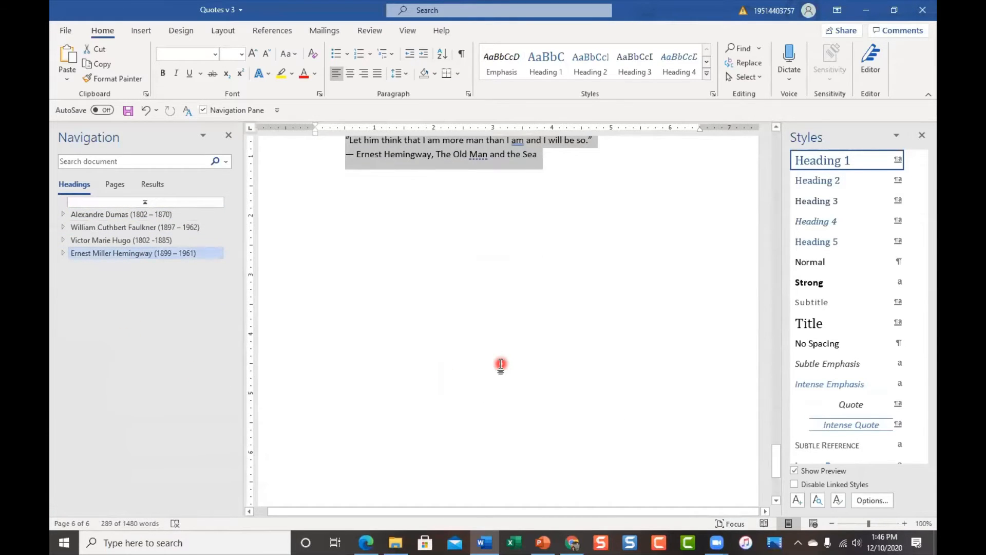
Review the reordered text around the start of the Ernest Hemingway section and the Alexandre Dumas section.
scroll(500, 364, "up", 15)
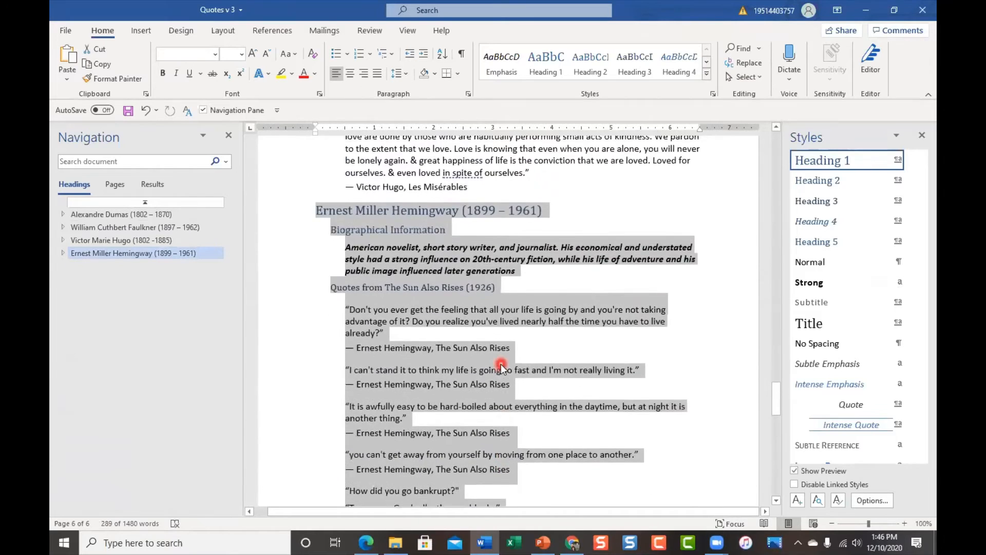
scroll(500, 367, "up", 5)
left_click(586, 308)
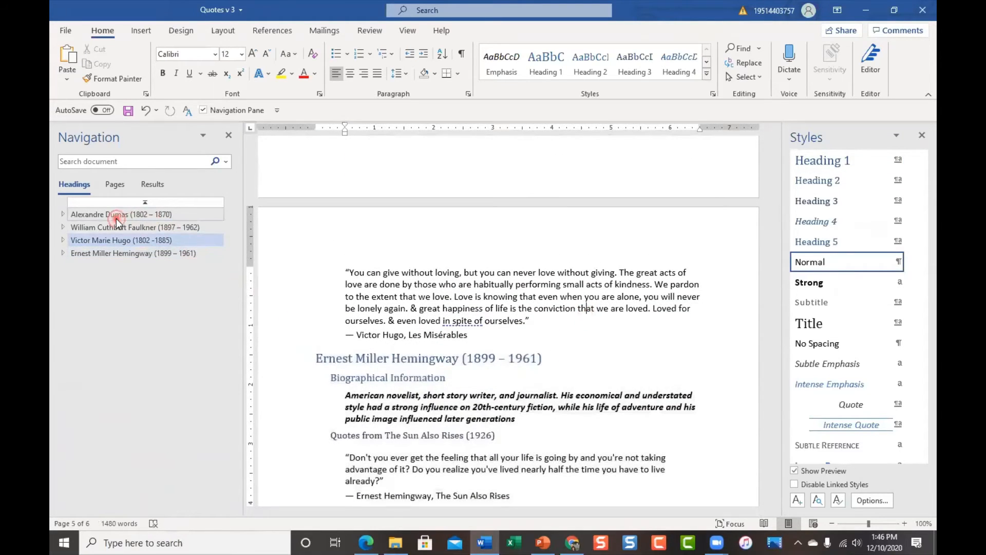
left_click(117, 215)
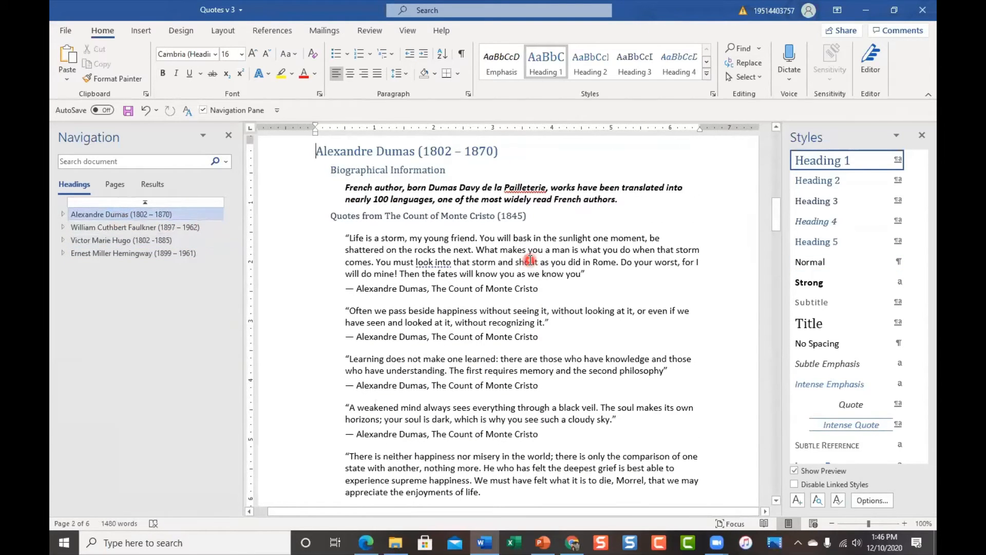
scroll(534, 256, "up", 10)
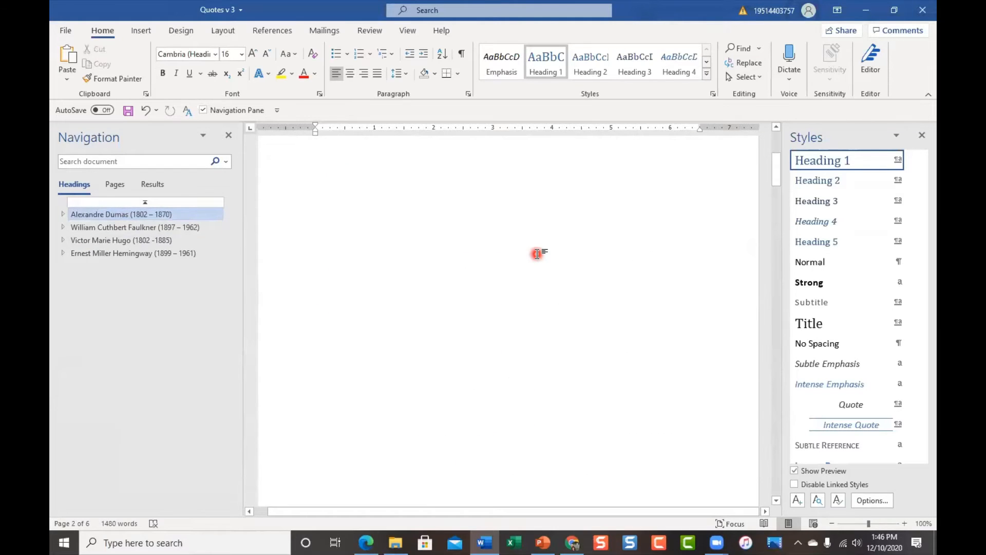
scroll(537, 253, "down", 8)
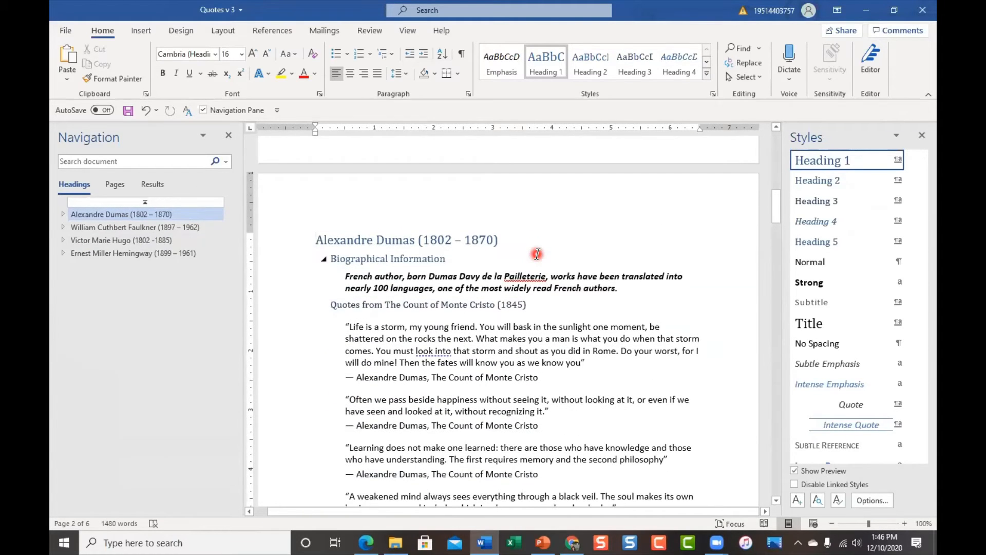
scroll(537, 253, "down", 1)
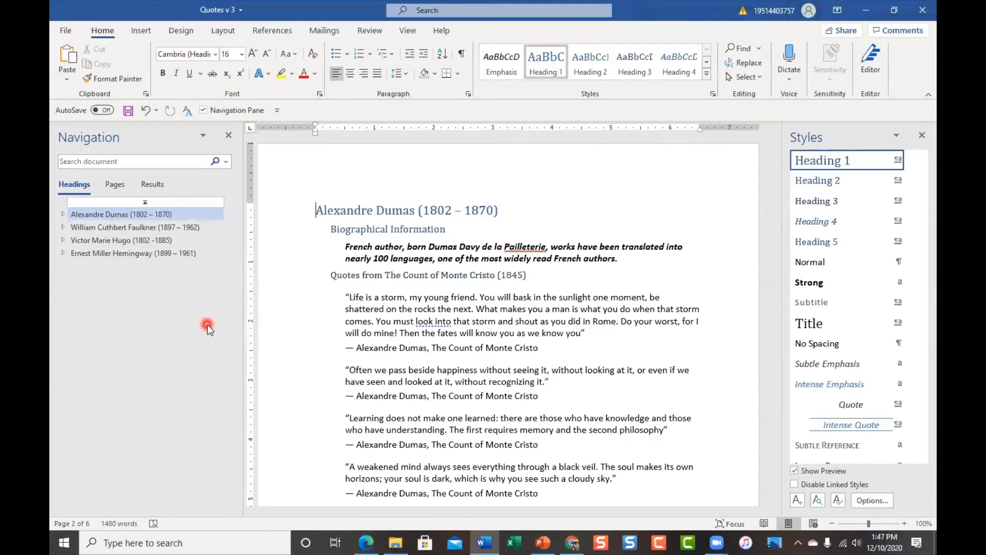
Insert an Automatic Table 2 table of contents on the blank first page of the document and look over its entries.
key("ctrl+Home")
left_click(268, 31)
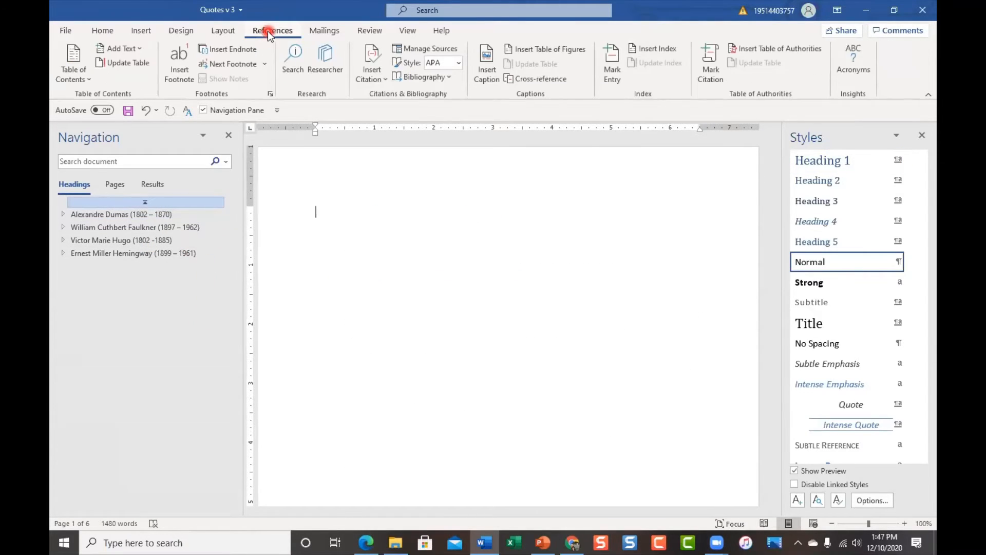
left_click(88, 79)
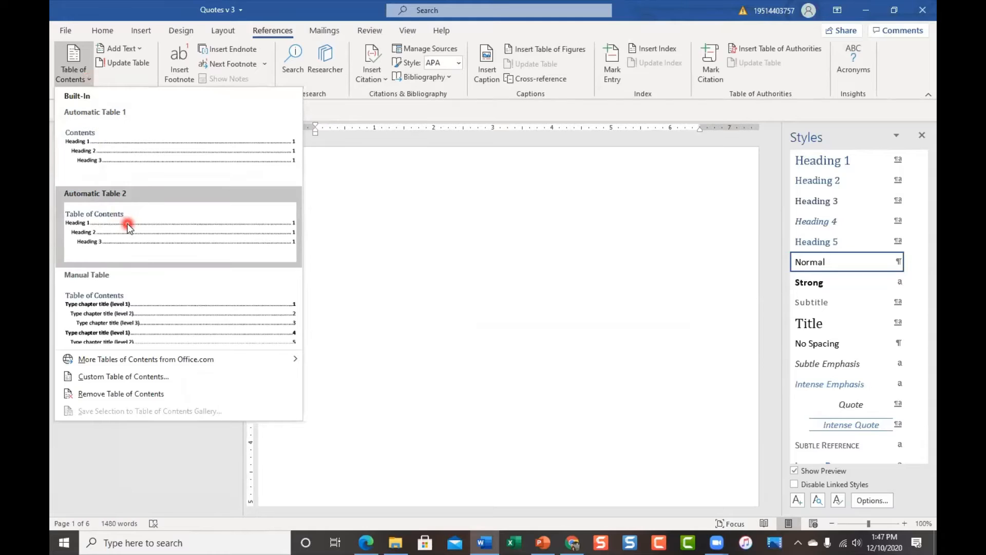
left_click(171, 232)
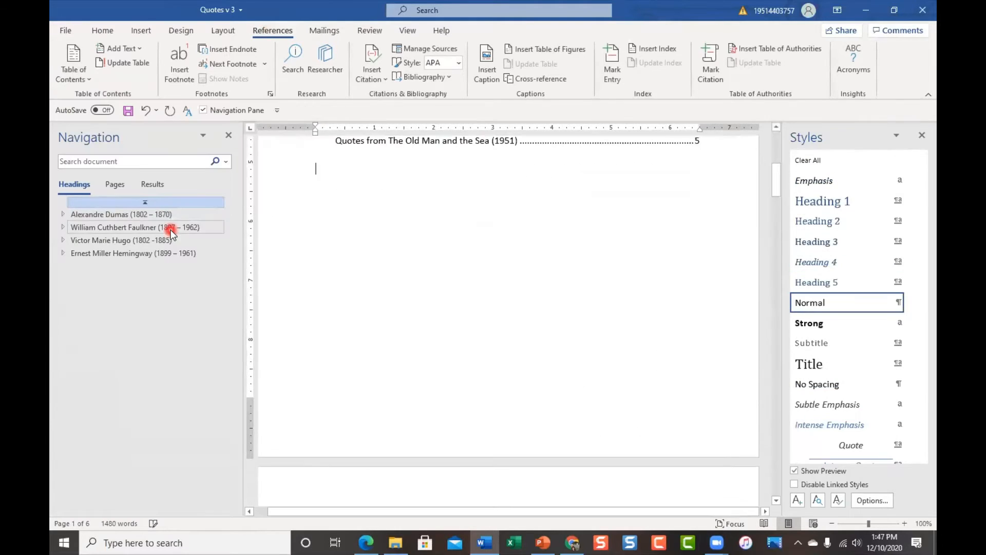
scroll(525, 349, "up", 10)
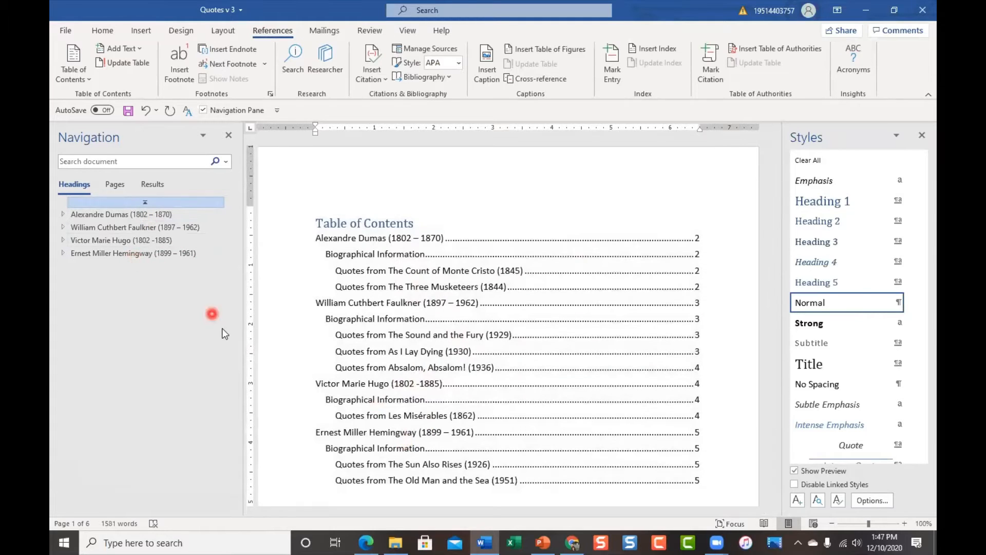
scroll(407, 397, "down", 10)
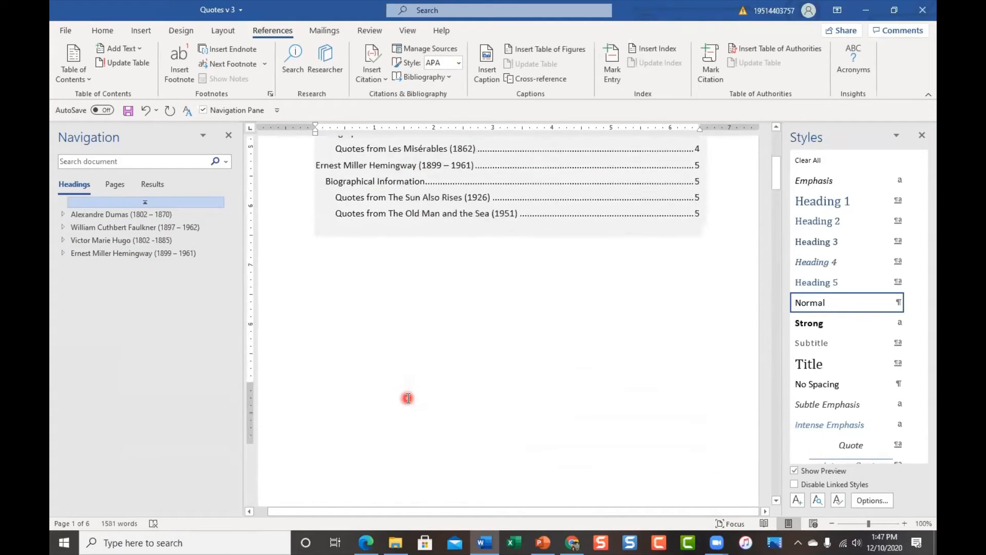
scroll(407, 396, "up", 10)
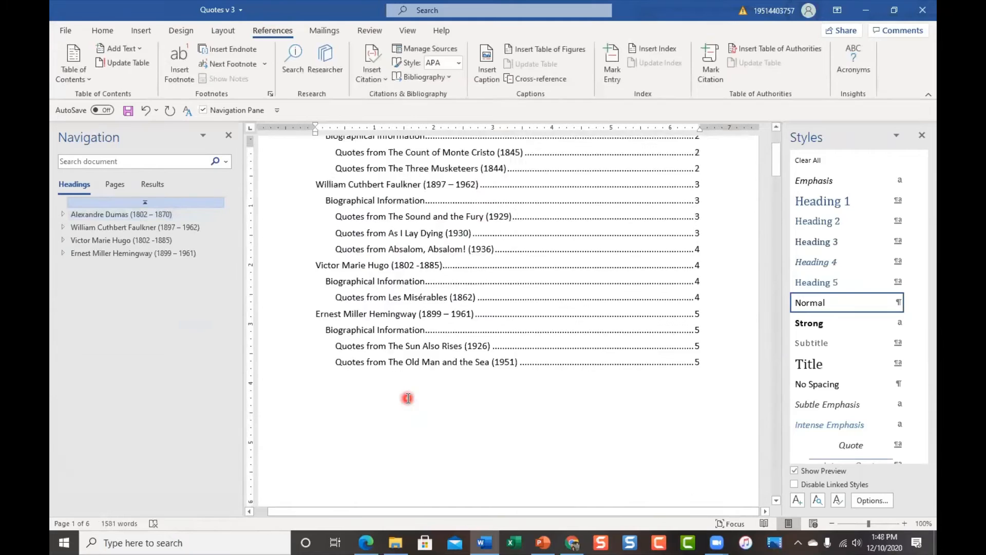
Follow the table of contents link to Quotes from The Sound and the Fury, view the Hemingway section, and return to the document's beginning.
left_click(466, 275)
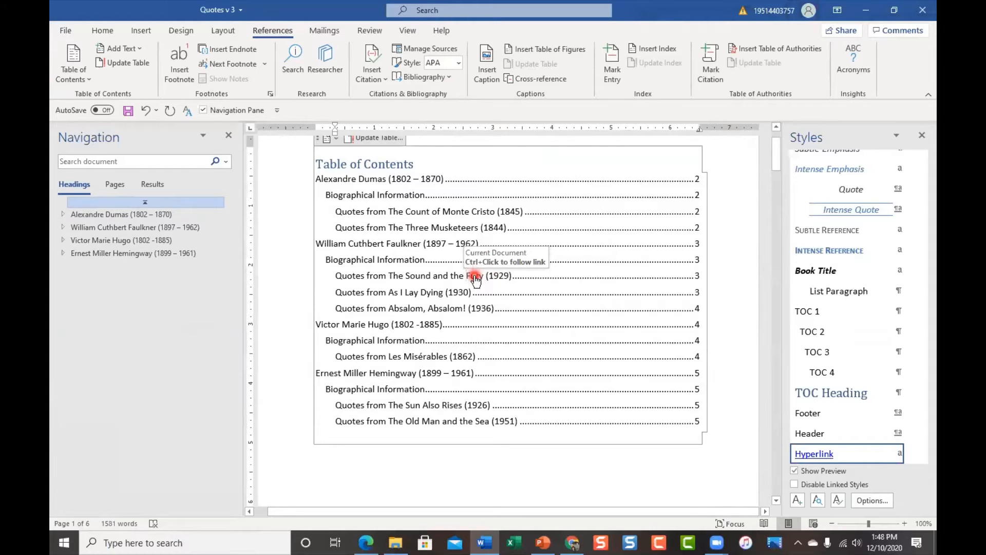
left_click(474, 279, "ctrl")
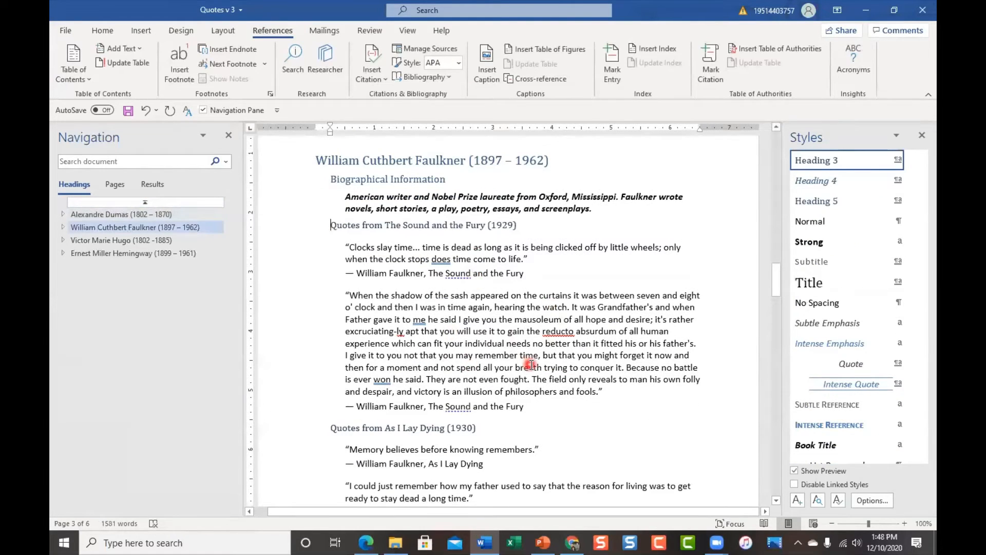
left_click(135, 253)
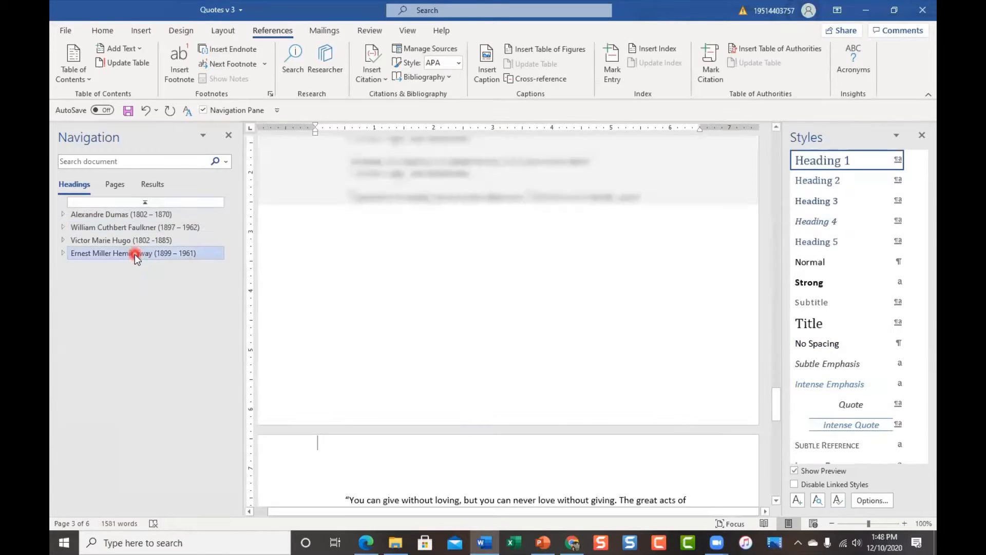
left_click(148, 204)
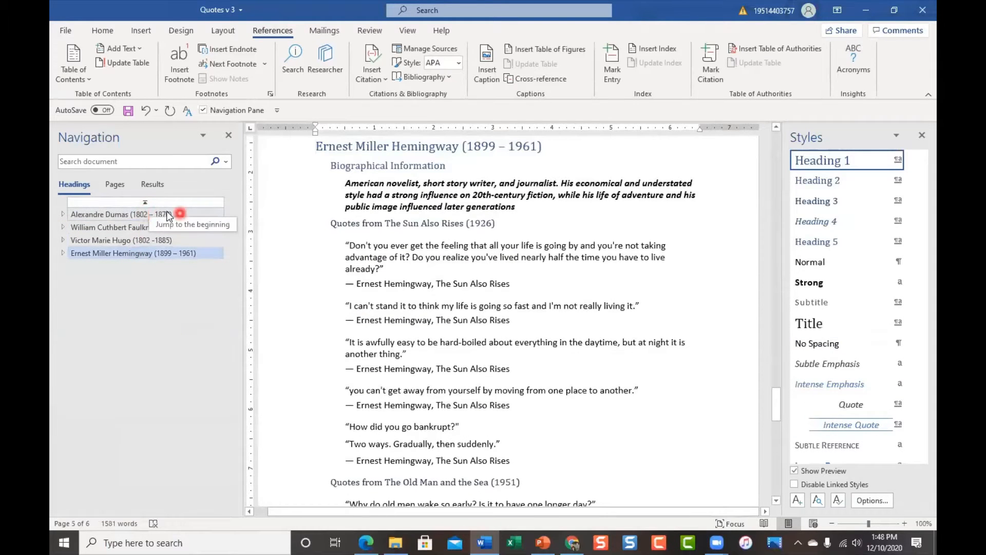
left_click(163, 214)
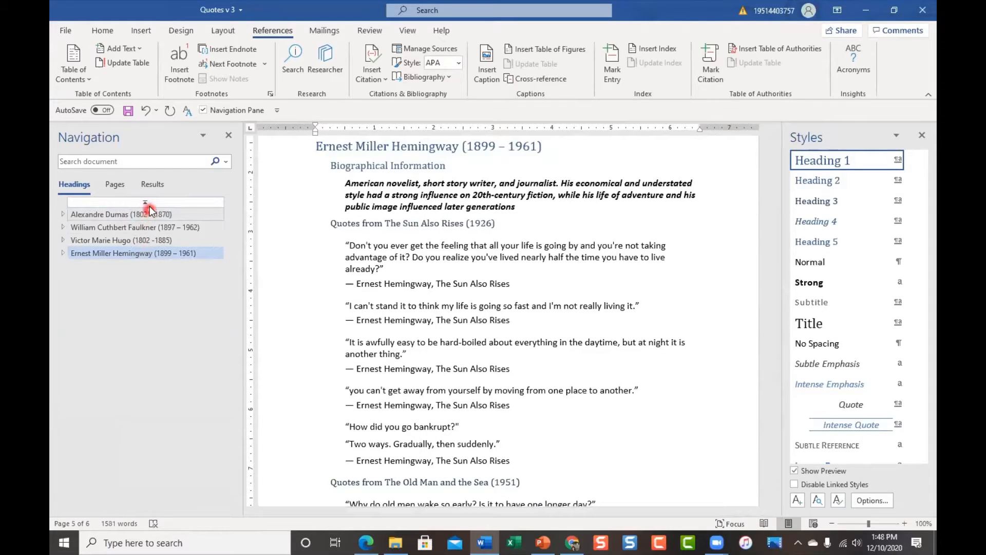
left_click(150, 202)
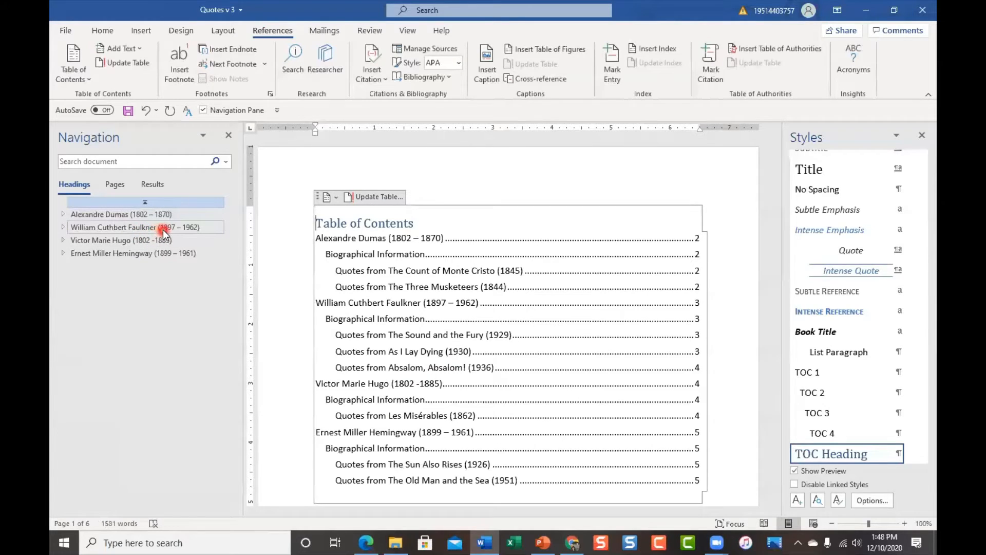
Move the William Faulkner section above Alexandre Dumas in the heading outline and update the entire table of contents to match.
left_click_drag(150, 231, 155, 208)
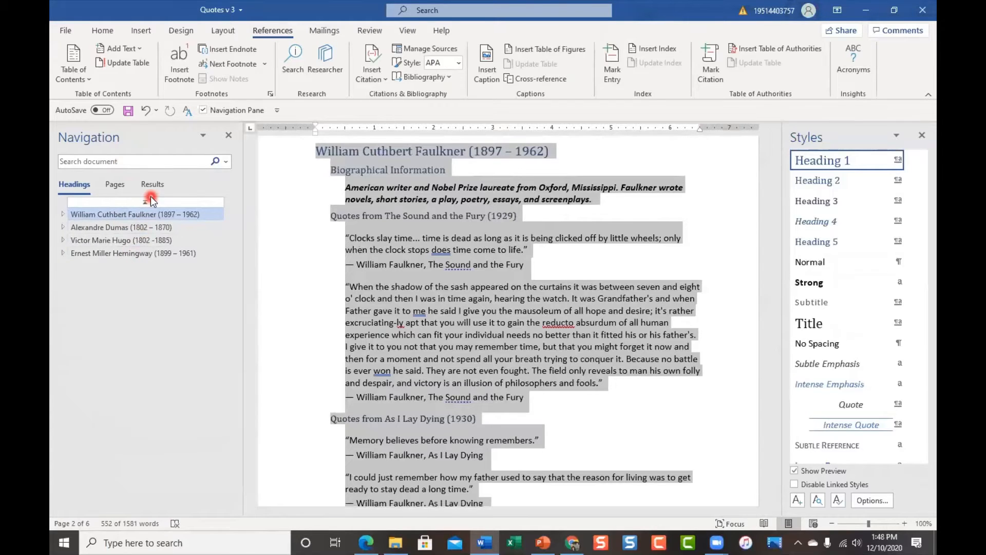
left_click(151, 201)
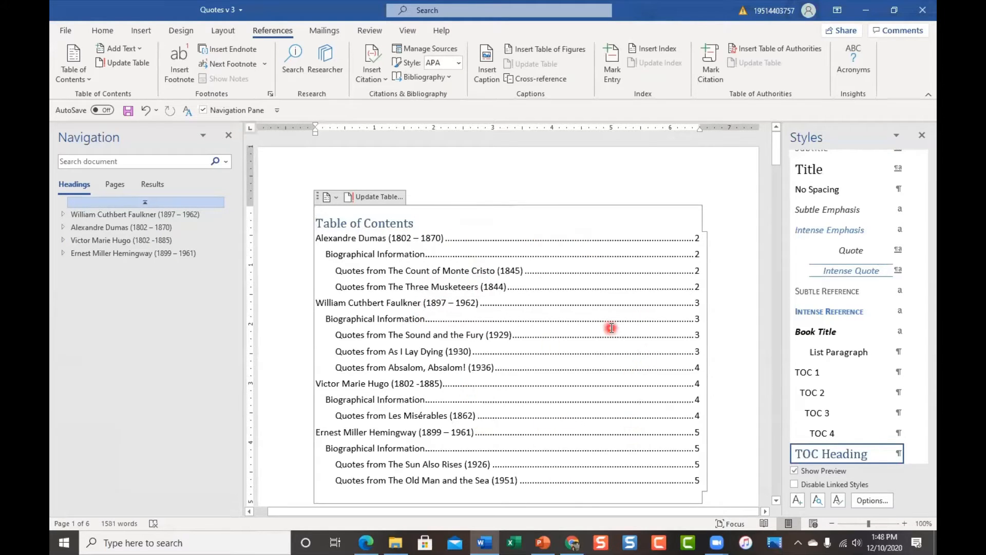
left_click(387, 196)
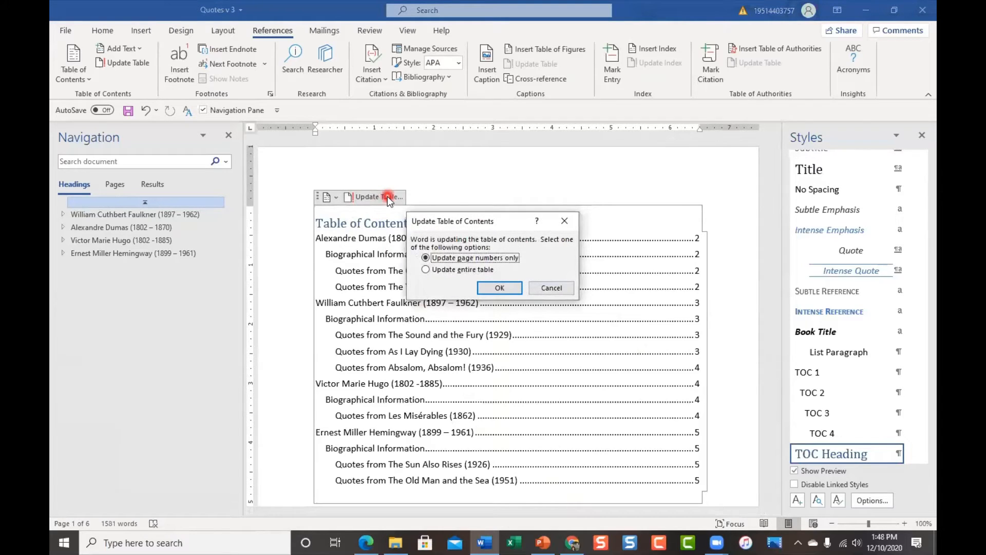
left_click(428, 269)
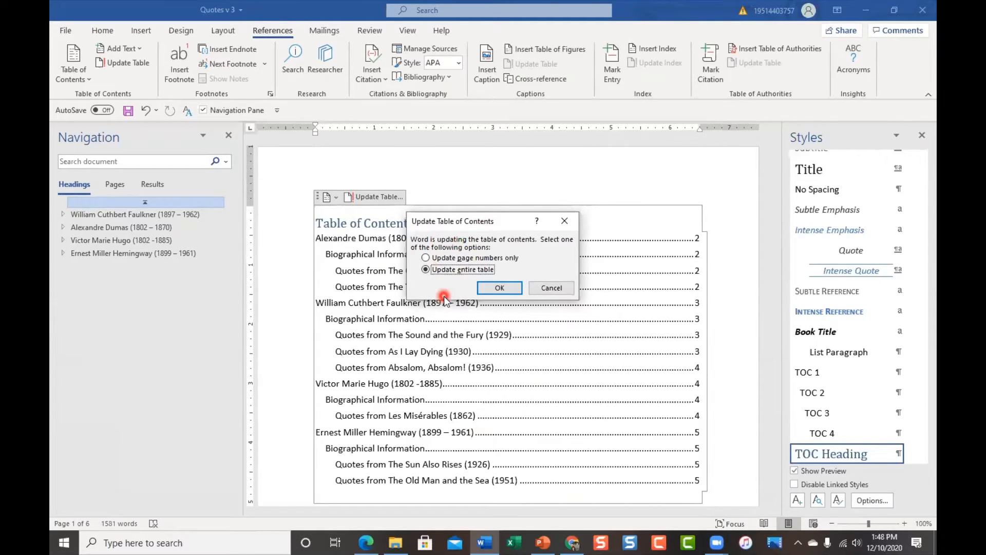
left_click(501, 288)
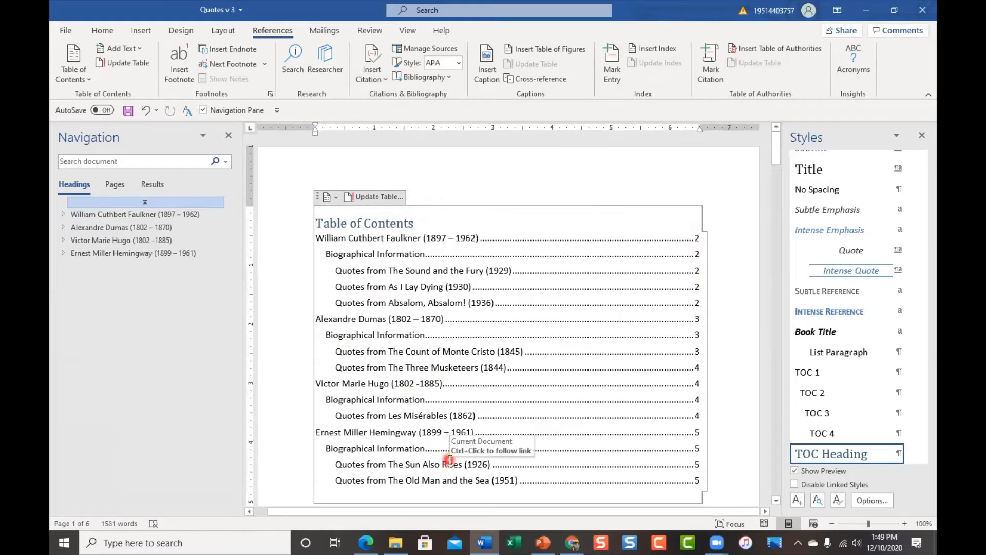
scroll(556, 358, "down", 8)
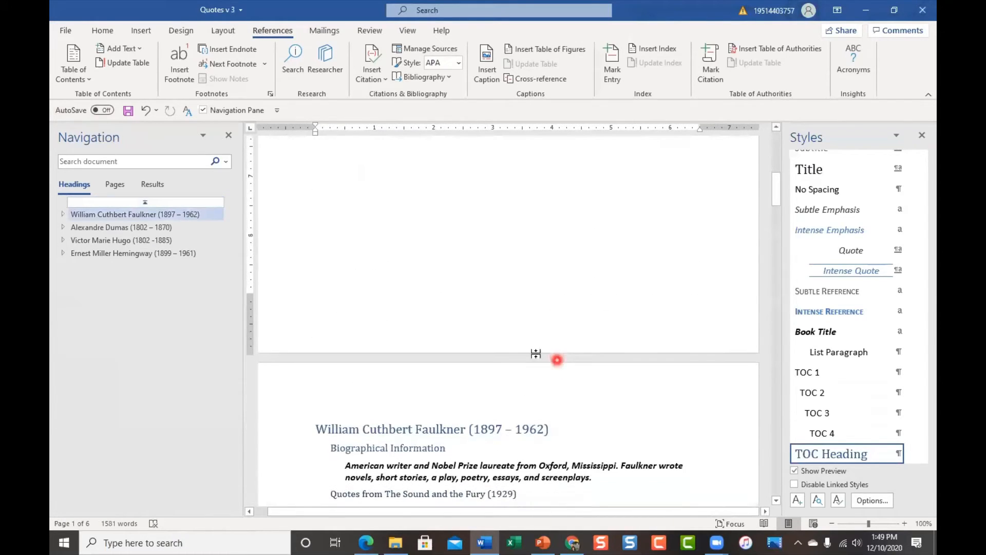
scroll(491, 300, "down", 2)
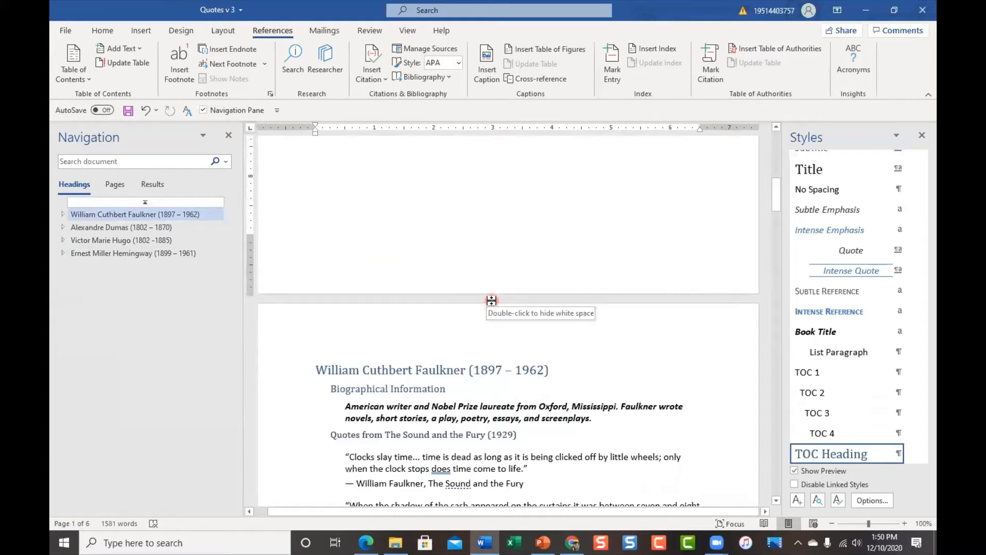
scroll(524, 385, "up", 10)
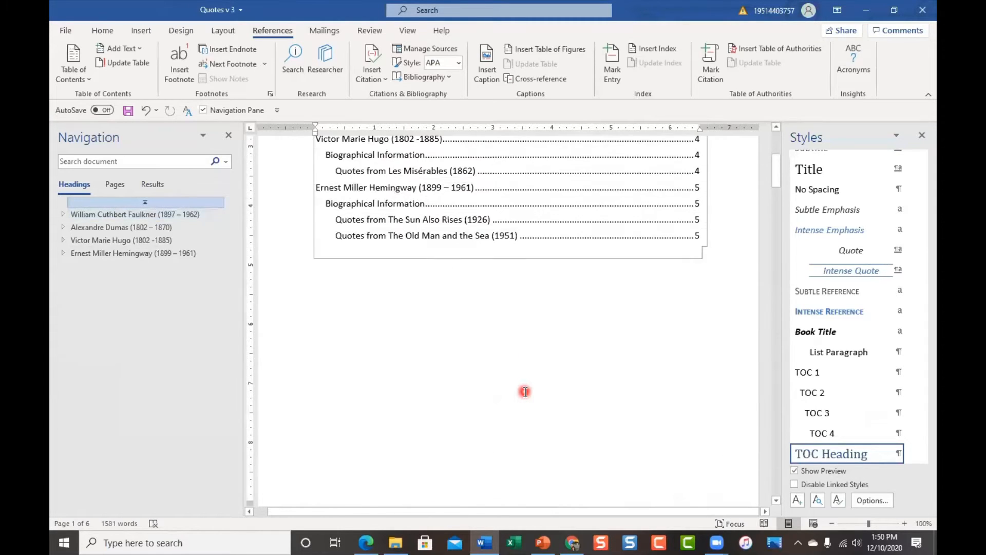
scroll(524, 392, "up", 1)
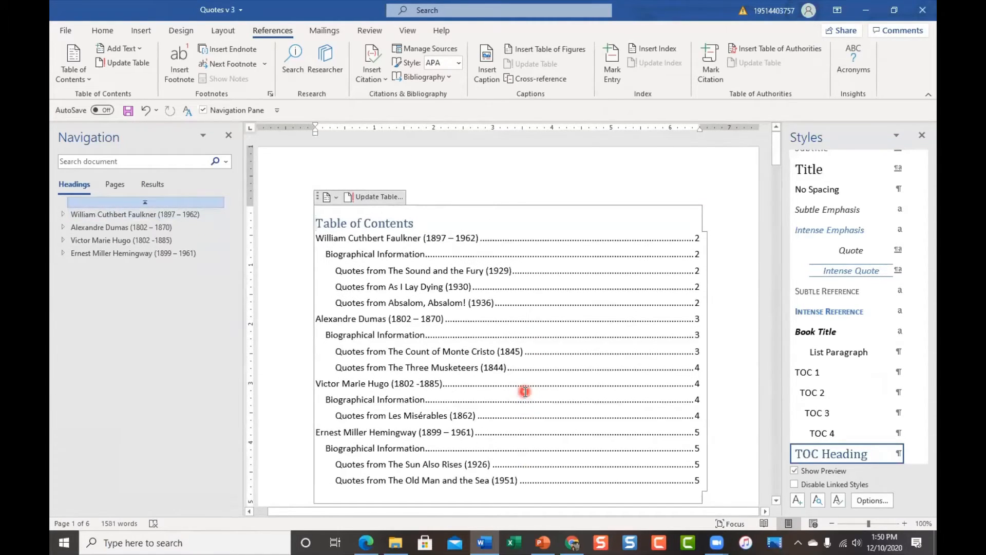
scroll(525, 392, "down", 4)
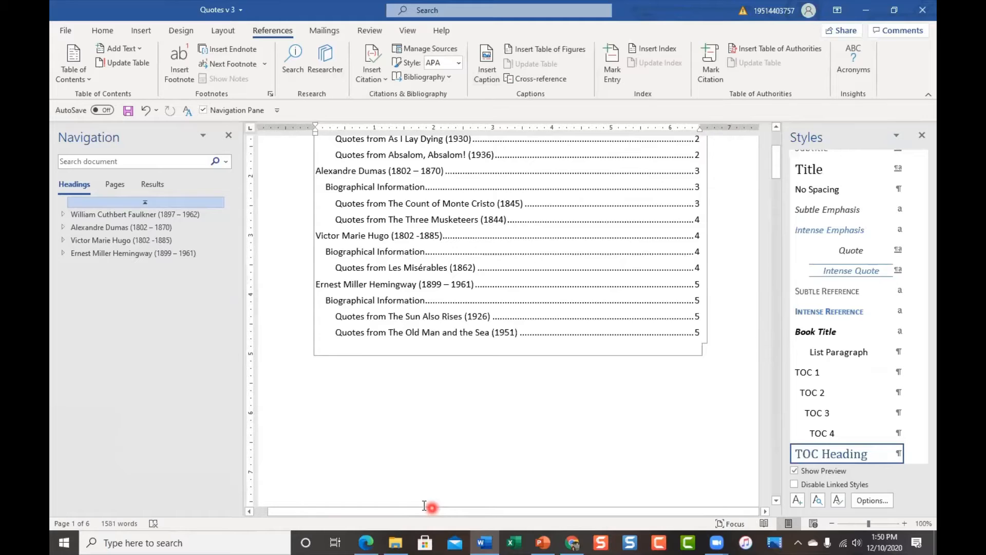
Open the Quotes v 4 Footnotes document from File Explorer, examine its table of contents and heading formatting, and close it.
left_click(395, 542)
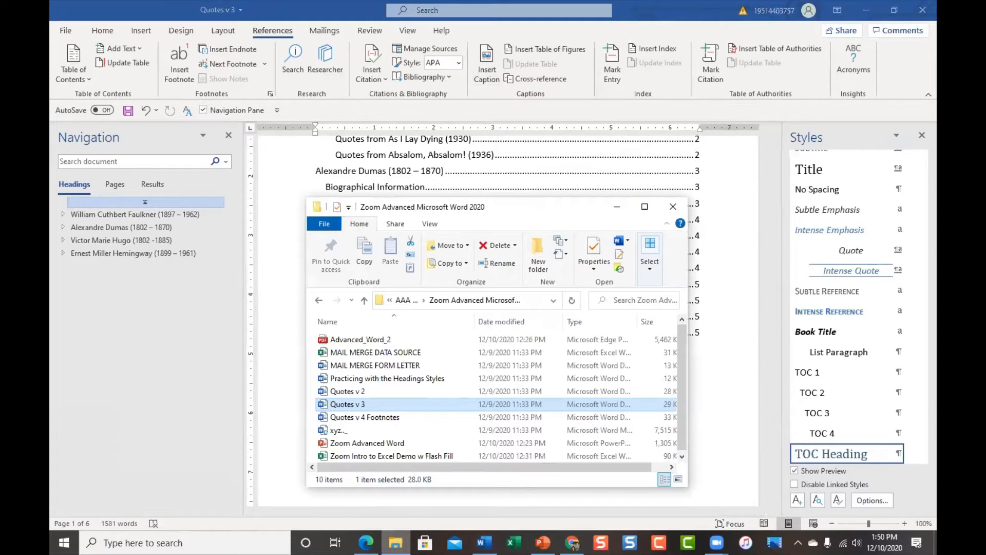
double_click(390, 417)
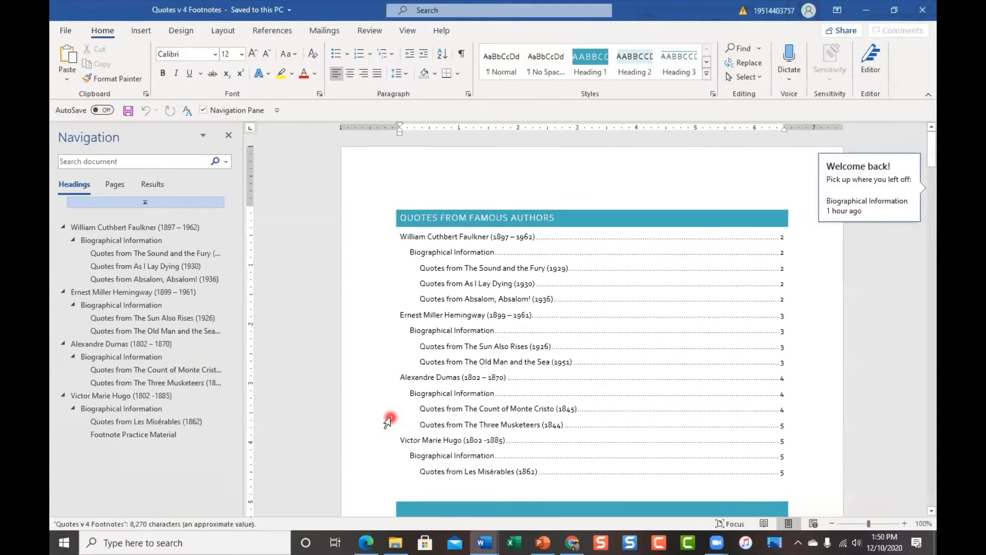
scroll(671, 399, "down", 10)
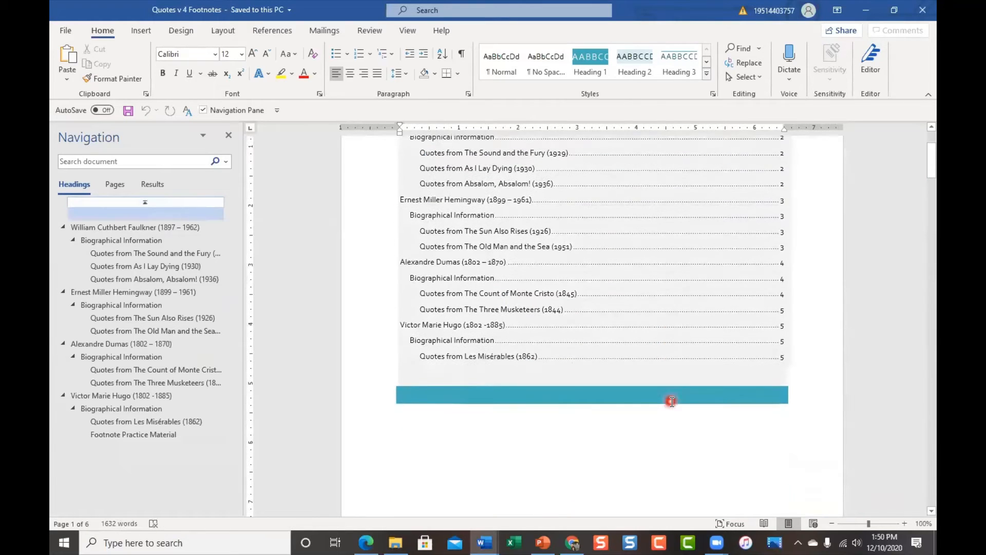
scroll(671, 401, "down", 8)
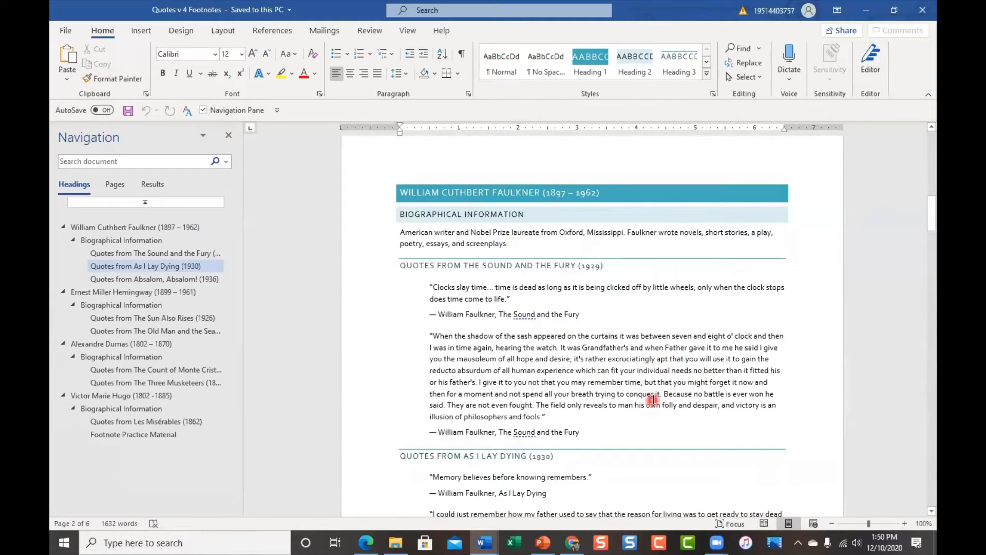
scroll(652, 361, "down", 3)
scroll(653, 399, "up", 4)
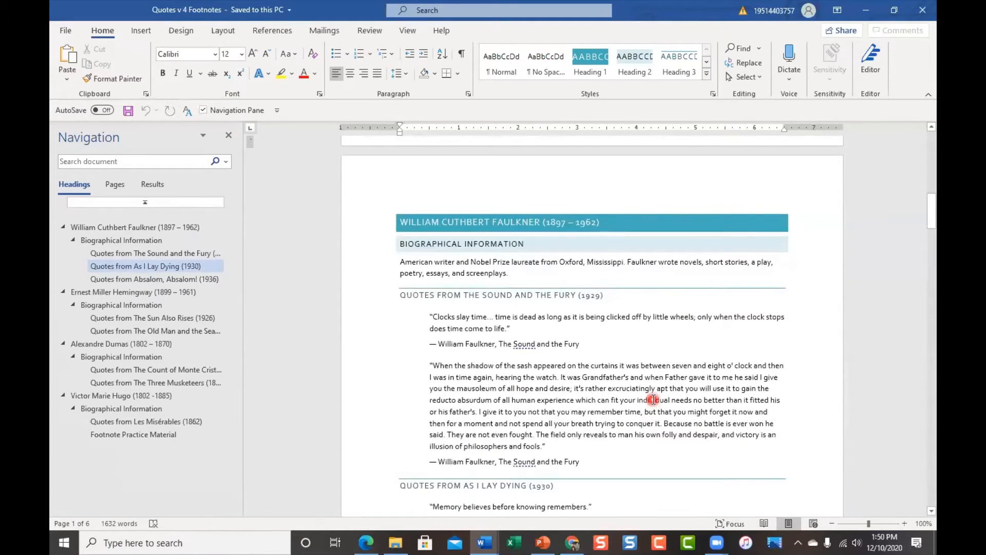
scroll(653, 400, "down", 2)
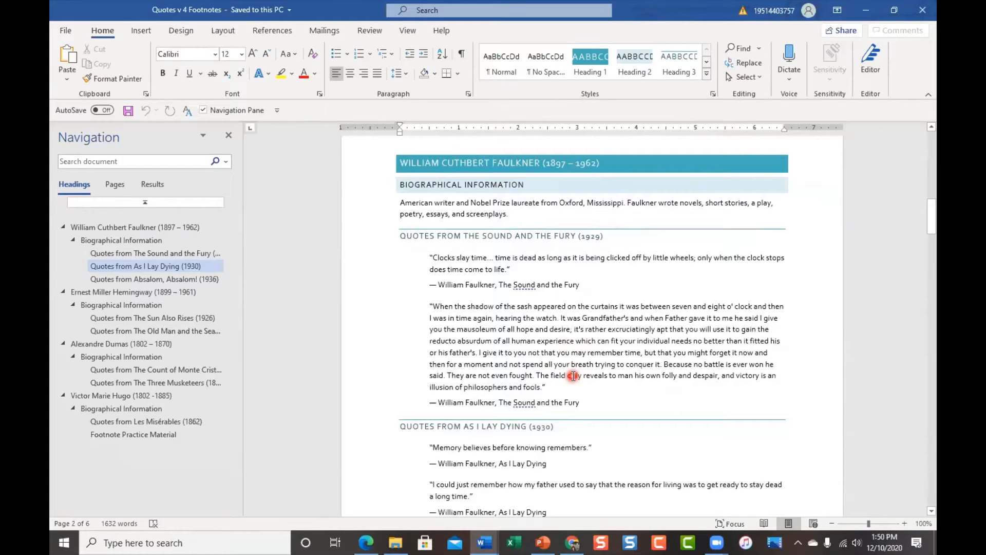
scroll(573, 375, "down", 3)
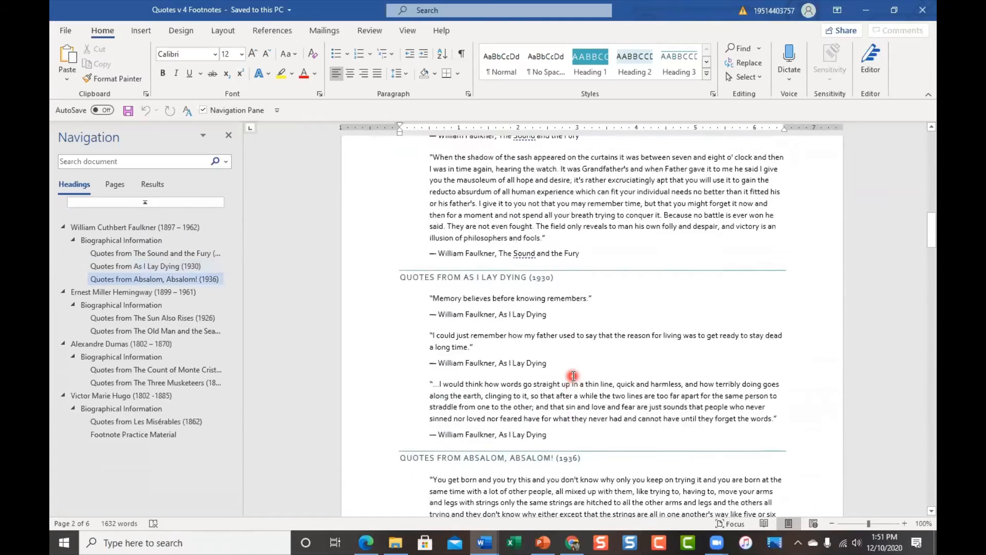
scroll(573, 376, "up", 3)
scroll(573, 375, "up", 10)
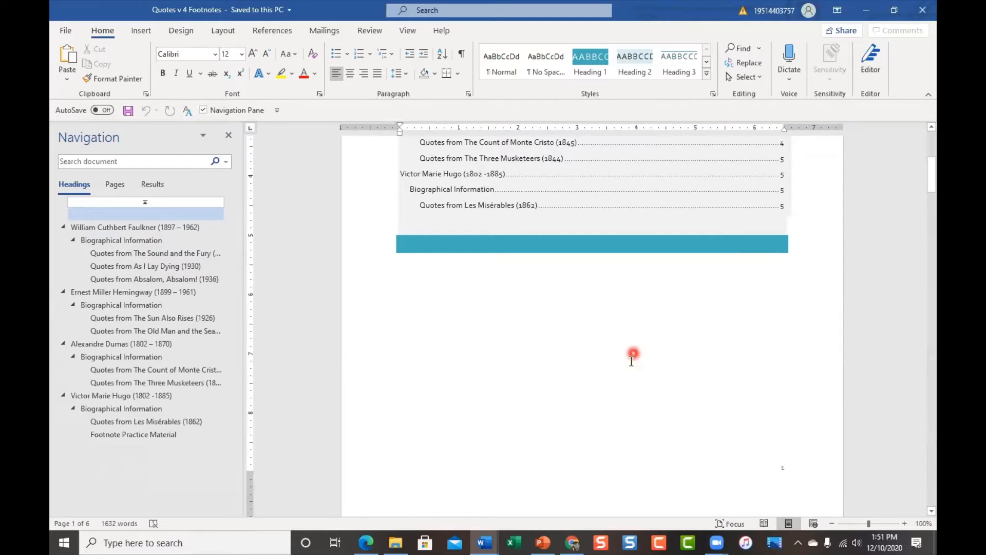
left_click(922, 10)
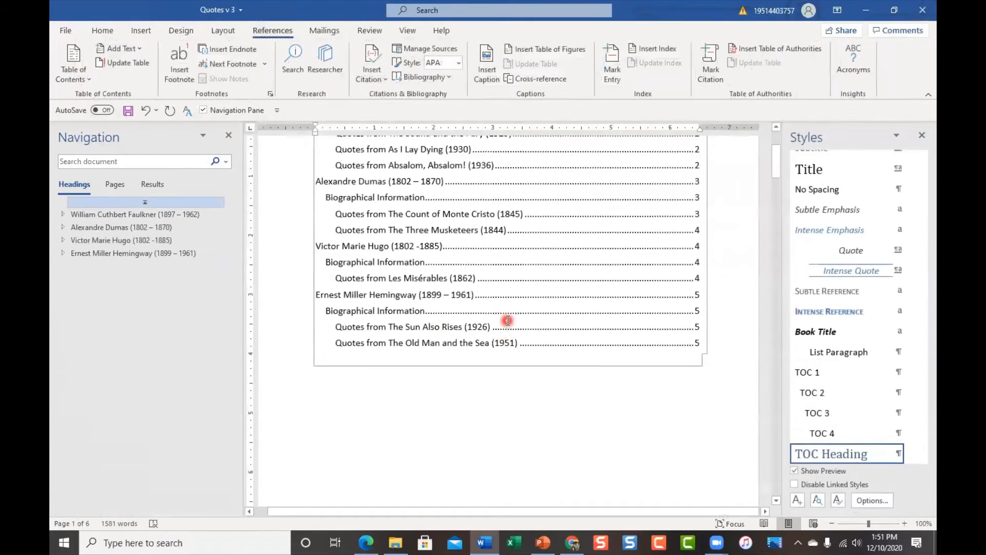
Apply the built-in style set with solid-shaded heading bands to the document, checking it against the William Cuthbert Faulkner section.
scroll(506, 321, "up", 3)
scroll(508, 320, "down", 3)
scroll(507, 319, "down", 10)
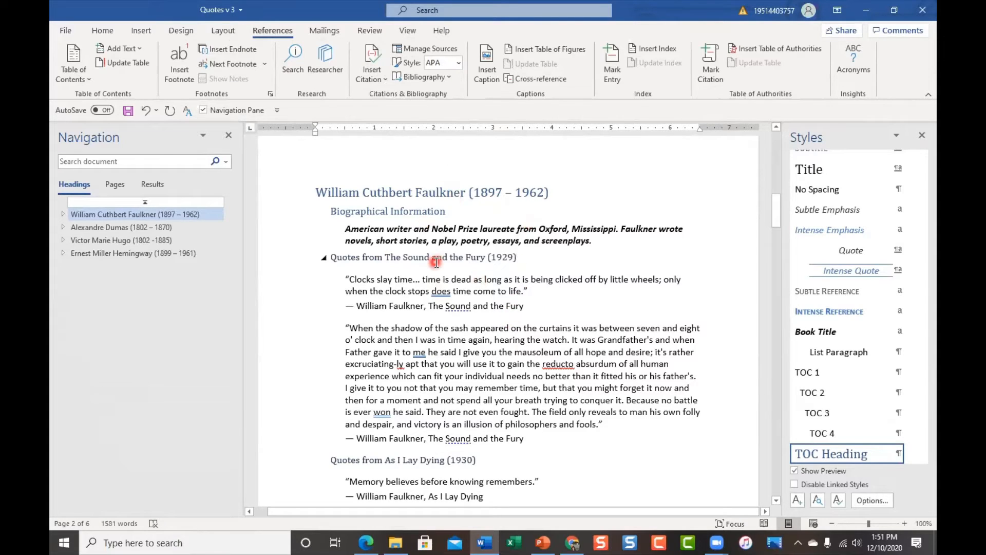
left_click(382, 193)
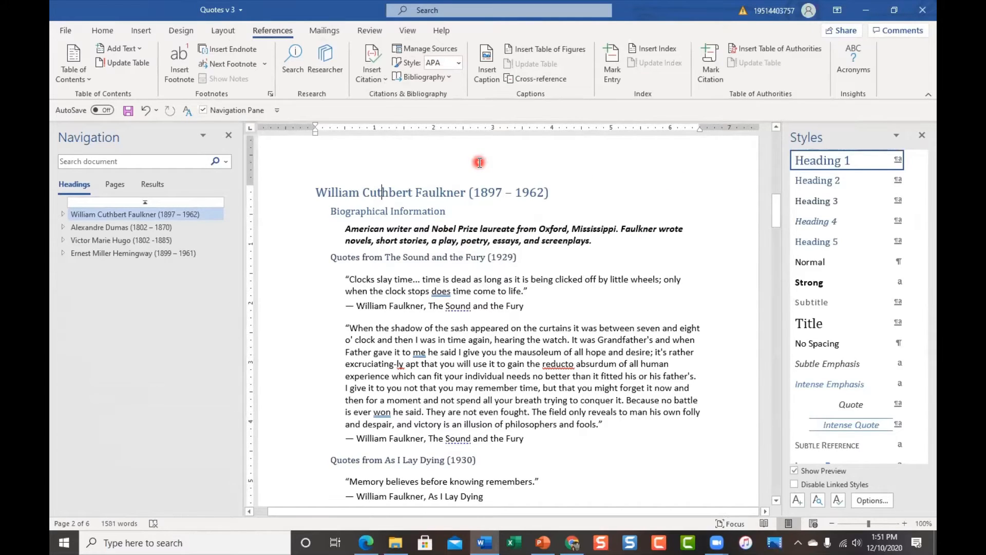
left_click(194, 33)
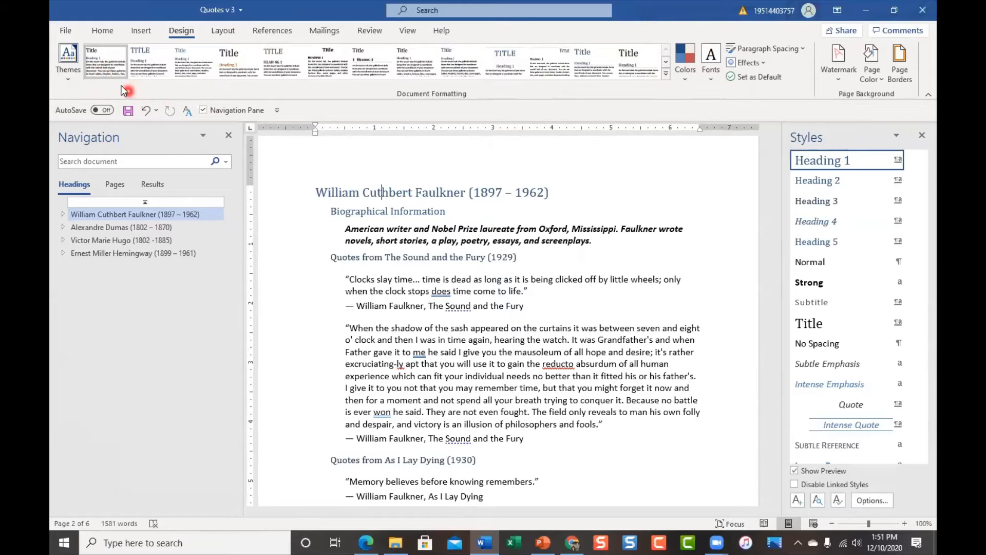
left_click(416, 193)
left_click(118, 69)
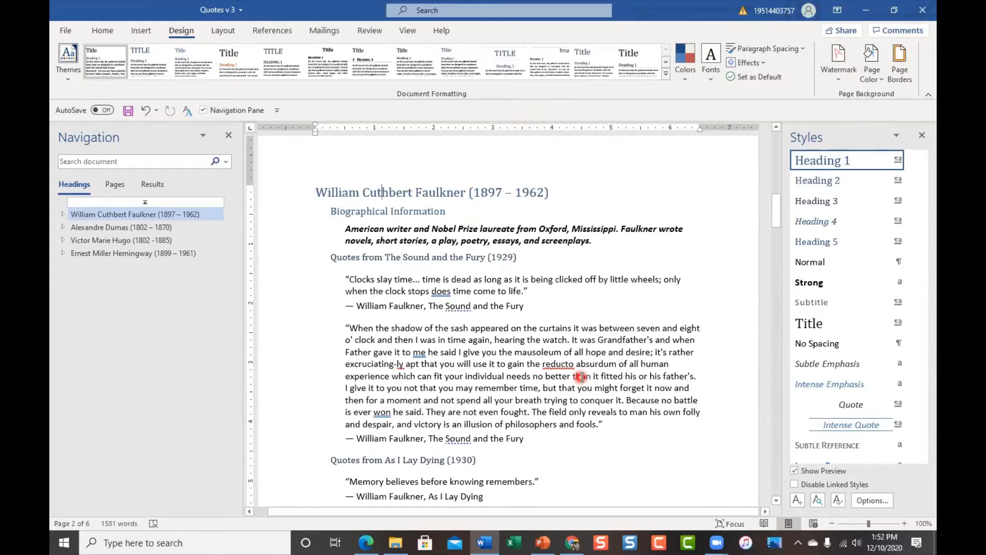
left_click(666, 77)
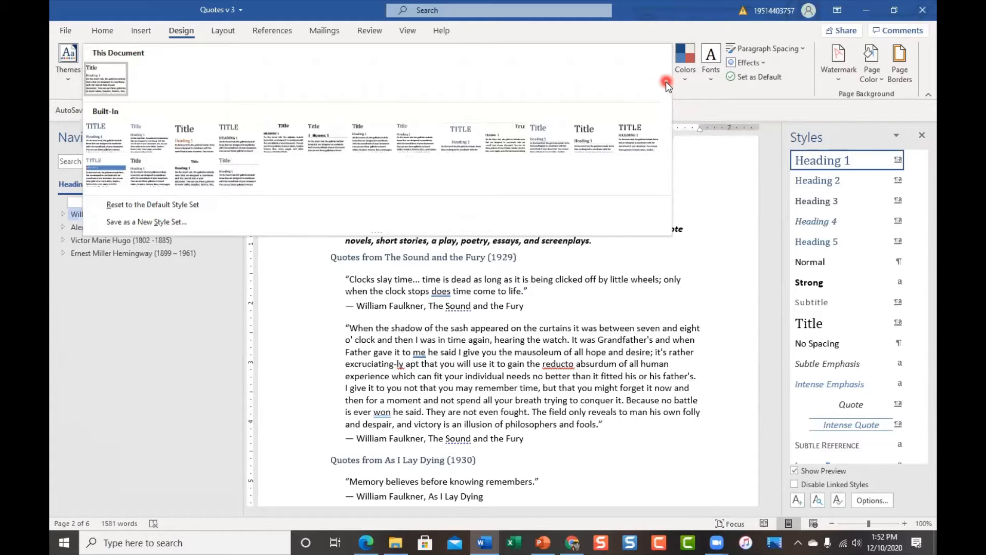
left_click(690, 94)
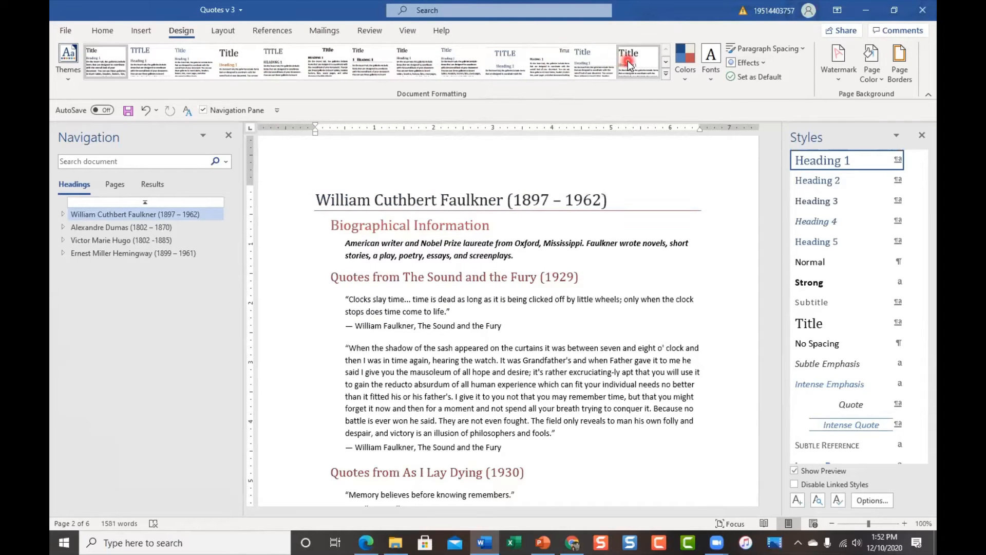
left_click(666, 75)
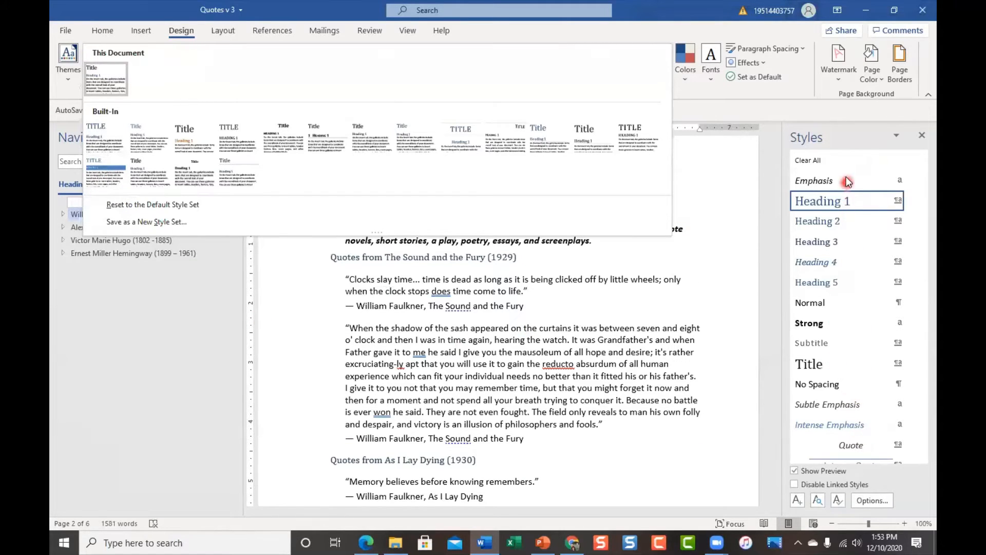
left_click(109, 182)
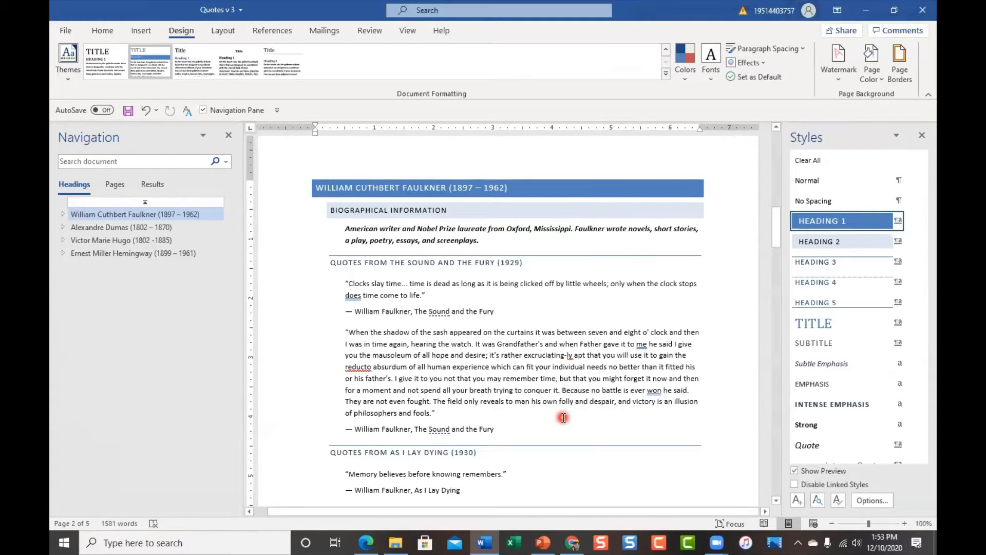
Browse the theme color sets and preview theme fonts such as Tw Cen MT on the Faulkner section.
left_click(685, 83)
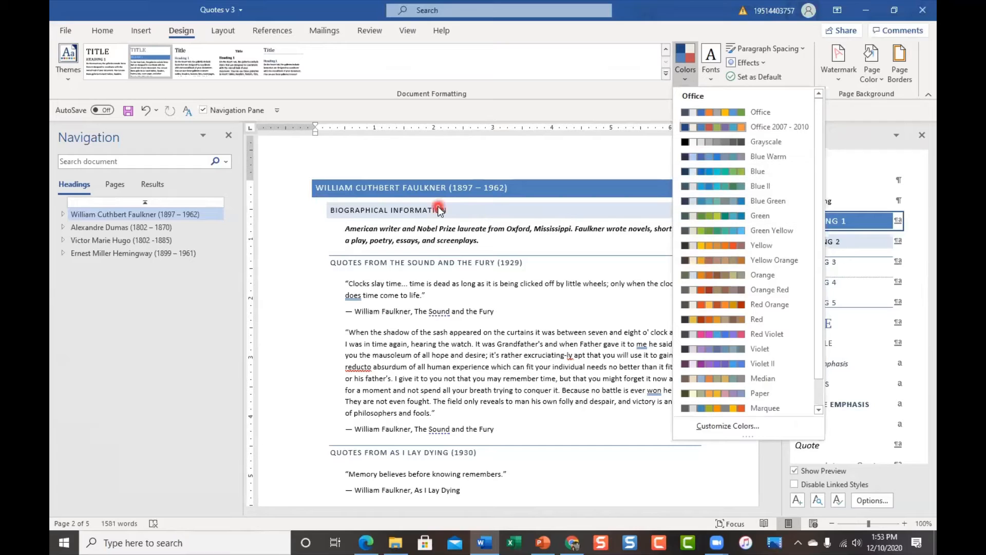
left_click(368, 191)
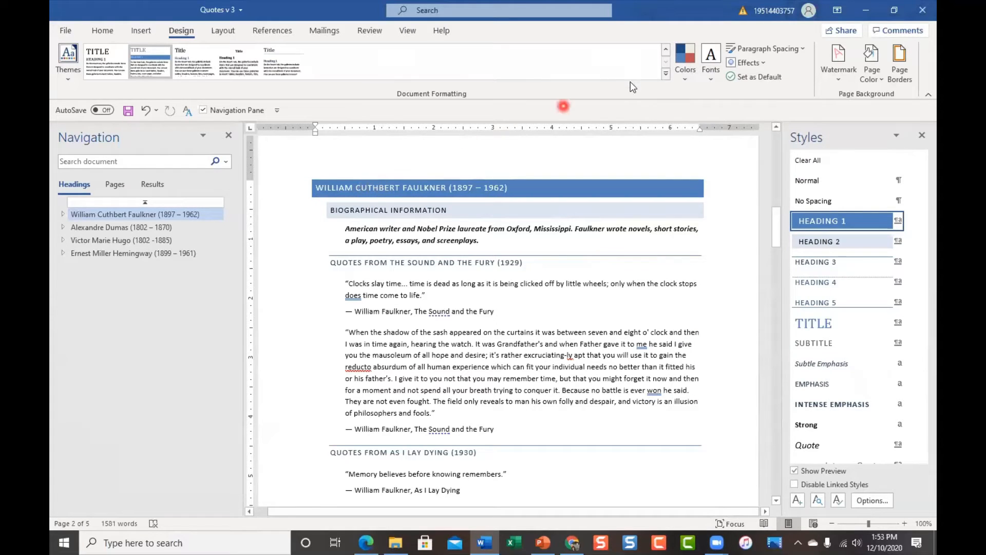
left_click(684, 78)
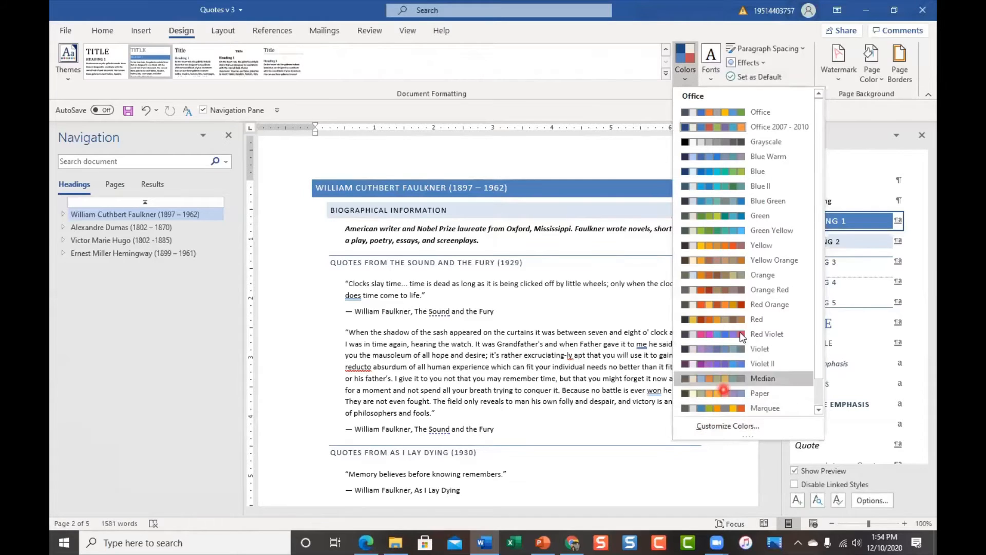
left_click(711, 80)
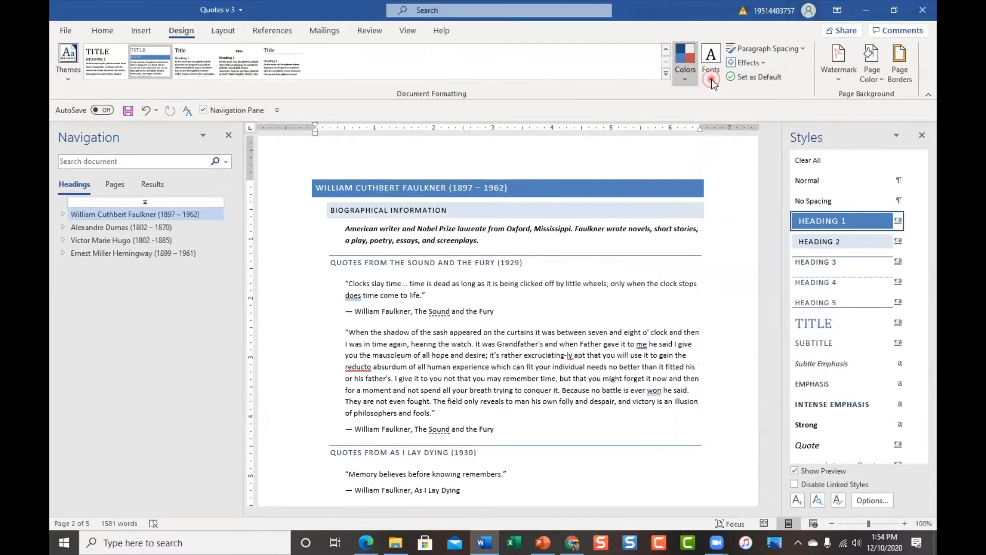
left_click(711, 79)
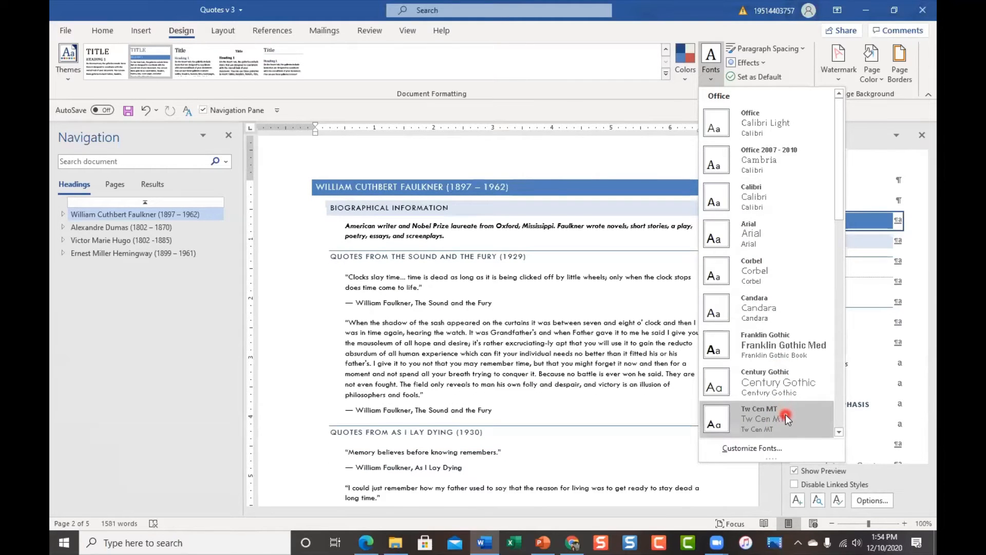
left_click(660, 169)
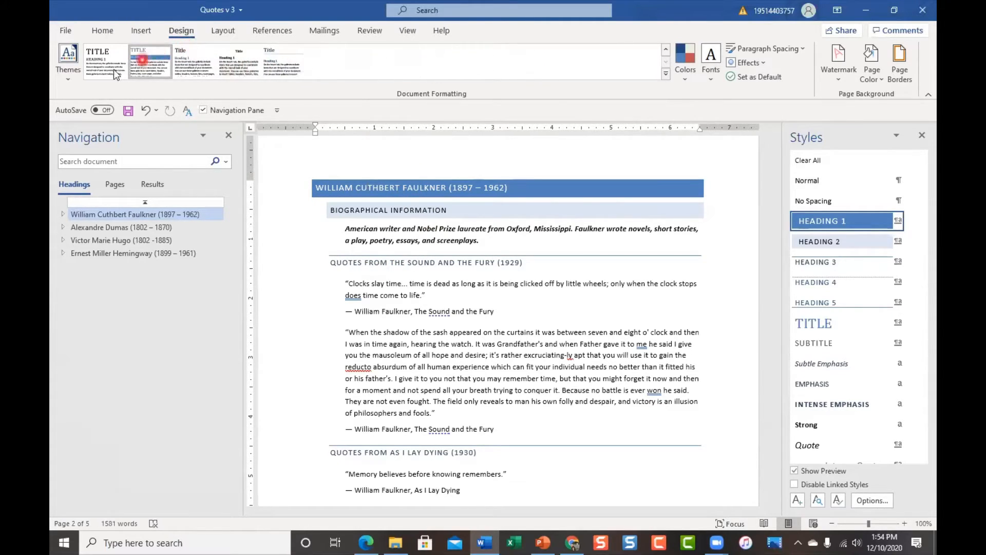
Apply the Savon theme to the document and review the table of contents and Faulkner section.
left_click(73, 79)
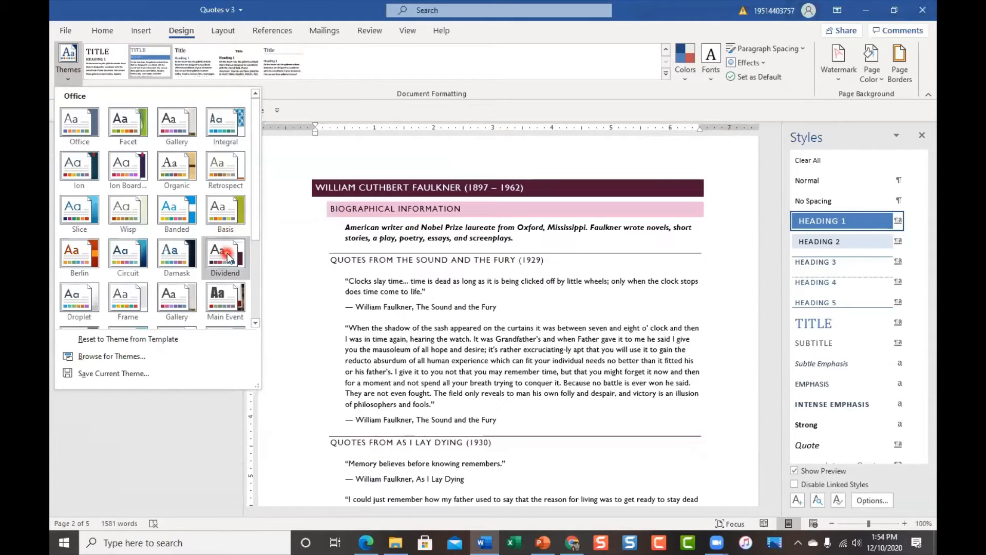
scroll(198, 218, "down", 3)
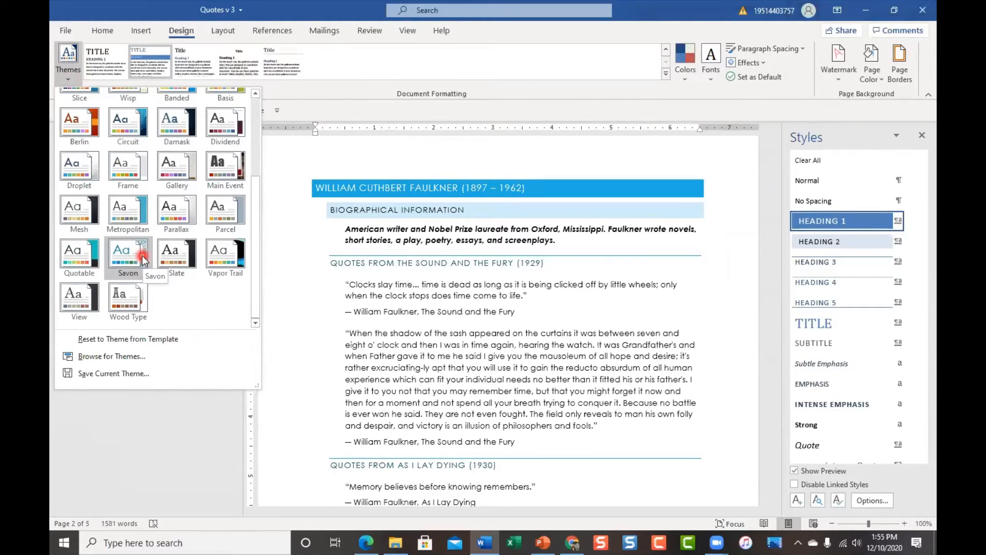
left_click(131, 252)
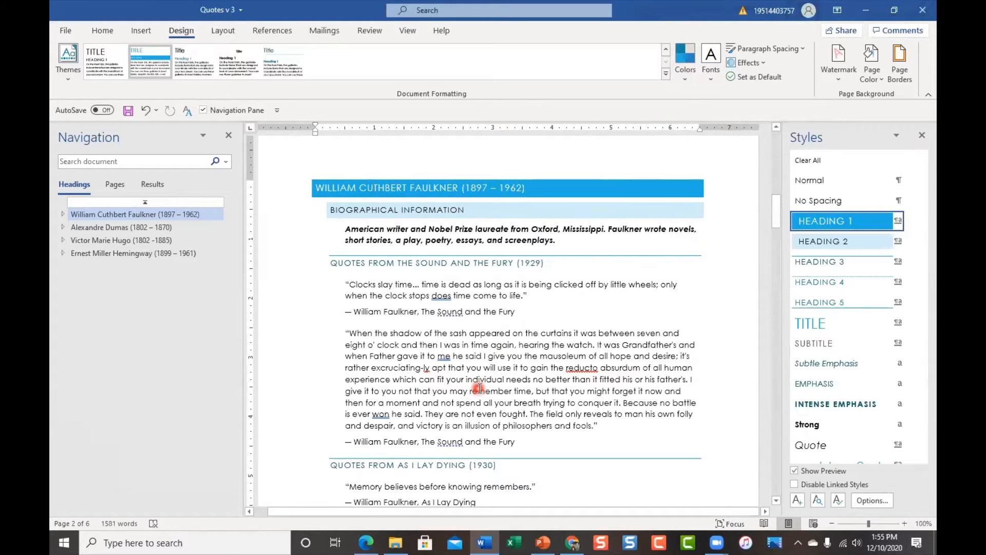
scroll(478, 387, "down", 3)
scroll(479, 388, "up", 8)
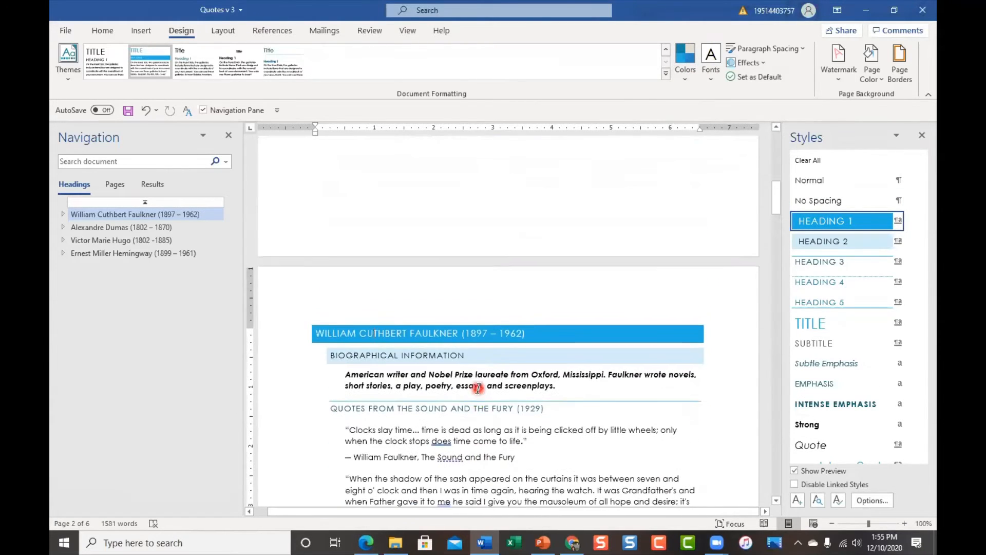
scroll(478, 388, "up", 5)
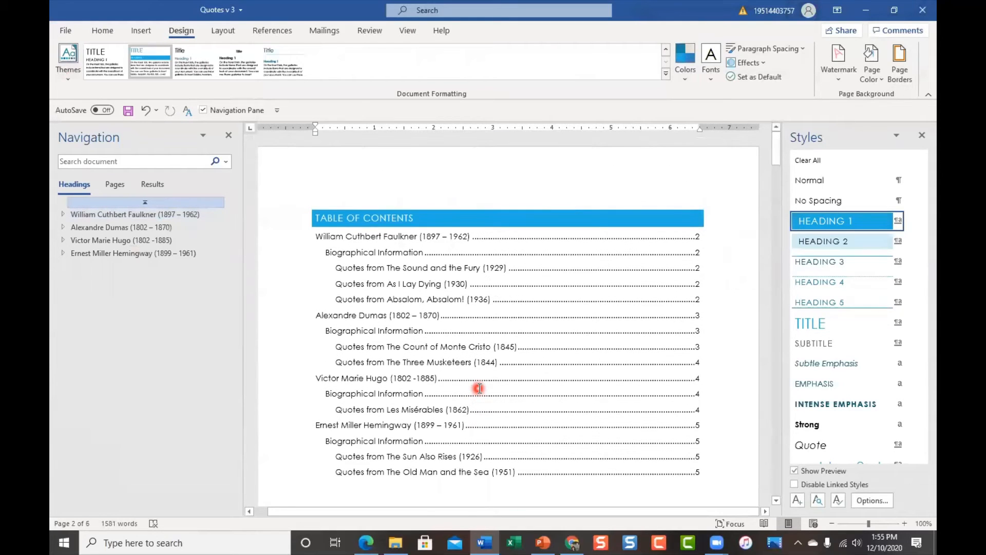
scroll(478, 387, "down", 6)
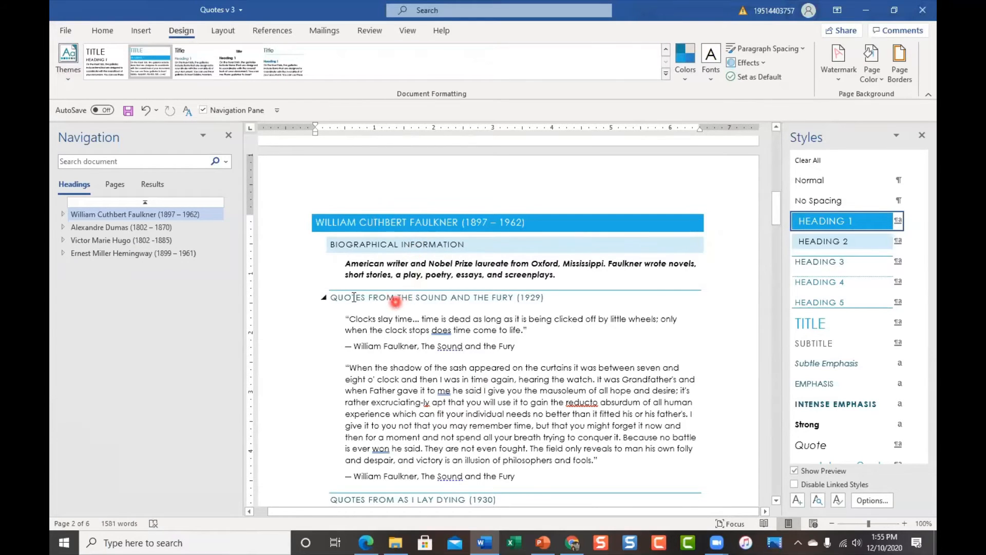
Expand all headings in the document outline and preview other style sets, including Word 2003.
right_click(129, 227)
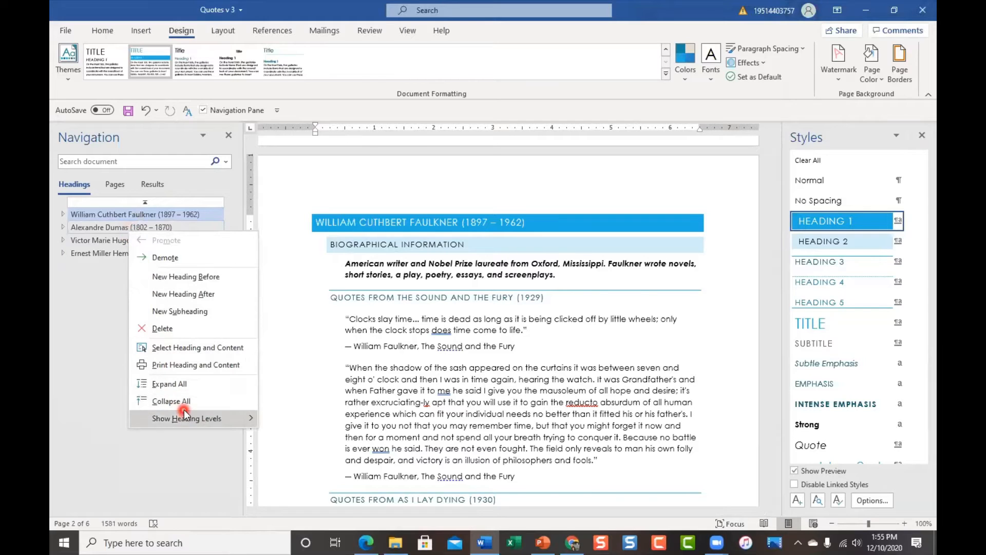
left_click(185, 382)
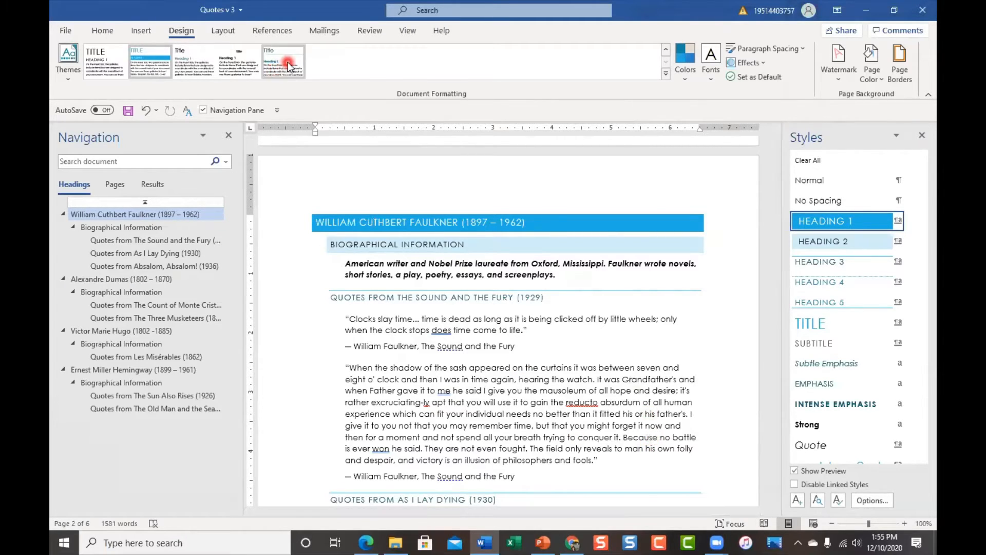
left_click(270, 60)
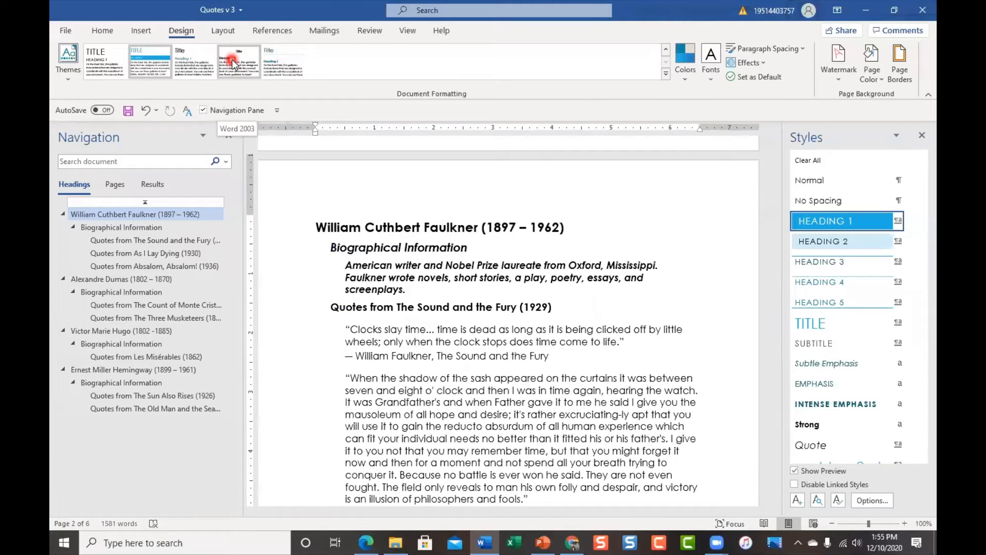
left_click(199, 60)
left_click(103, 62)
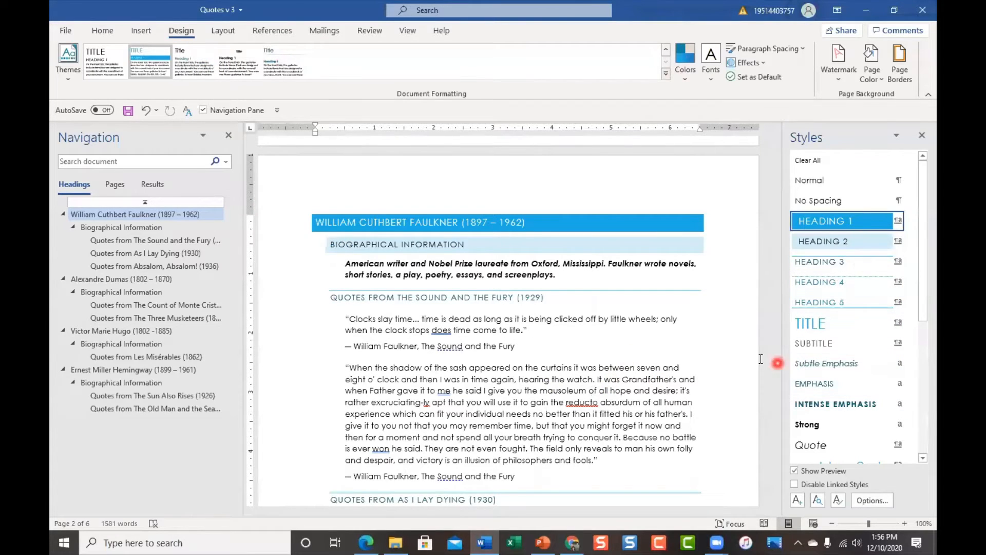
Look over the restyled Faulkner section and table of contents, and close Quotes v 3 without saving the changes.
scroll(398, 379, "down", 1)
scroll(398, 379, "down", 2)
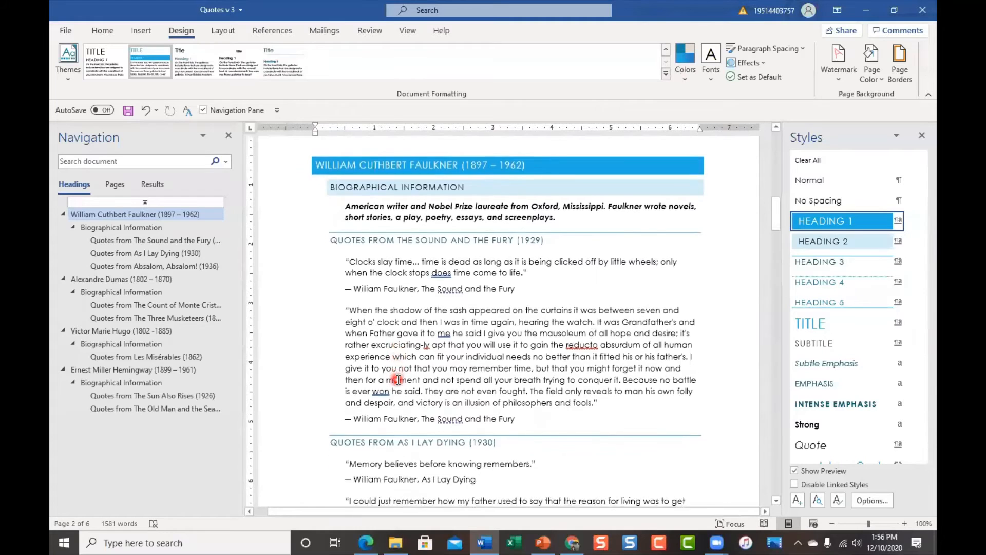
scroll(398, 379, "up", 5)
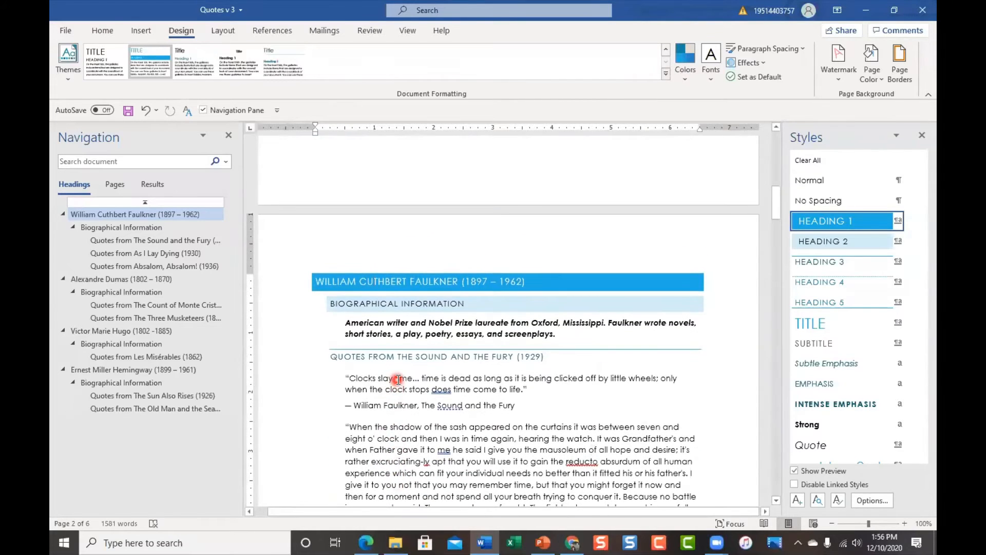
scroll(397, 379, "down", 3)
scroll(398, 379, "up", 15)
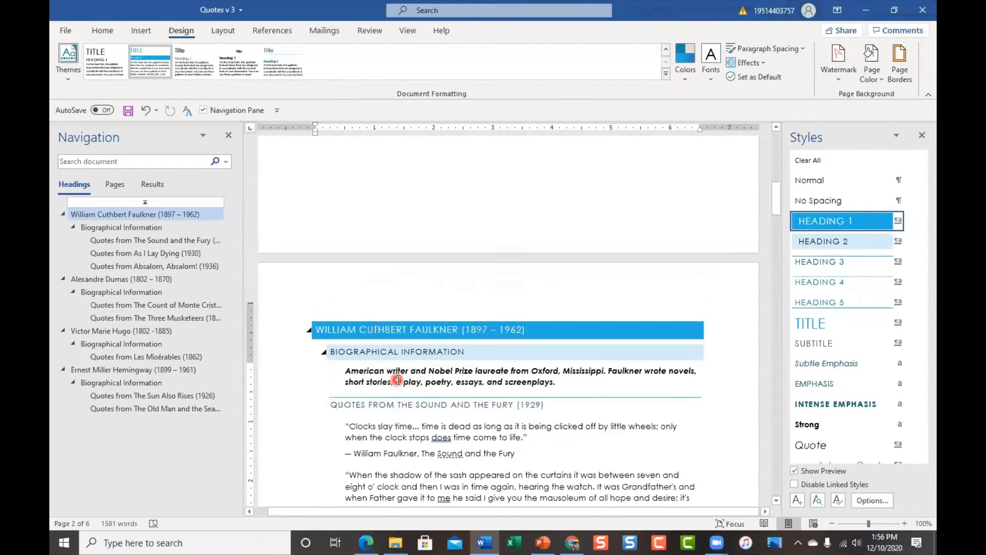
scroll(398, 379, "up", 6)
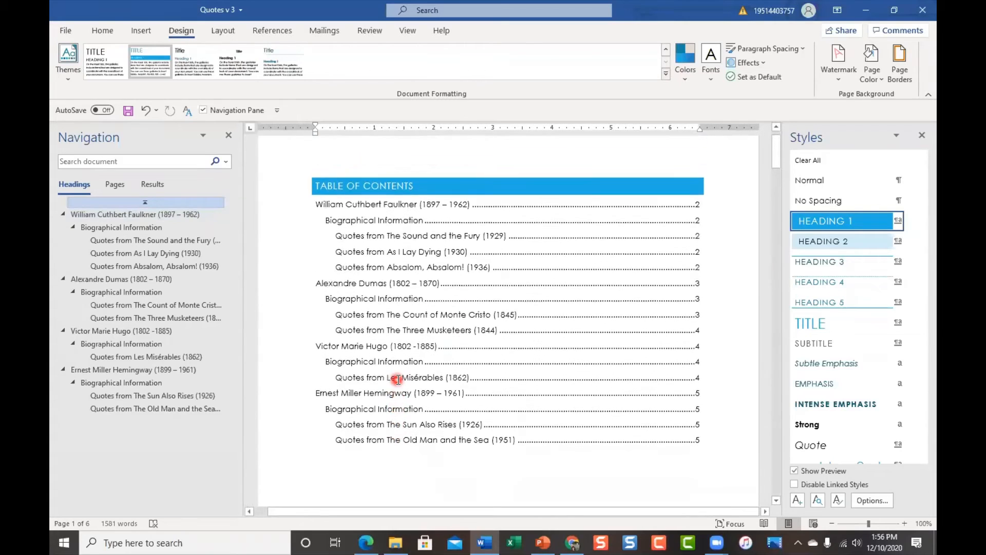
scroll(398, 379, "down", 12)
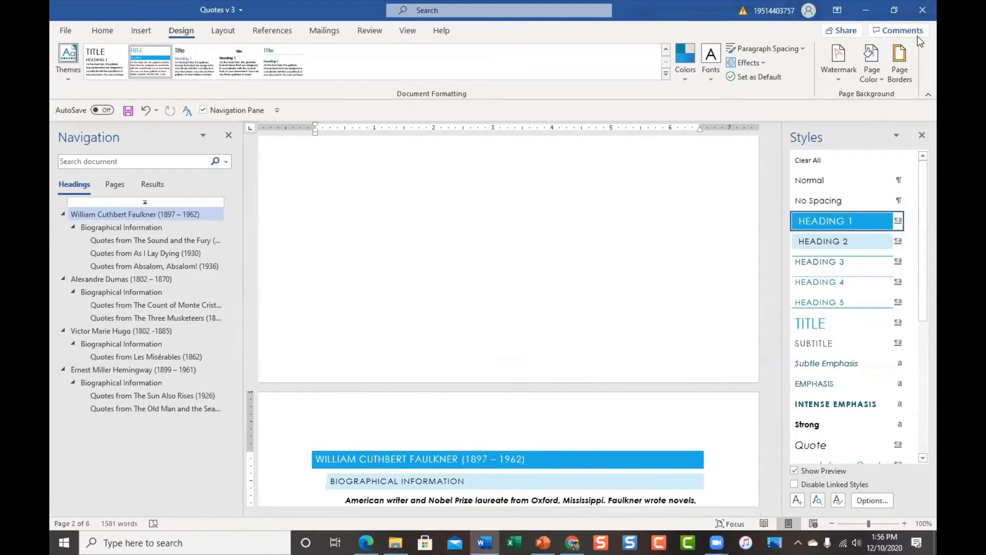
left_click(917, 10)
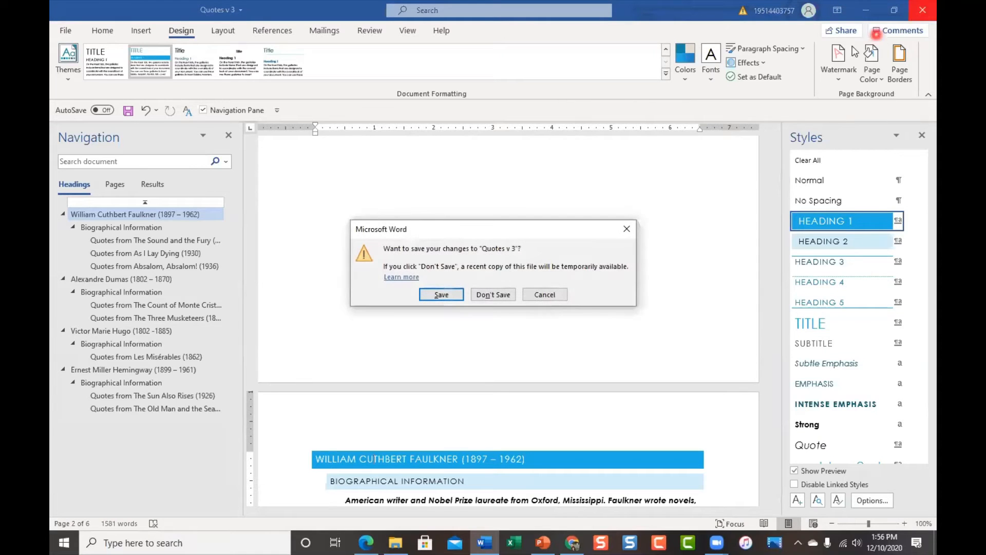
left_click(486, 296)
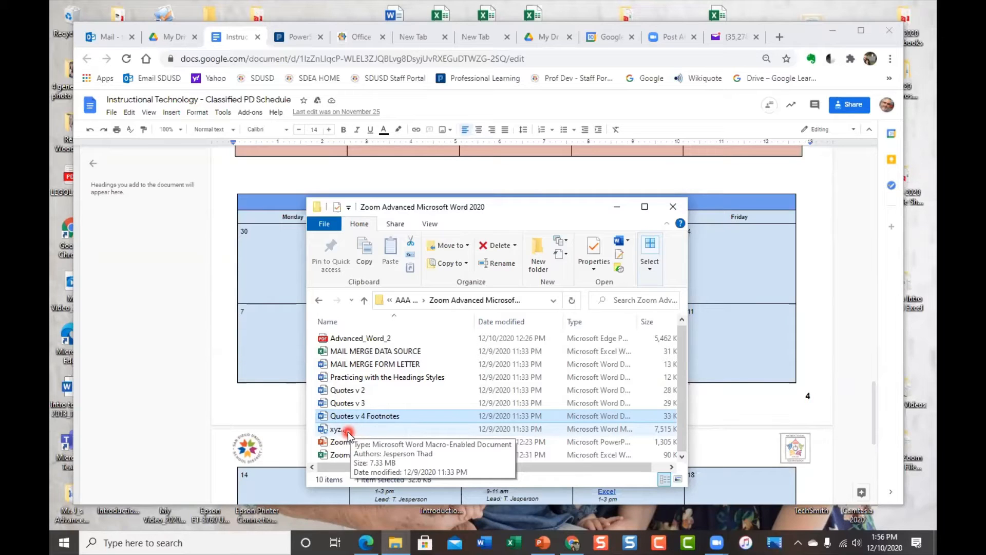
Open the xyz.._ handbook document from File Explorer, enable editing and its macro content, and look through its heading outline.
double_click(348, 430)
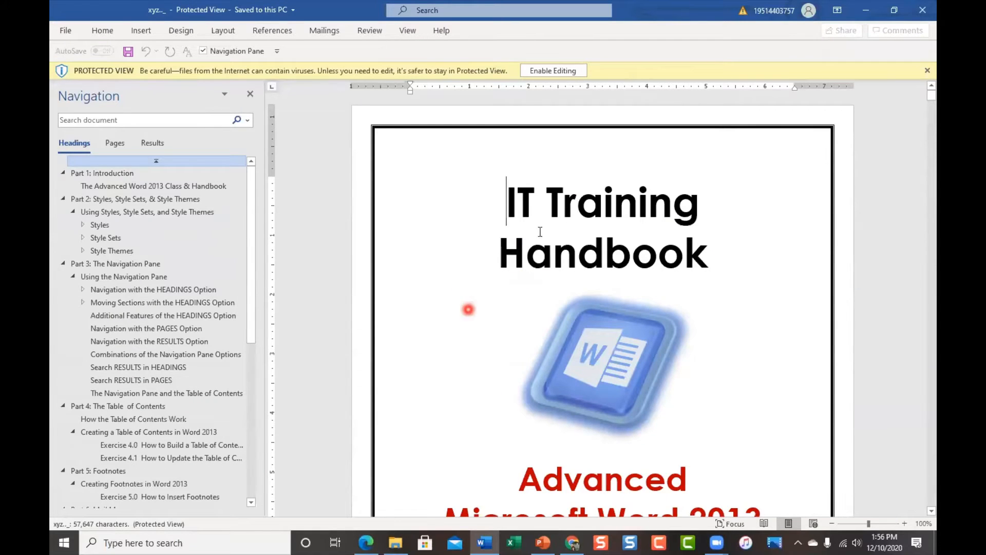
left_click(551, 70)
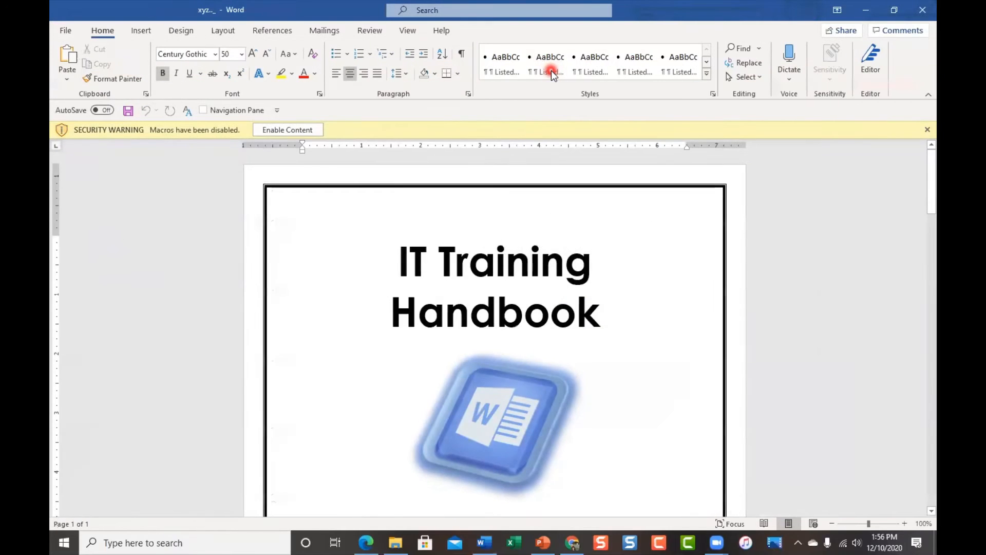
left_click(273, 131)
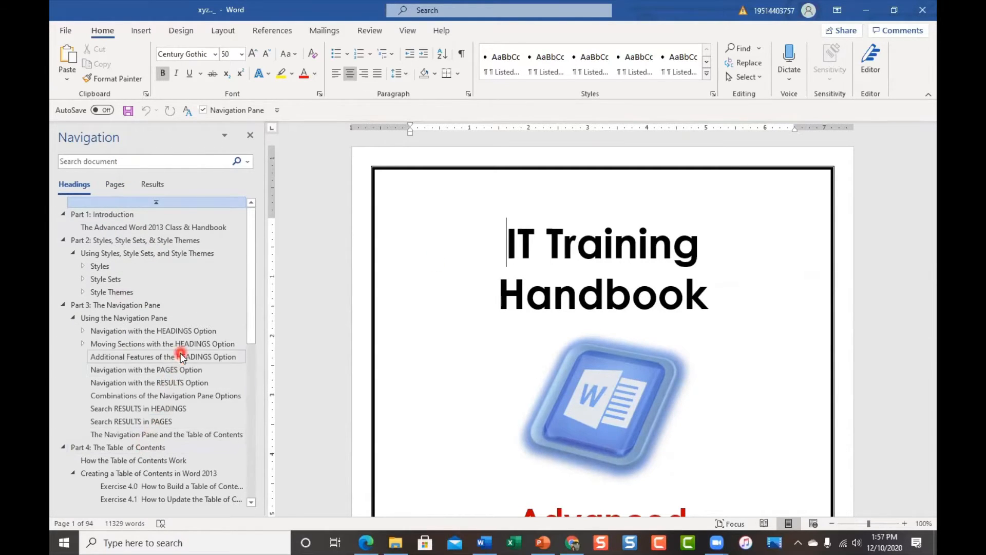
scroll(174, 353, "down", 6)
scroll(180, 354, "down", 3)
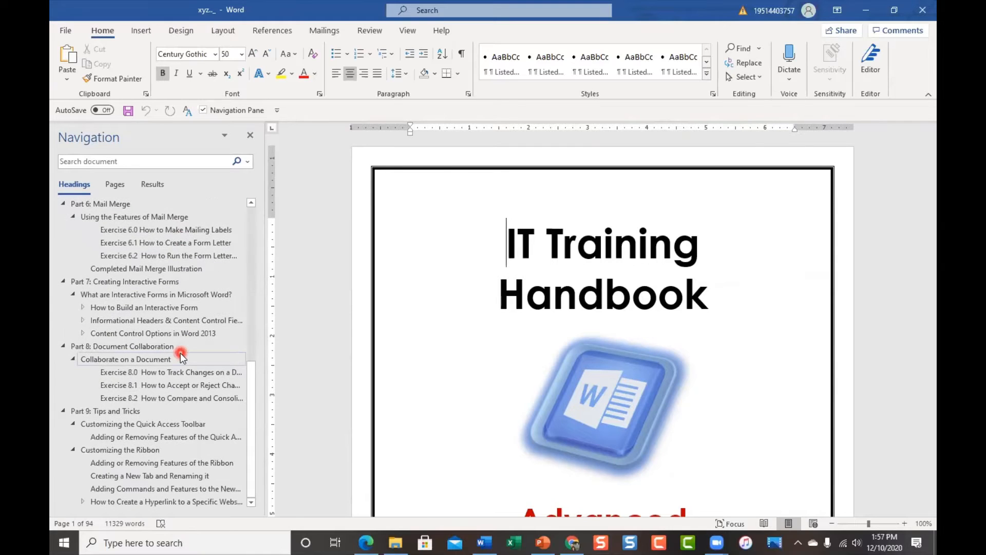
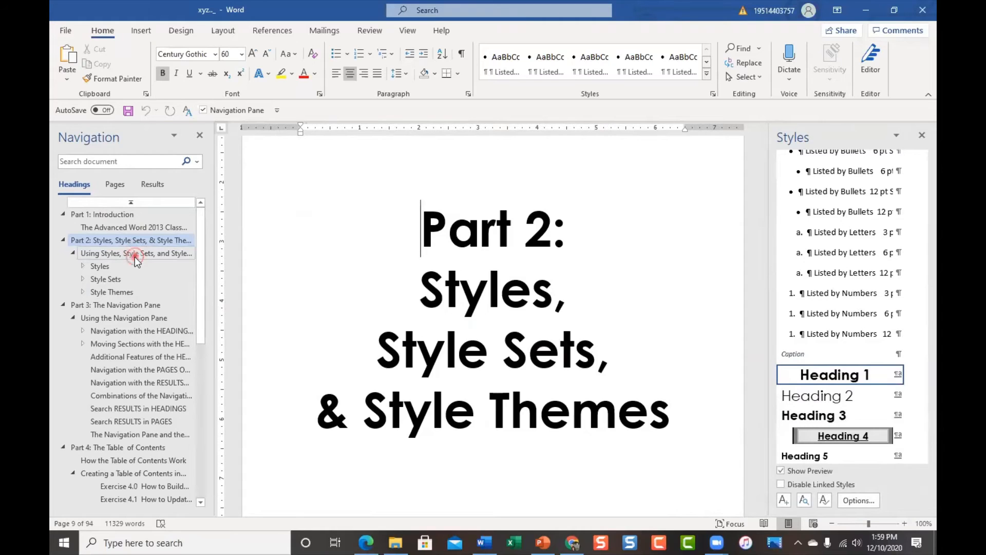
Go to the "Using Styles, Style Sets, and Style Themes" section from the outline and check its Heading 2 style.
left_click(134, 255)
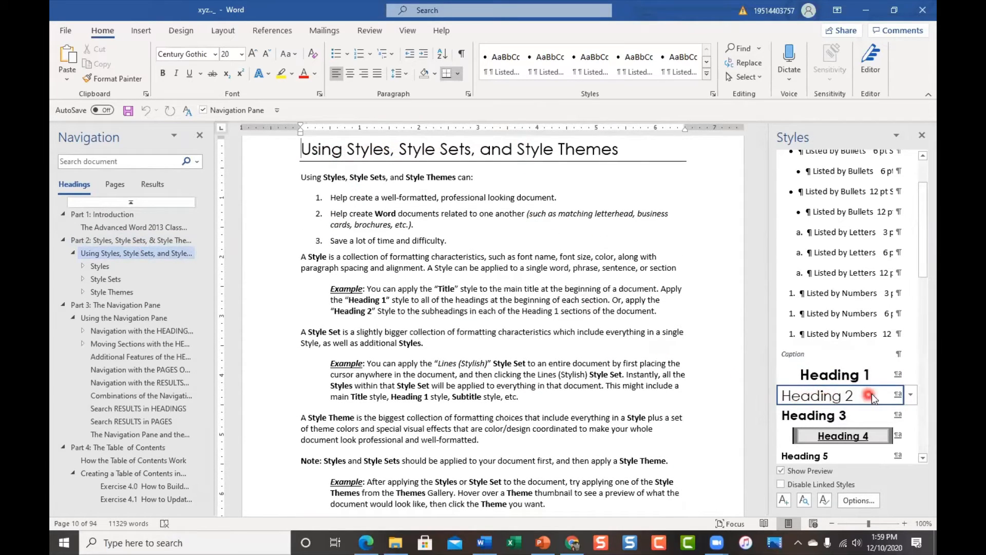
mouse_move(847, 402)
mouse_move(789, 401)
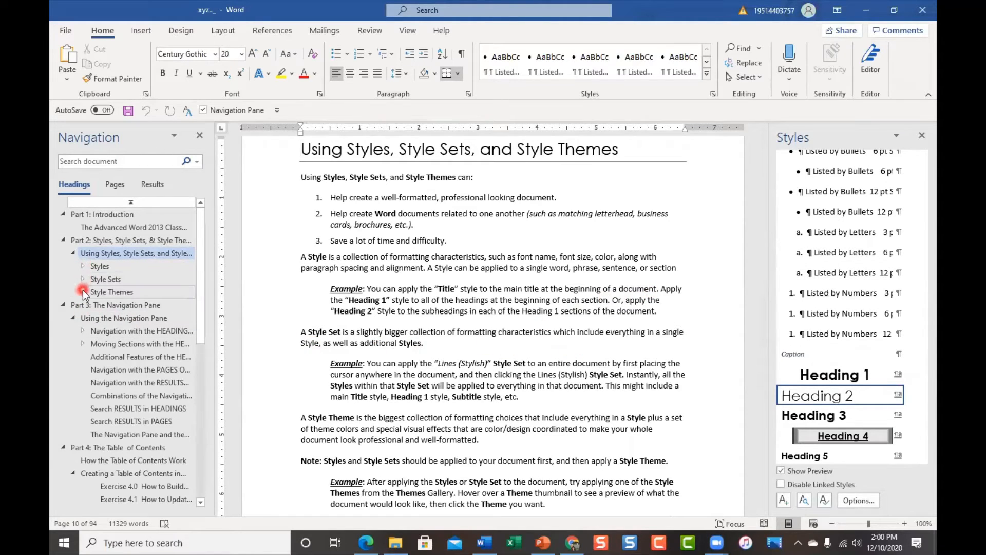
Show all heading levels in the document outline.
right_click(114, 281)
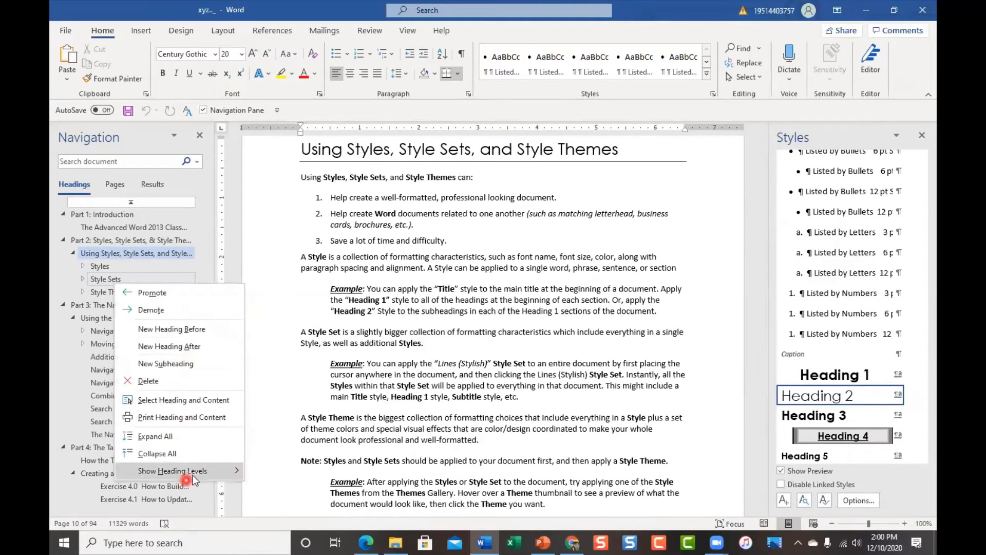
mouse_move(216, 472)
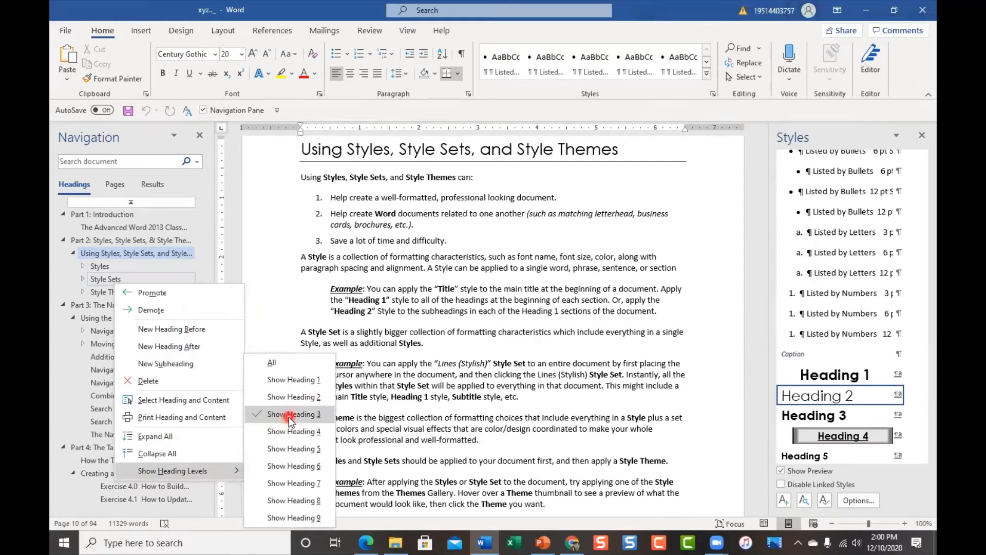
left_click(268, 365)
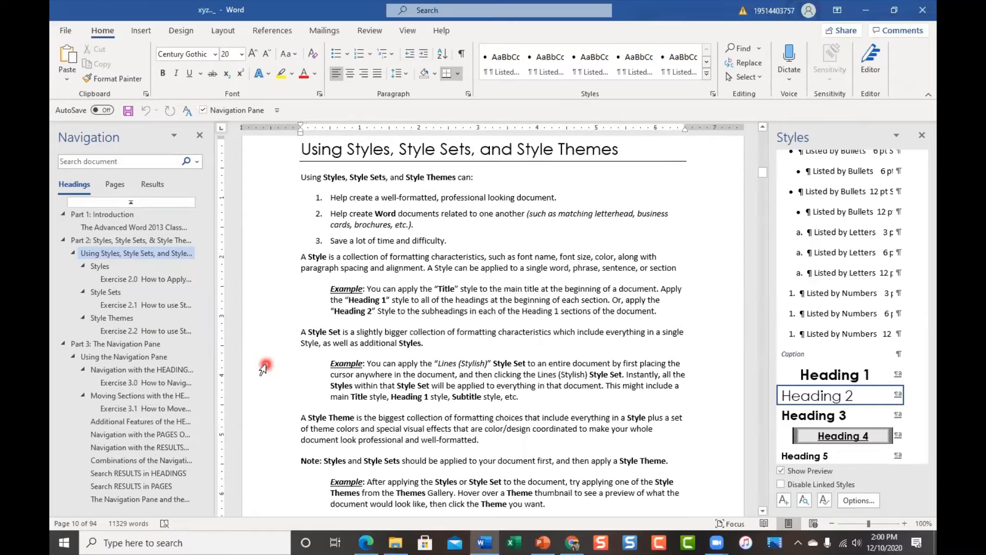
Go to the Exercise 2.0 section and apply the Normal style to its title.
left_click(156, 281)
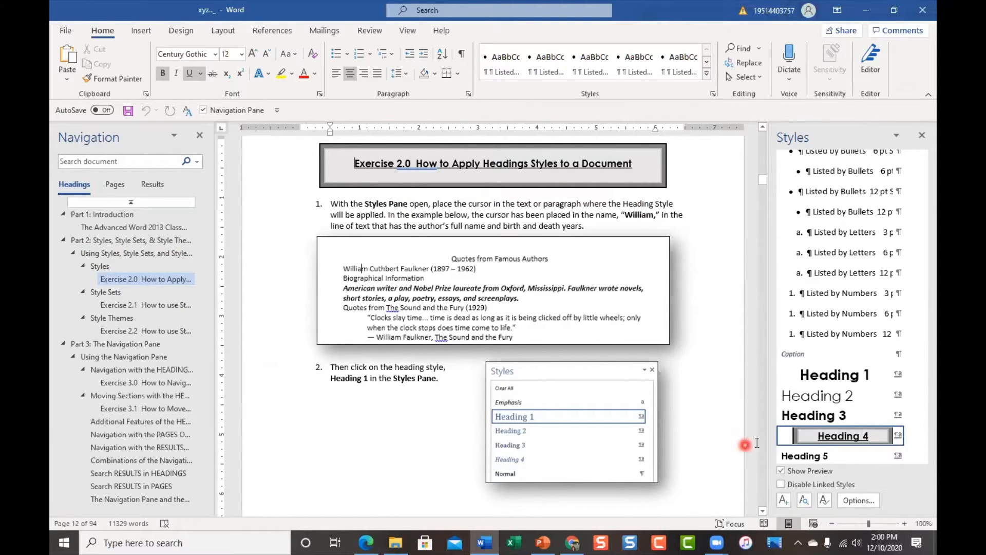
left_click(814, 438)
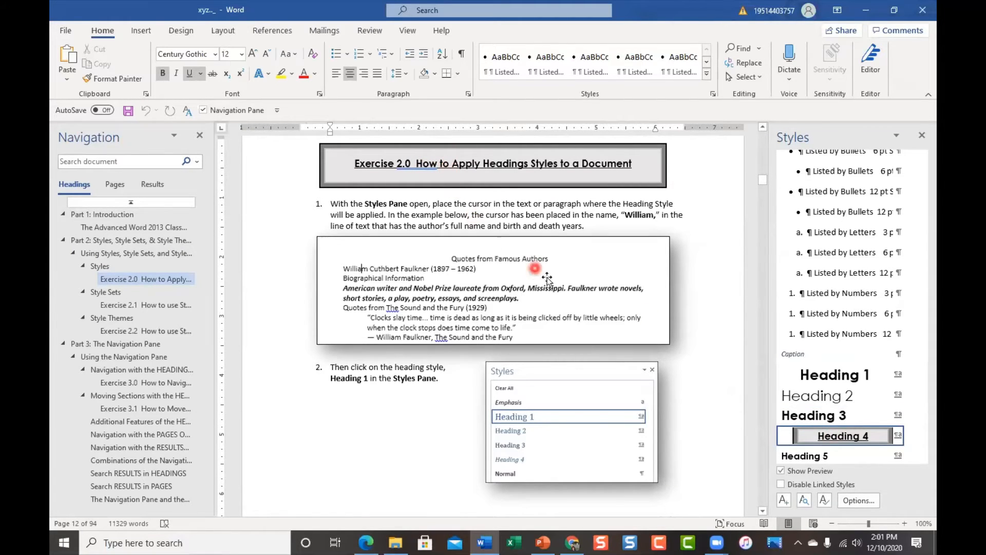
scroll(899, 406, "down", 5)
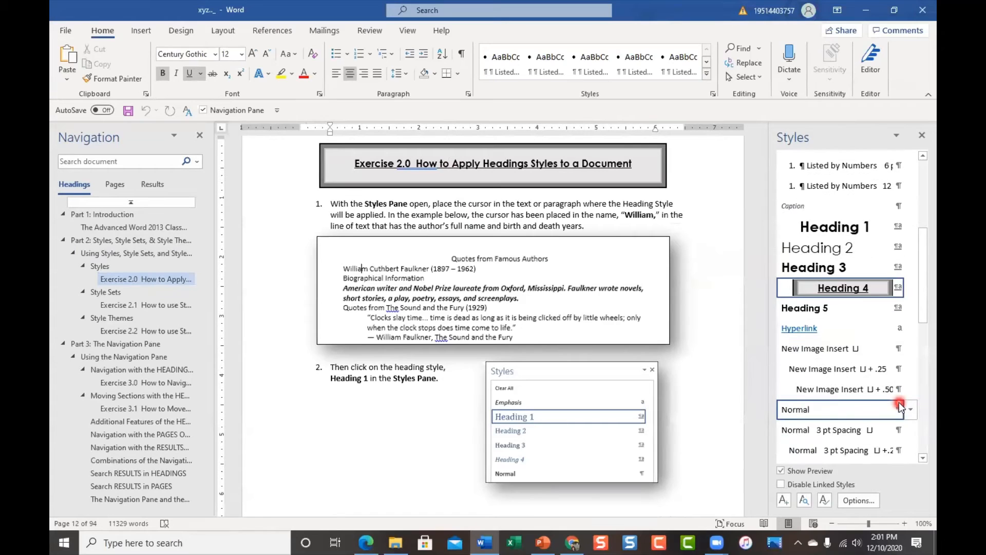
left_click(857, 414)
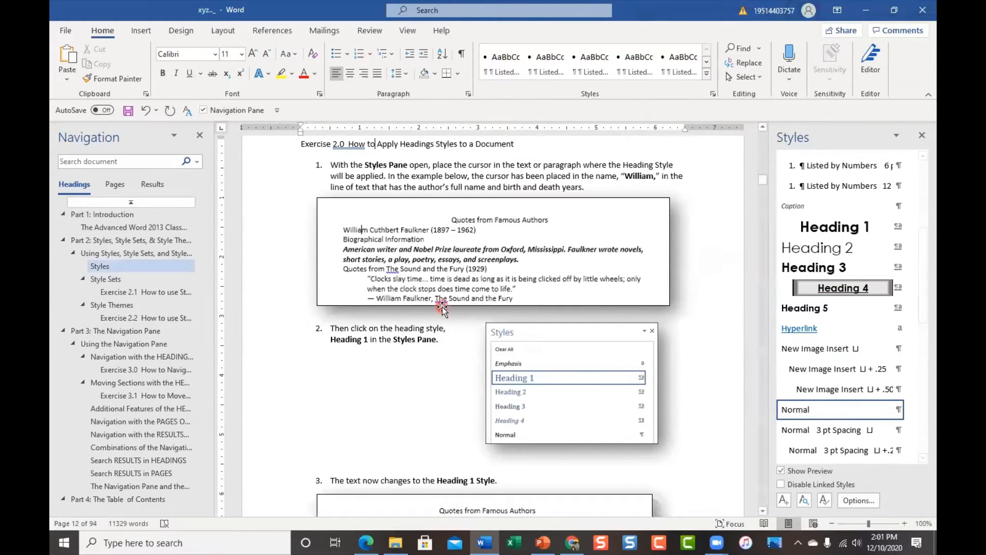
Reapply the Heading 4 style to the Exercise 2.0 title.
scroll(443, 308, "up", 1)
left_click(375, 173)
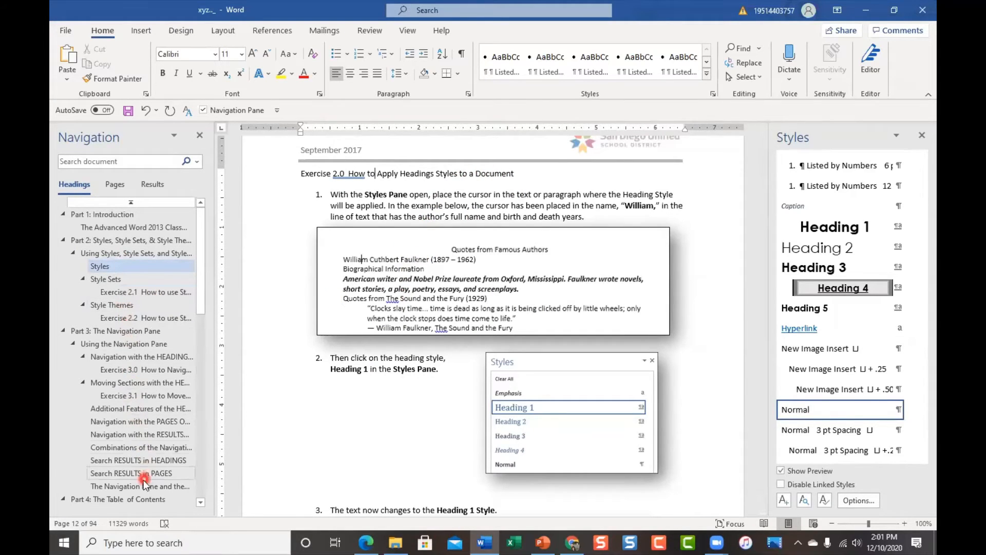
left_click(830, 288)
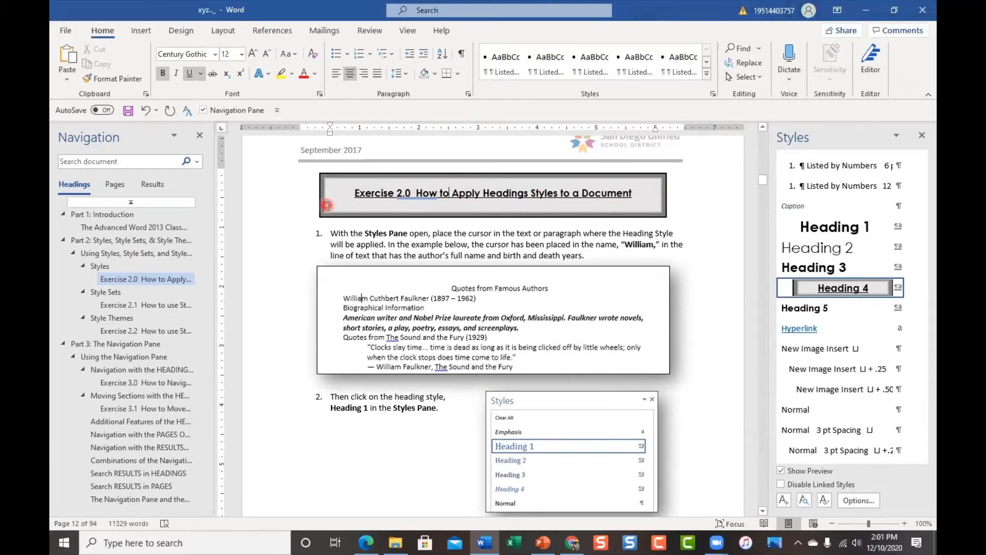
Try the Heading 2 style on the Exercise 2.0 title and switch it back to Heading 4.
left_click(448, 194)
mouse_move(835, 289)
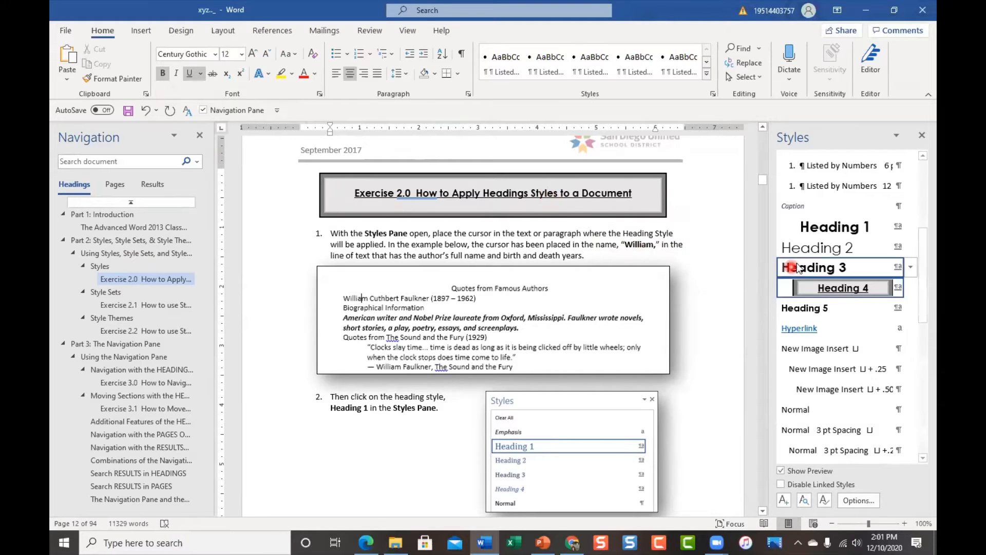
left_click(801, 248)
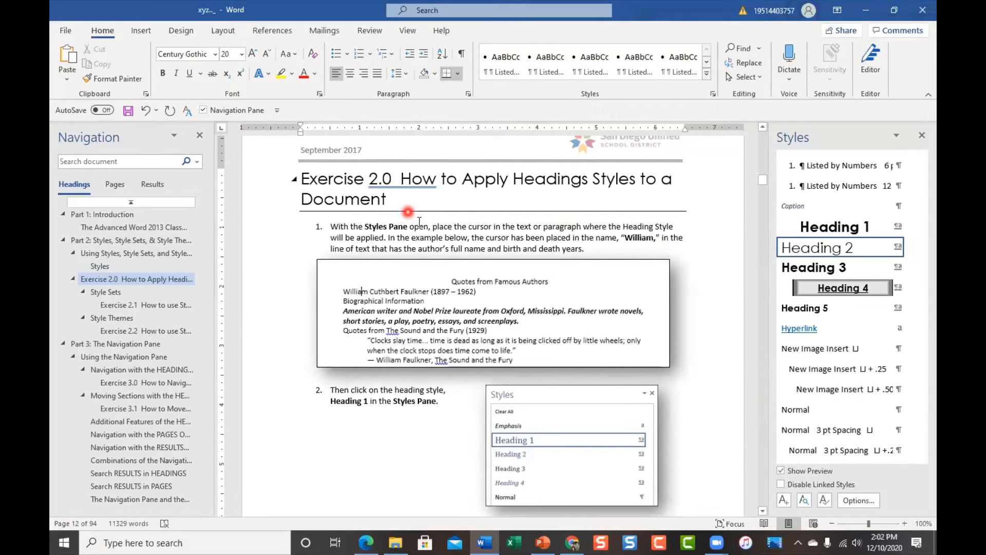
left_click(830, 289)
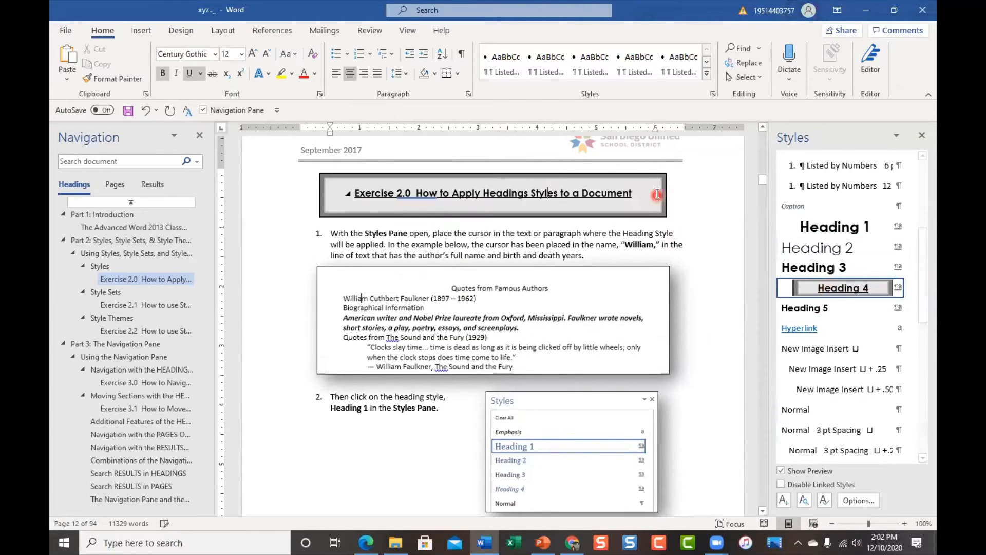
Look through the numbered instructions of Exercise 2.0 and the definitions of the custom Listed by Numbers and Letters styles.
scroll(678, 323, "down", 5)
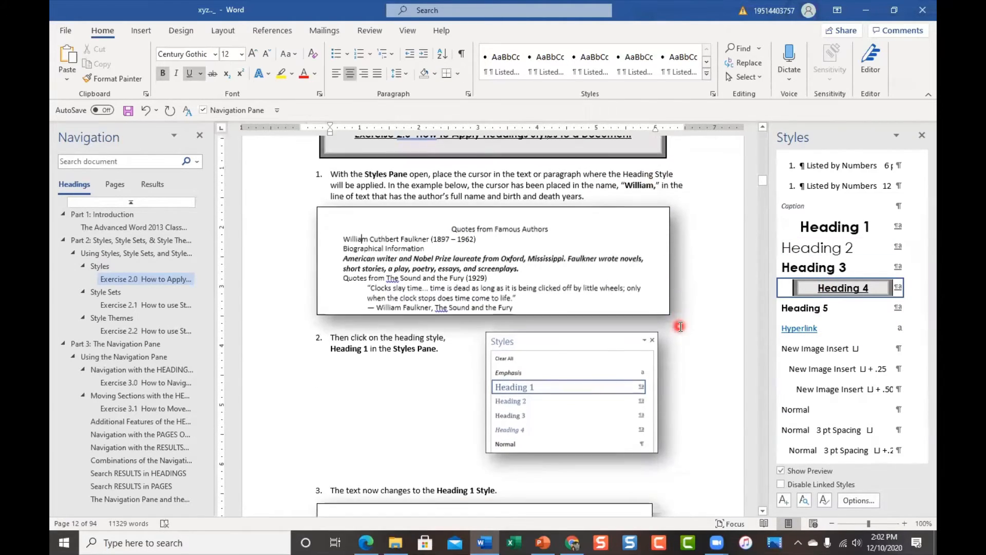
scroll(436, 479, "down", 10)
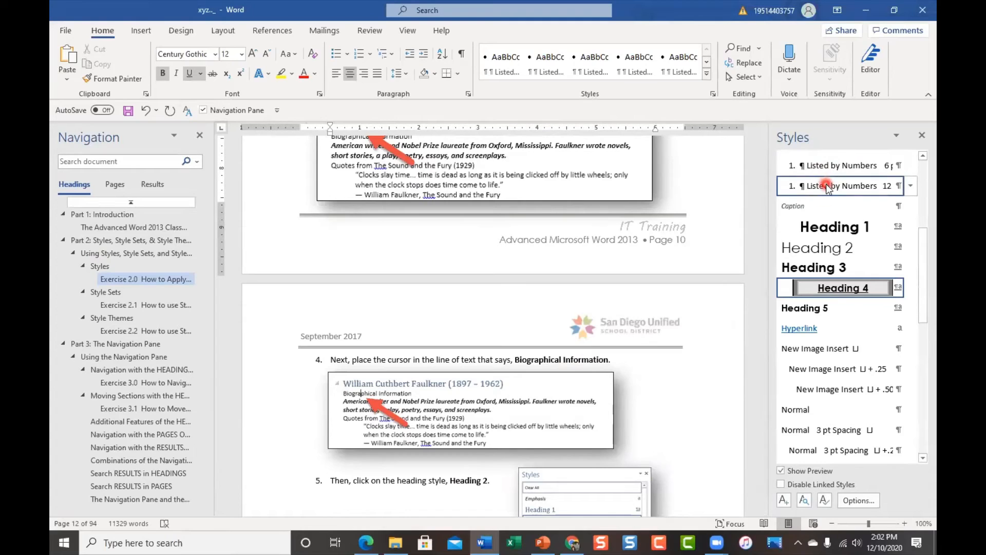
mouse_move(868, 176)
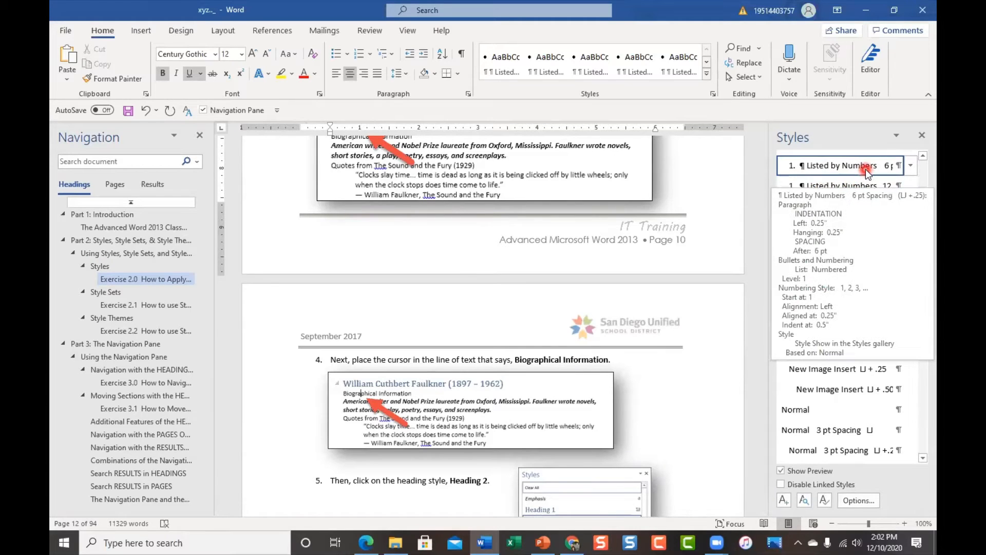
scroll(827, 172, "up", 1)
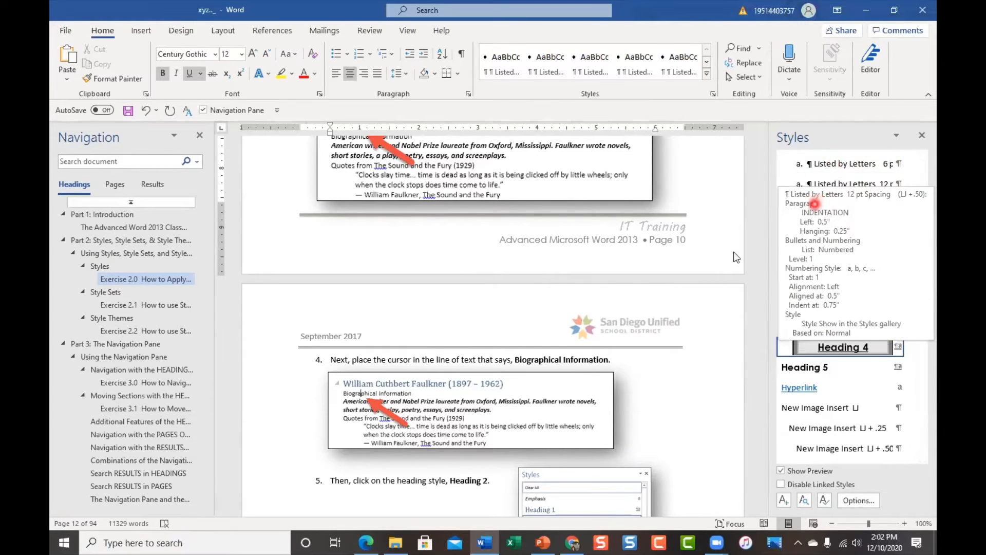
scroll(463, 421, "down", 5)
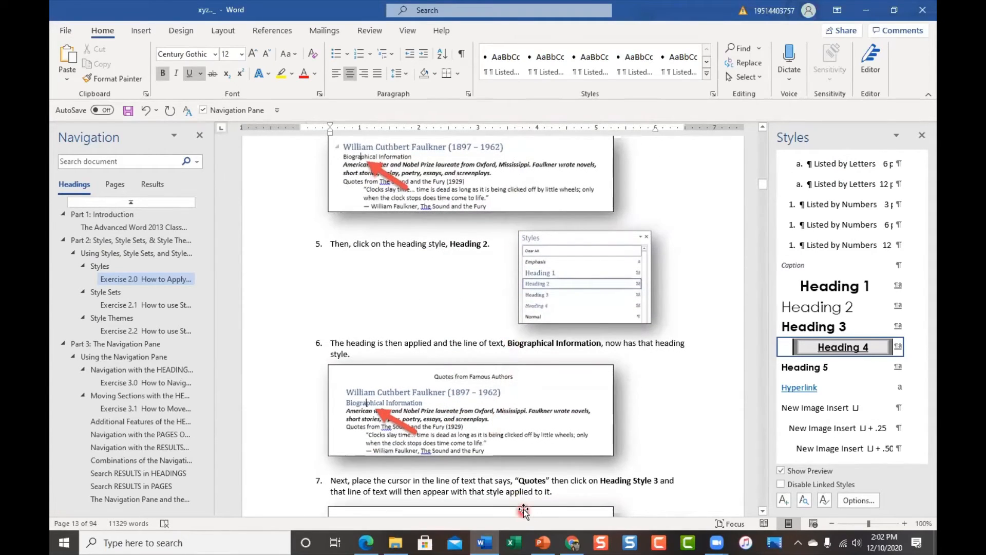
scroll(523, 510, "down", 4)
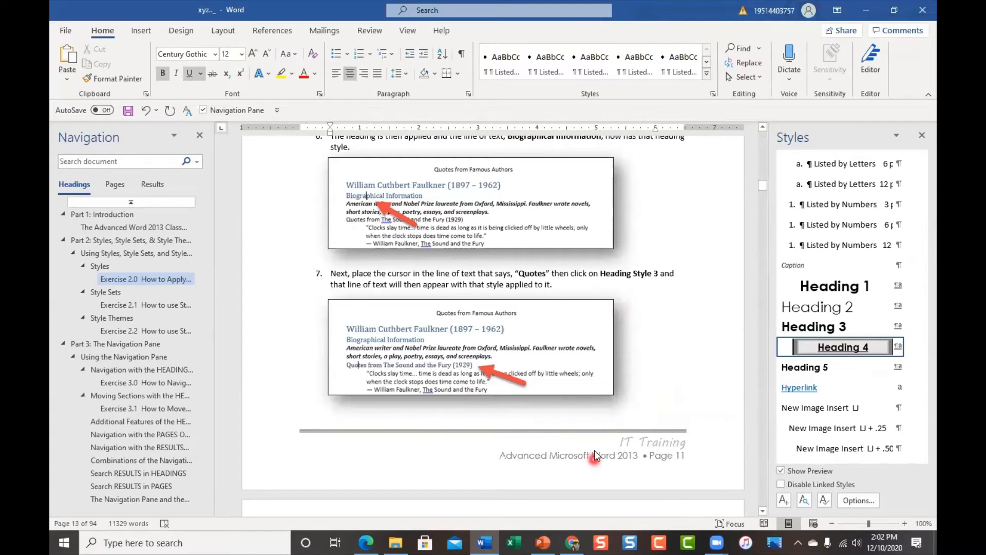
scroll(595, 456, "up", 5)
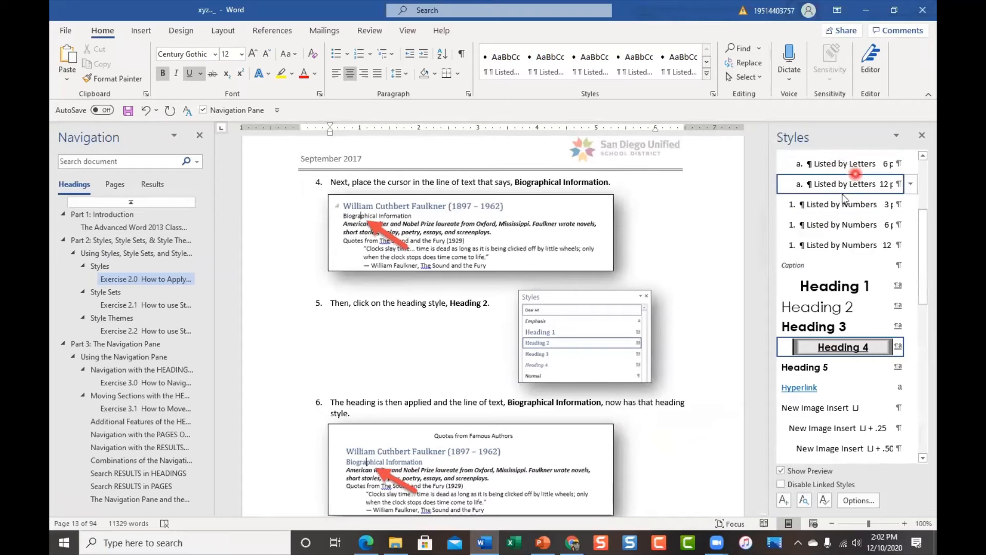
scroll(367, 294, "up", 2)
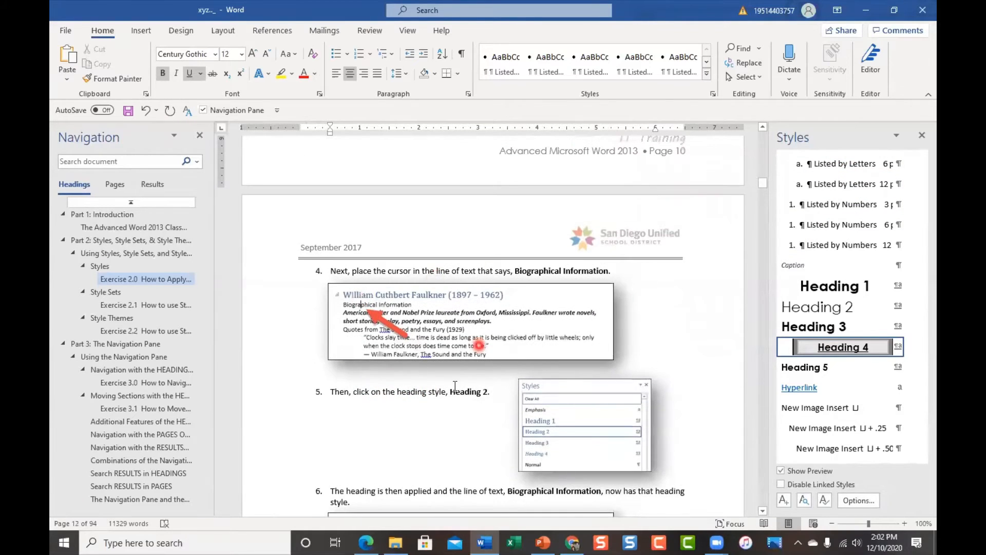
scroll(529, 406, "up", 5)
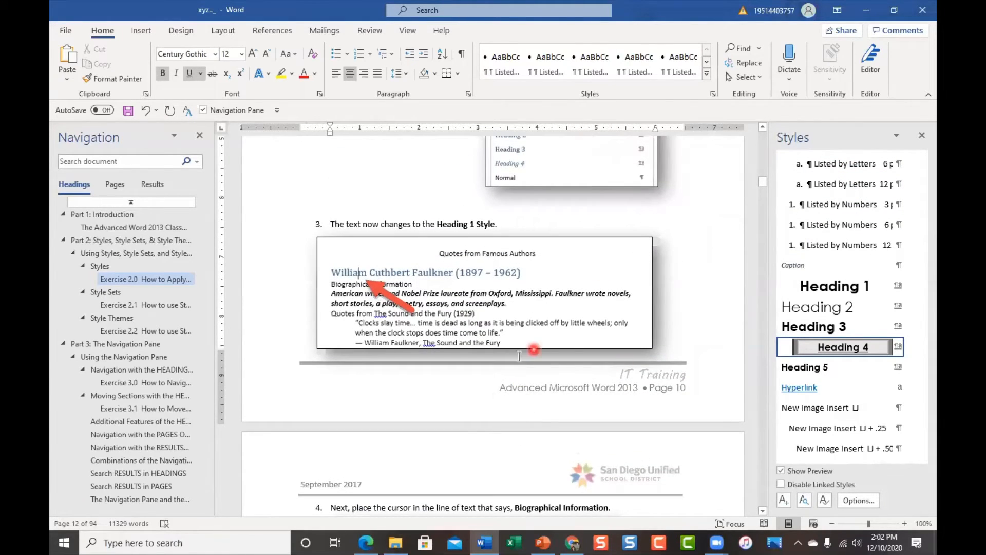
scroll(485, 398, "up", 1)
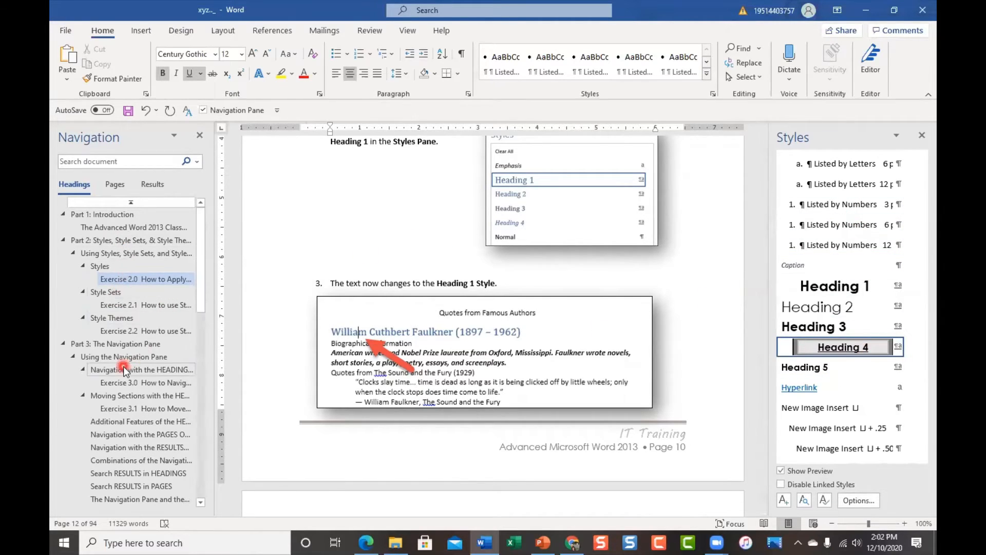
Find "Exercise 7.1 How to Reveal the DEVELOPER Tab" in the outline and go to that section.
scroll(123, 366, "down", 10)
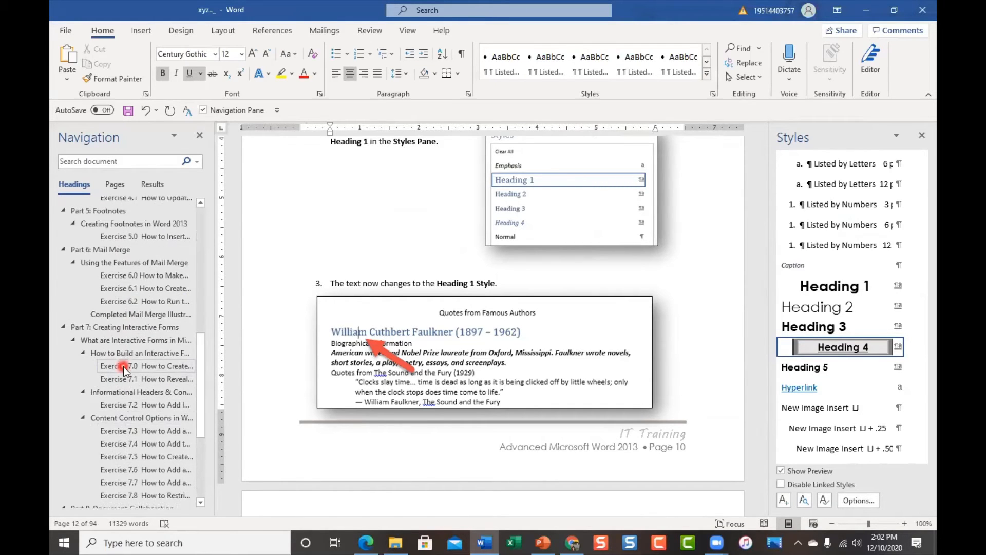
left_click(163, 301)
left_click(155, 380)
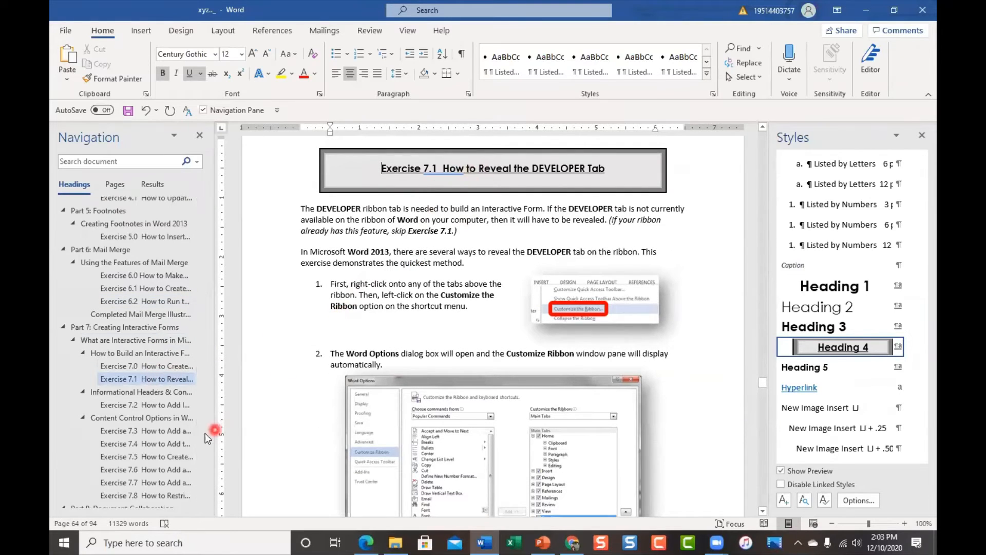
Search the handbook for the word "pane".
left_click(123, 162)
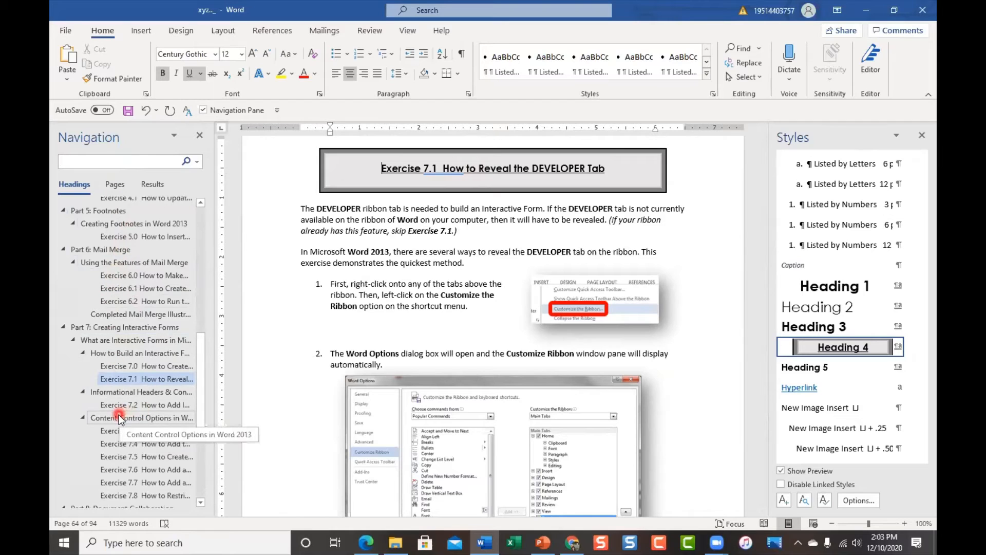
type("pan")
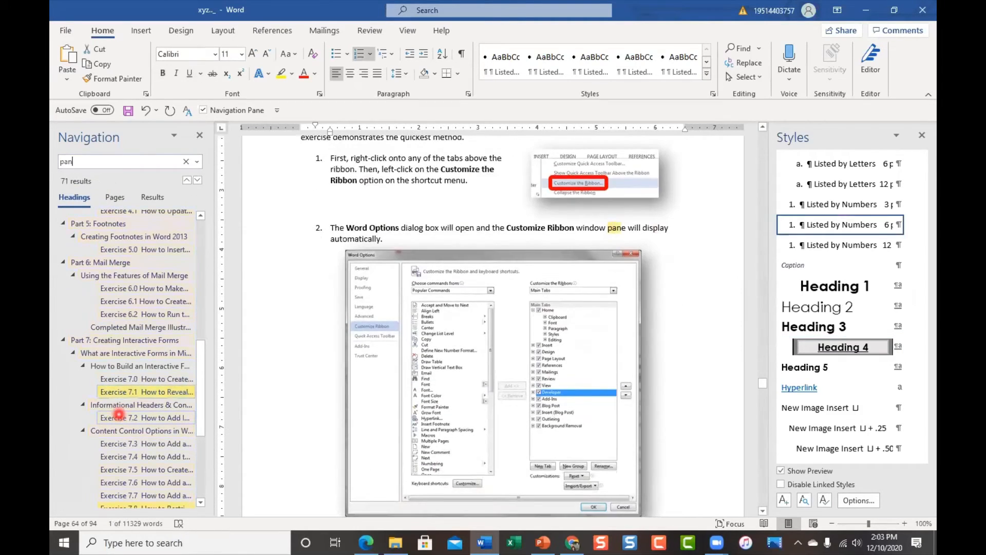
type("e")
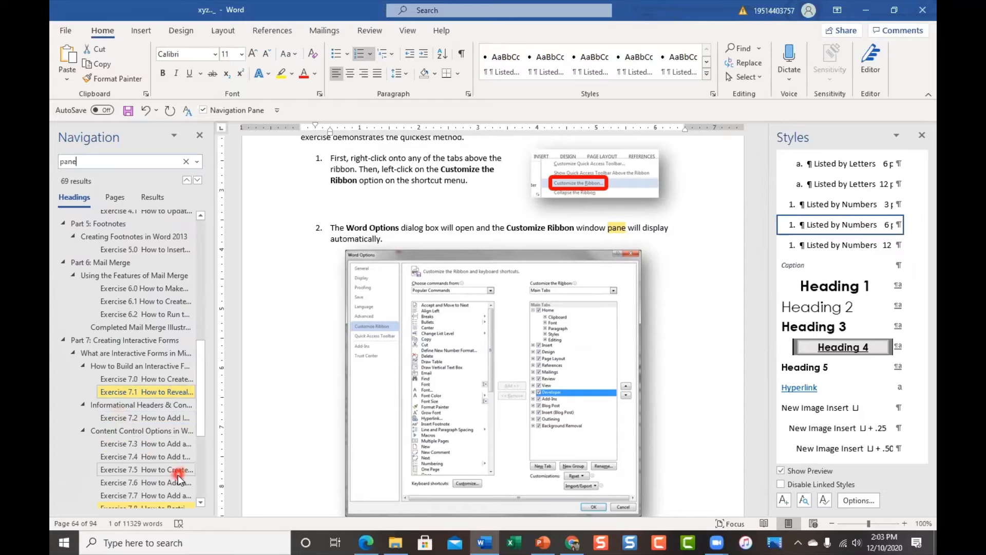
Visit the highlighted outline headings Exercise 7.1 and "Adding or Removing Features of the Ribbon" to view their matches.
left_click(146, 392)
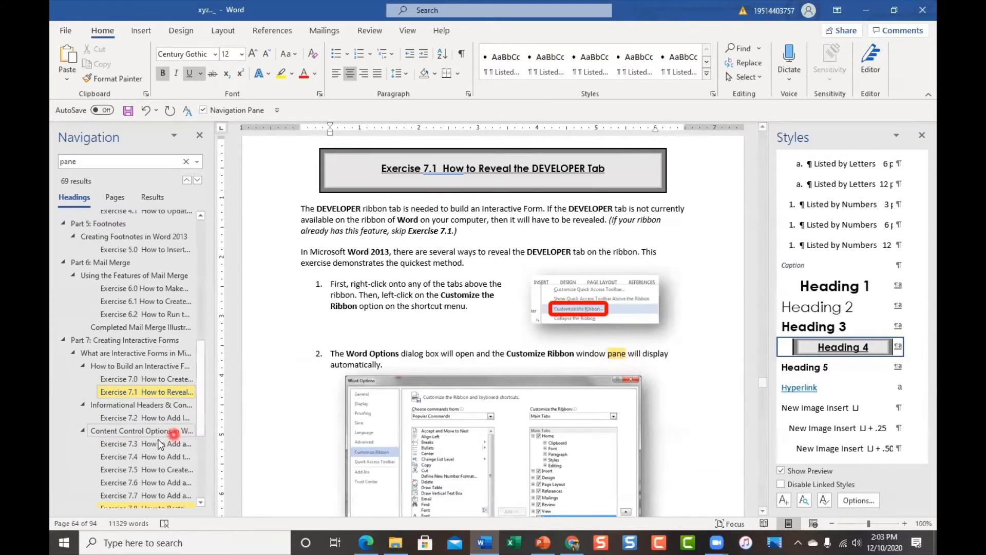
scroll(150, 442, "down", 5)
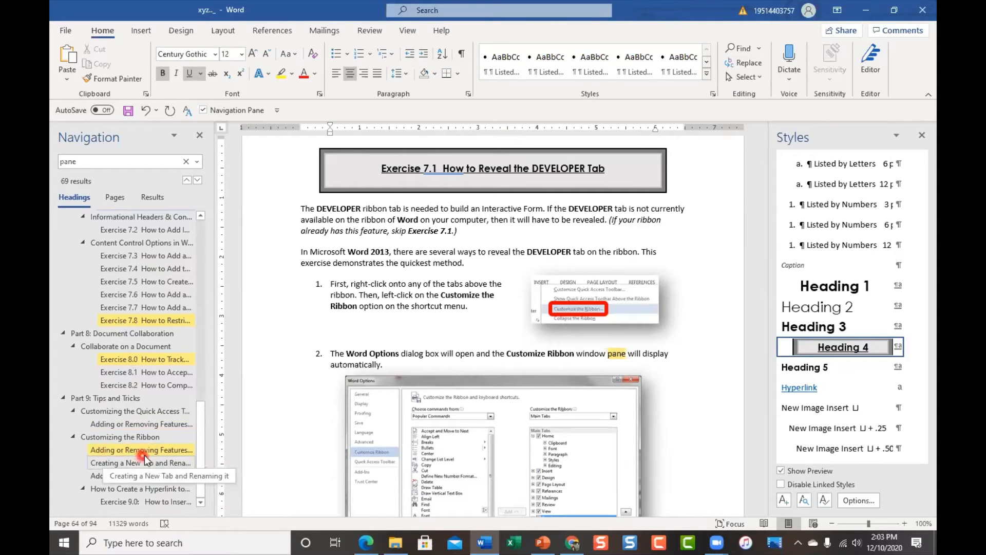
left_click(143, 450)
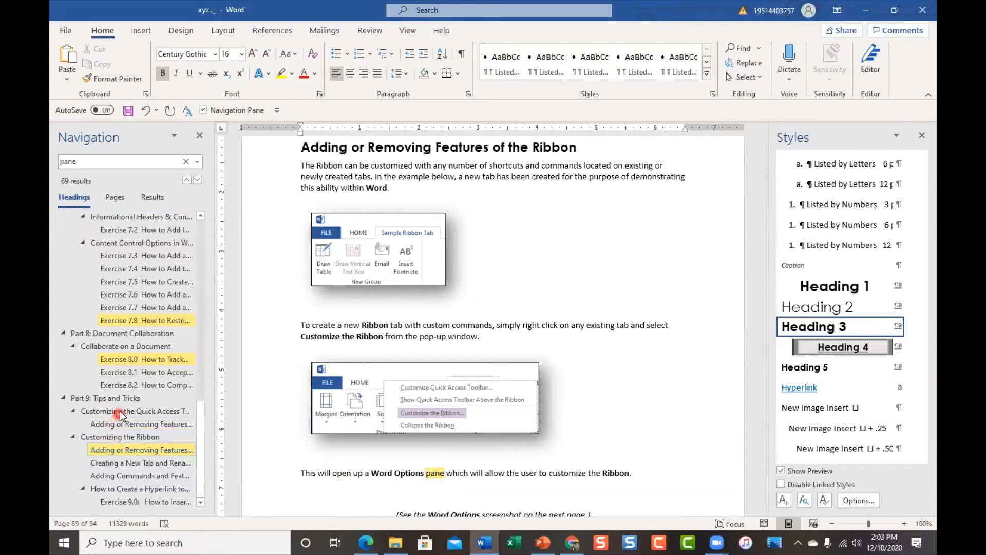
List the search matches as text excerpts and go to the "Part 3: The Navigation Pane" entry in the table of contents.
left_click(151, 200)
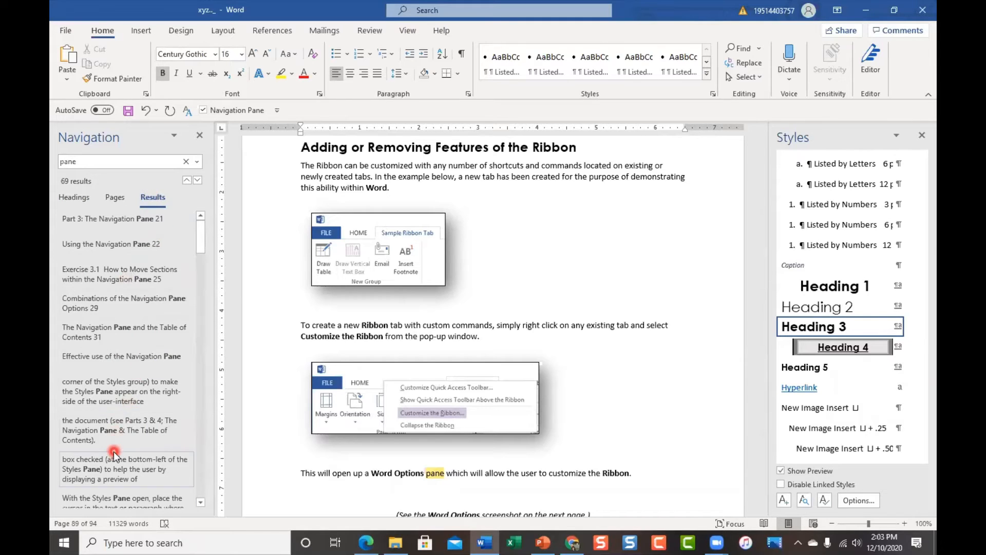
left_click(111, 217)
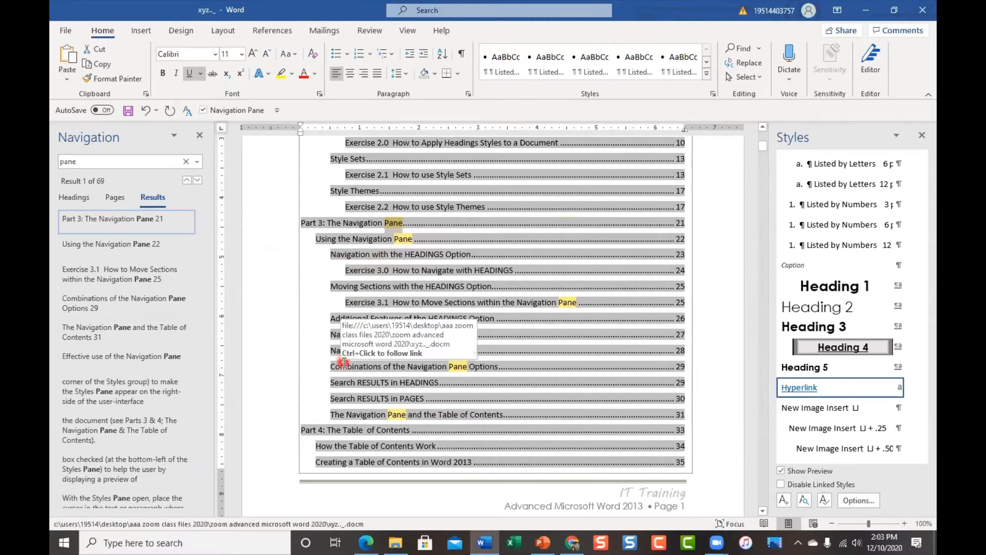
Visit the "pane" matches in "Effective use of the Navigation Pane" and the excerpt beginning "the document (see Parts 3 & 4".
left_click(143, 356)
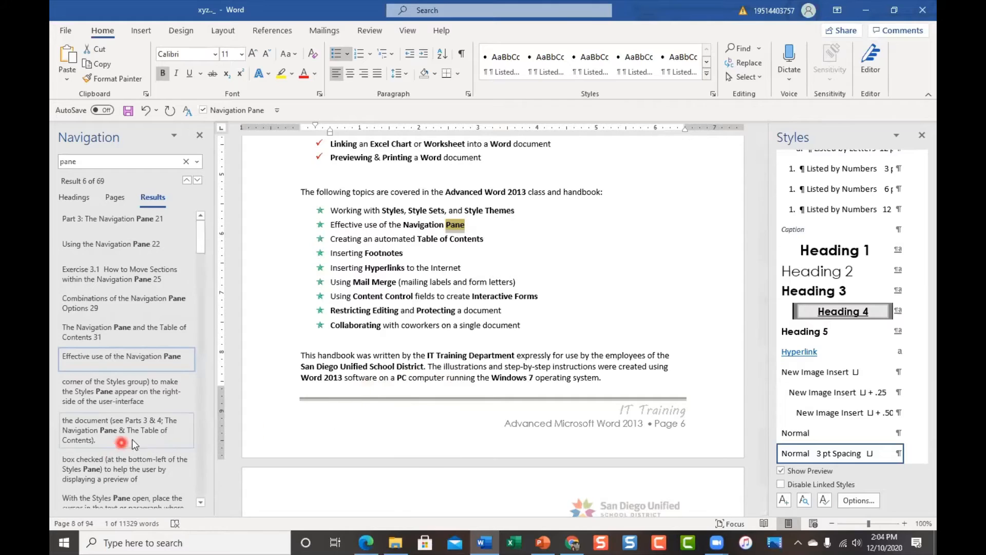
left_click(154, 431)
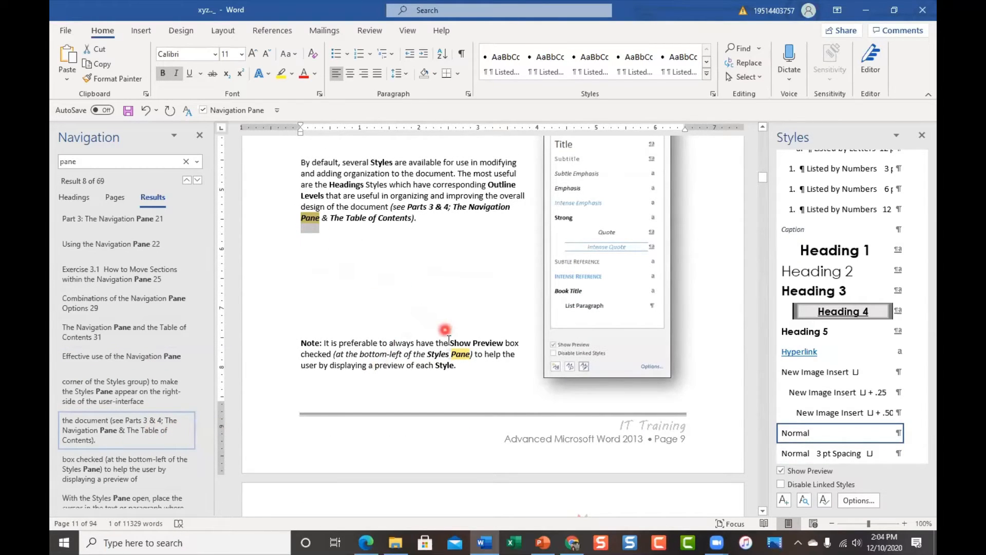
Show the matching pages as thumbnails in two columns, go to page 12, and look through the remaining matching pages.
left_click(112, 200)
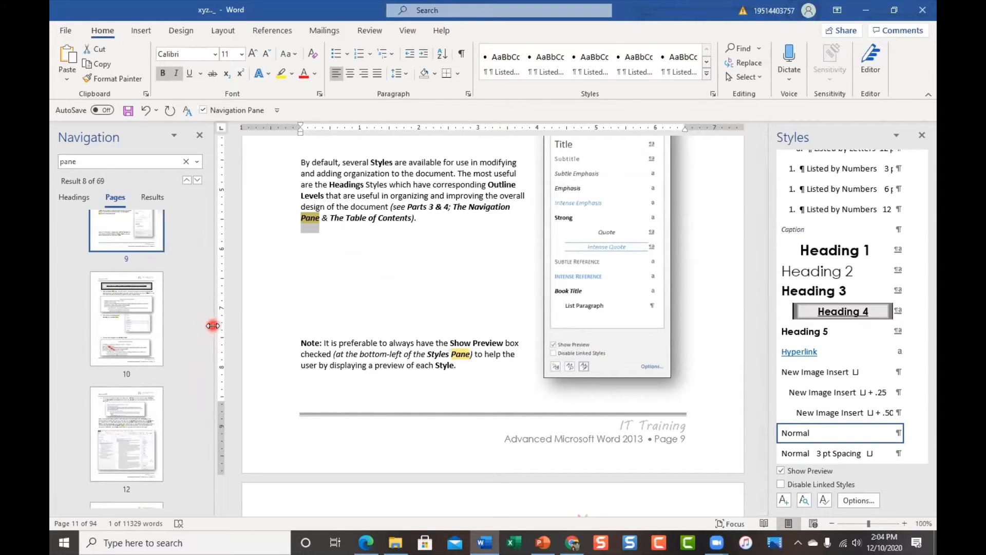
left_click_drag(212, 326, 254, 327)
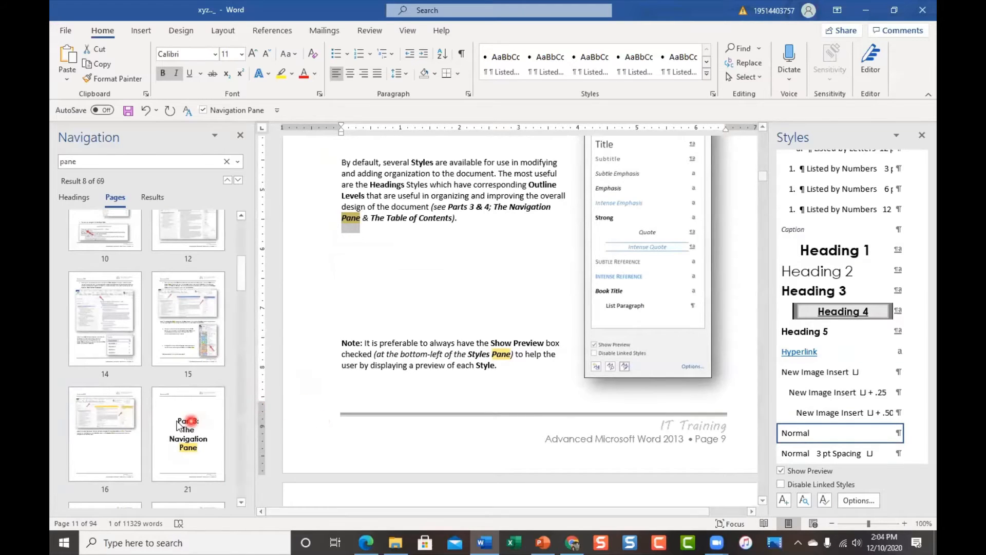
scroll(172, 416, "up", 1)
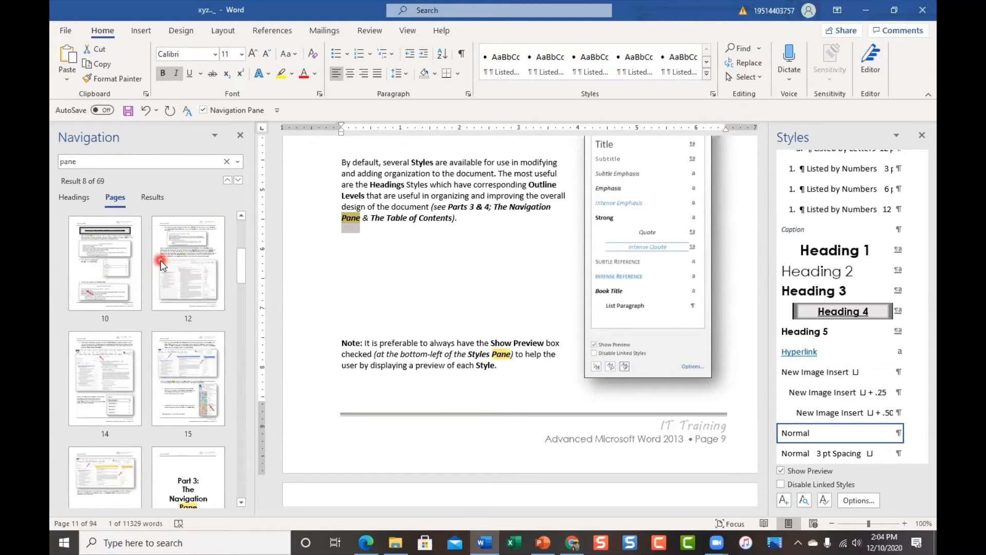
left_click(190, 274)
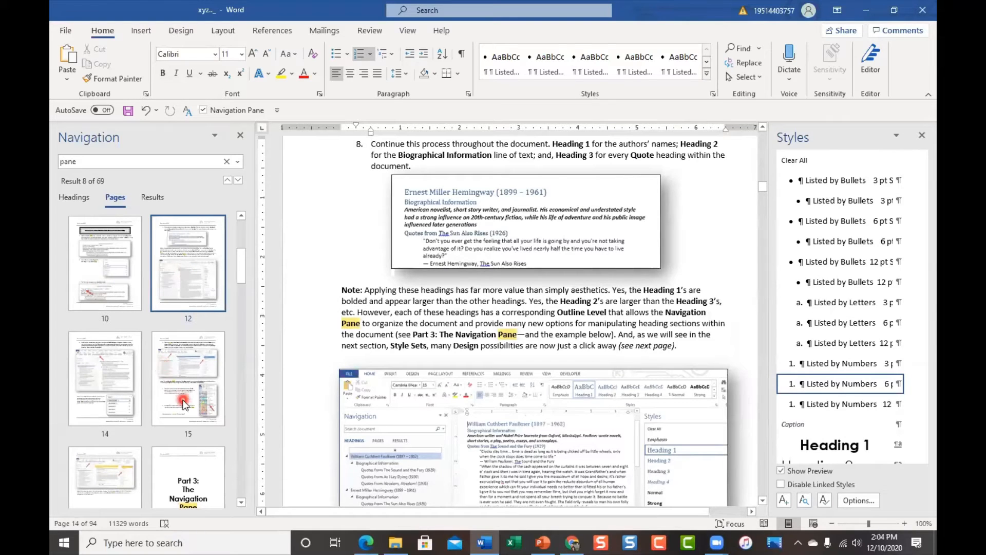
scroll(185, 394, "down", 5)
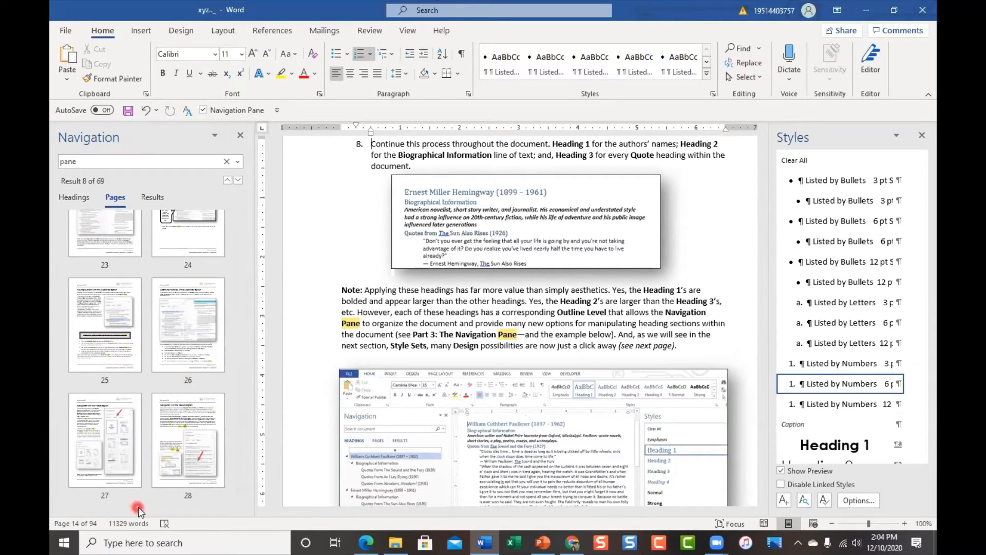
scroll(186, 412, "down", 5)
scroll(186, 412, "down", 2)
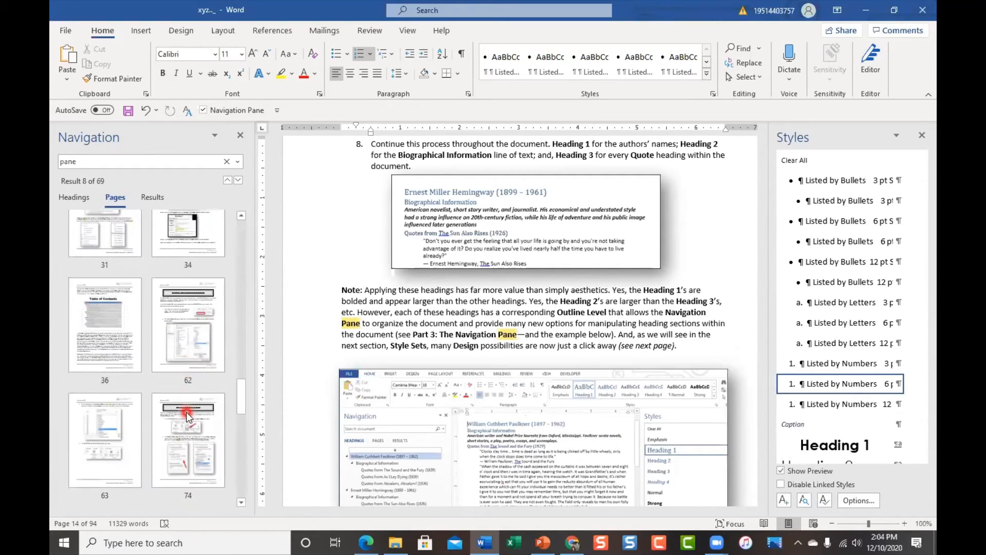
scroll(186, 411, "up", 5)
scroll(186, 412, "up", 2)
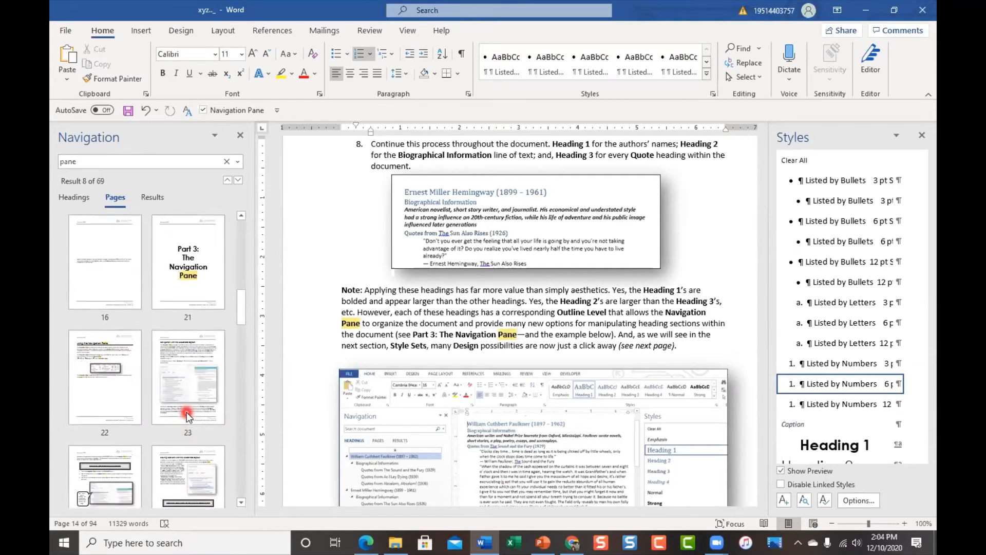
Examine which outline headings, from Part 1 through Part 7, are highlighted for the "pane" search.
left_click(67, 199)
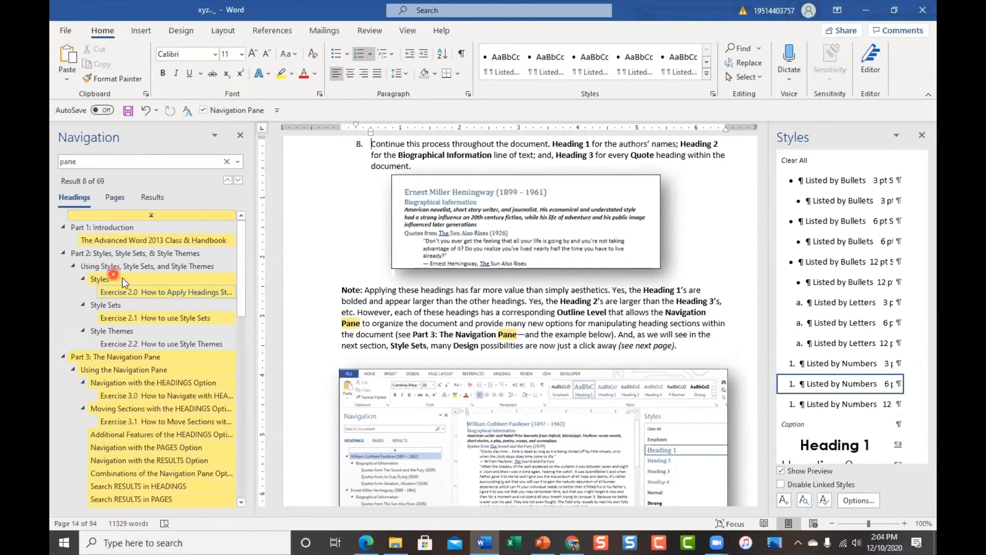
scroll(184, 446, "down", 2)
scroll(185, 442, "down", 2)
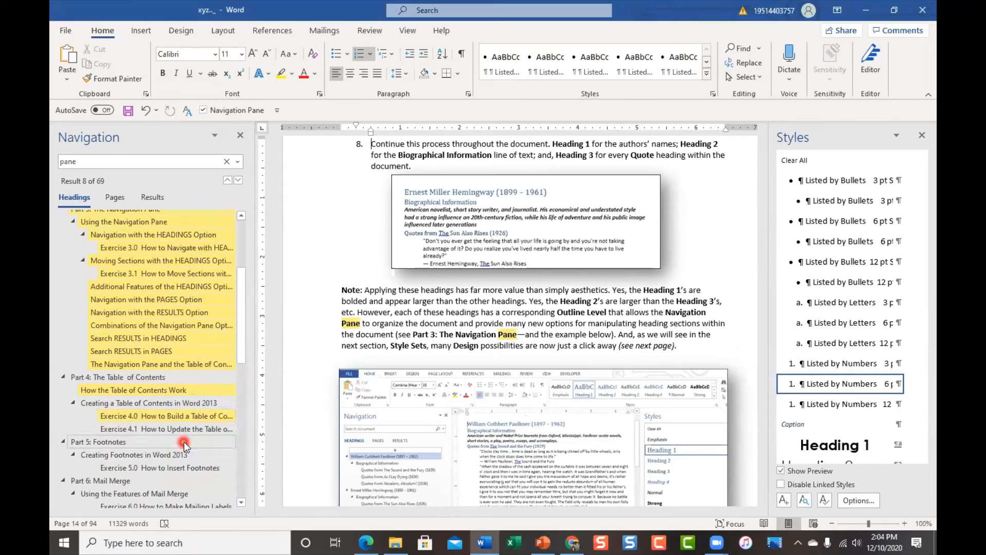
scroll(154, 331, "up", 2)
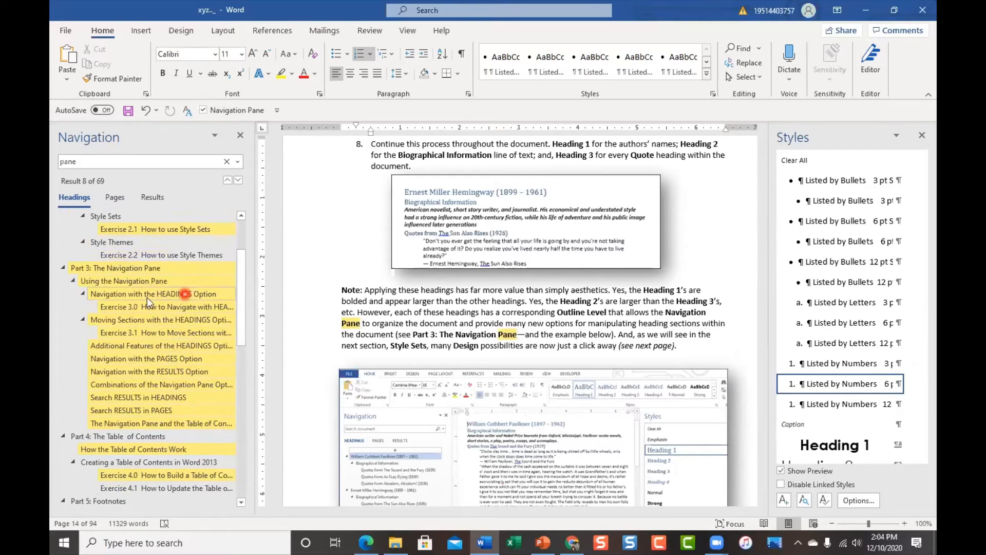
scroll(191, 359, "down", 6)
scroll(191, 362, "down", 2)
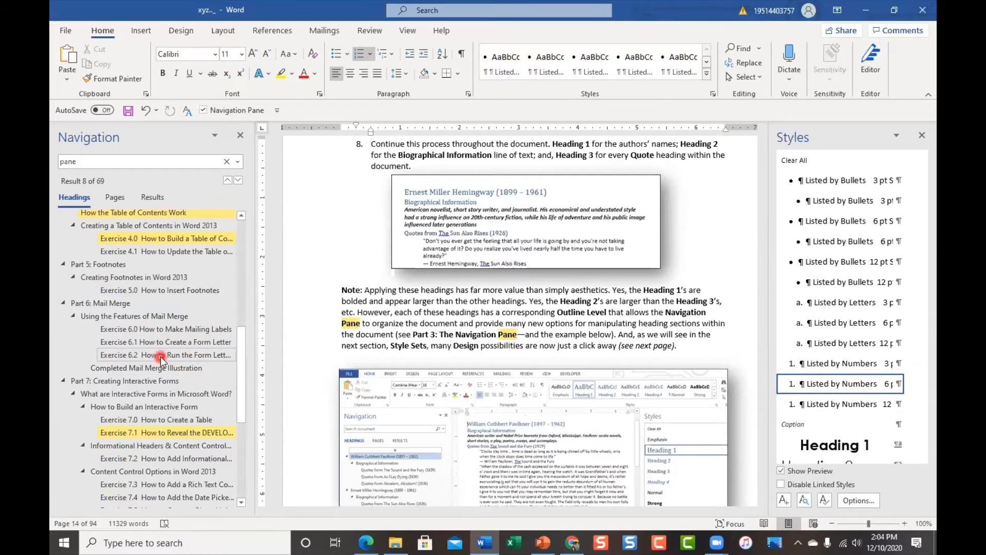
scroll(160, 356, "up", 8)
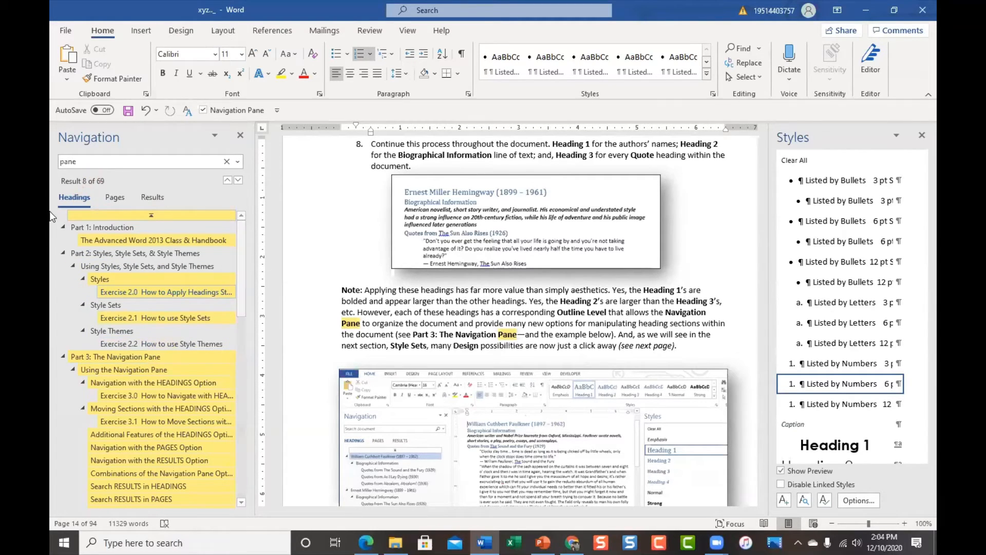
left_click(76, 198)
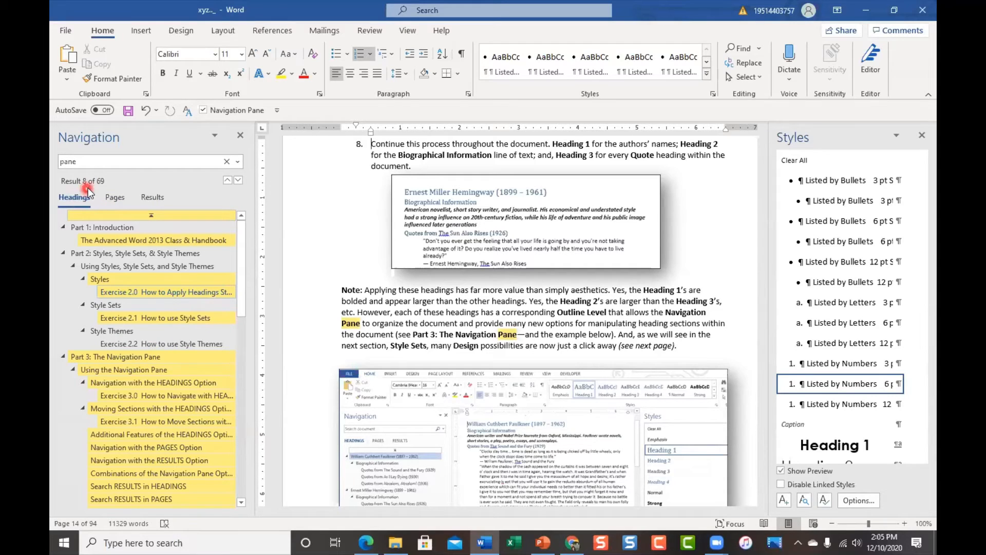
Clear the "pane" search and close the handbook without saving its changes.
left_click(90, 159)
key("BackSpace")
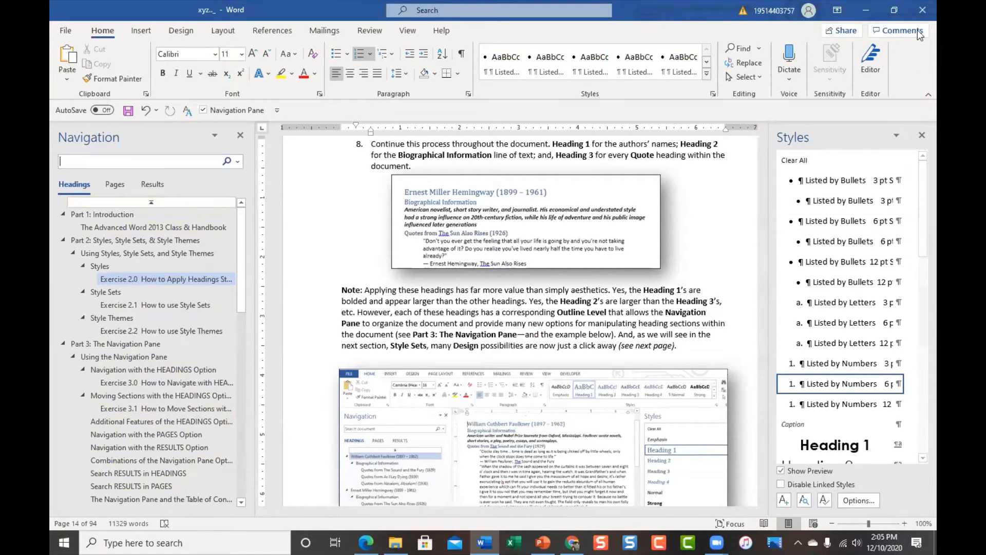
left_click(922, 10)
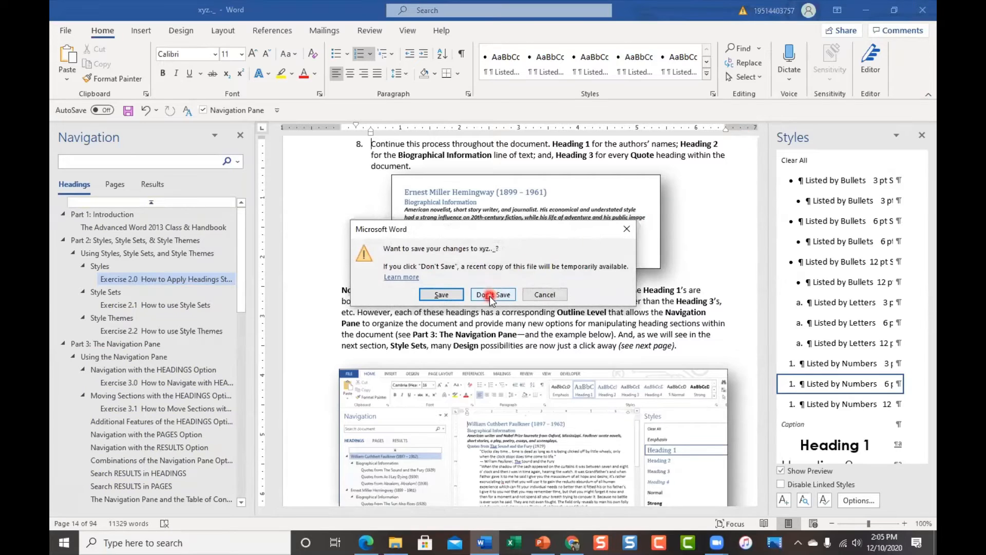
left_click(493, 292)
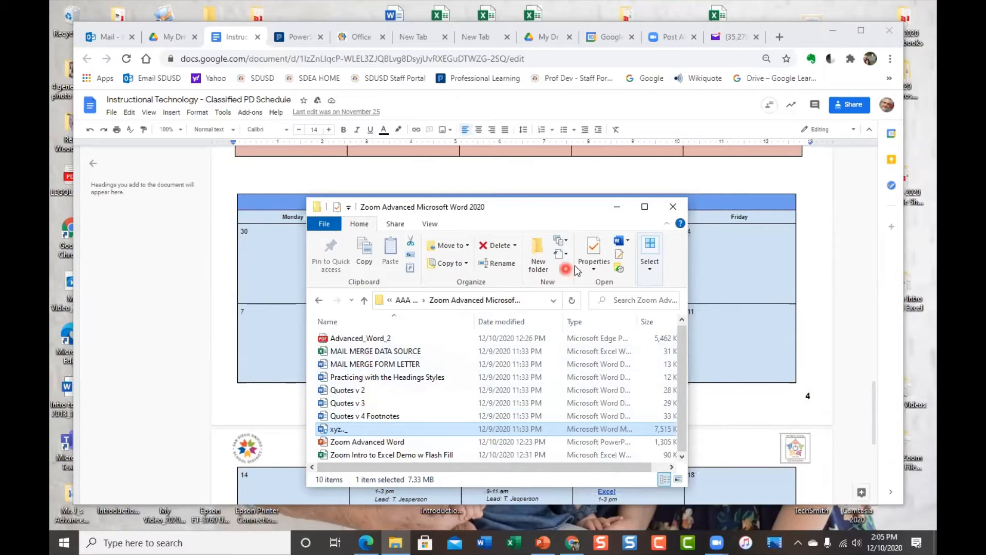
Minimize the class files folder, create a blank Word document and hide its Navigation Pane.
left_click(619, 206)
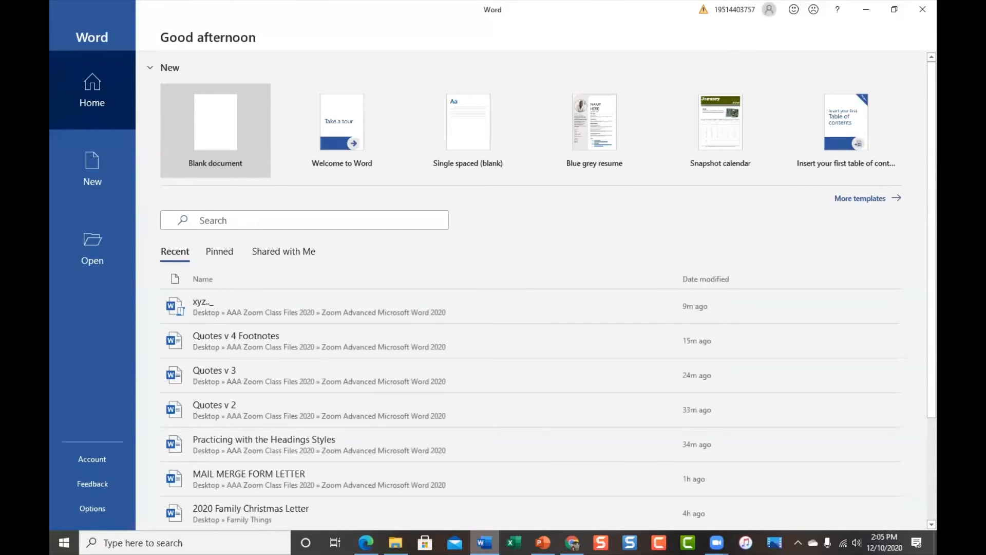
left_click(215, 130)
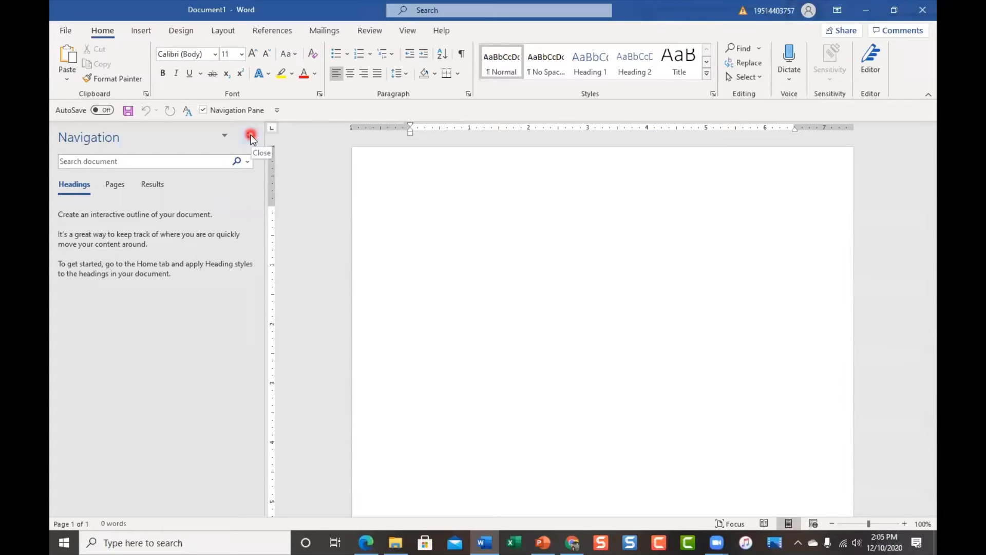
left_click(215, 112)
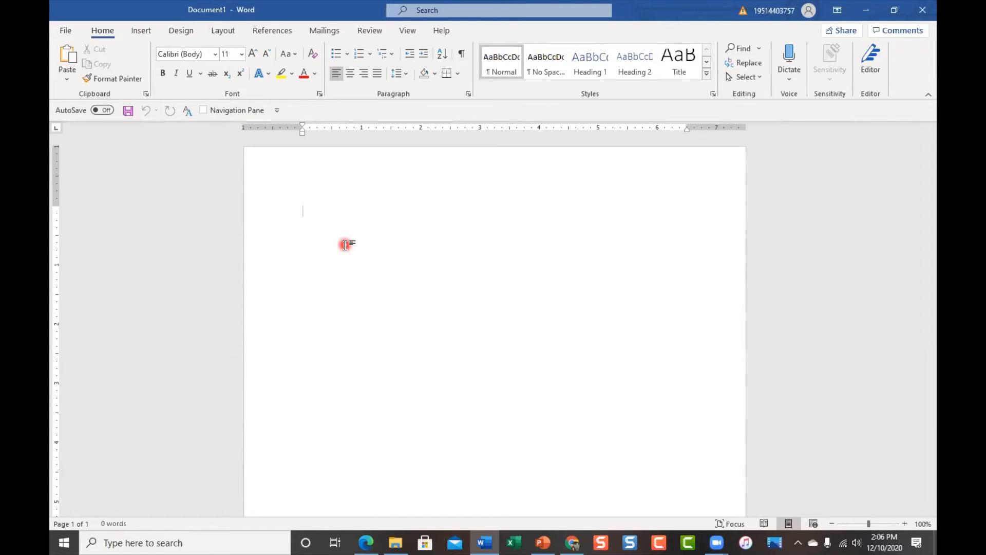
Switch to Advanced_Word_2.pdf in Edge and go to "Exercise 7.0 How to Make Mailing Labels" from its table of contents.
left_click(366, 542)
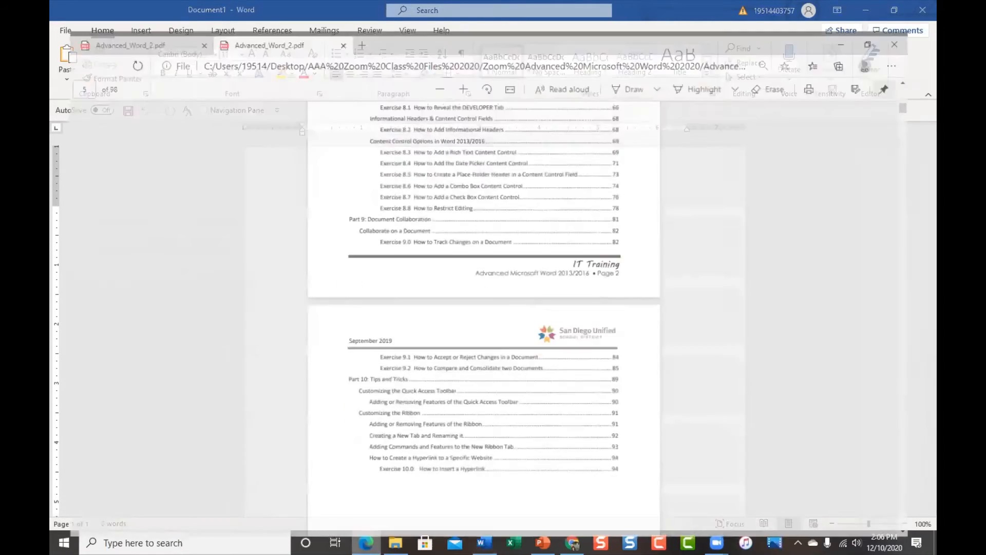
scroll(499, 334, "up", 5)
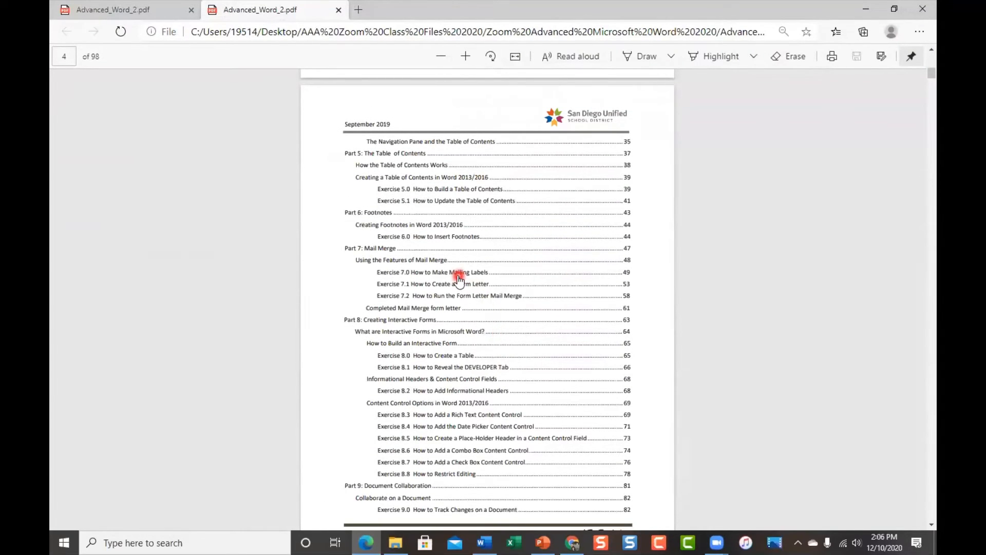
left_click(472, 273)
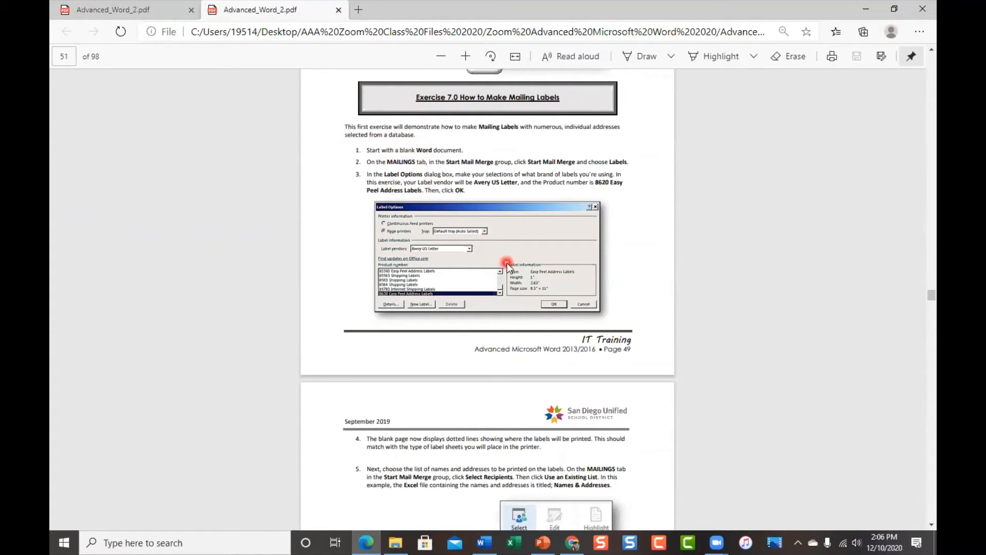
Review the PDF's mailing label instructions from choosing label options through selecting recipients, inserting the address block, previewing and finishing the merge.
scroll(507, 266, "down", 3)
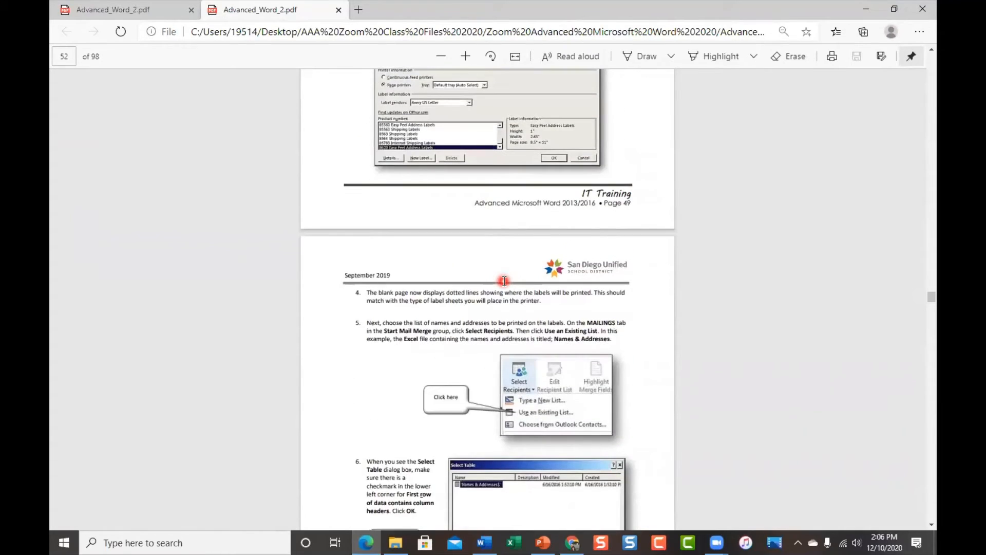
scroll(504, 281, "down", 2)
scroll(505, 280, "down", 2)
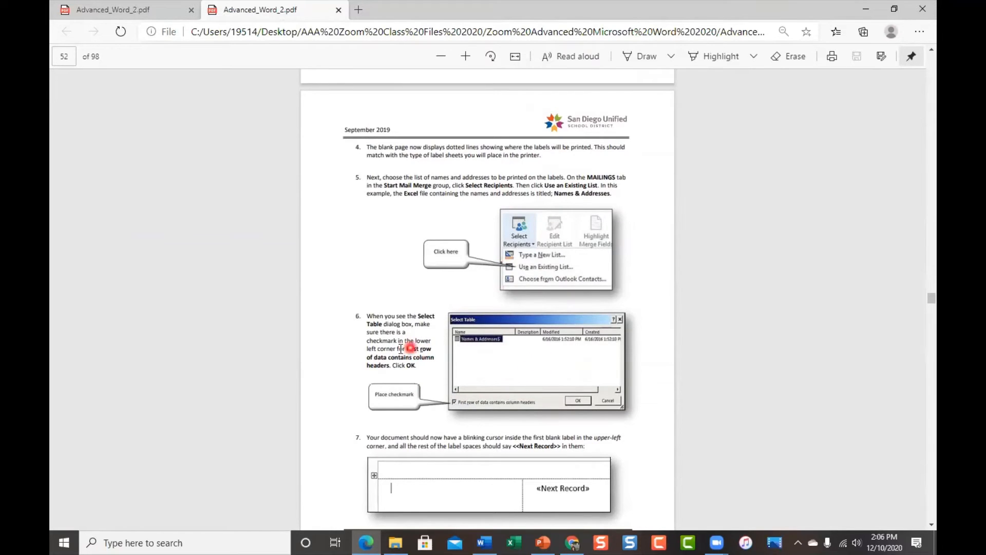
scroll(525, 352, "down", 4)
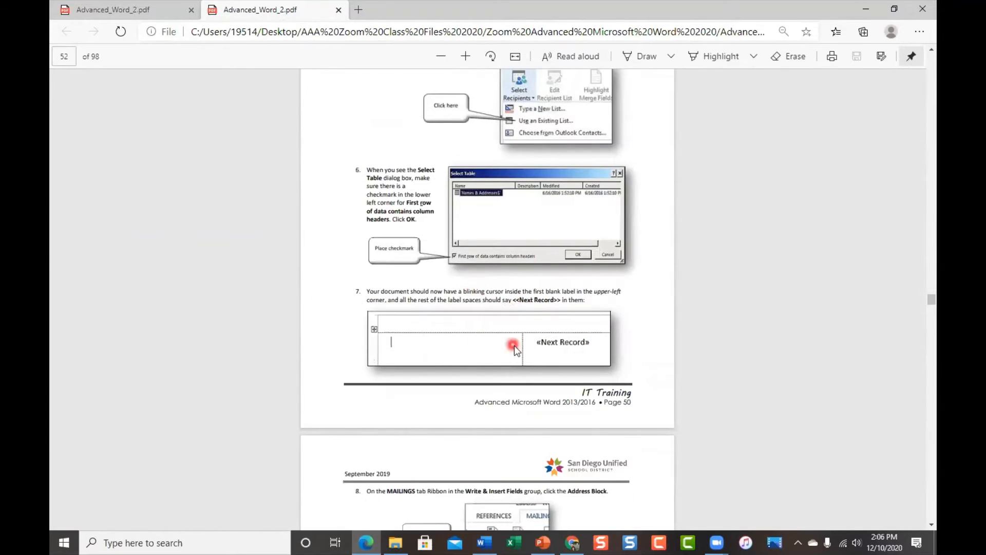
scroll(513, 354, "down", 4)
scroll(529, 403, "down", 4)
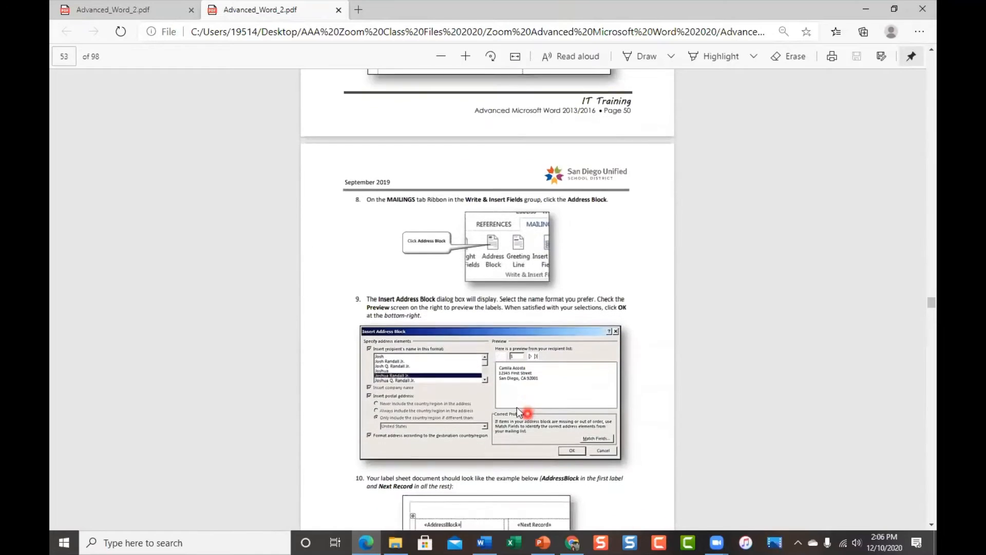
scroll(498, 380, "down", 6)
scroll(485, 370, "down", 5)
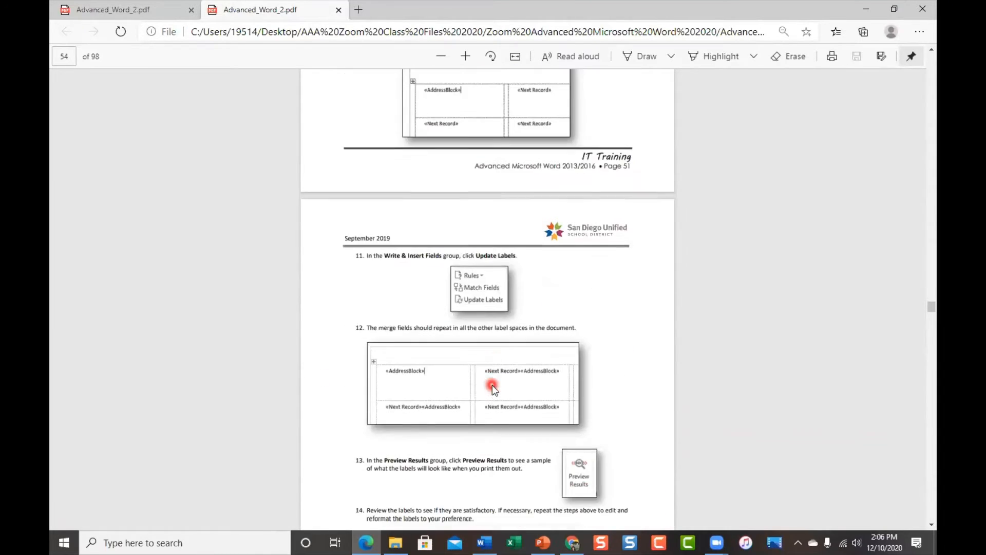
scroll(476, 328, "down", 5)
scroll(477, 333, "down", 4)
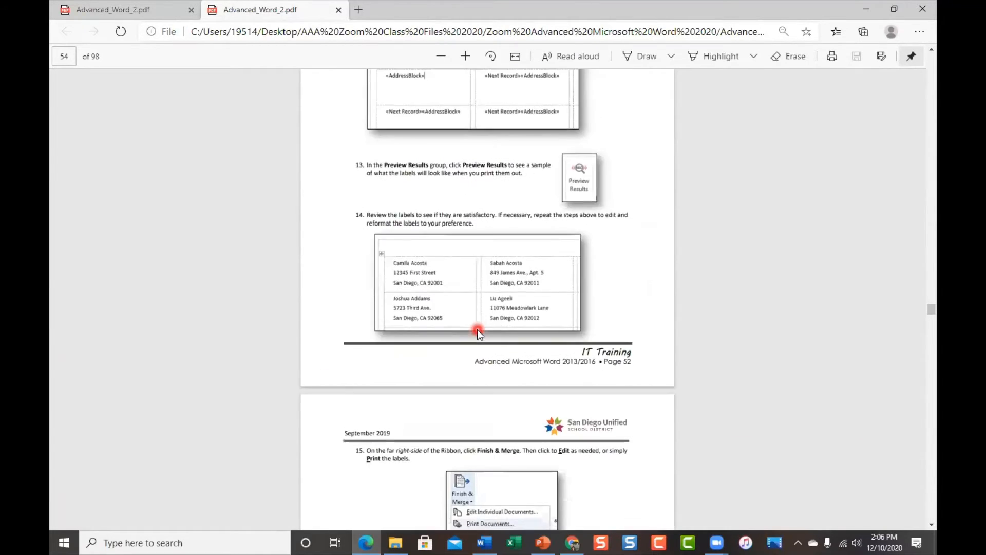
scroll(537, 298, "down", 8)
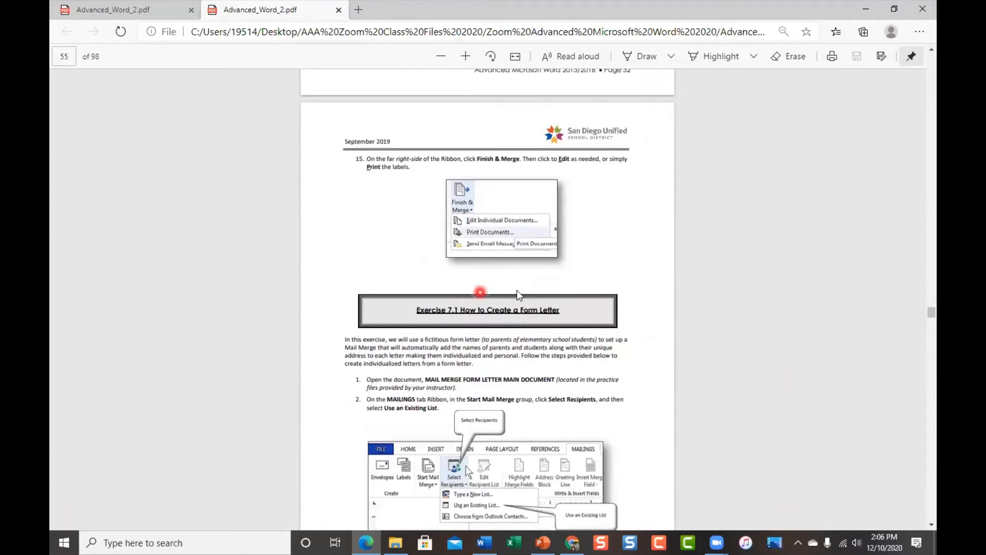
scroll(534, 257, "up", 4)
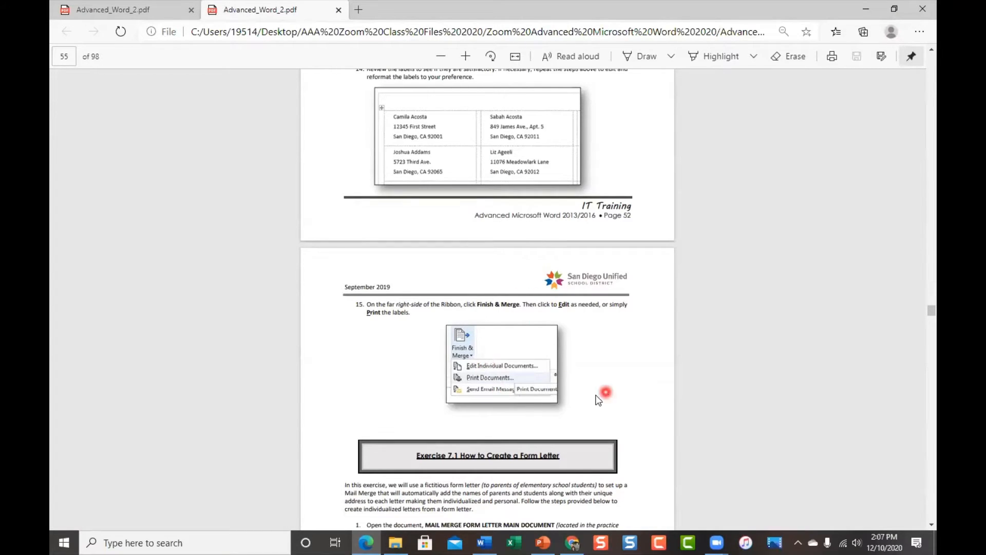
scroll(536, 353, "up", 7)
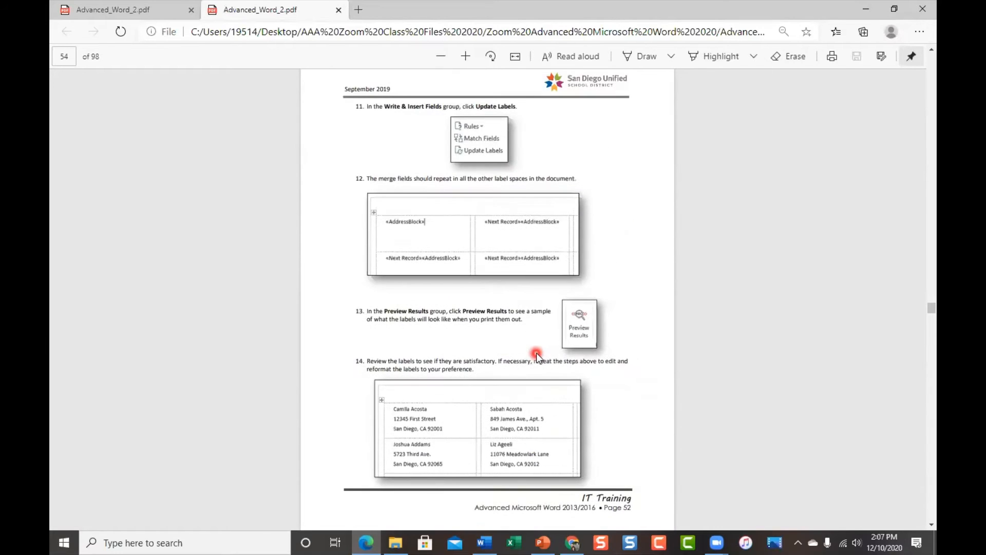
Return to the blank Word document and start a mail merge for labels.
left_click(875, 9)
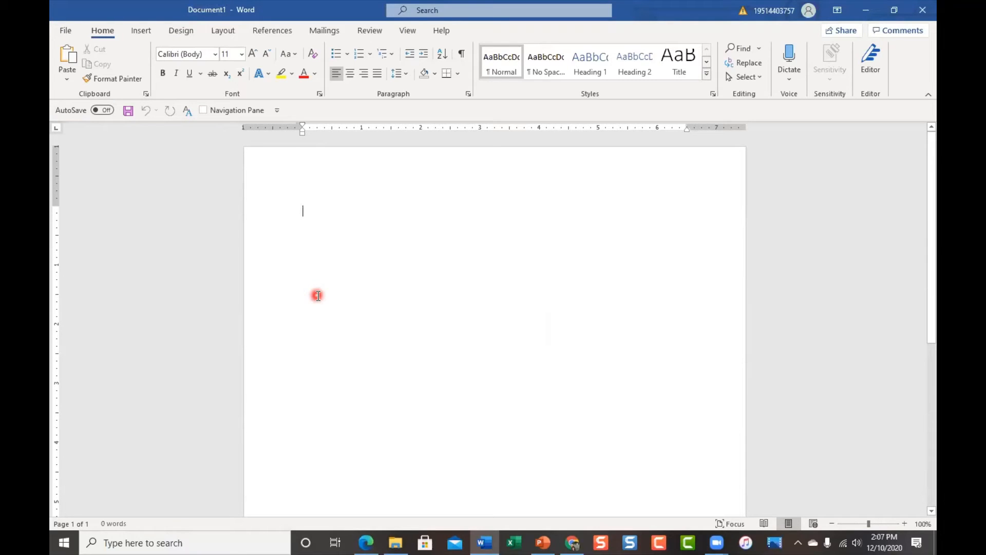
left_click(324, 31)
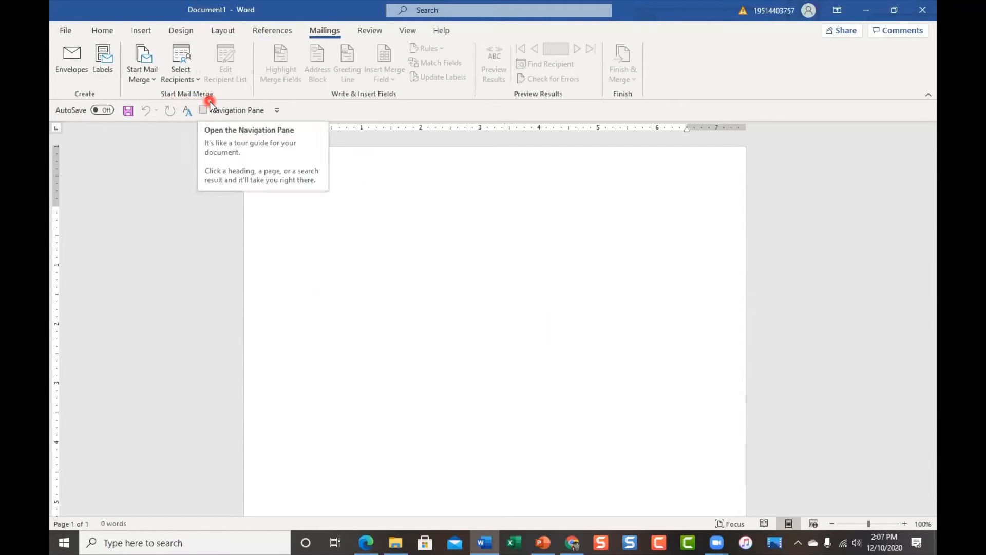
left_click(153, 79)
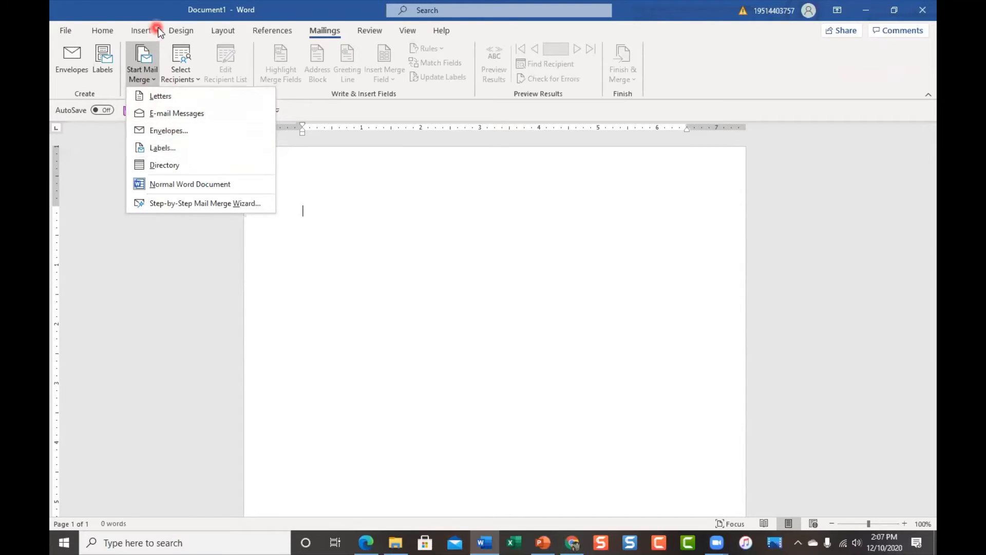
left_click(143, 34)
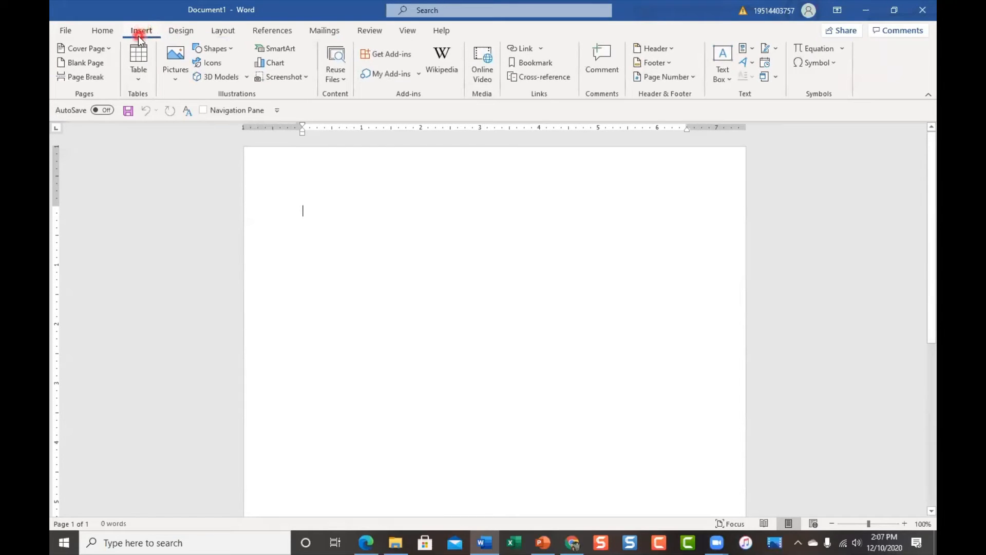
left_click(180, 32)
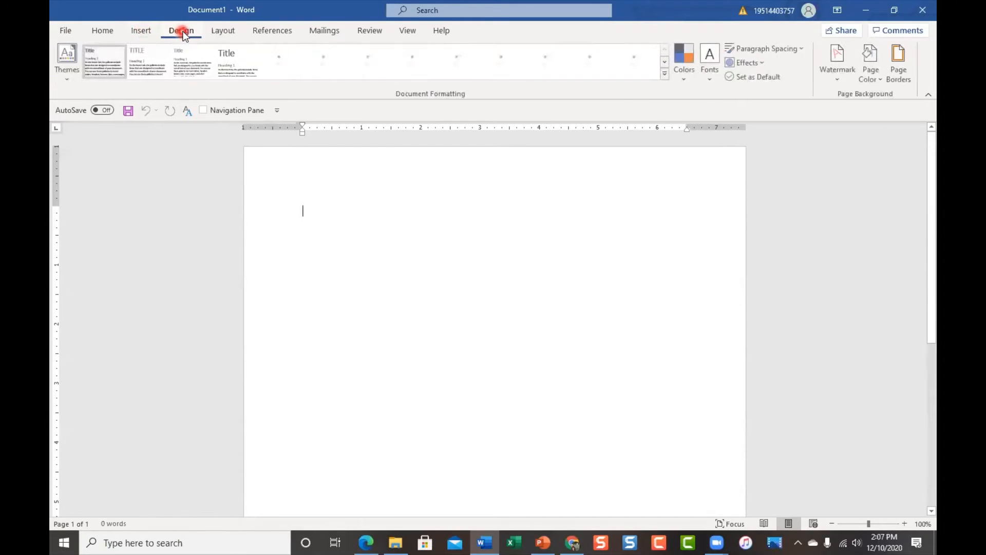
left_click(303, 32)
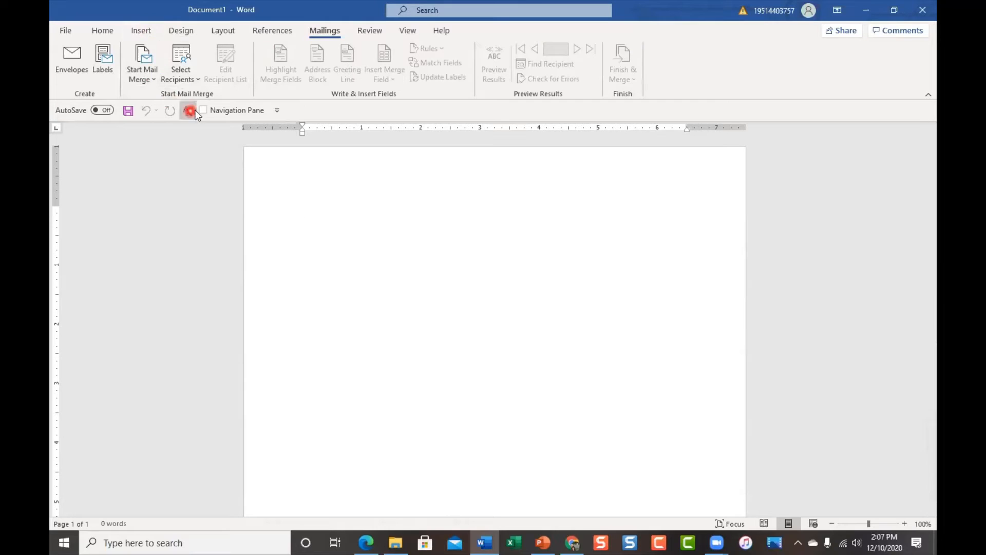
left_click(156, 79)
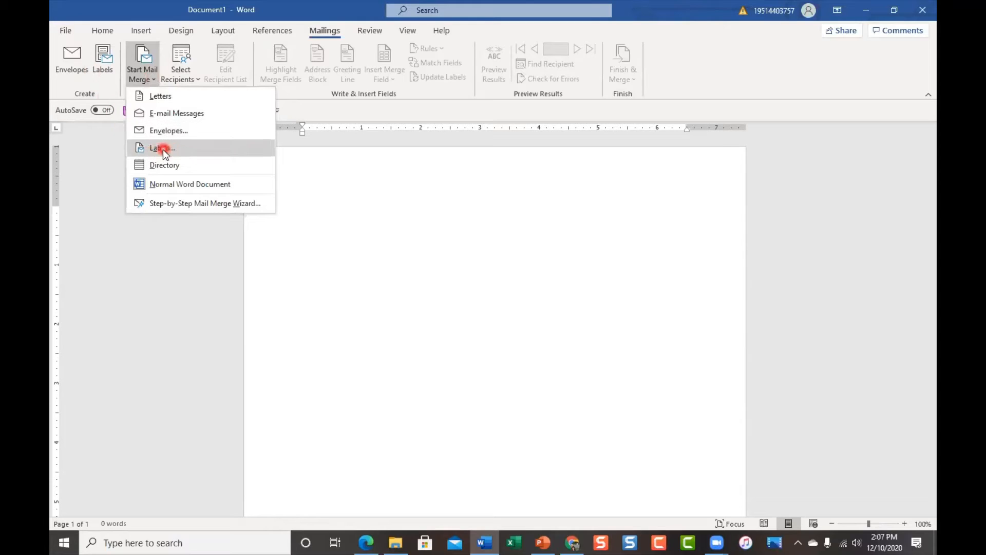
left_click(172, 148)
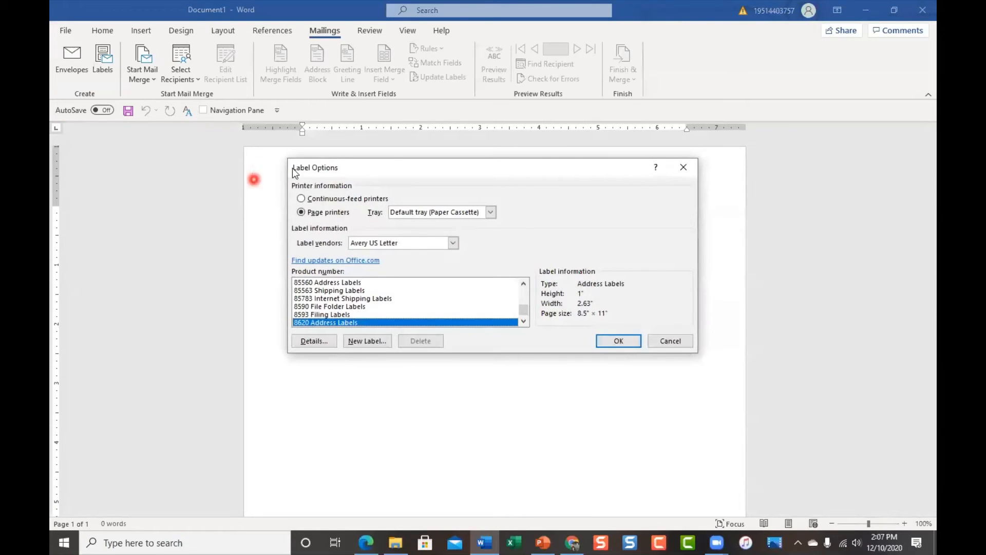
left_click_drag(438, 178, 506, 236)
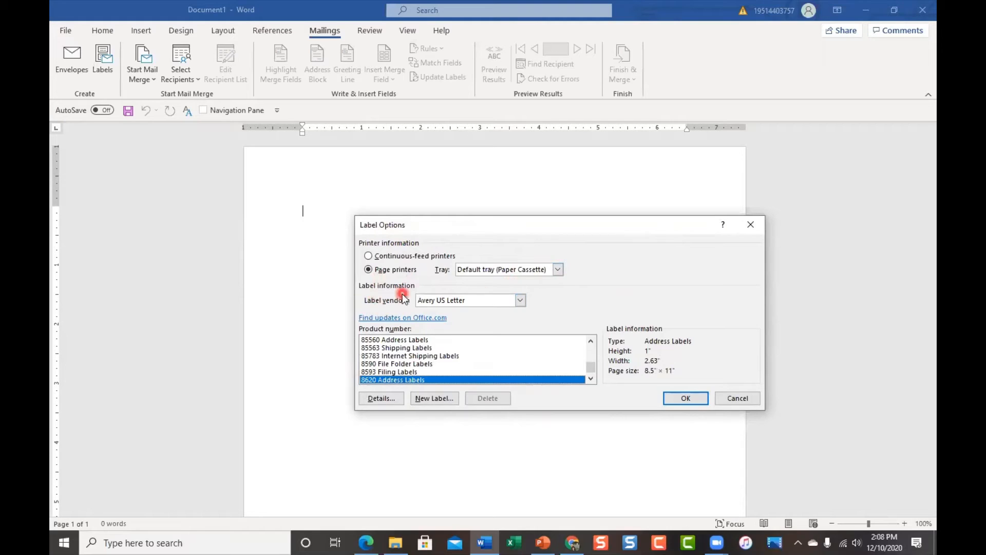
Browse the available label vendors and choose Avery US Letter.
left_click(521, 300)
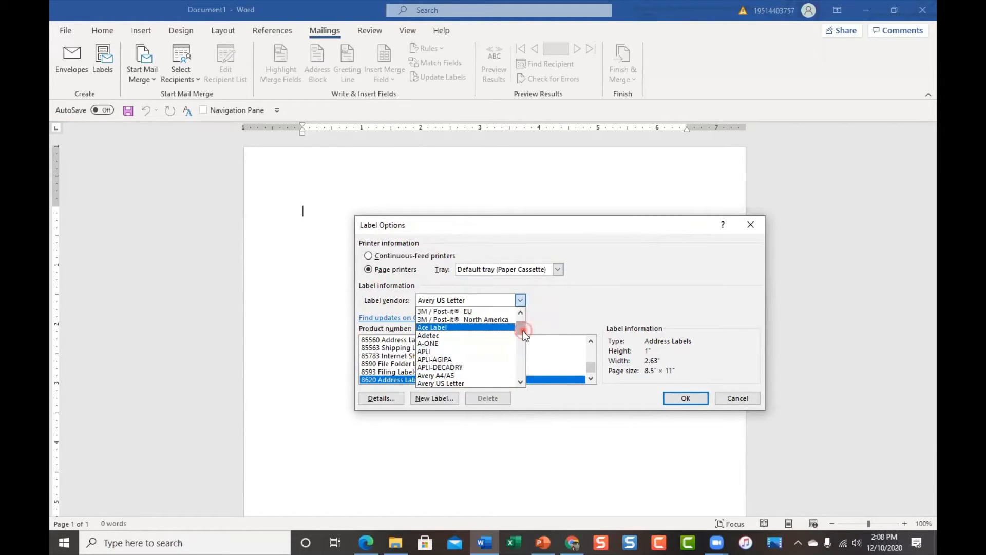
mouse_move(523, 331)
left_mouse_down()
mouse_move(522, 373)
mouse_move(524, 320)
left_mouse_up()
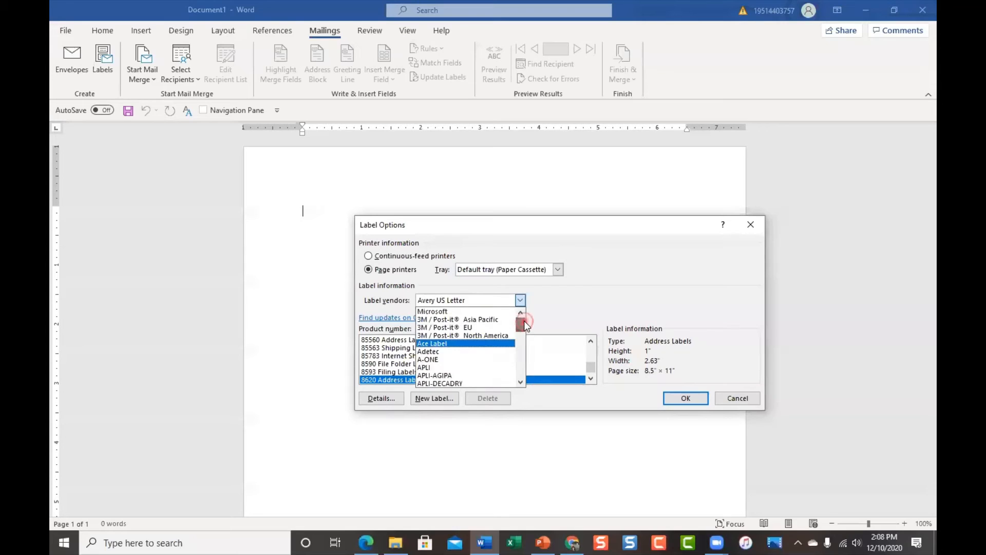
left_click(451, 344)
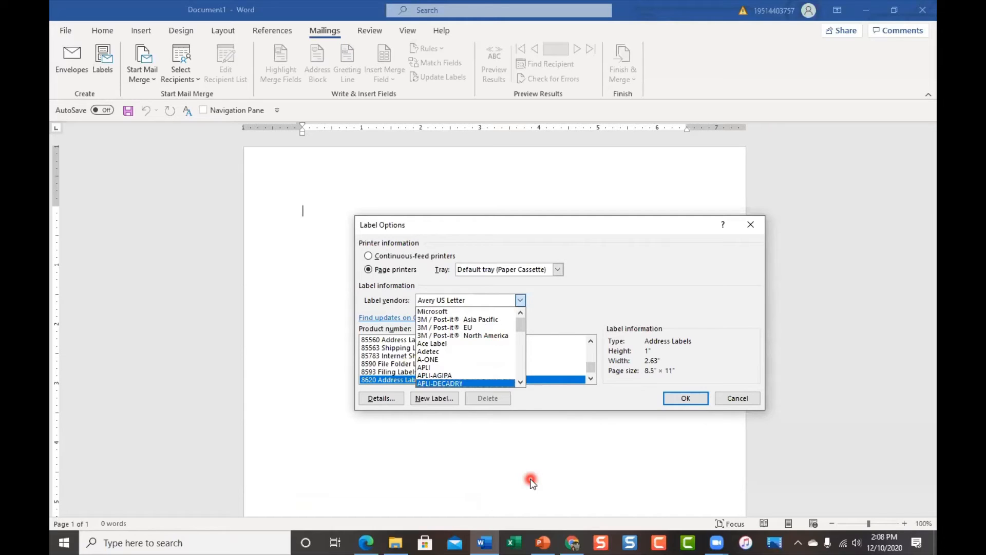
left_click(468, 300)
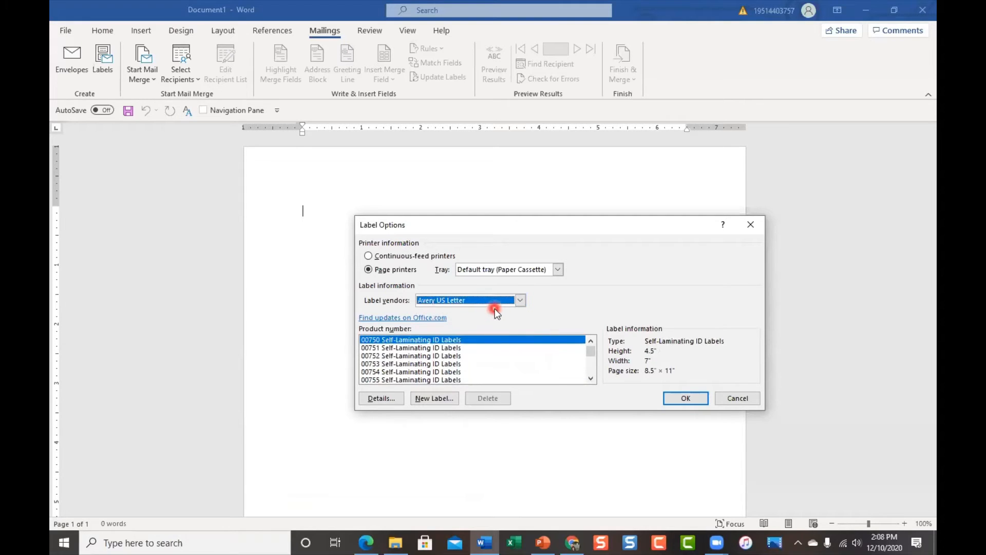
left_click(521, 300)
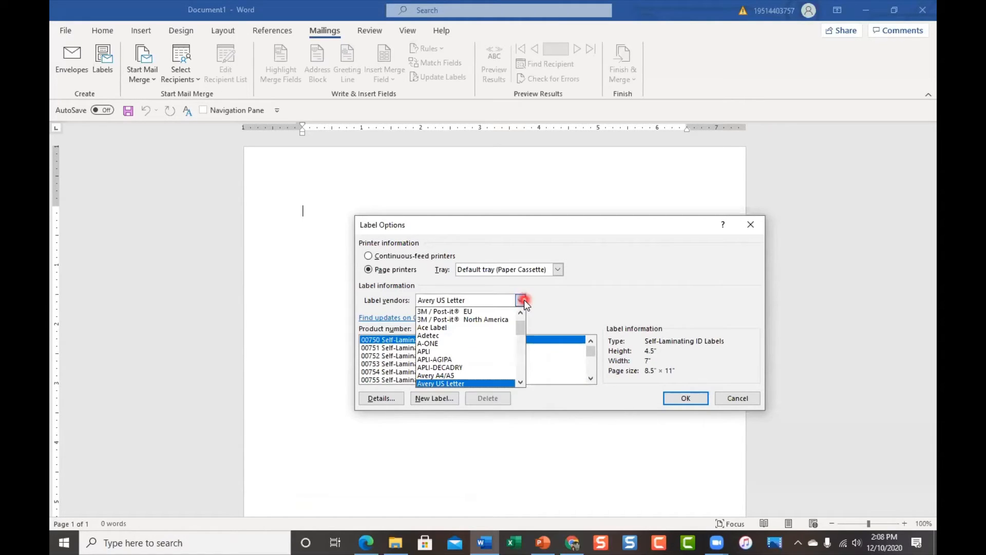
left_click(476, 383)
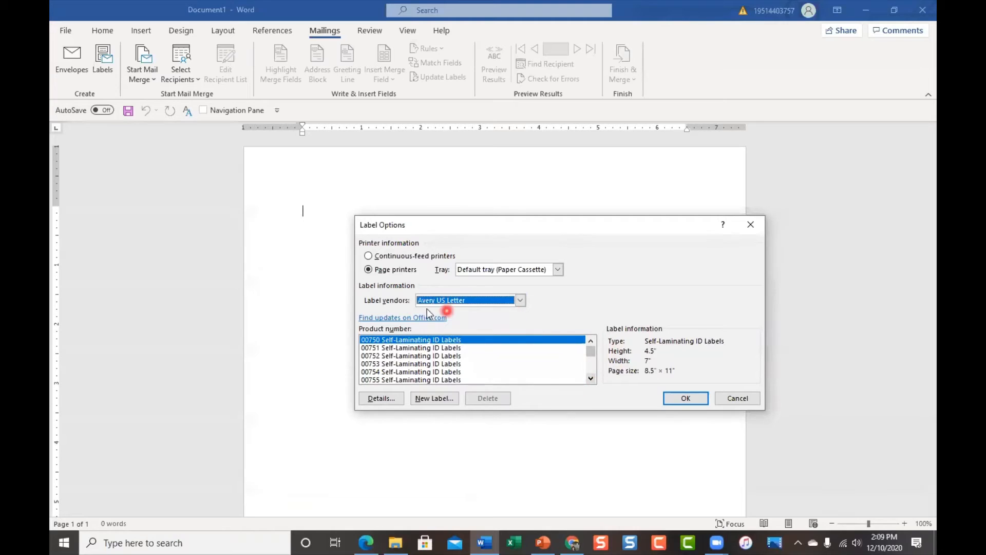
Choose product 8620 Address Labels and create the label sheet.
left_click_drag(591, 380, 591, 380)
left_click_drag(591, 380, 591, 380)
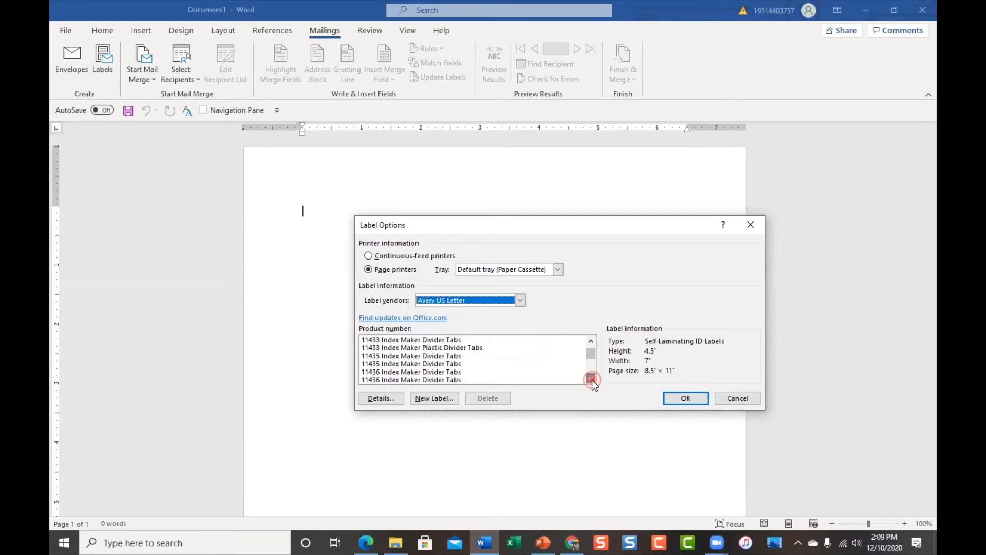
left_click_drag(592, 380, 591, 380)
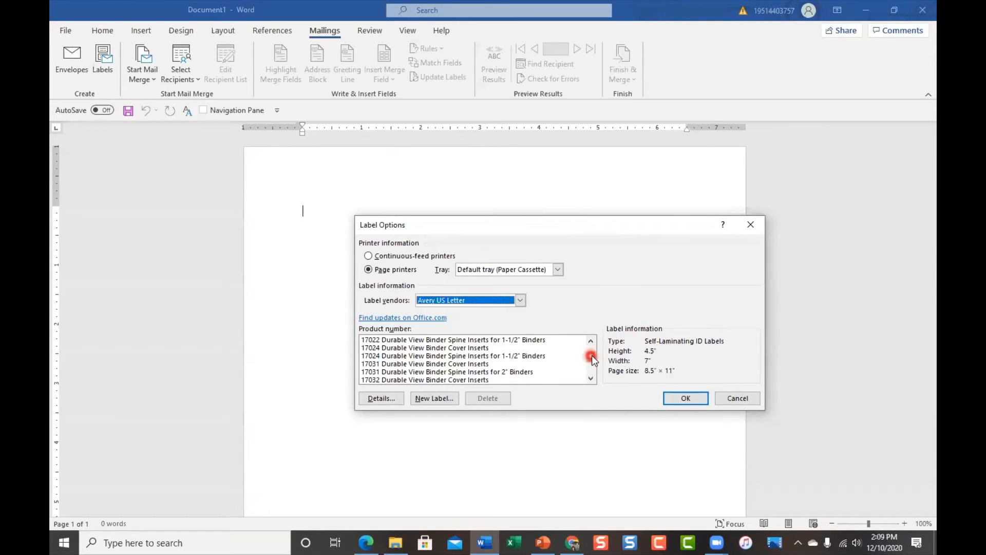
left_click_drag(593, 357, 597, 370)
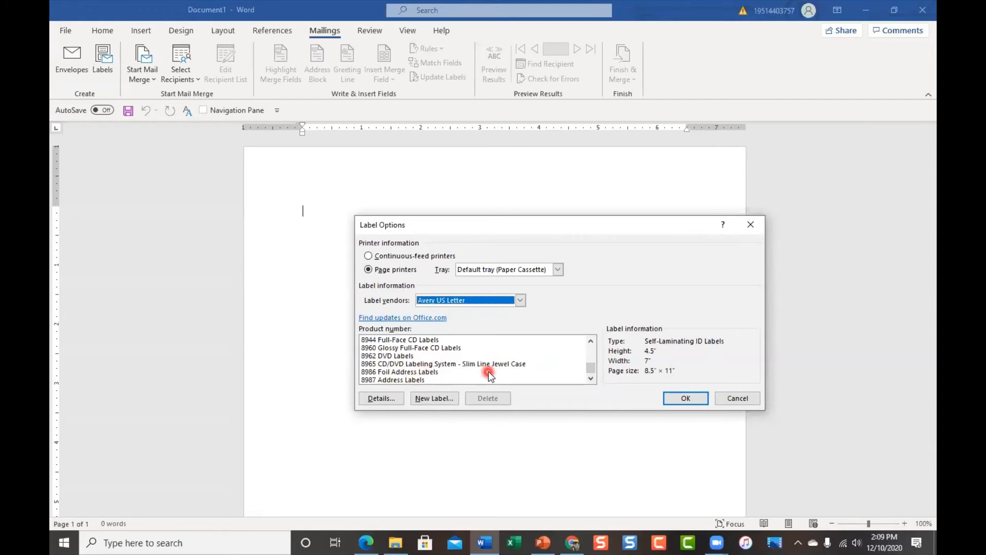
left_click(593, 339)
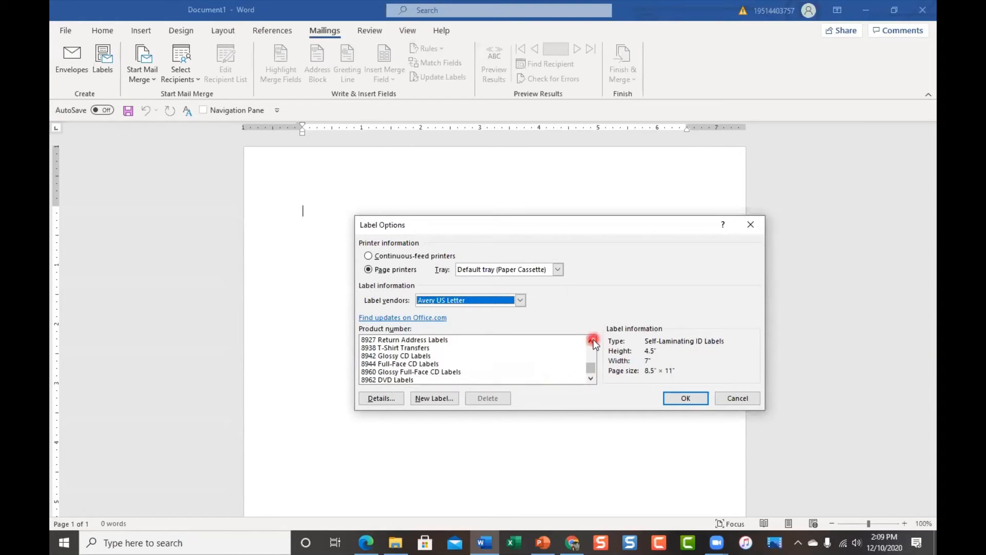
left_click_drag(593, 339, 593, 339)
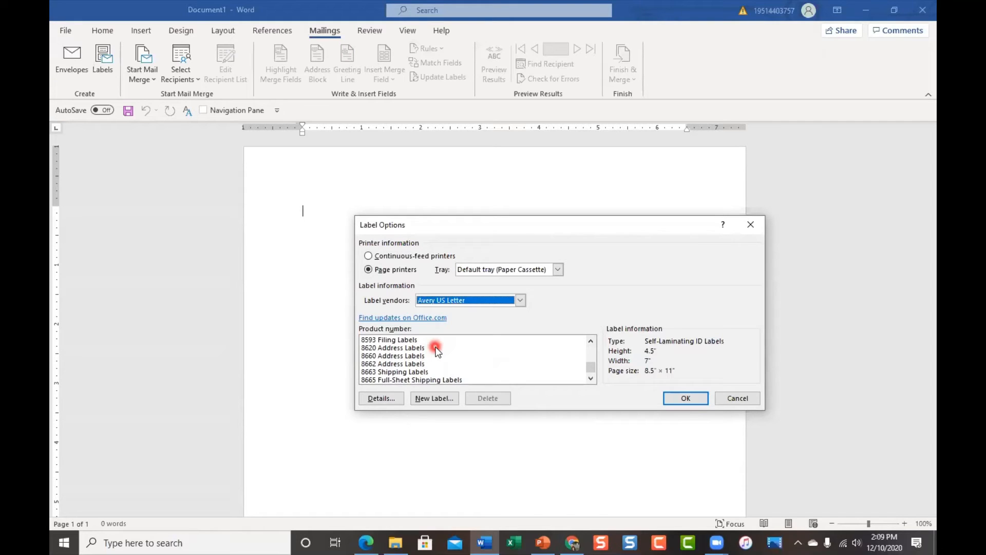
left_click(405, 348)
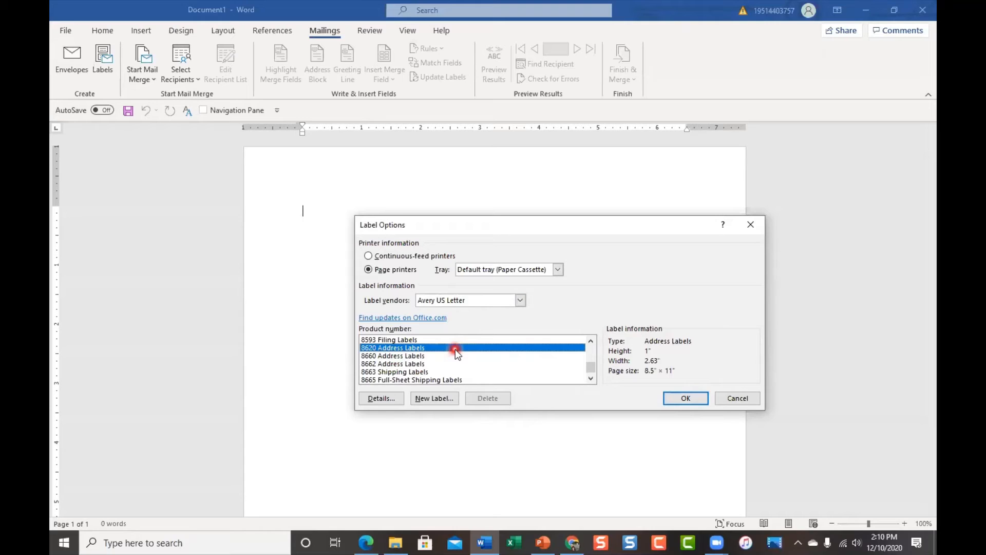
left_click(679, 398)
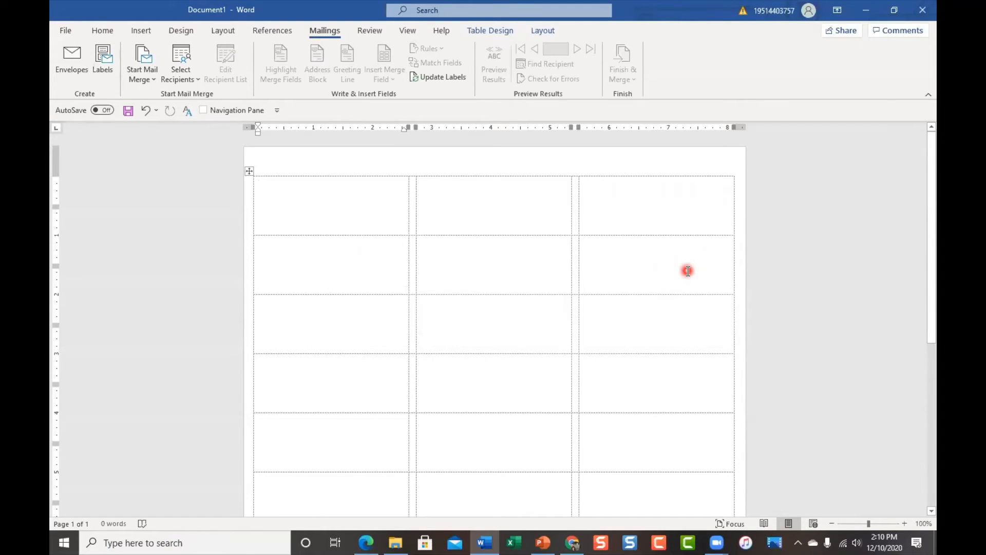
Hide the label table's gridlines, turn them back on, and return to the mail merge tools.
left_click(493, 31)
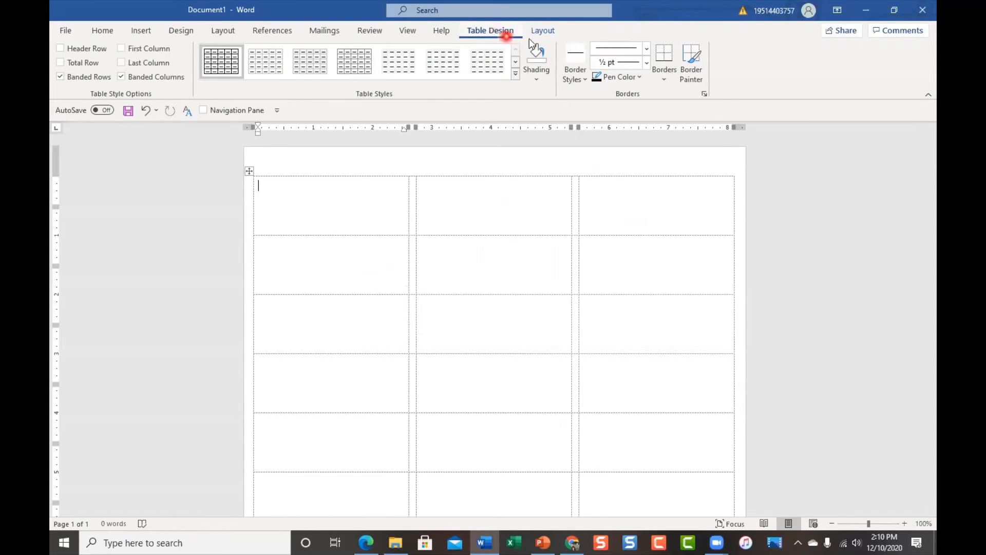
left_click(545, 33)
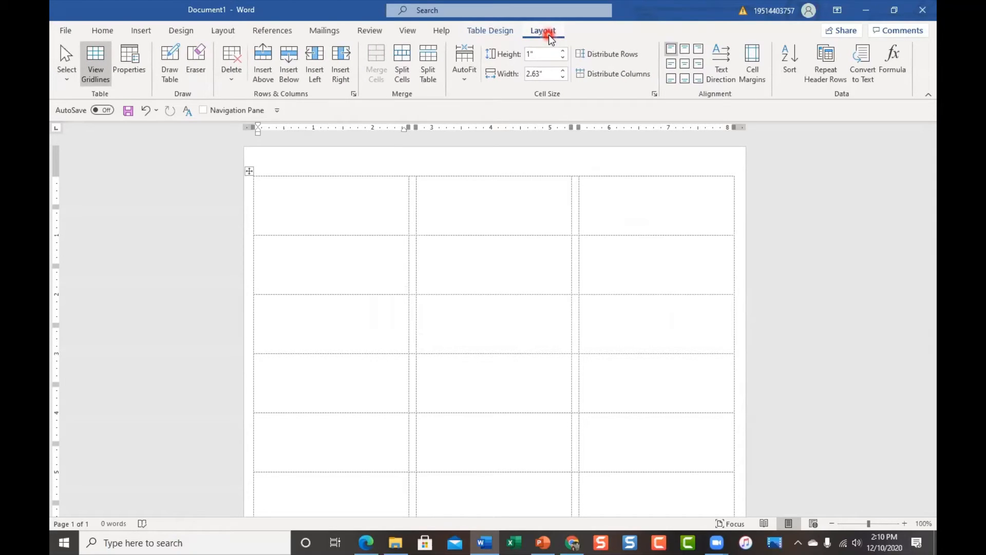
left_click(503, 40)
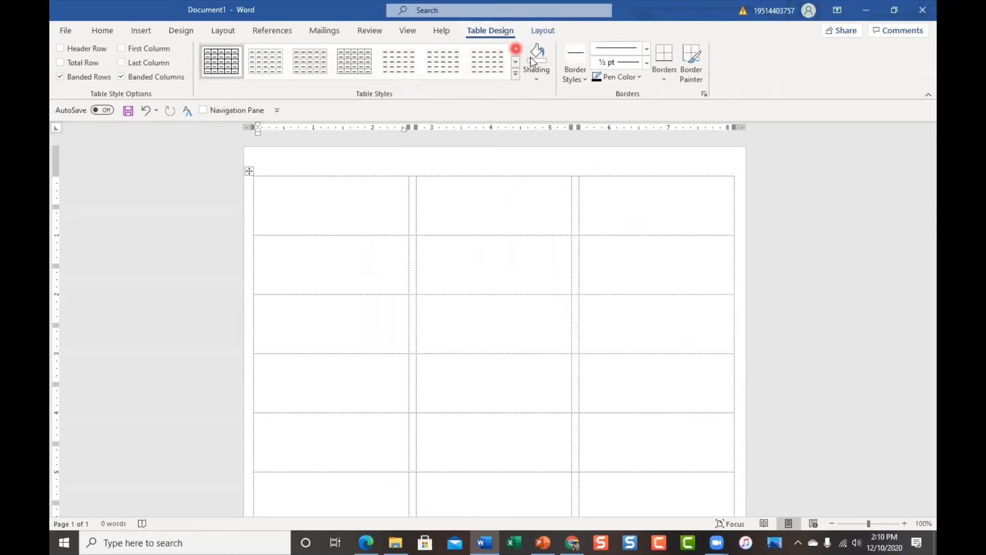
left_click(667, 81)
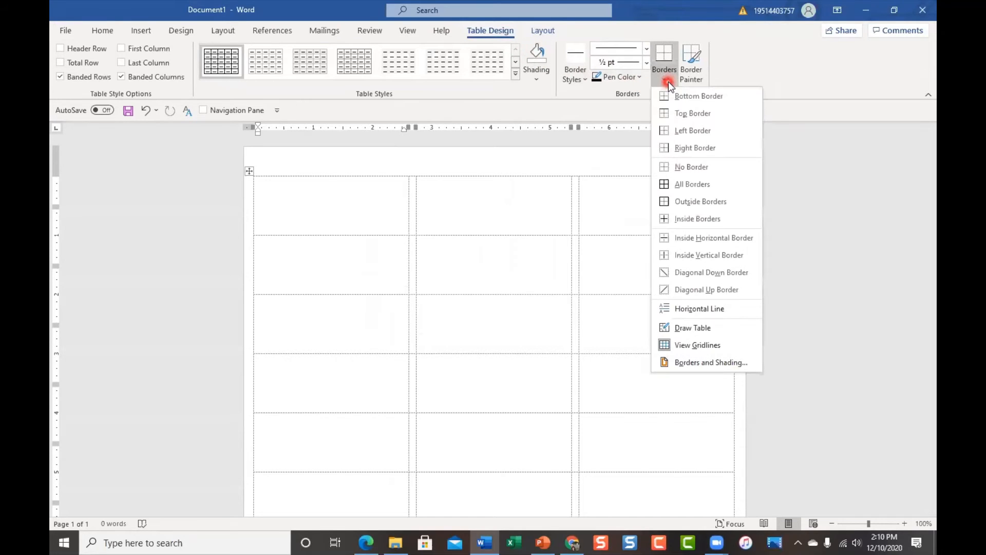
left_click(712, 347)
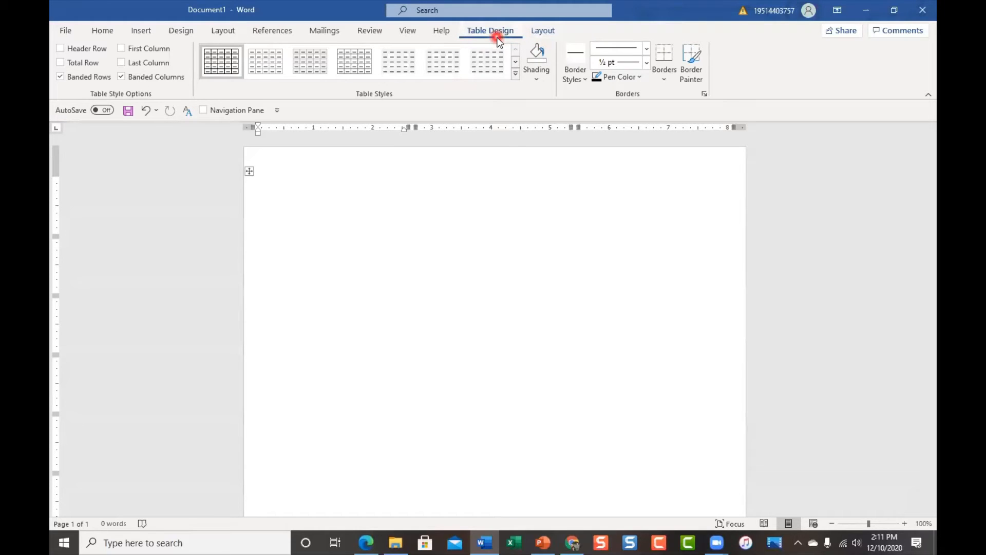
left_click(665, 78)
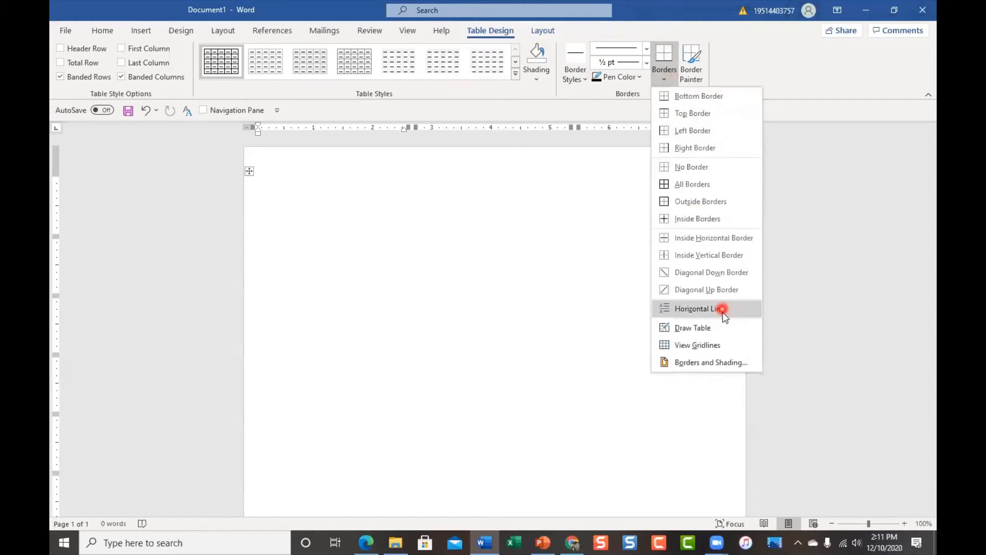
left_click(737, 347)
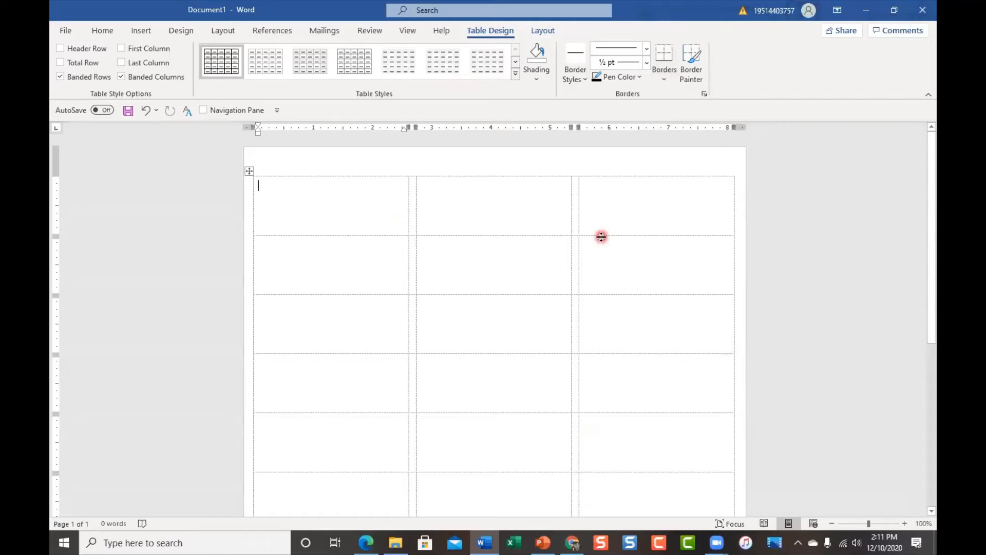
left_click(325, 31)
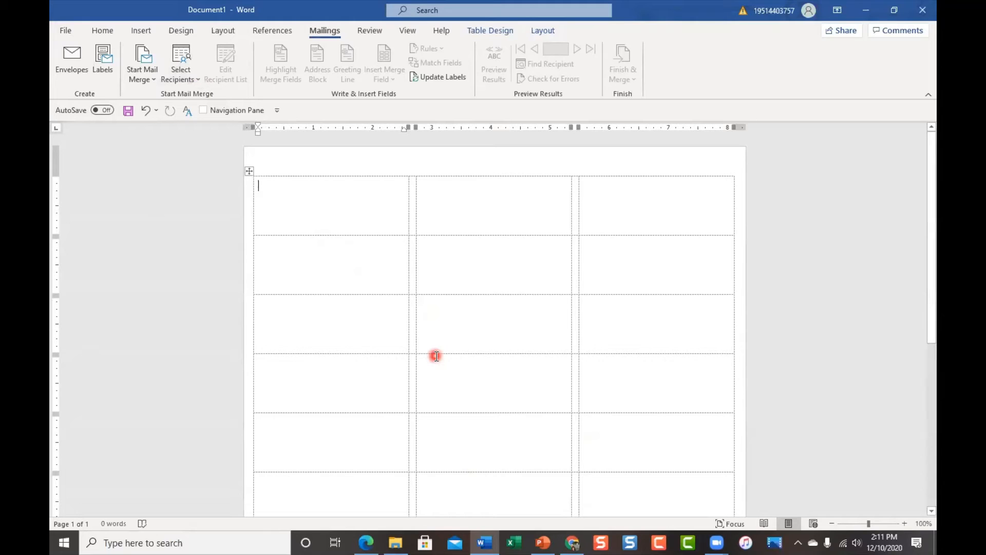
Open the MAIL MERGE DATA SOURCE workbook from the class files folder, review its name and address columns, and return to the label document.
left_click(396, 542)
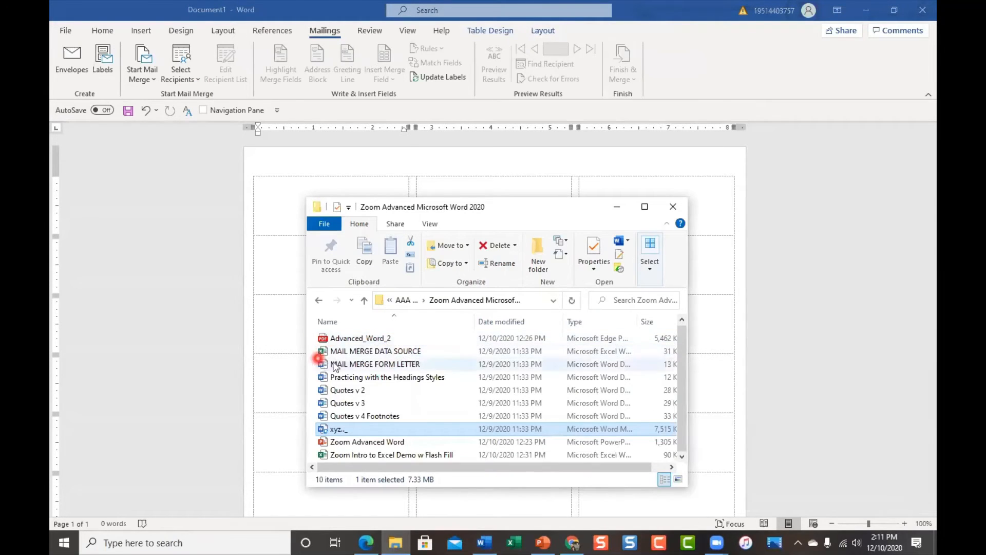
double_click(446, 351)
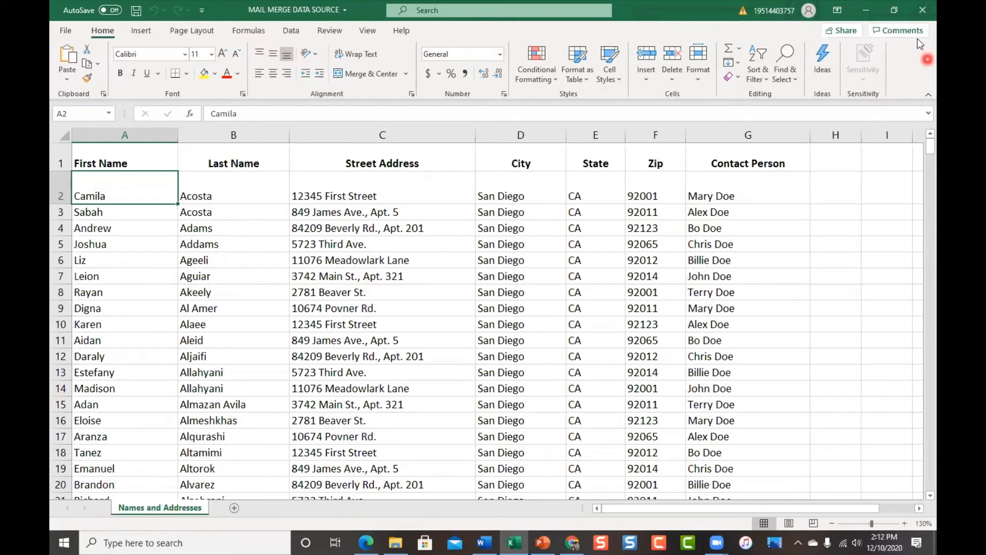
left_click(918, 10)
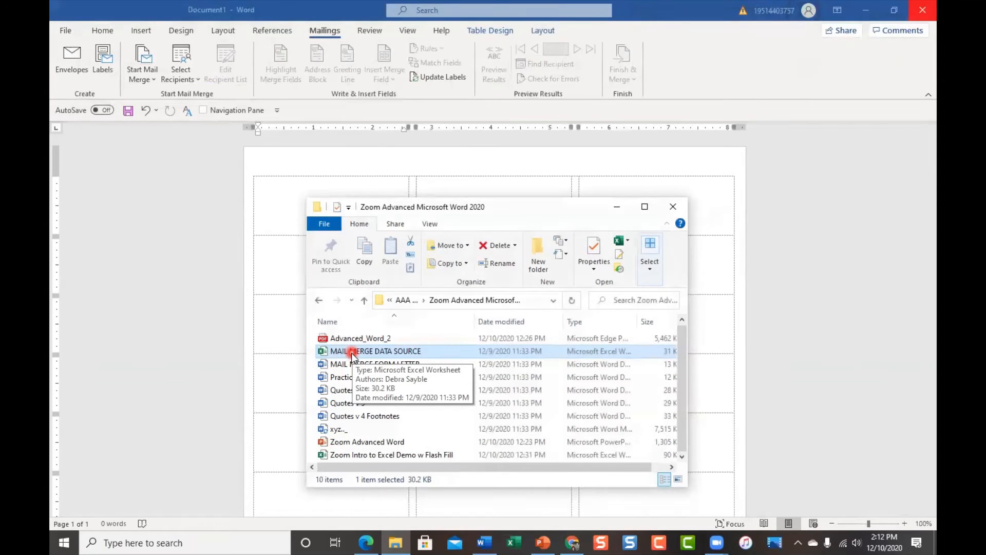
left_click(617, 209)
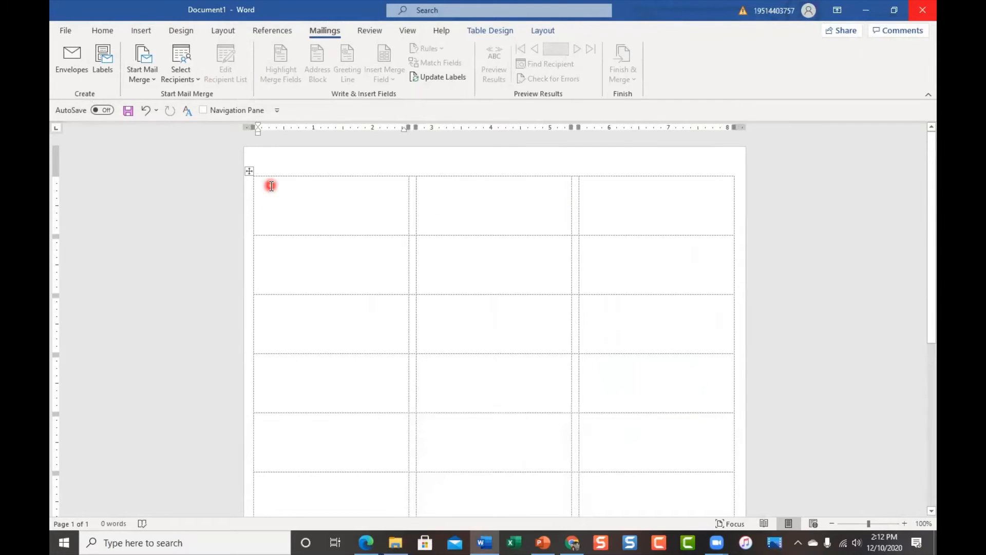
Start selecting the label recipients from an existing list and move the data source dialog over the middle of the document.
left_click(153, 78)
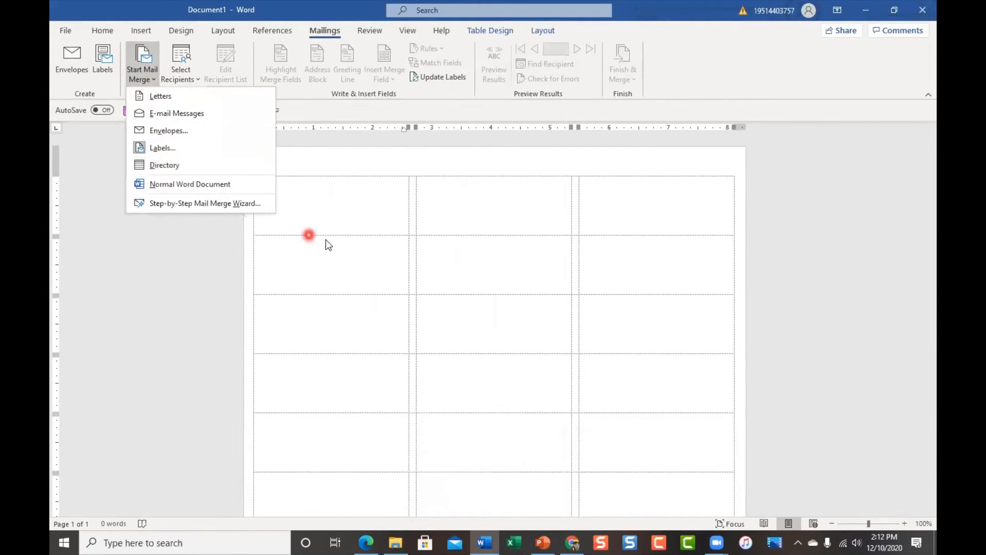
left_click(307, 90)
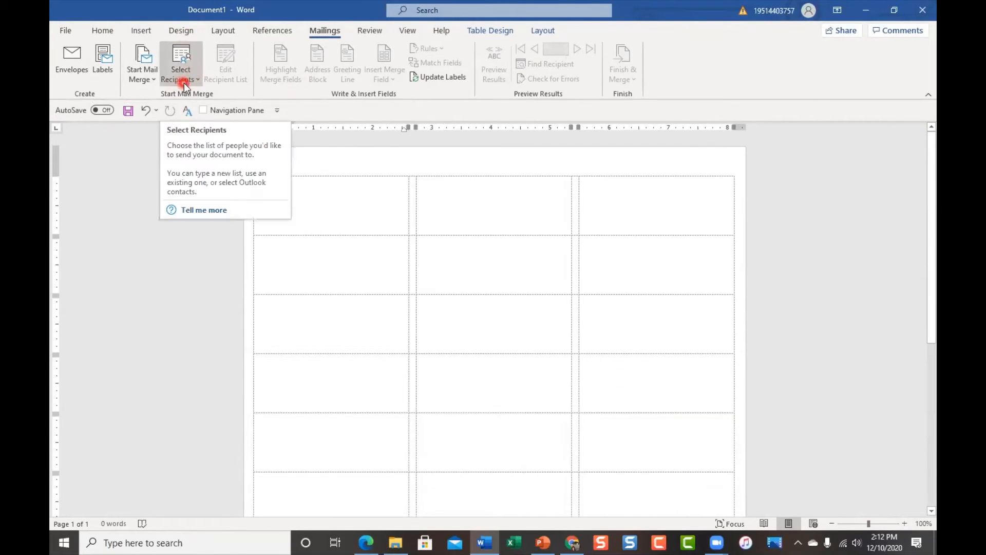
left_click(200, 81)
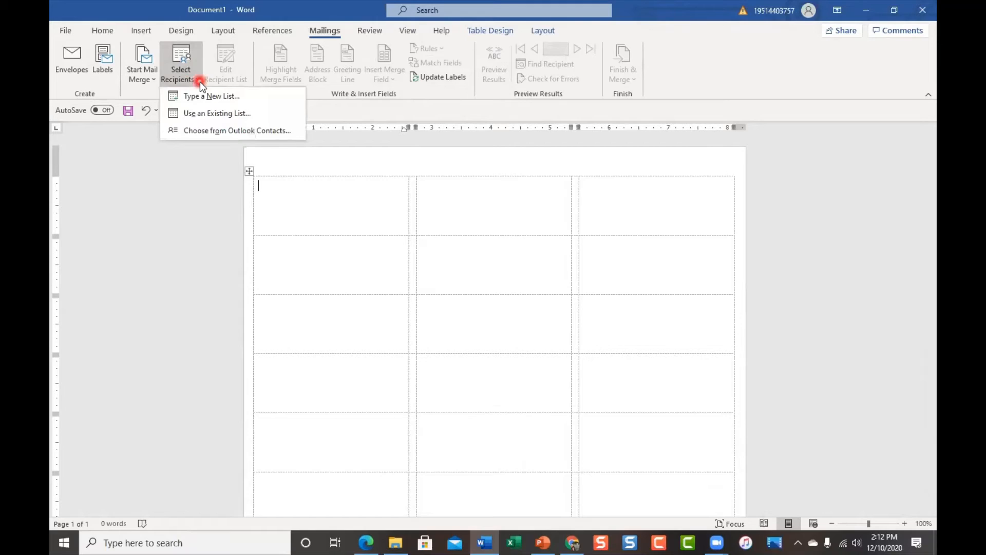
left_click(258, 118)
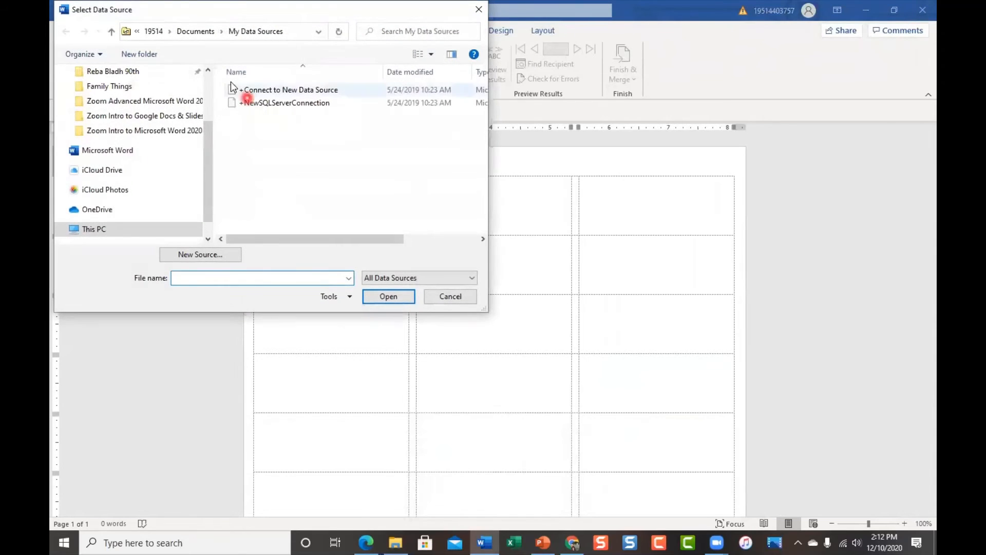
left_click_drag(177, 11, 353, 103)
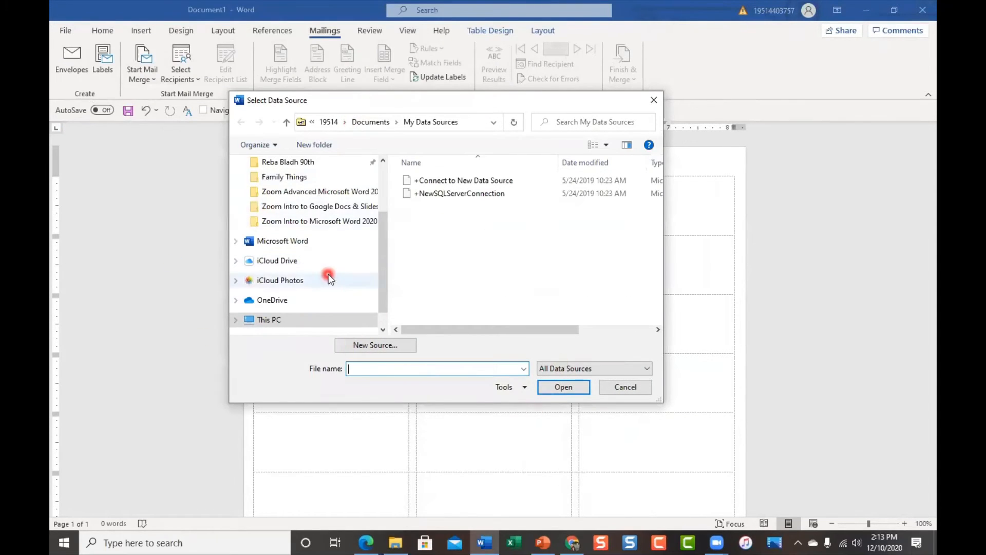
Open MAIL MERGE DATA SOURCE from the Zoom Advanced Microsoft Word 2020 folder within AAA Zoom Class Files 2020 on the Desktop.
scroll(328, 274, "up", 1)
scroll(329, 273, "up", 2)
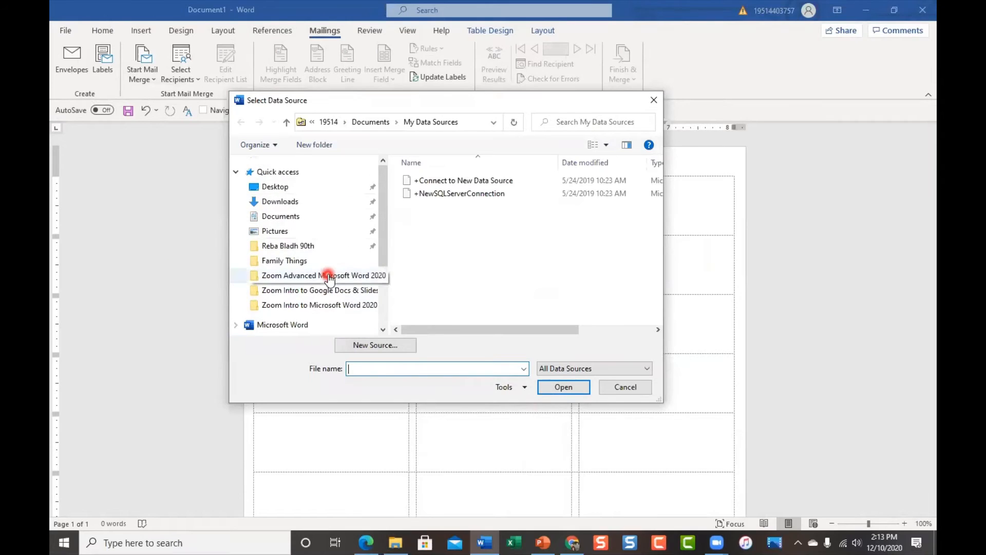
left_click(296, 188)
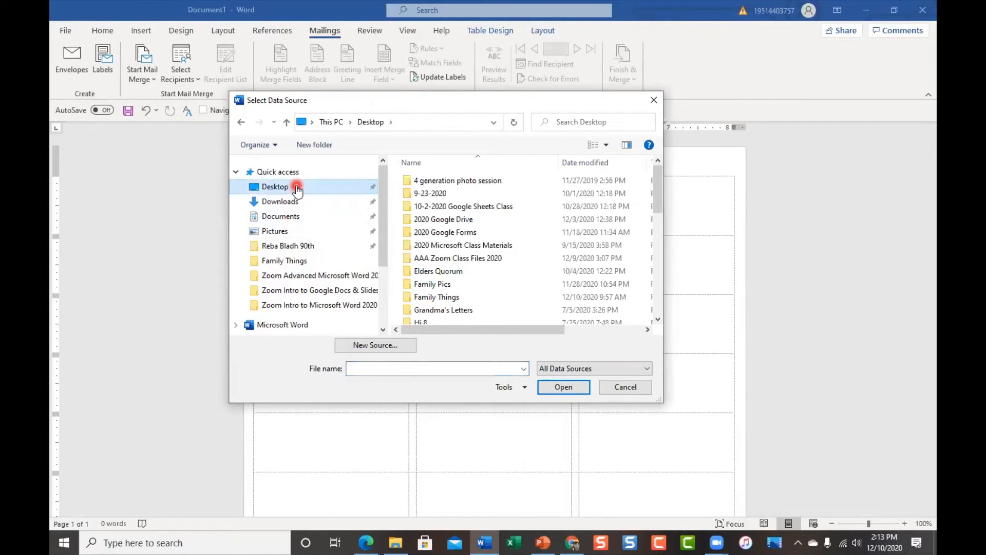
double_click(445, 259)
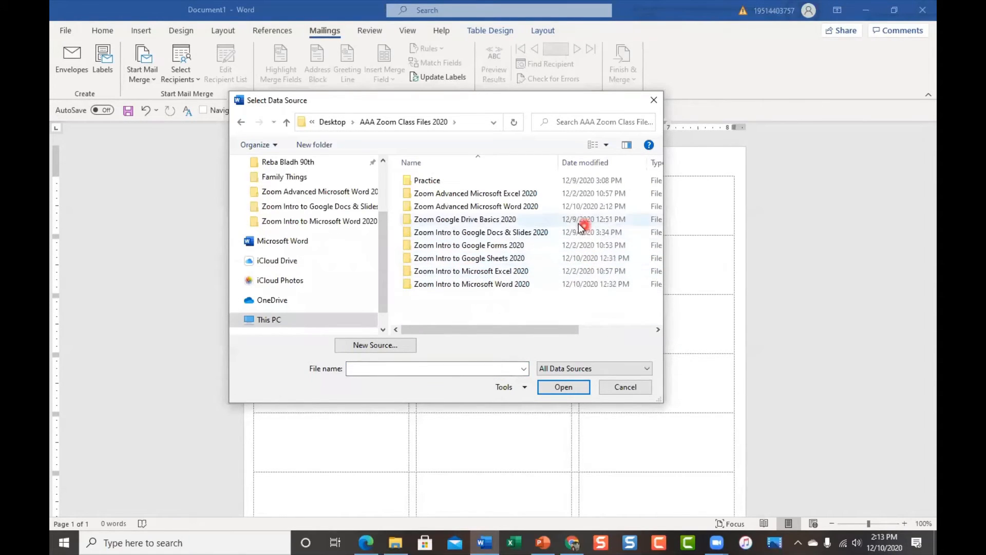
double_click(449, 207)
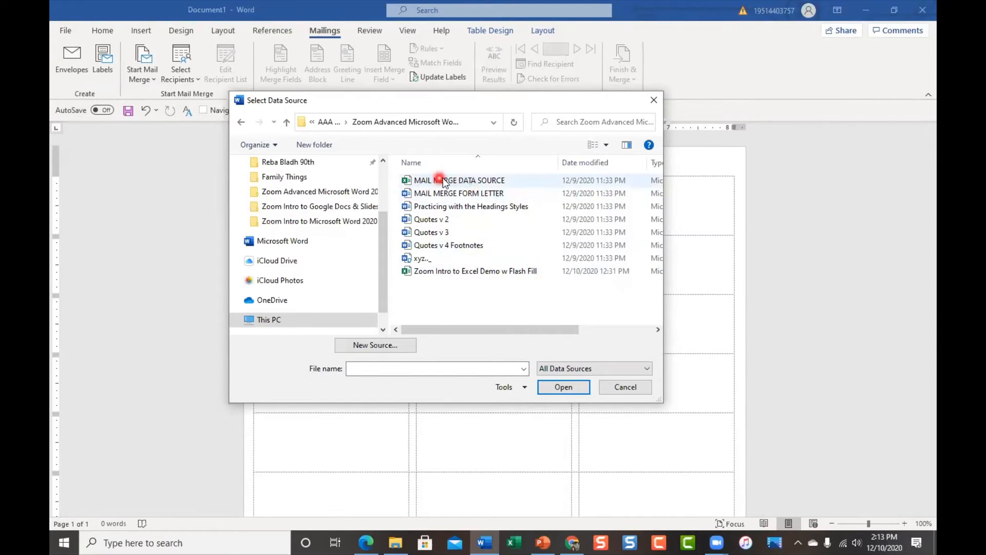
left_click(492, 183)
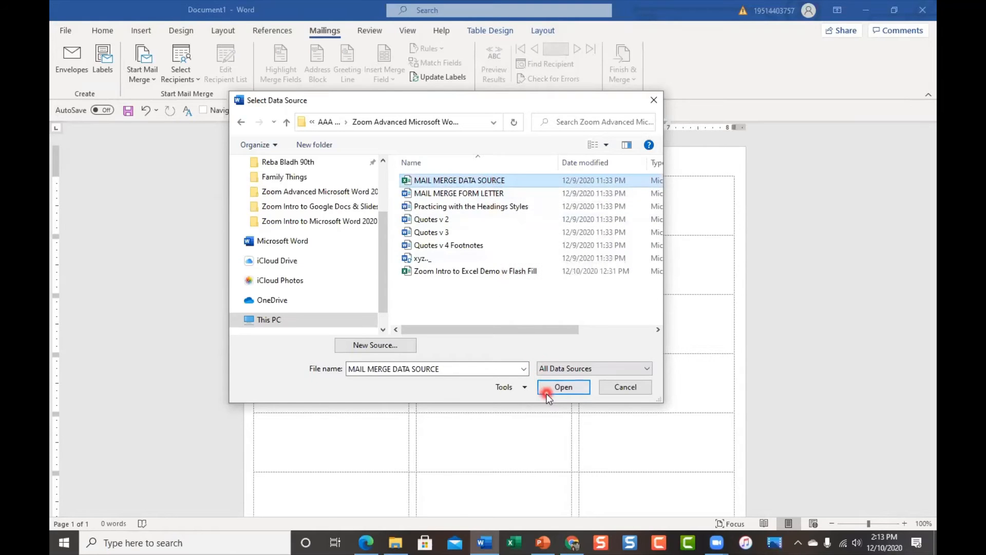
double_click(464, 181)
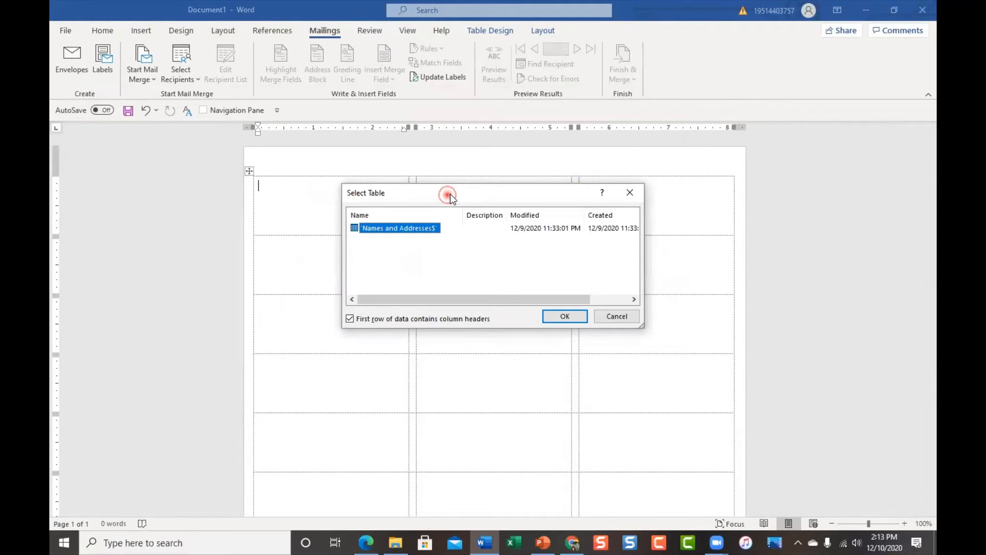
Connect the labels to the Names and Addresses$ table, keeping the first row of data as column headers.
left_click_drag(450, 197, 602, 174)
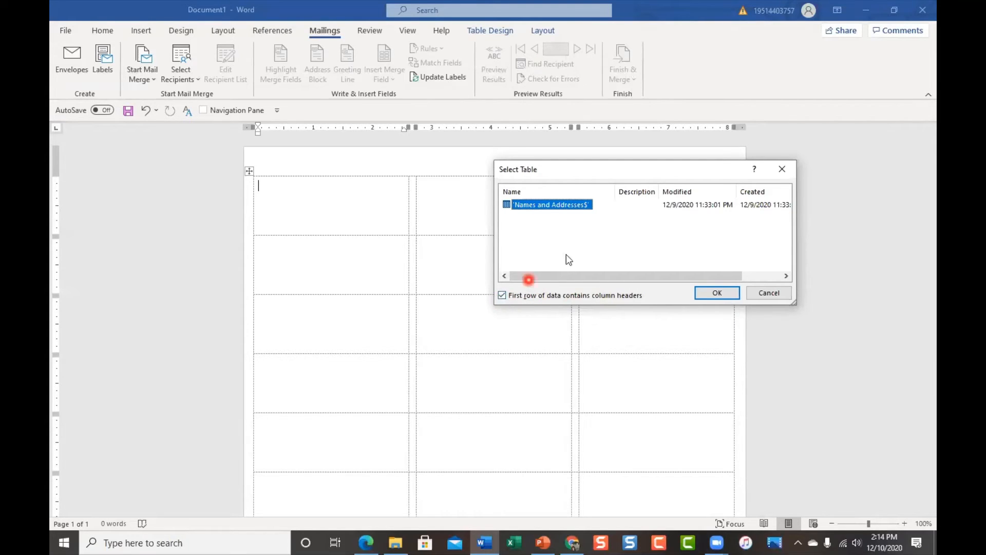
left_click(514, 205)
left_click(565, 229)
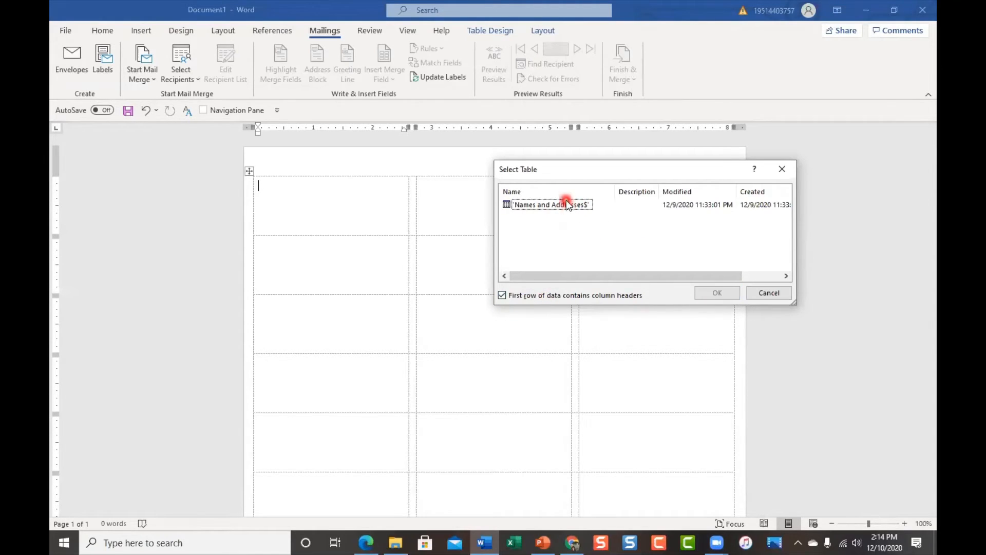
left_click(566, 204)
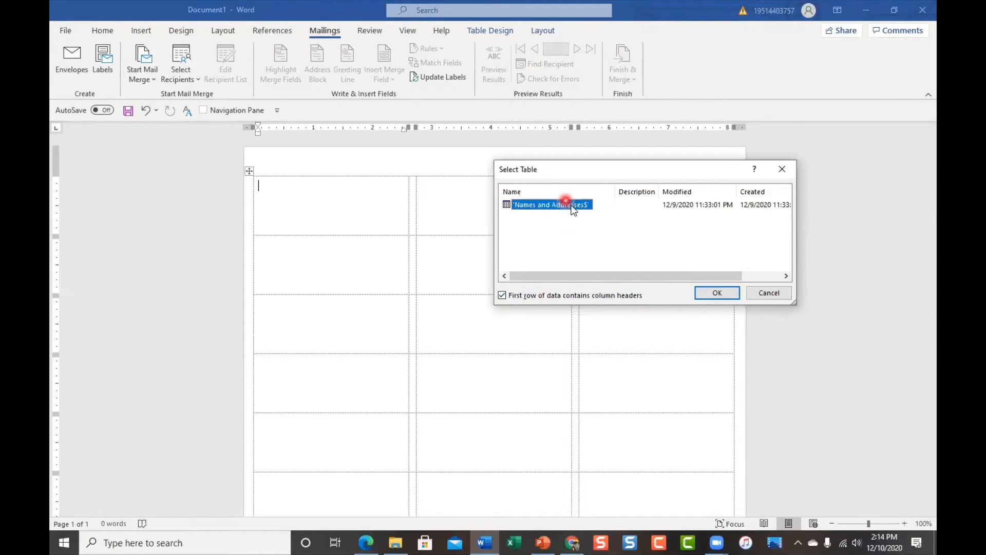
left_click(728, 292)
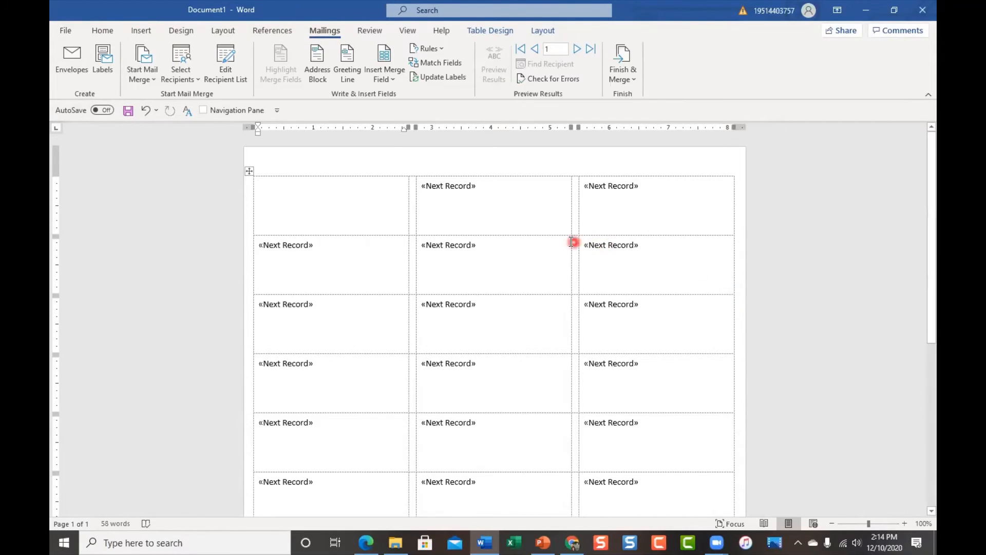
Start inserting an address block in the first label and move its dialog clear of that label.
left_click(319, 54)
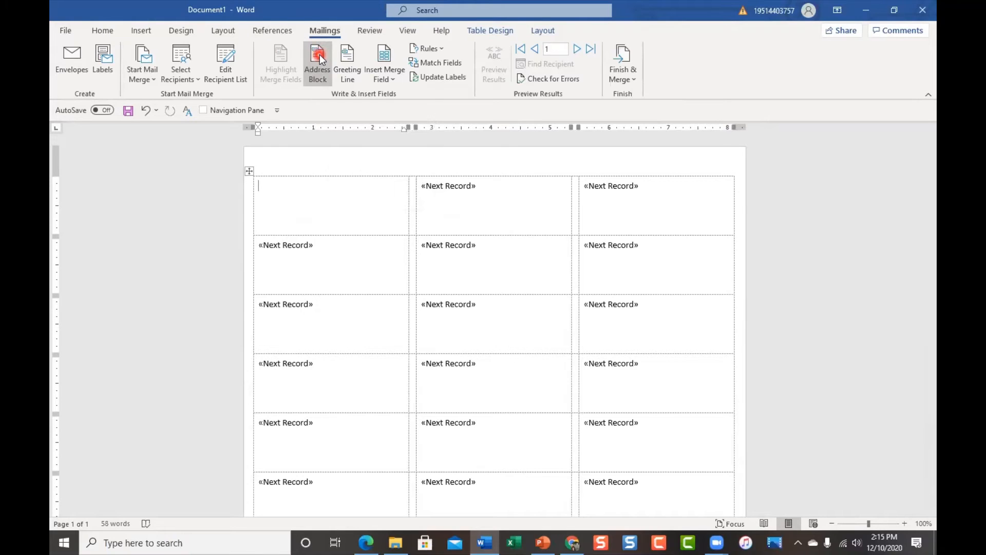
left_click(354, 103)
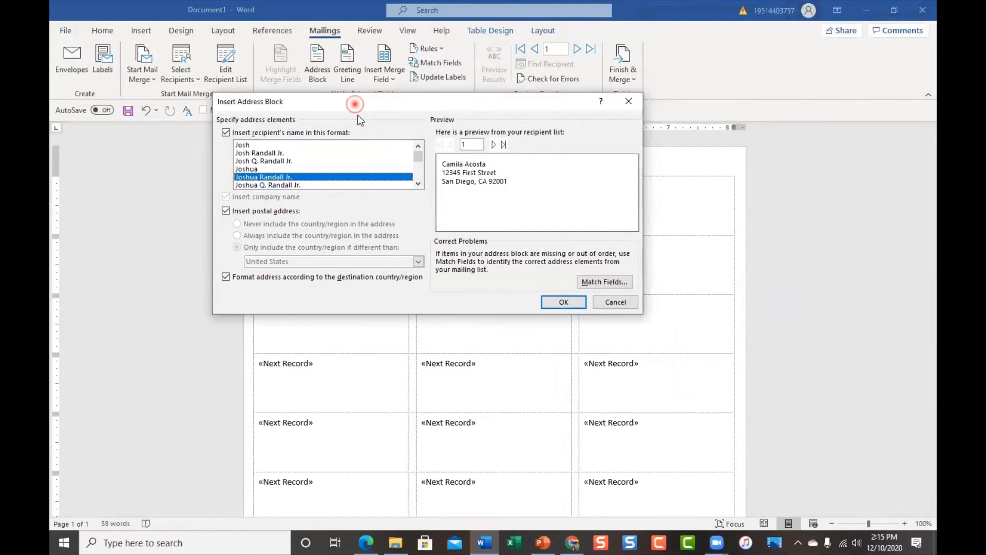
left_click_drag(355, 103, 575, 224)
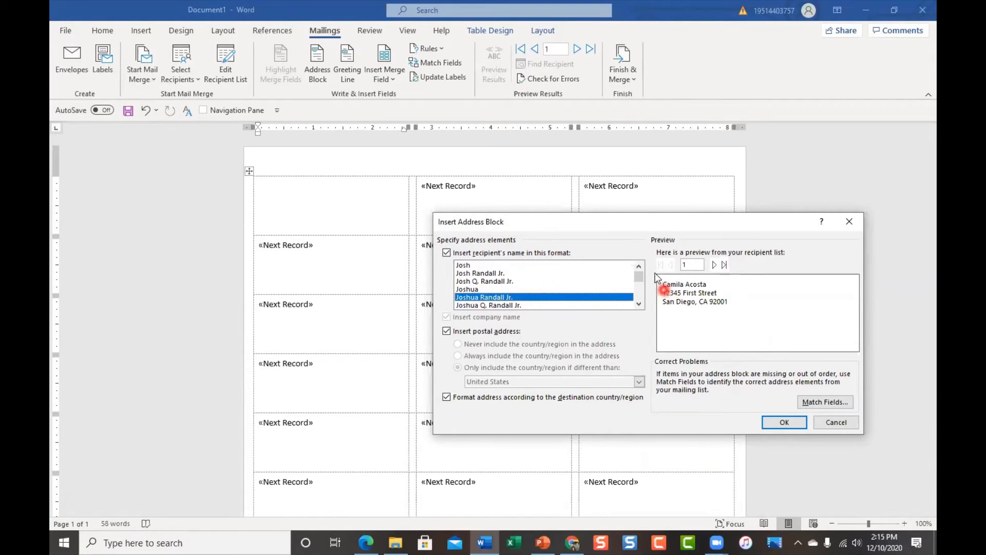
Look through the available recipient name formats for the address block and return to the selected format.
left_click(639, 304)
left_click(639, 304)
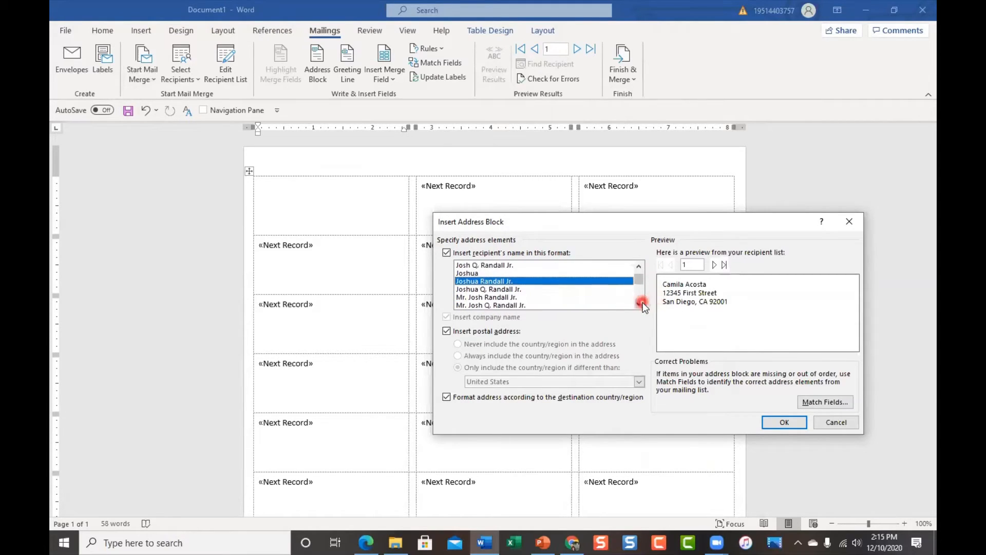
left_click(638, 305)
left_click(637, 305)
left_click(638, 305)
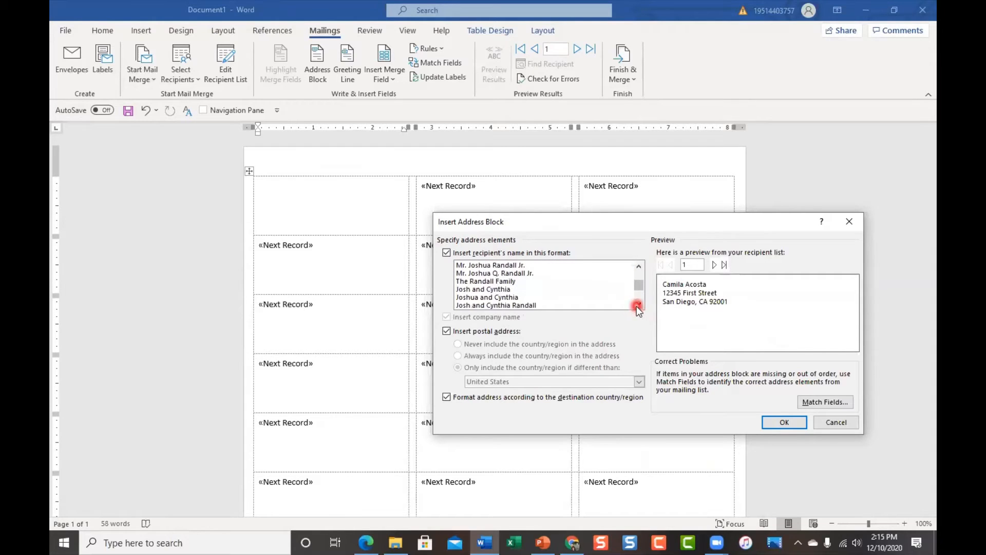
left_click(638, 305)
left_click(638, 305)
left_click(637, 305)
left_click(638, 305)
left_click(638, 305)
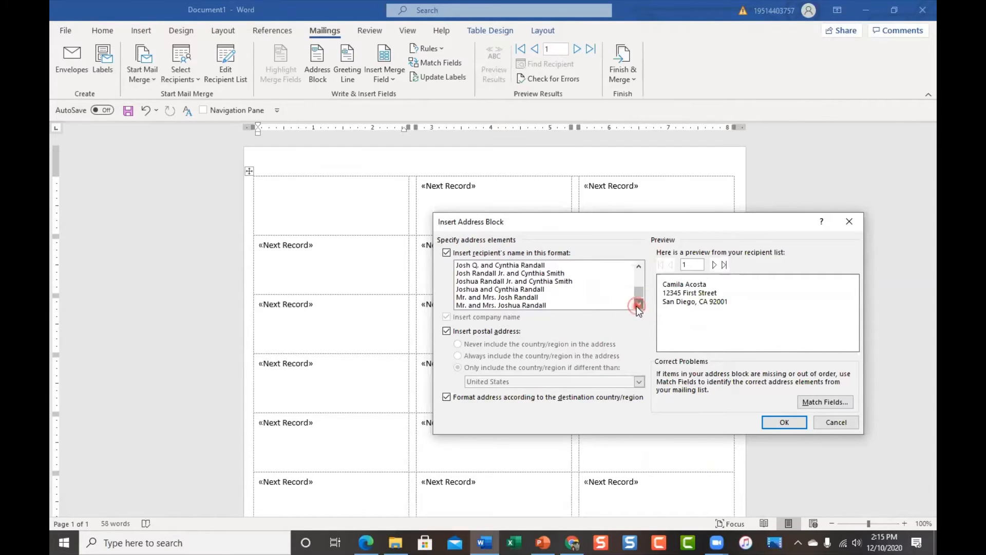
left_click(639, 265)
left_click(639, 266)
left_click(638, 265)
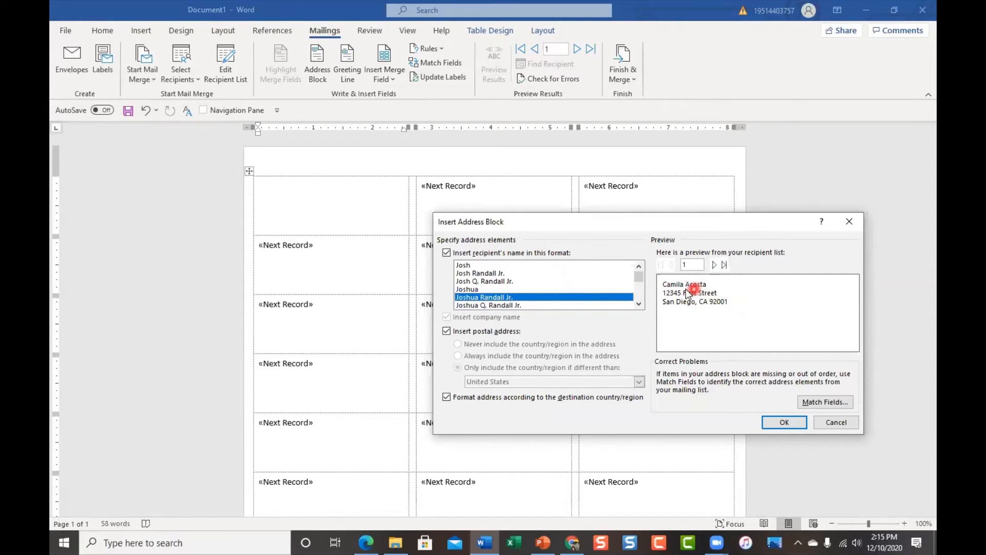
Preview the address block for the following recipients, up to record 4.
left_click(713, 265)
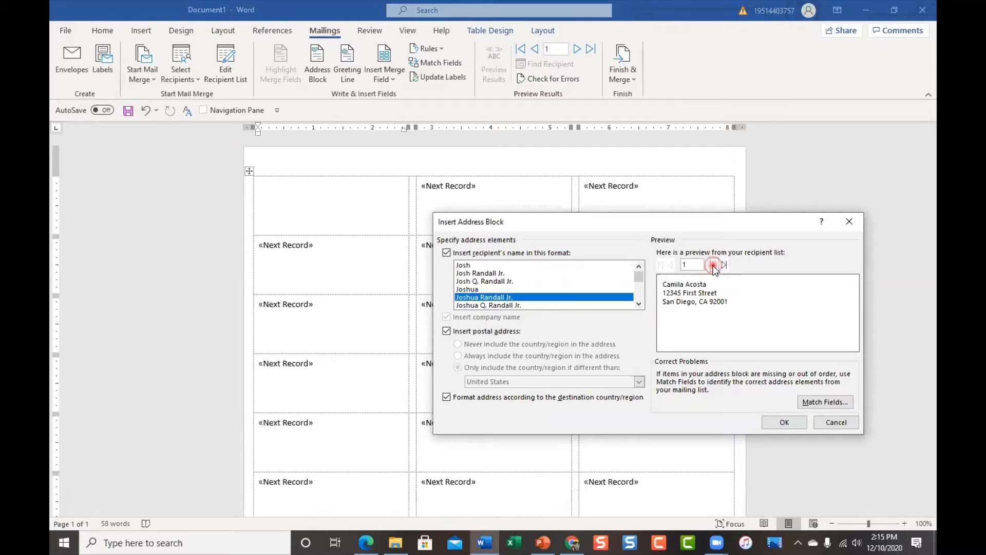
left_click(714, 265)
left_click(713, 265)
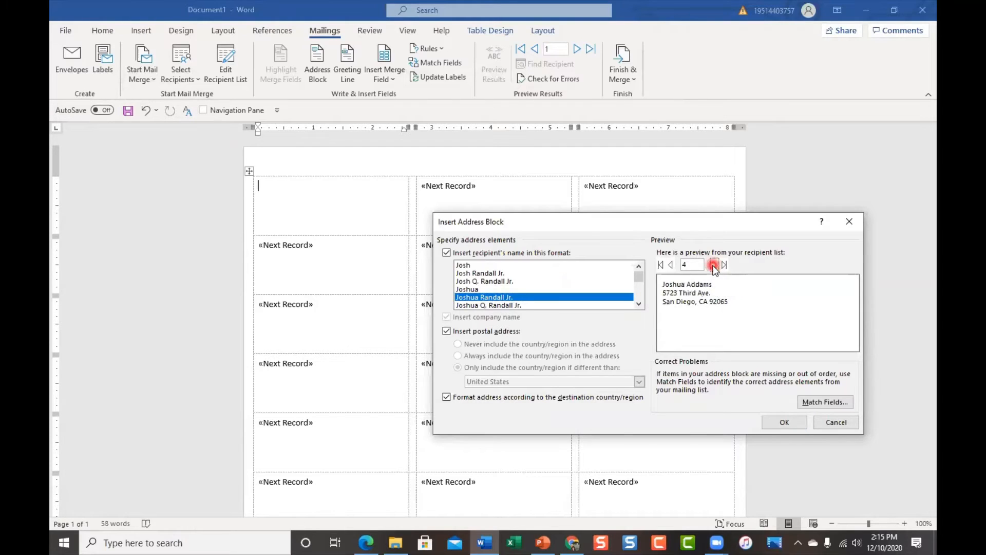
Check several recipients in the address block preview, return to the first record, and insert the address block into the first label.
left_click(714, 265)
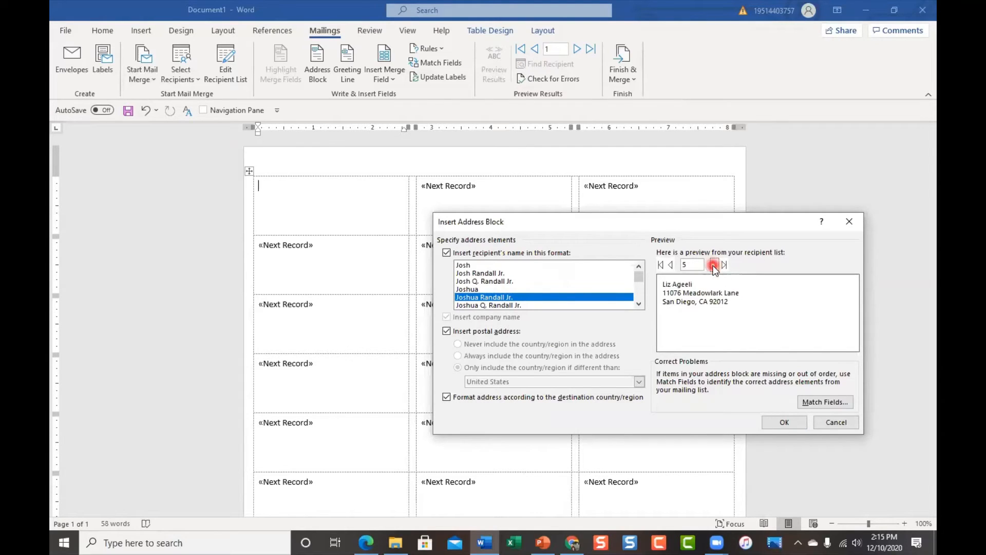
left_click(671, 265)
left_click(670, 265)
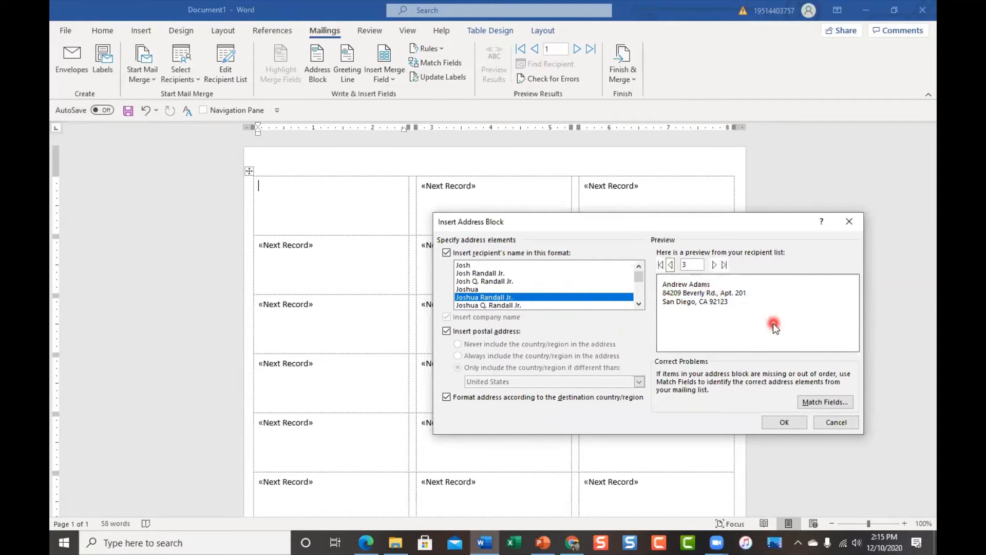
left_click(670, 265)
left_click(669, 265)
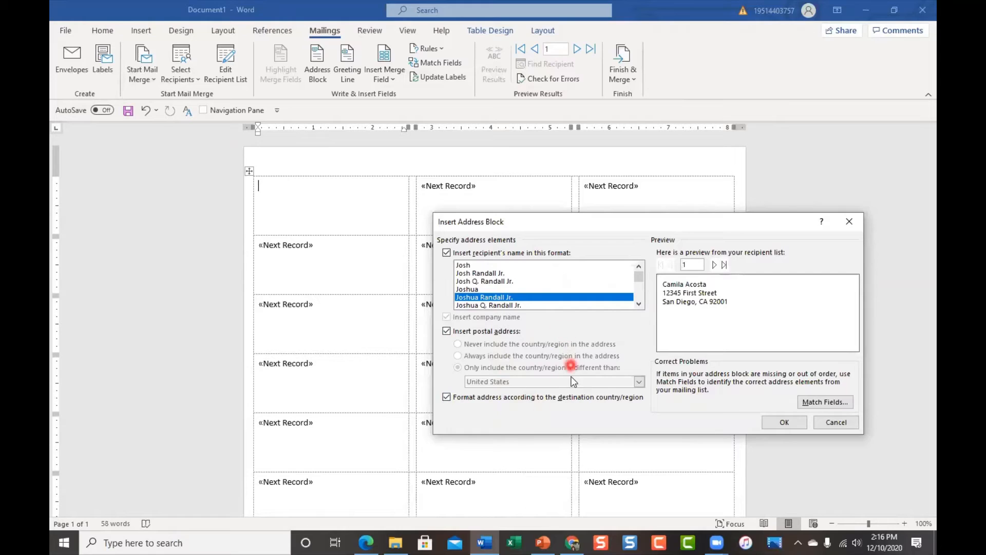
left_click(778, 417)
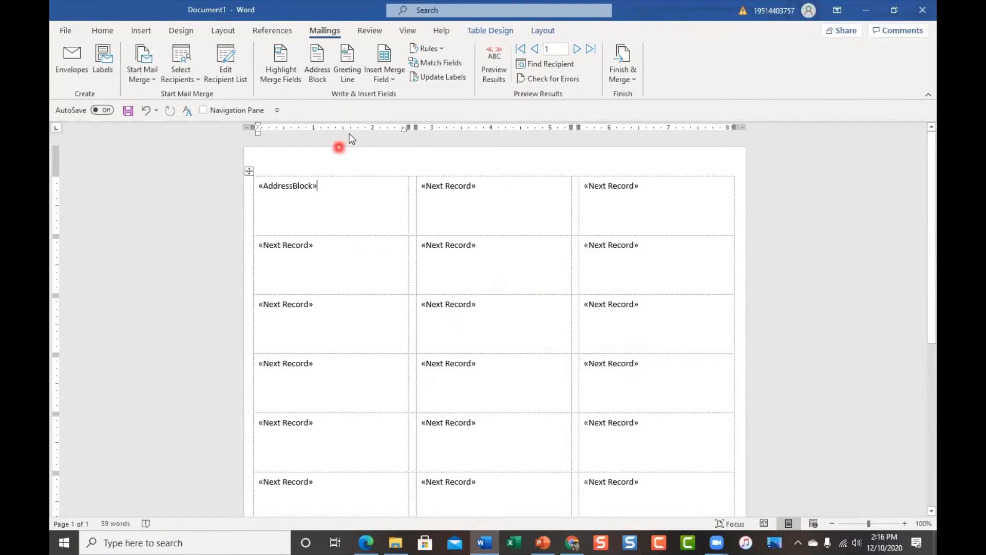
left_click(352, 75)
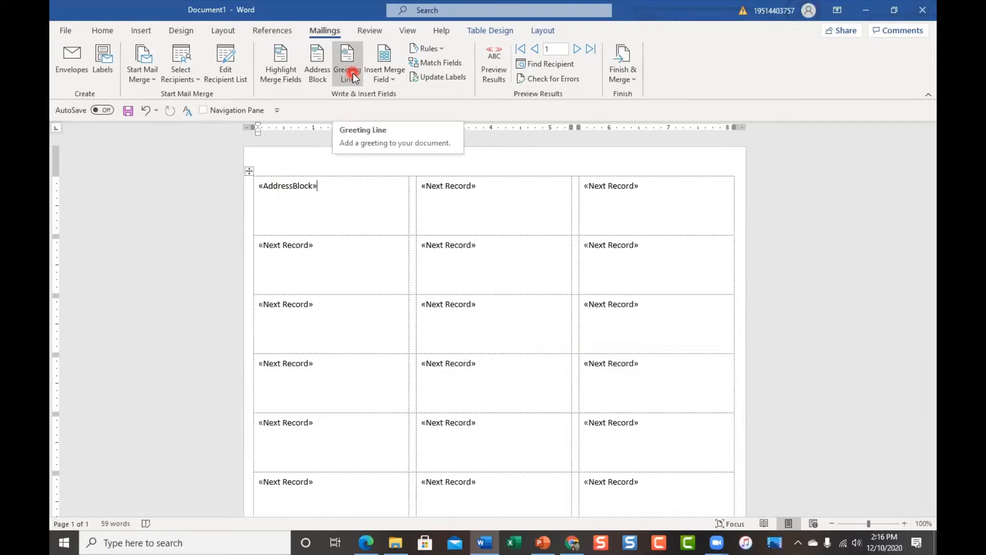
left_click(394, 79)
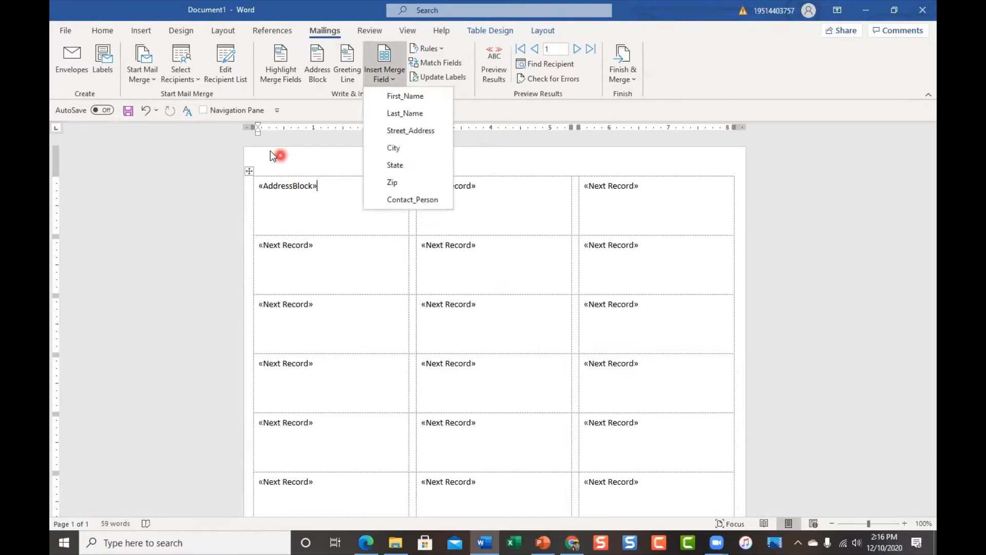
left_click(298, 93)
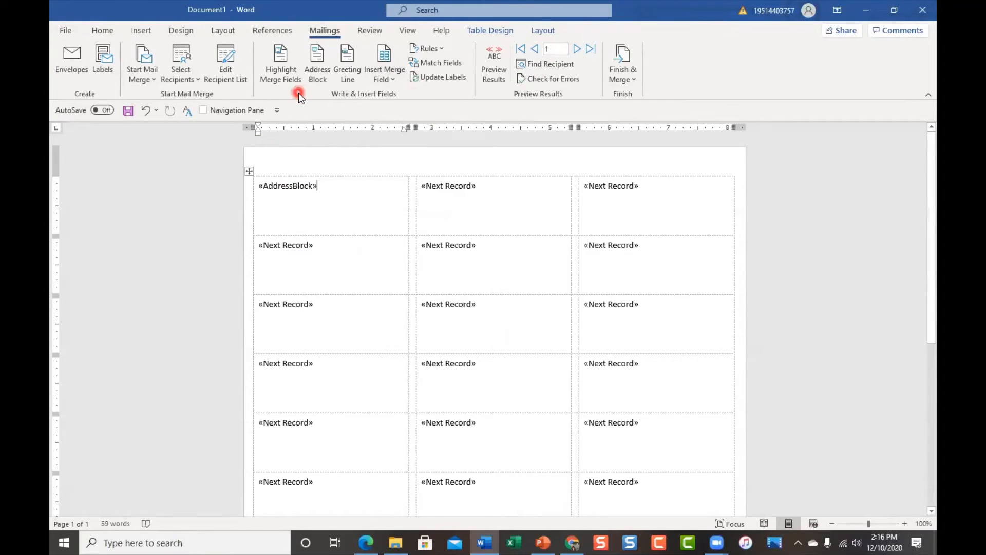
Propagate the address block to all labels on the sheet and preview the merge results.
left_click(464, 81)
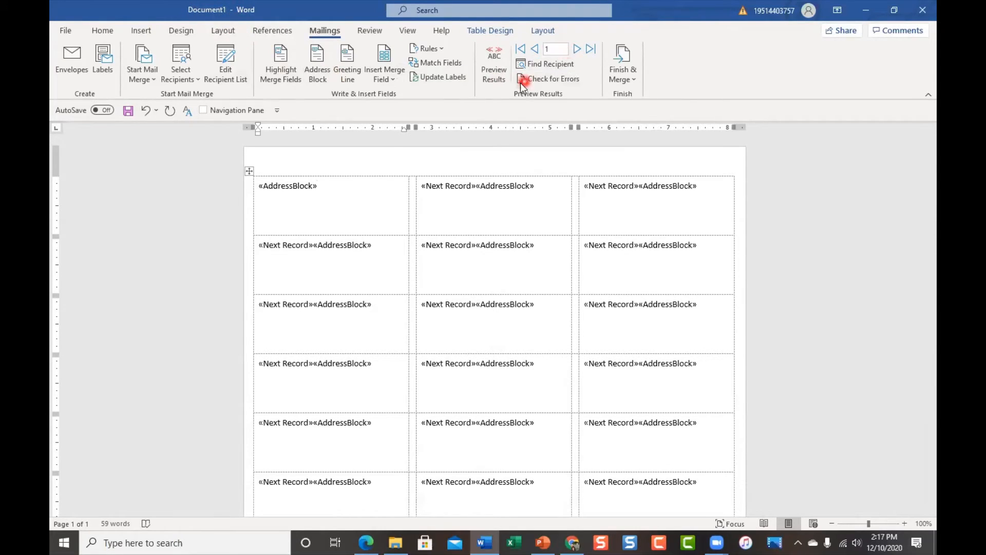
left_click(495, 76)
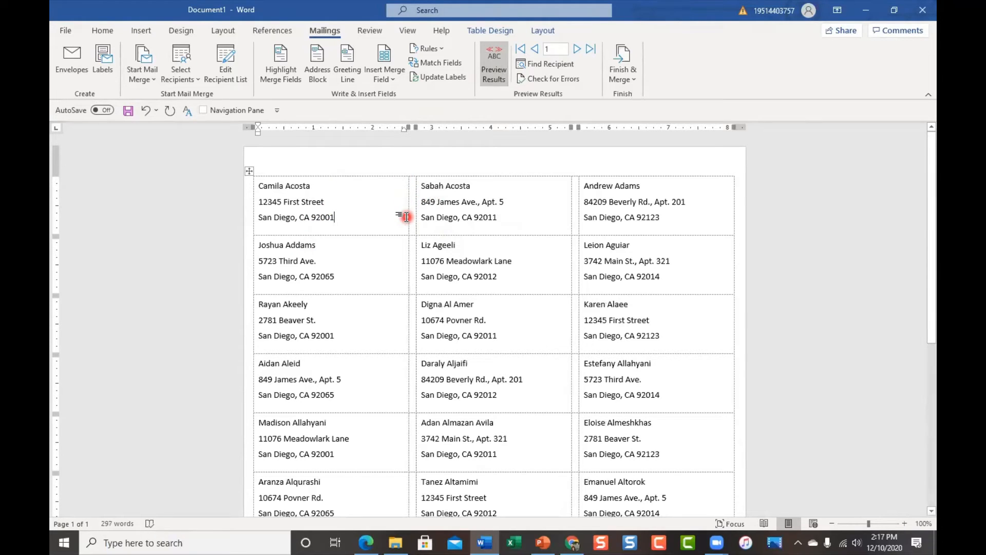
left_click(249, 171)
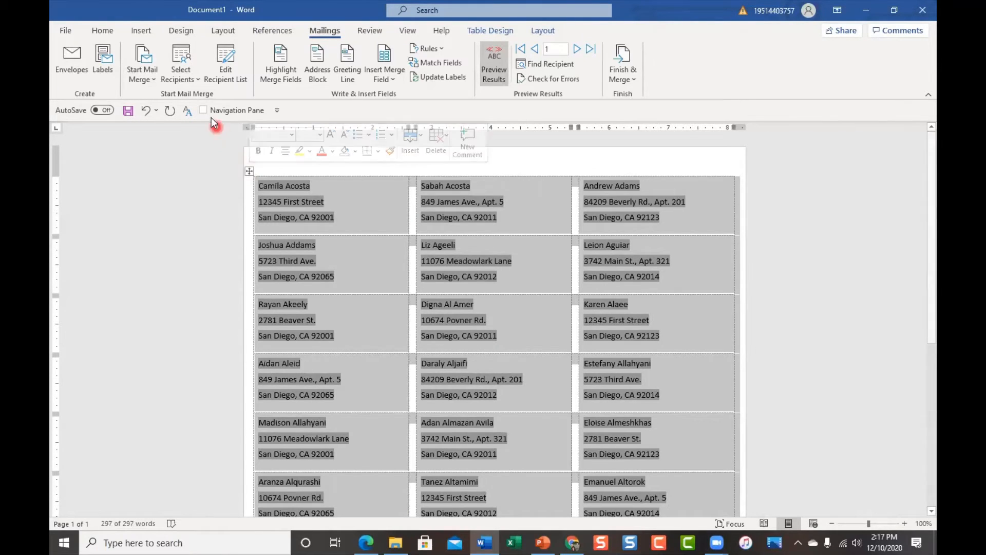
left_click(98, 33)
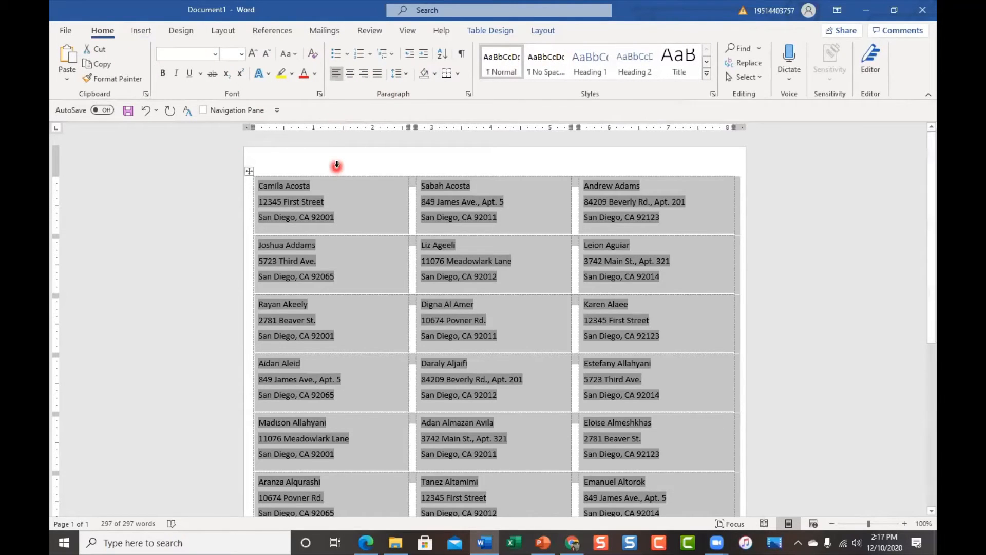
left_click(824, 168)
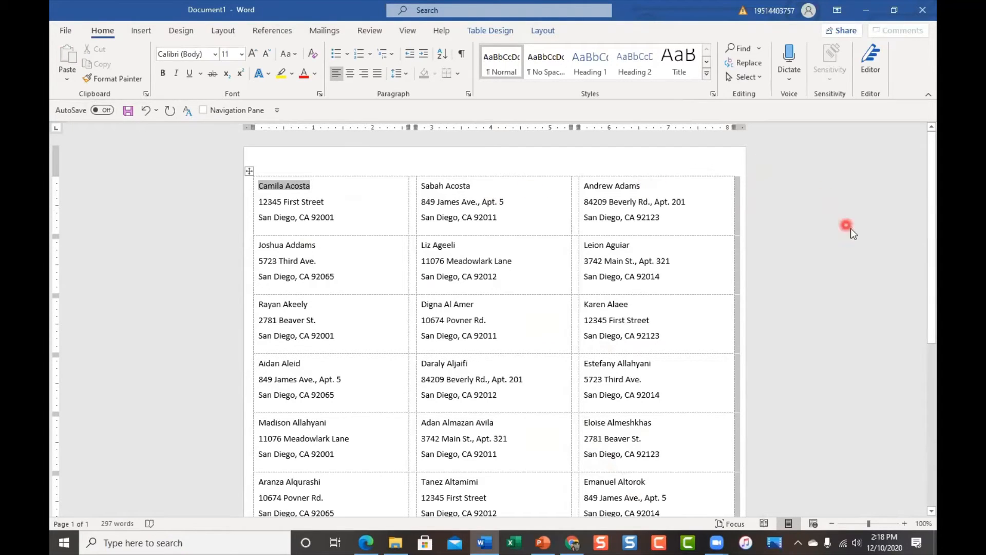
left_click(850, 227, "ctrl")
left_click(803, 162, "ctrl")
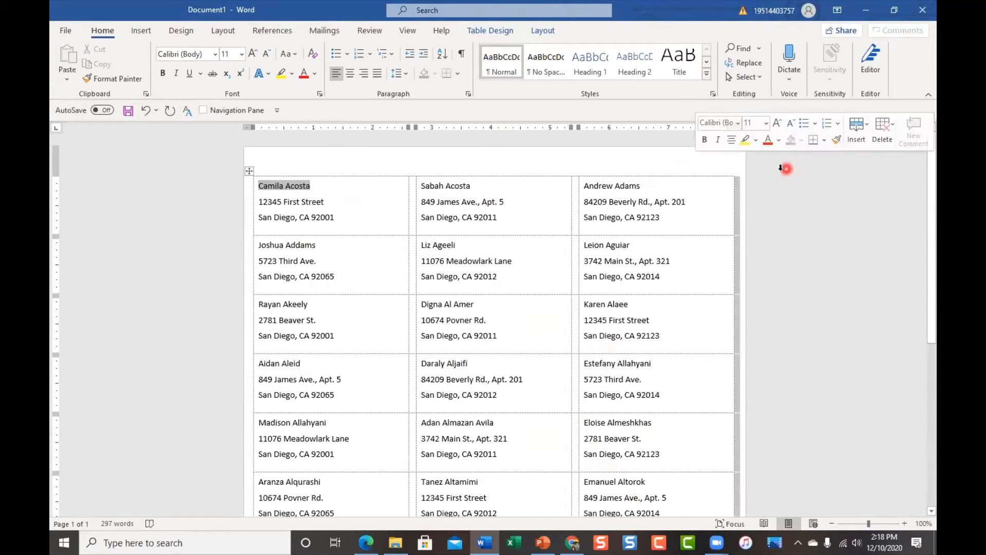
left_click(257, 184)
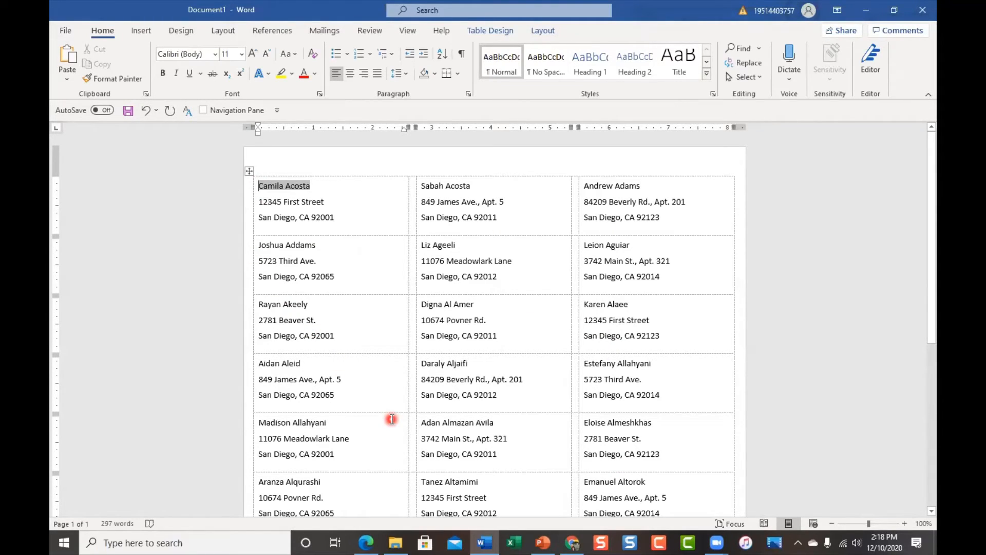
Try centre and right alignment on all the labels, and set them back to left alignment.
key("ctrl+a")
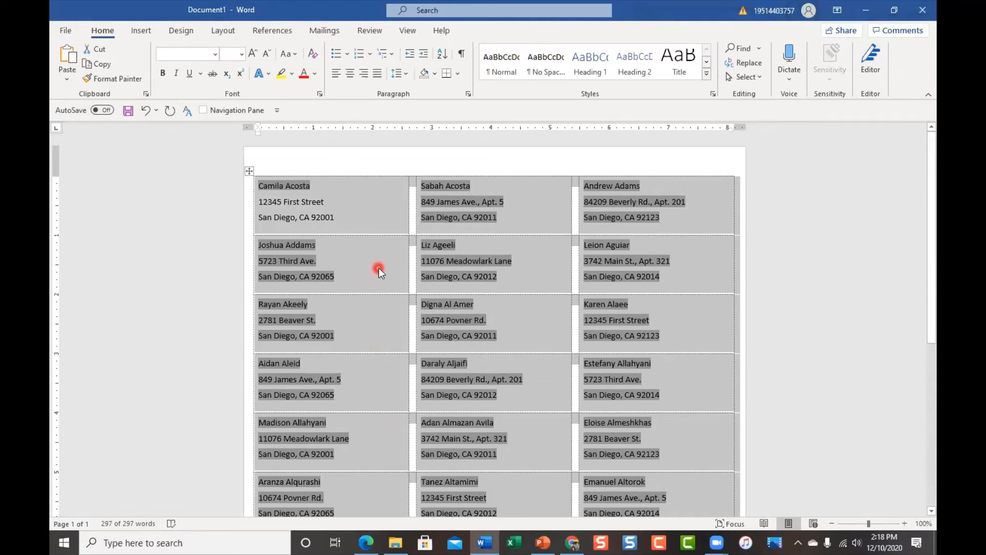
left_click(353, 74)
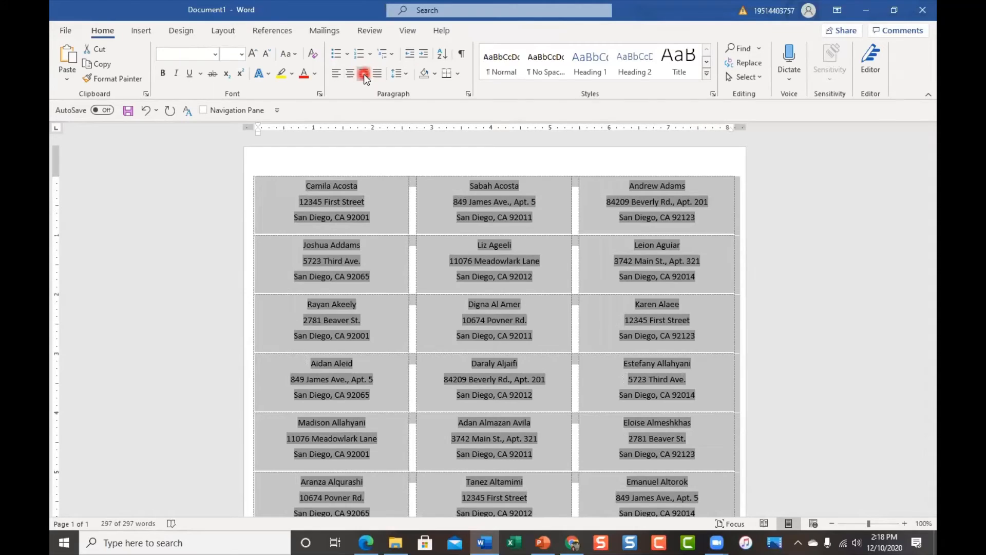
left_click(363, 74)
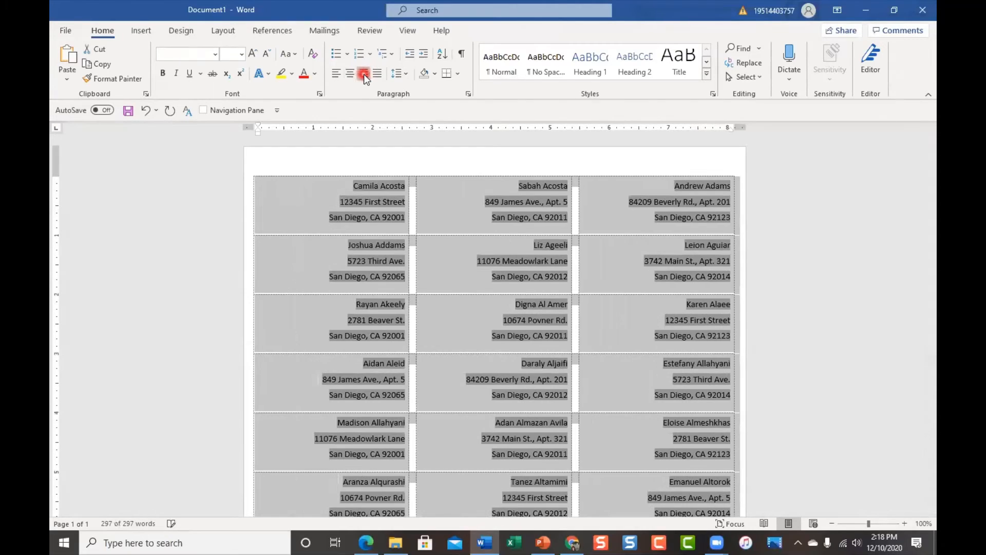
left_click(336, 74)
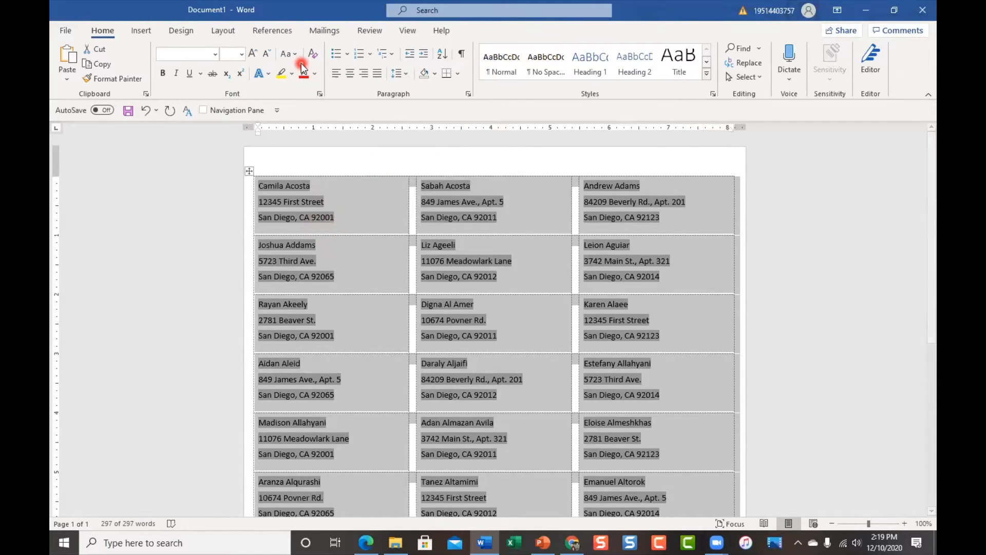
left_click(803, 197)
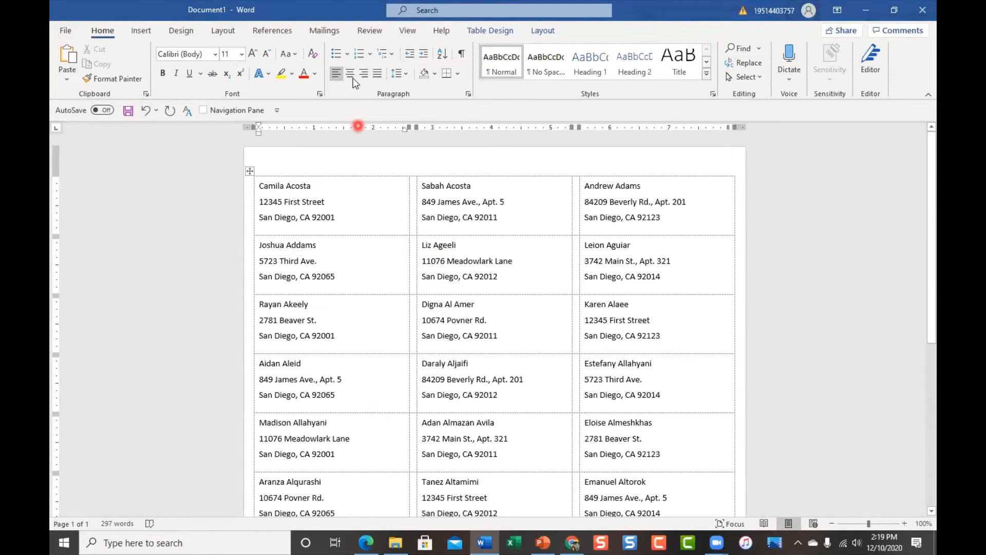
Finish the merge by sending all records to a new document of individual labels.
left_click(324, 31)
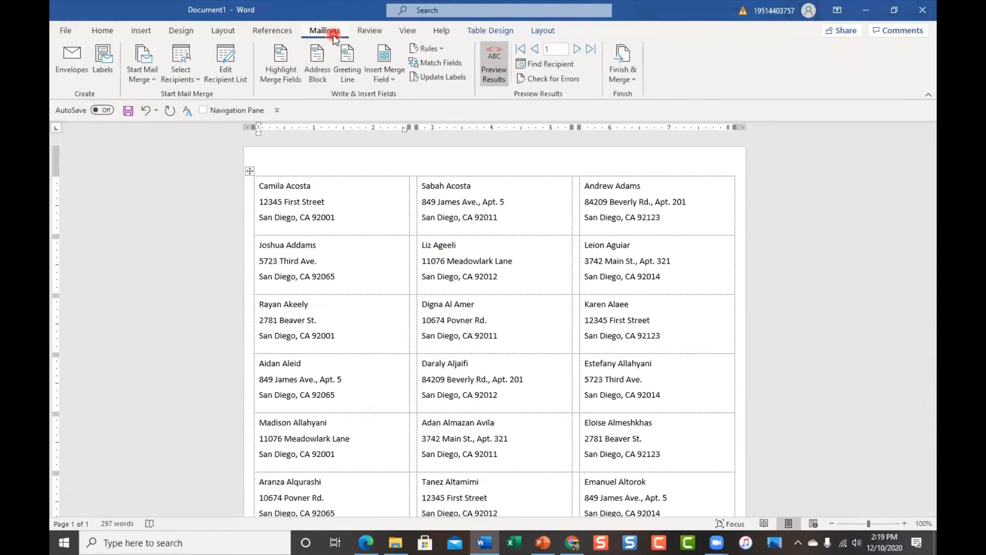
left_click(495, 78)
left_click(187, 25)
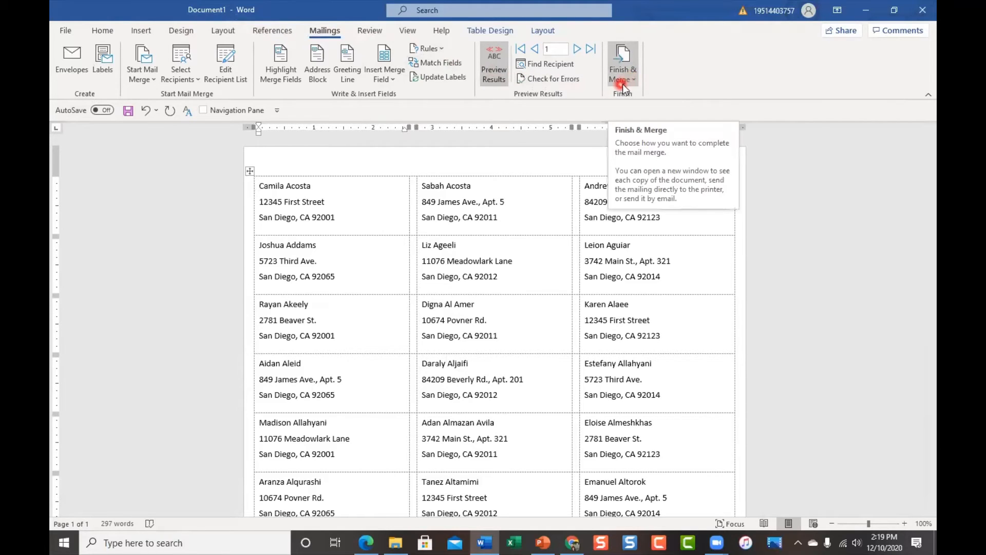
left_click(636, 81)
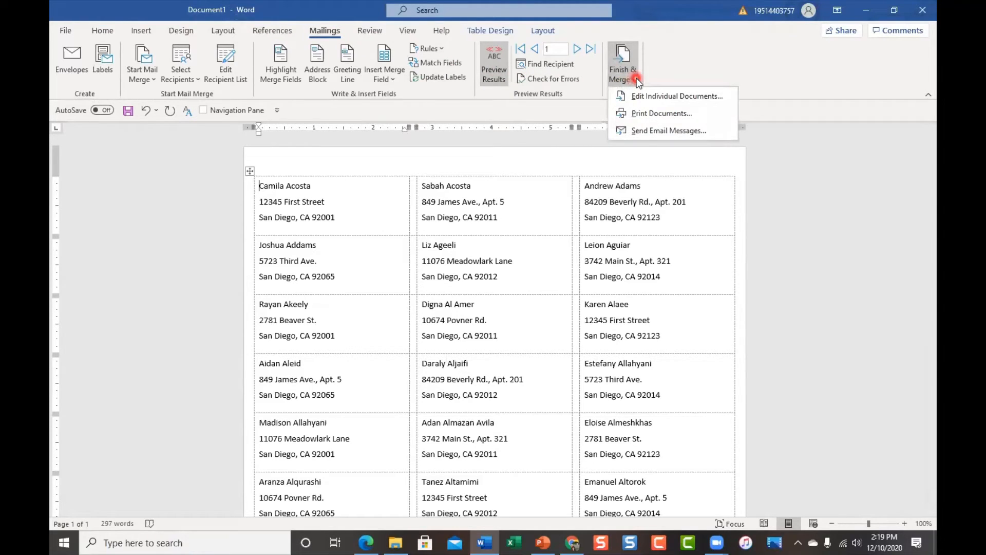
left_click(726, 97)
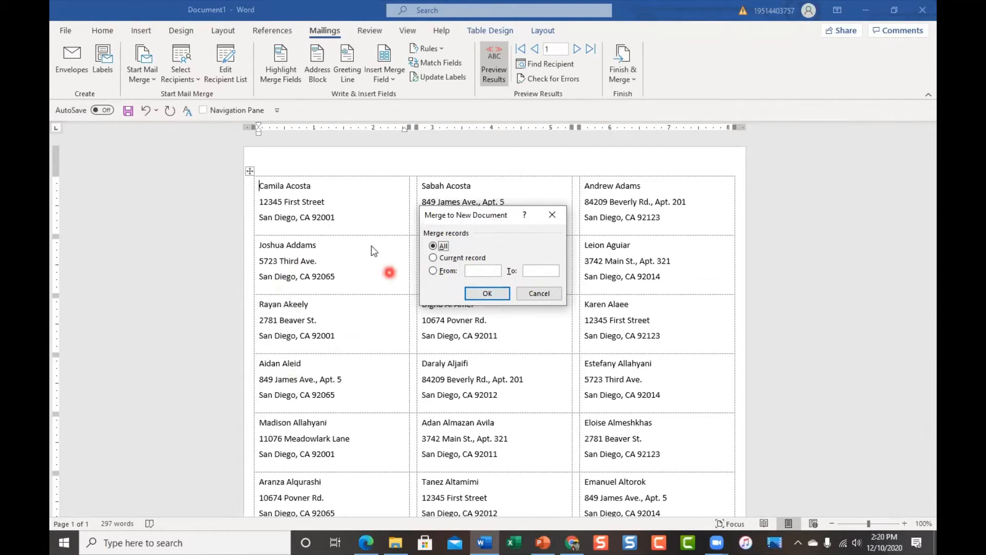
left_click(486, 293)
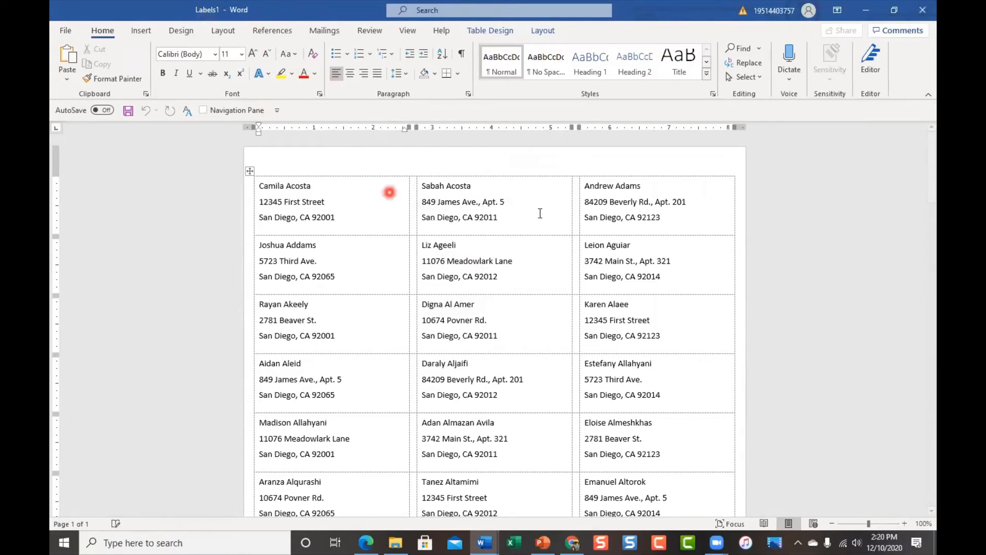
Shrink the merged Labels1 window, move it over the original label document, and maximize it again.
left_click(894, 10)
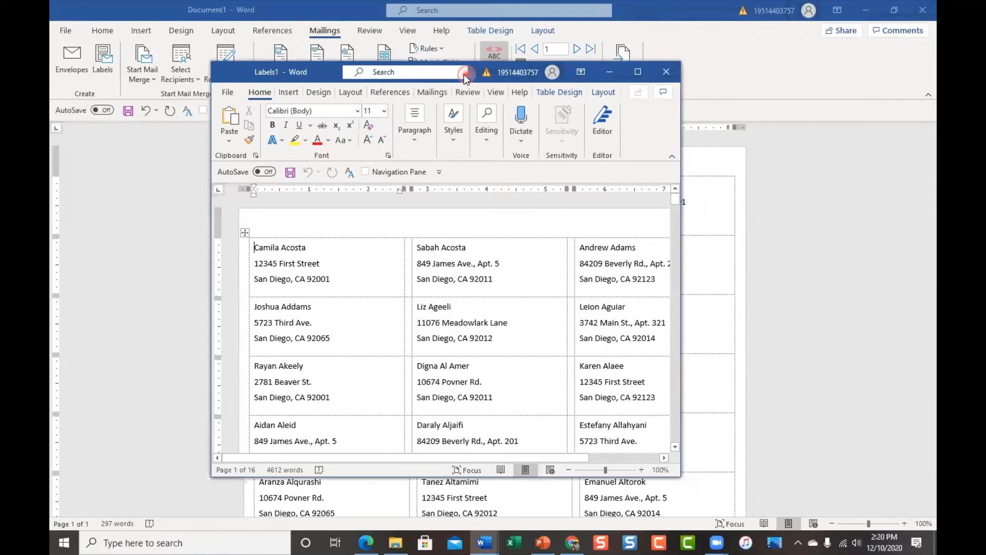
left_click_drag(464, 74, 529, 176)
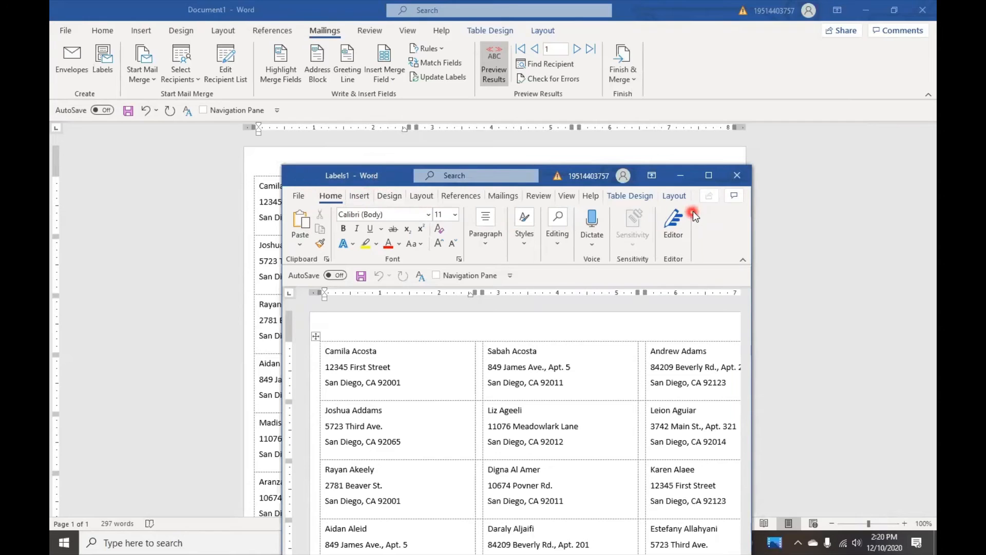
left_click(708, 175)
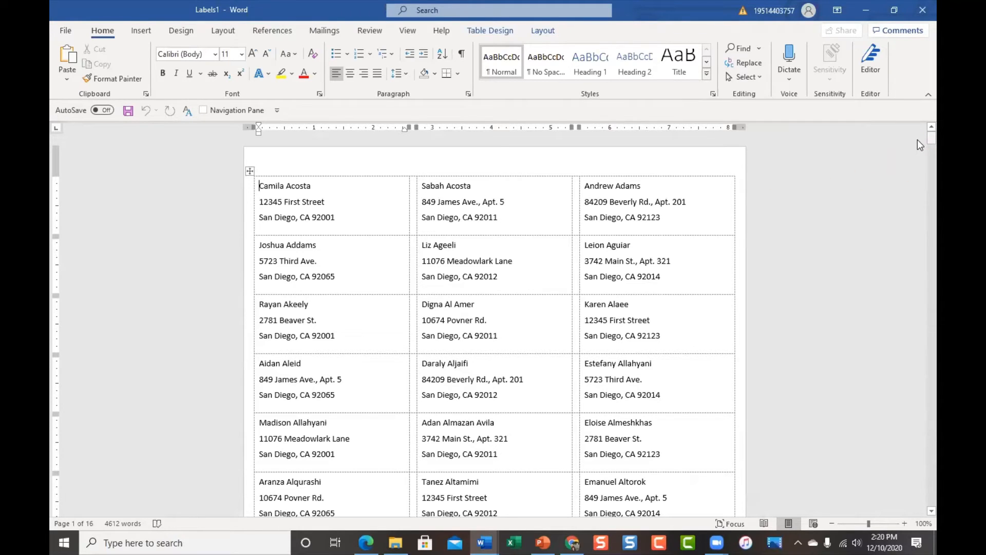
Examine the merged labels on the last page, and return to the beginning to look over the whole first page.
left_click_drag(917, 138, 919, 508)
left_click(422, 309)
left_click(289, 335)
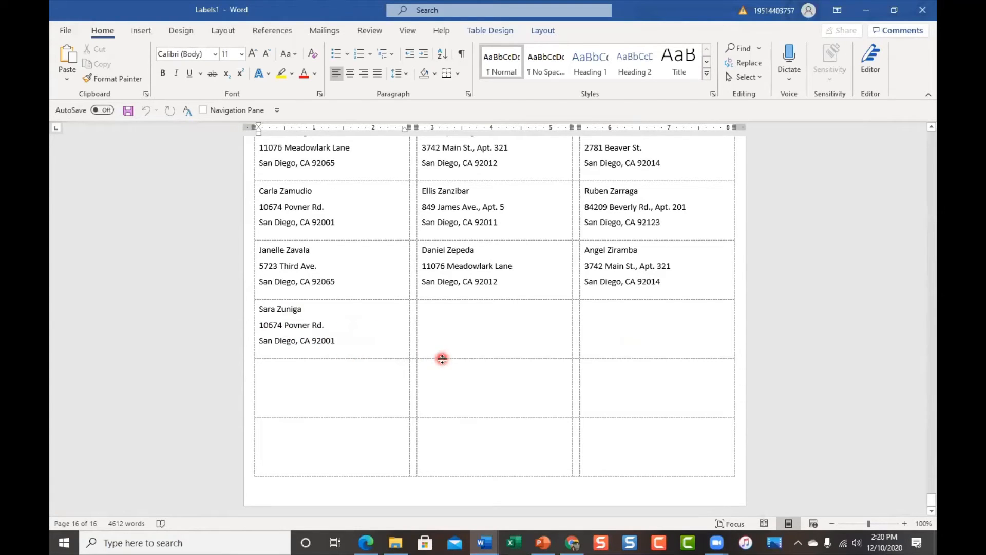
left_click(855, 264)
key("ctrl+Home")
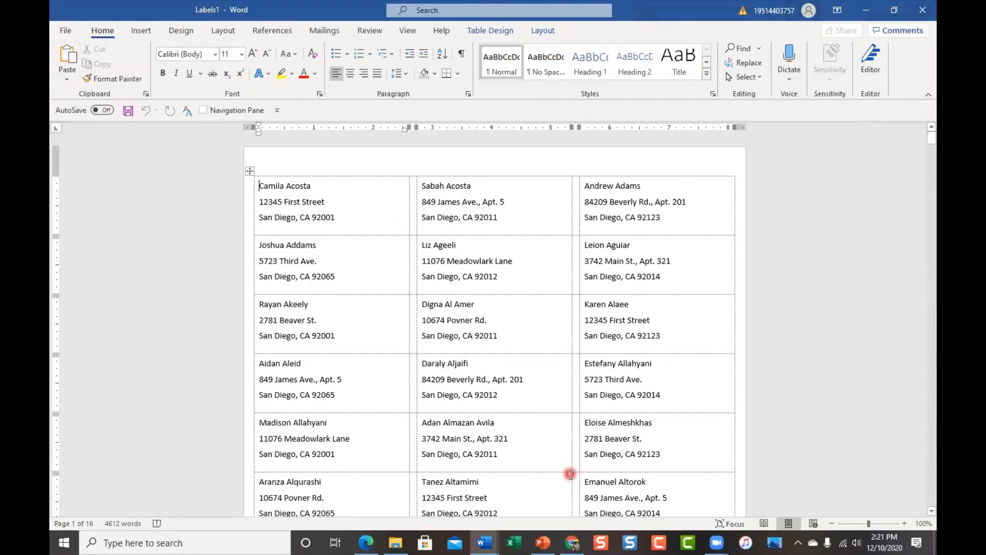
scroll(571, 473, "down", 10)
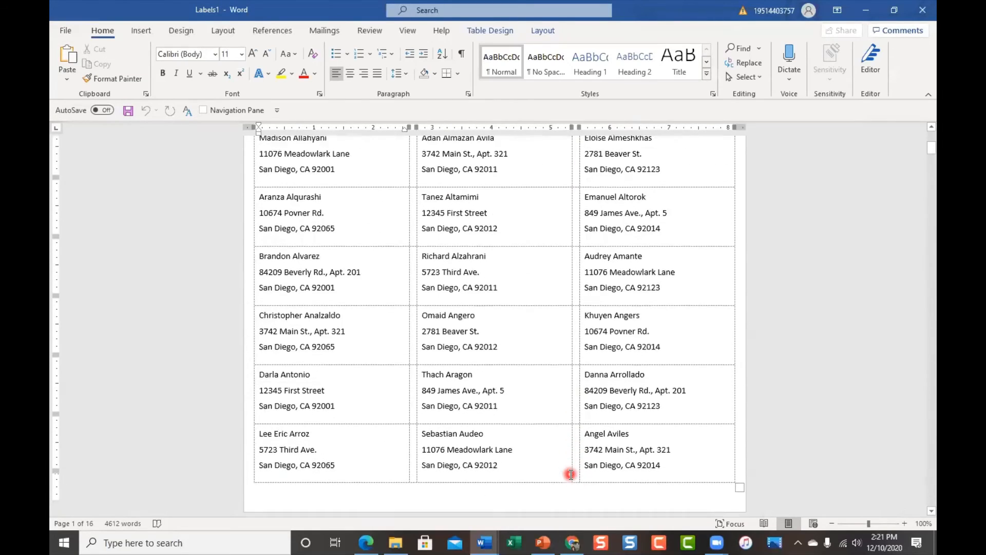
scroll(571, 473, "up", 10)
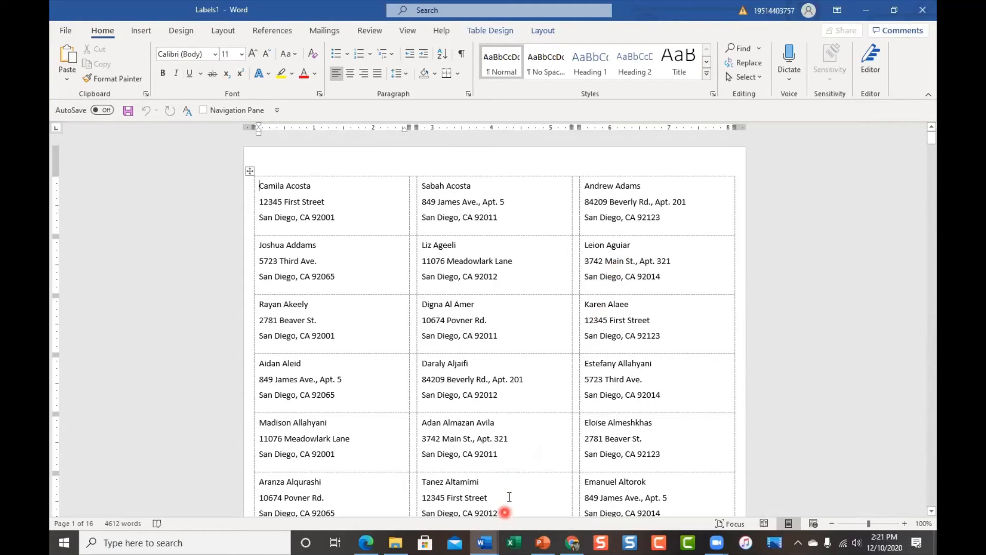
Close the merged Labels1 document and the original Document1 label document without saving either.
left_click(922, 10)
left_click(572, 340)
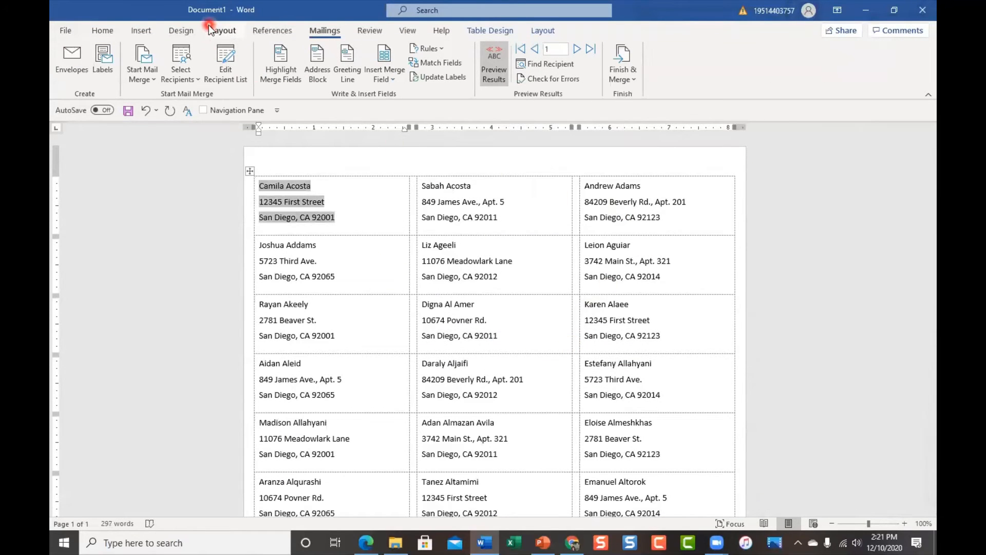
left_click(922, 10)
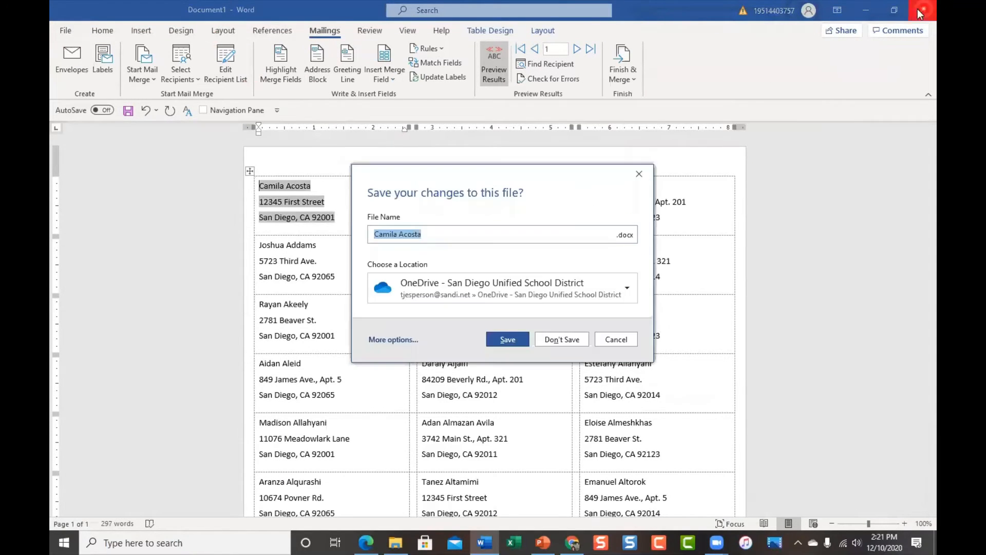
left_click(575, 343)
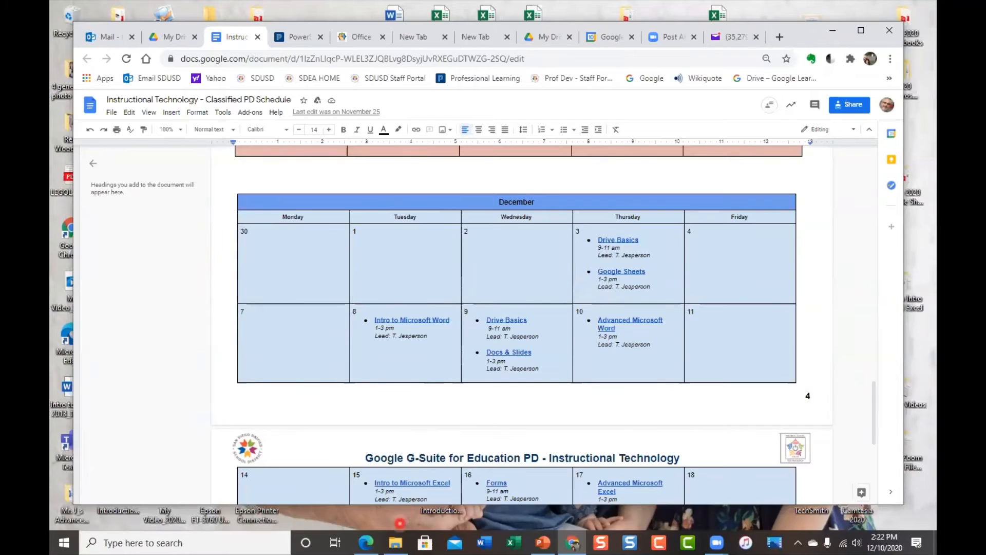
Open the MAIL MERGE FORM LETTER document and the MAIL MERGE DATA SOURCE workbook from the Zoom Advanced Microsoft Word 2020 folder.
left_click(402, 544)
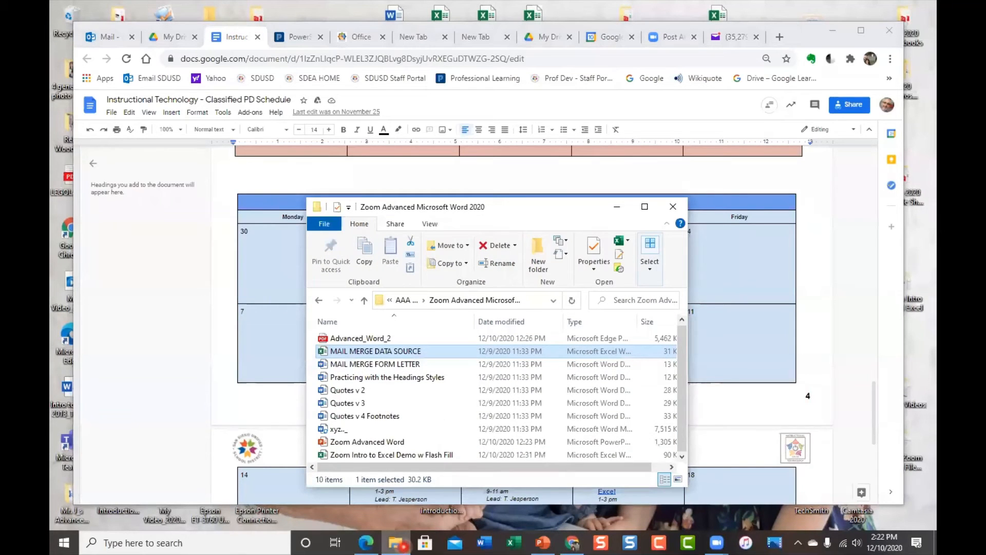
double_click(437, 365)
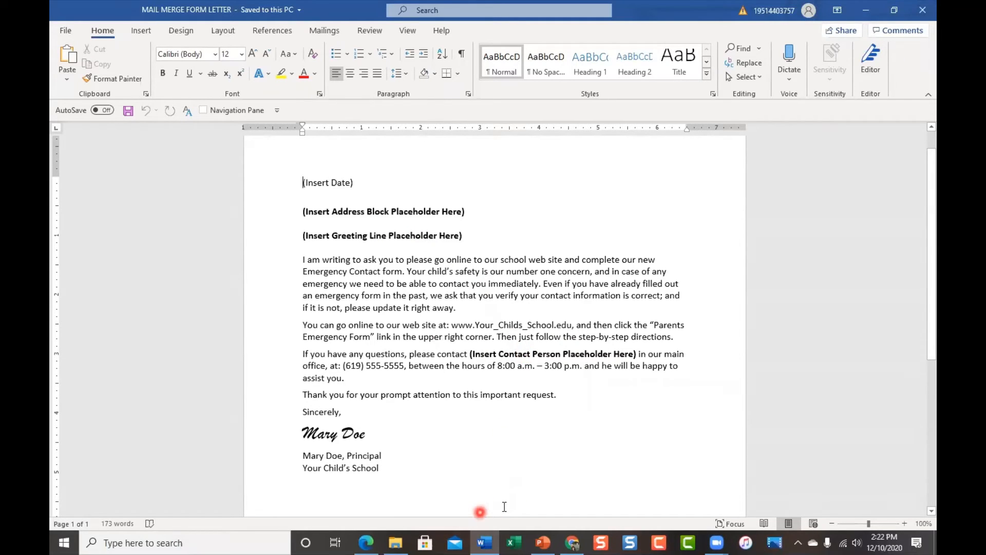
mouse_move(393, 543)
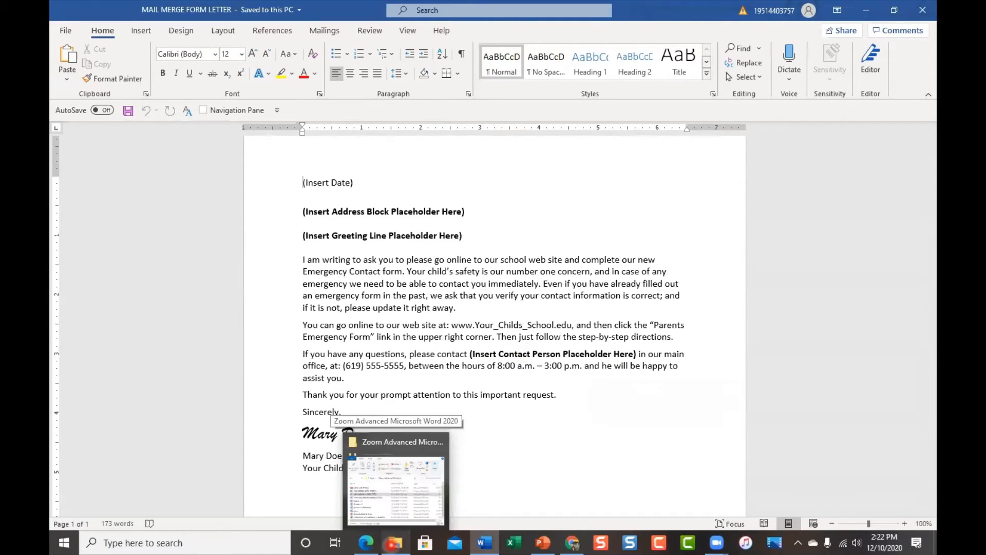
left_click(409, 506)
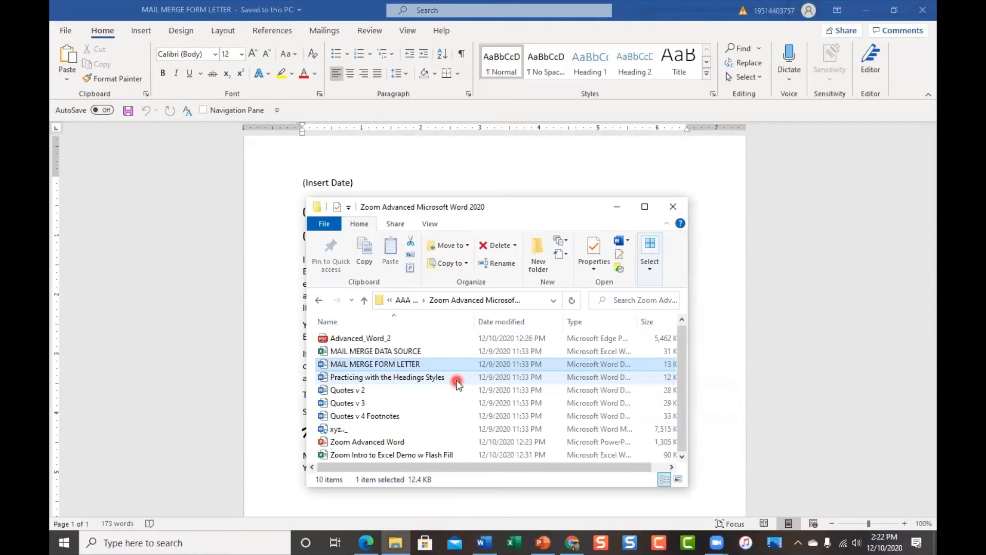
double_click(402, 351)
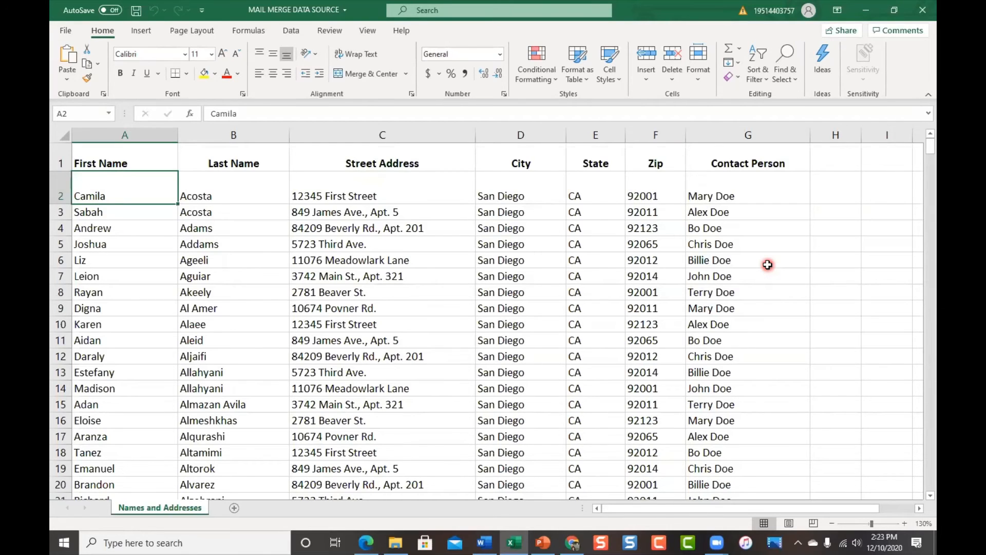
Examine the data source's records down to the last row, and return to the first cell.
key("ctrl+End")
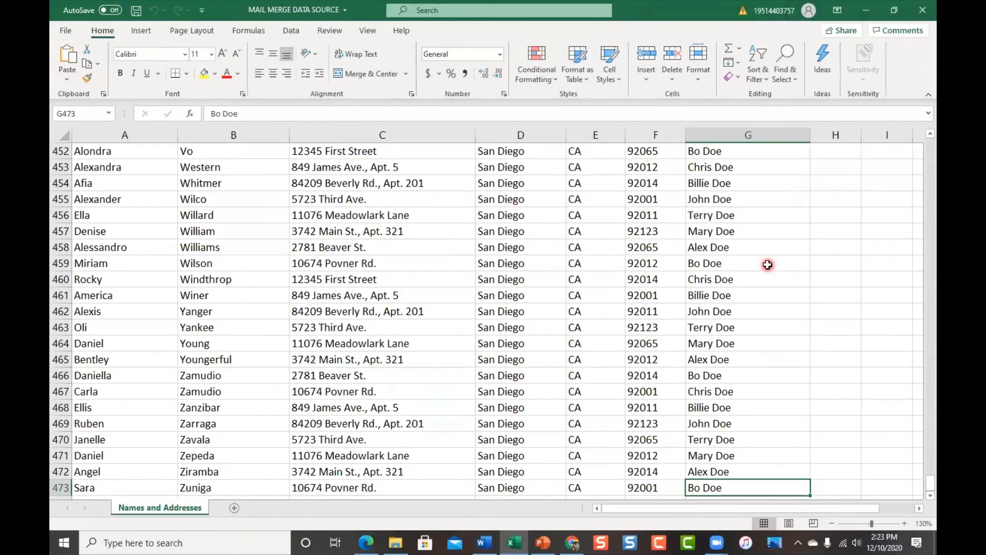
scroll(694, 333, "down", 2)
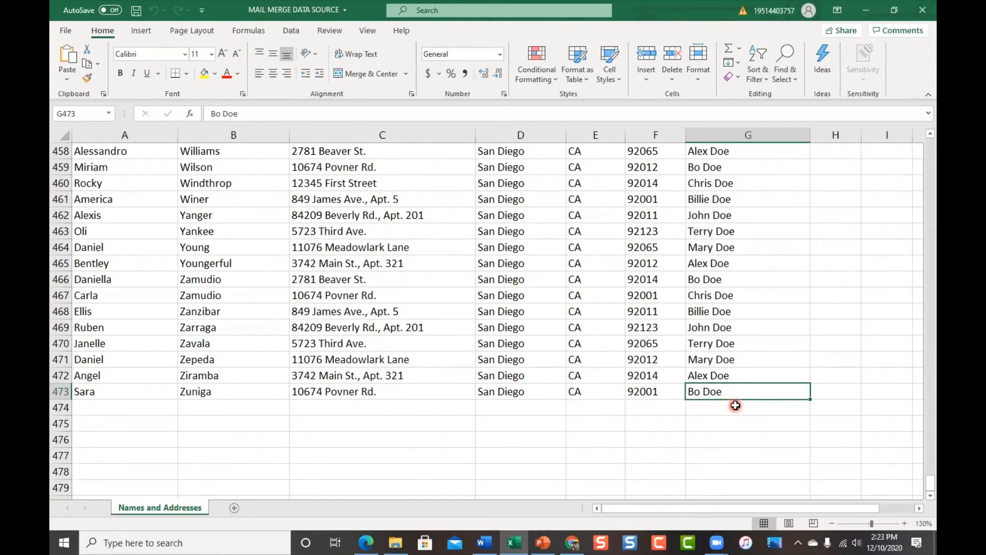
key("ctrl+Home")
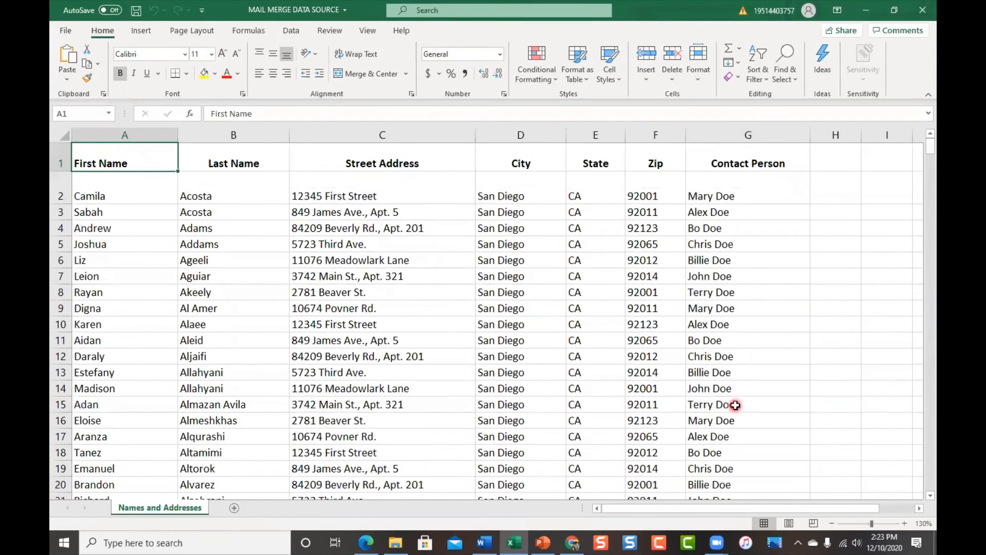
Switch back to the Word form letter and select only the (Insert Date) placeholder, leaving out the tab and paragraph mark after it.
key("alt+Tab")
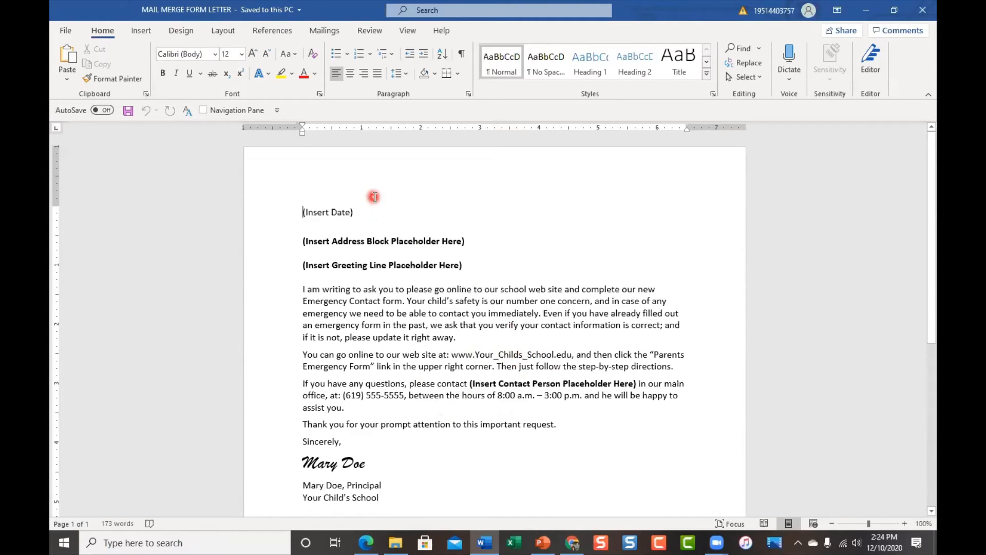
left_click_drag(303, 212, 384, 216)
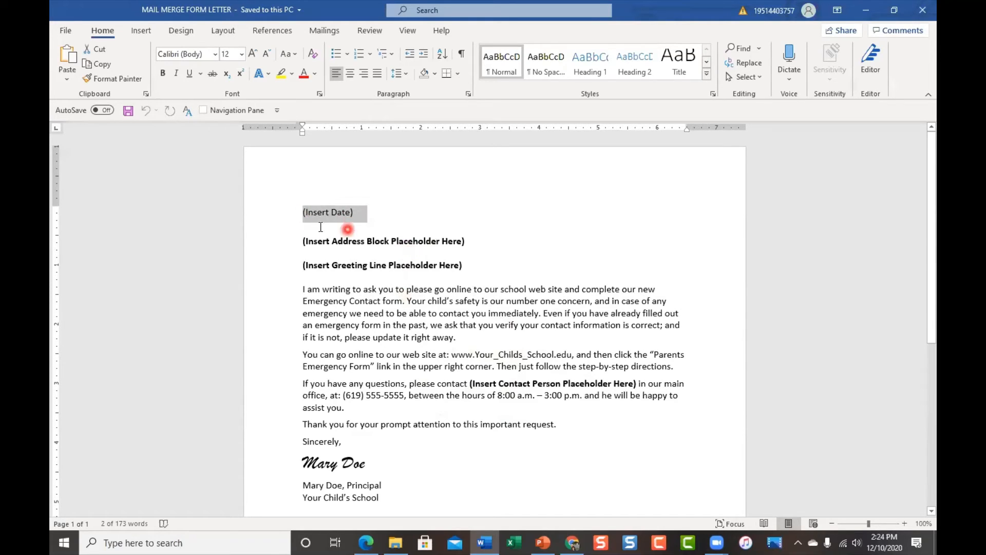
left_click(395, 264)
left_click_drag(299, 208, 358, 227)
key("shift+Left")
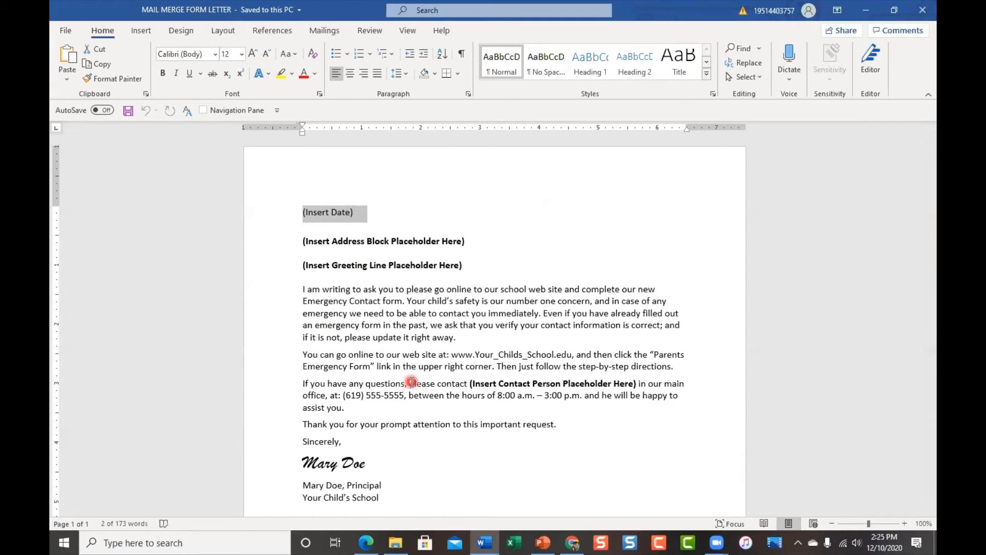
key("shift+Left")
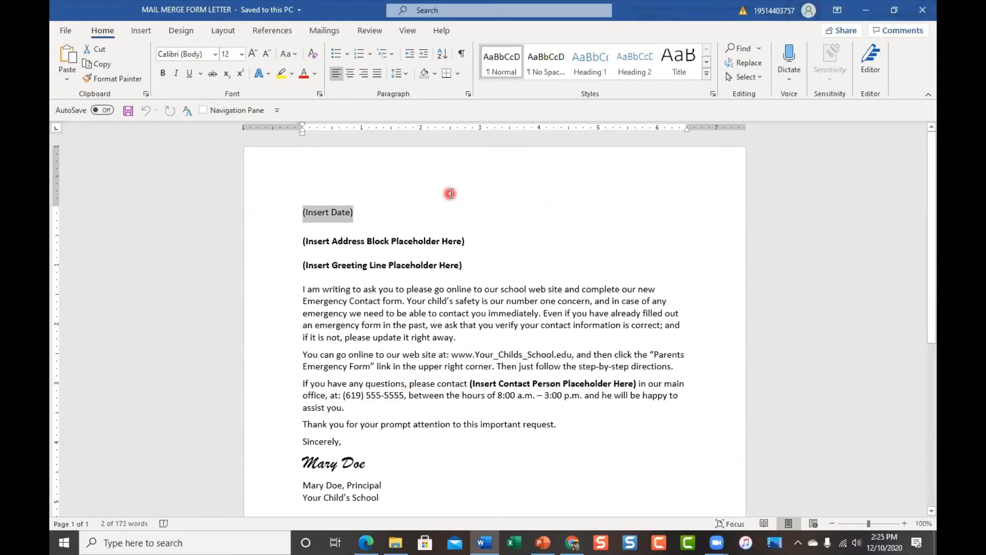
left_click(302, 211)
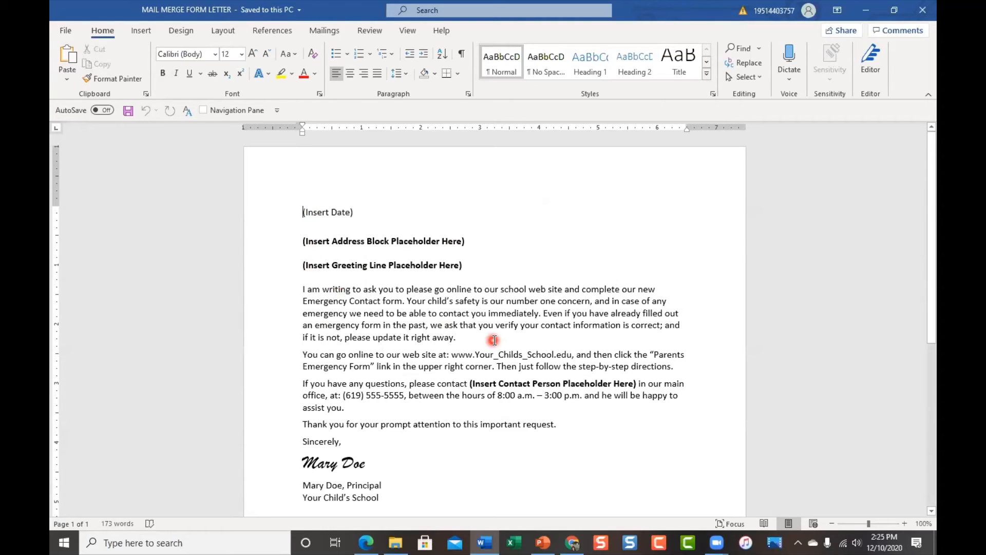
key("shift+Right")
key("shift+Right")
key("shift+Right")
key("shift+Right")
key("shift+Right")
key("shift+Right")
key("shift+Right")
key("shift+Right")
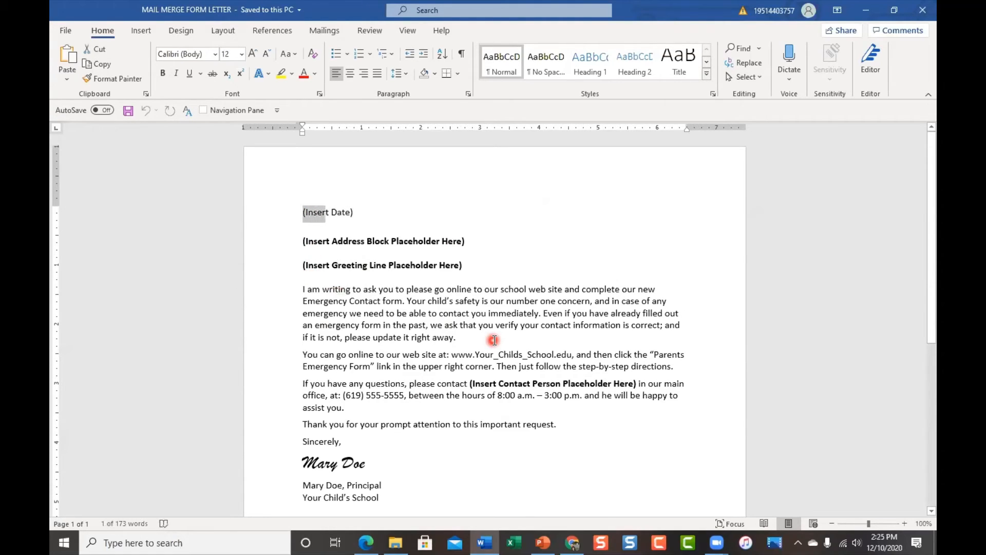
key("shift+Right")
key("shift+Right")
key("shift+Right")
key("shift+Right")
key("shift+Right")
key("shift+Right")
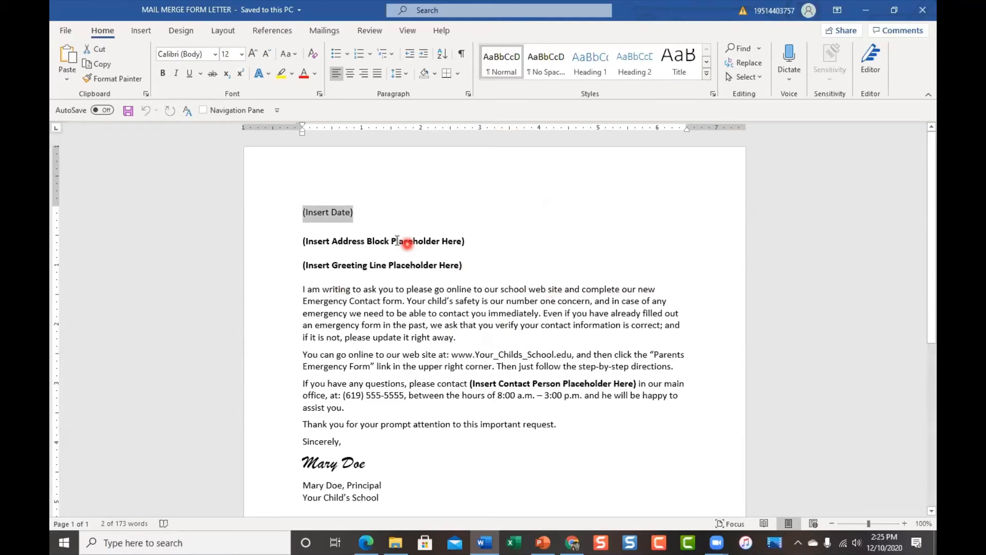
Select only the (Insert Date) text, check the formatting marks after it, and replace it with Thursday, December 10, 2020.
left_click(304, 211)
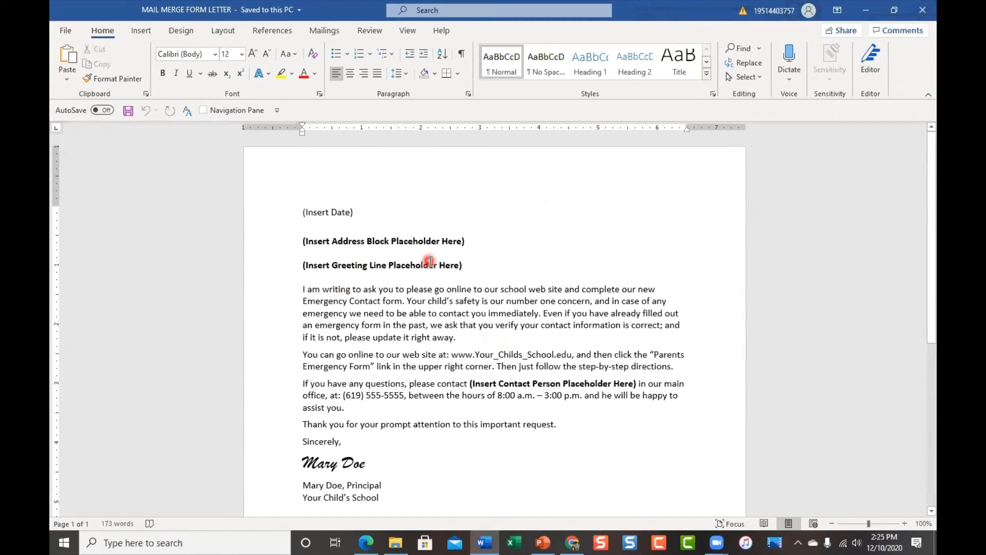
key("shift+Right")
key("shift+Right")
key("shift+Right")
key("shift+Right")
key("shift+Right")
key("shift+Right")
key("shift+Right")
key("shift+Right")
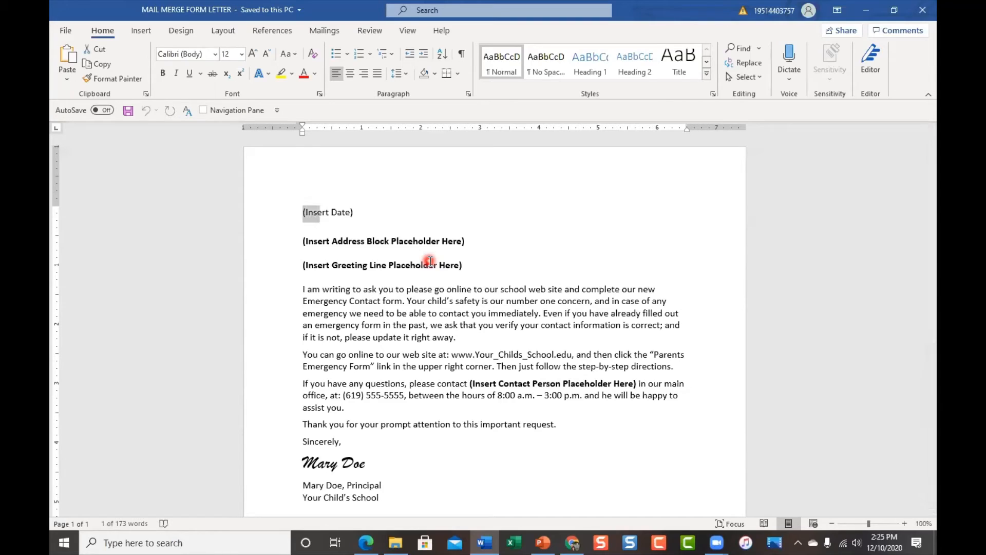
key("shift+Right")
key("shift+Right")
key("shift+Right")
key("shift+Right")
key("shift+Right")
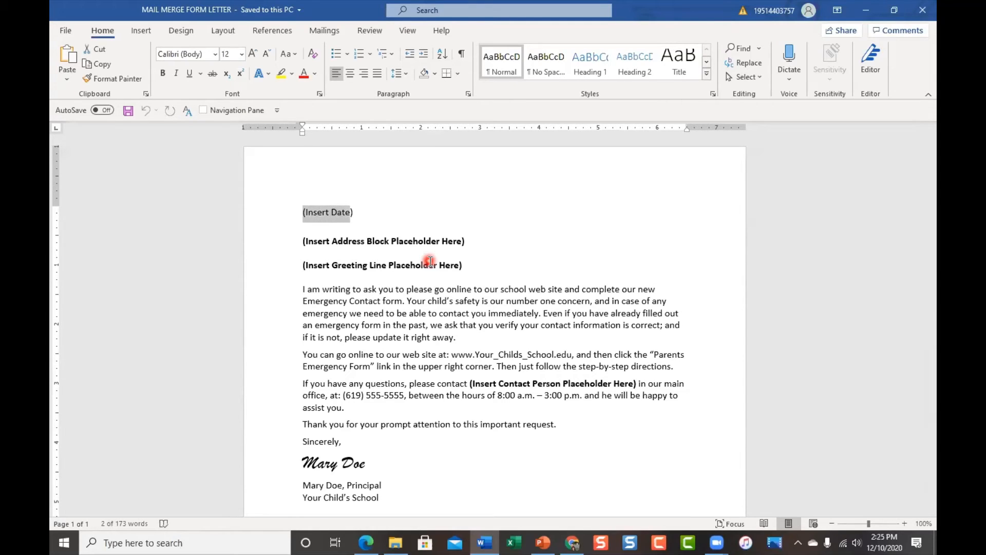
key("shift+Right")
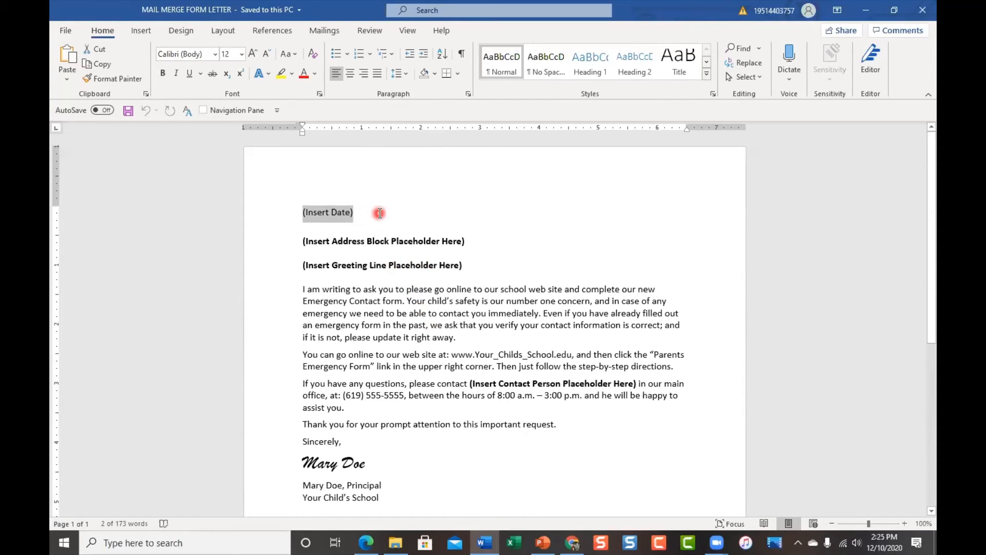
left_click(461, 54)
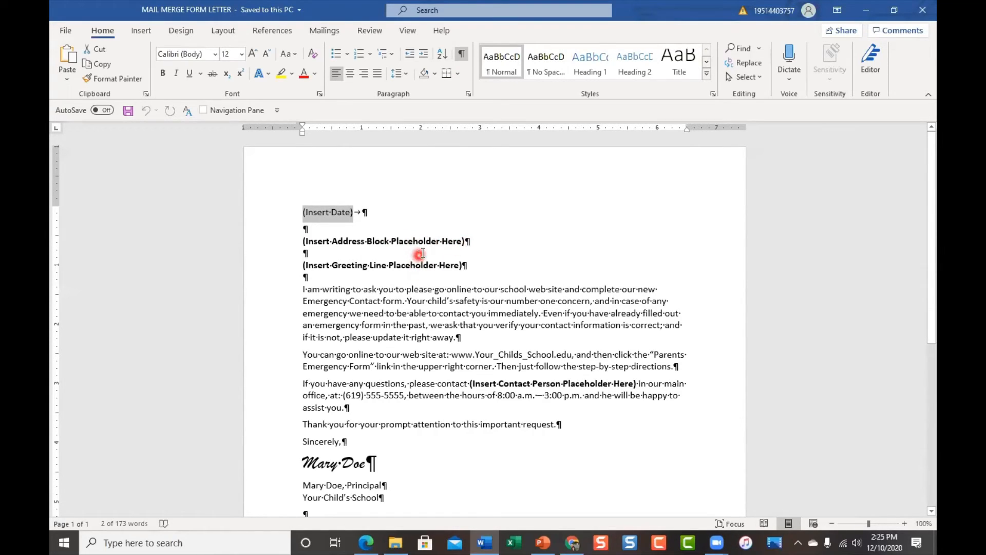
left_click(462, 61)
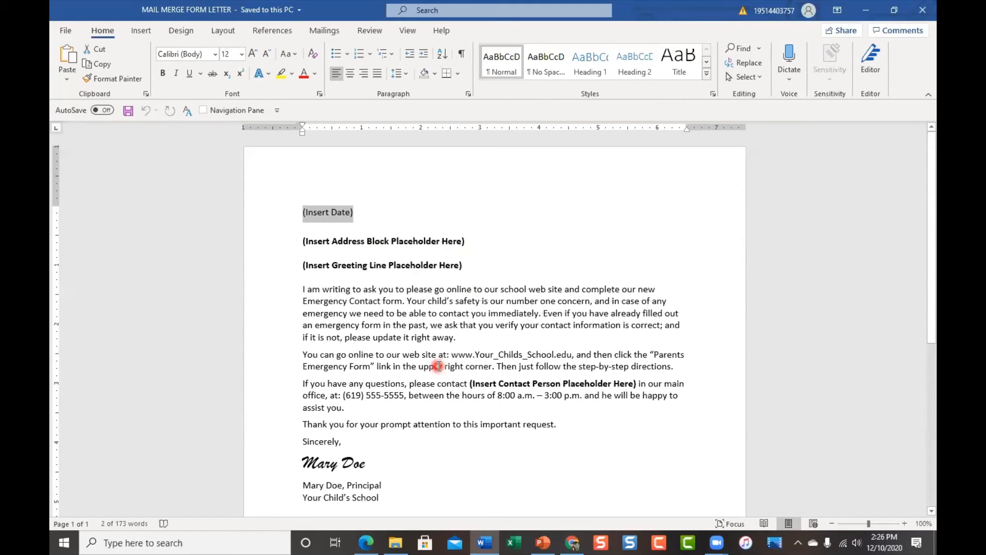
key("Delete")
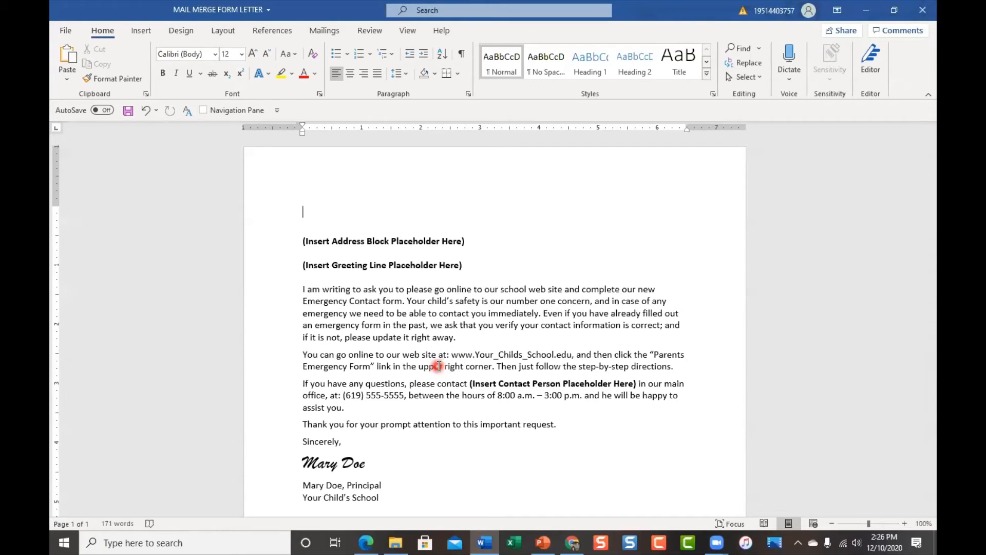
type("Thurs")
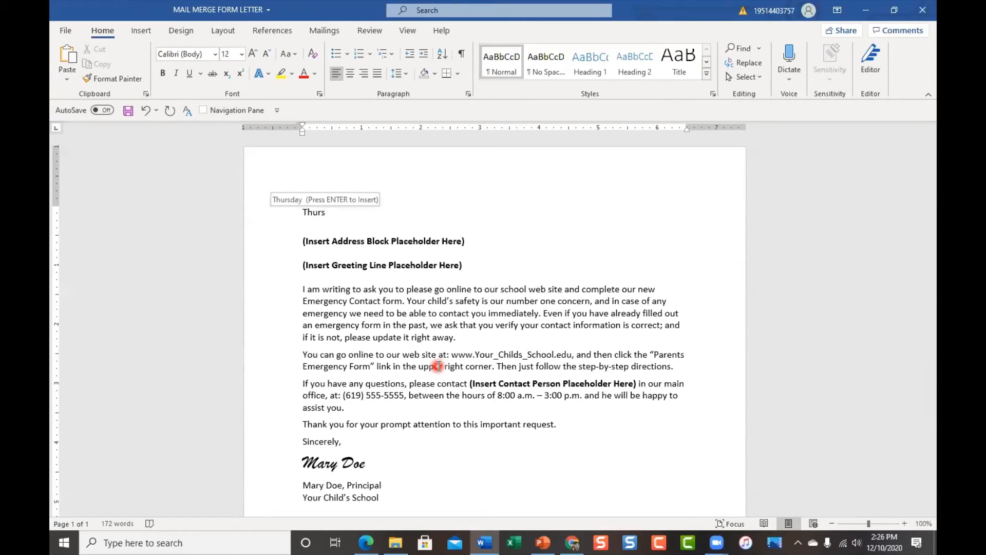
key("Return")
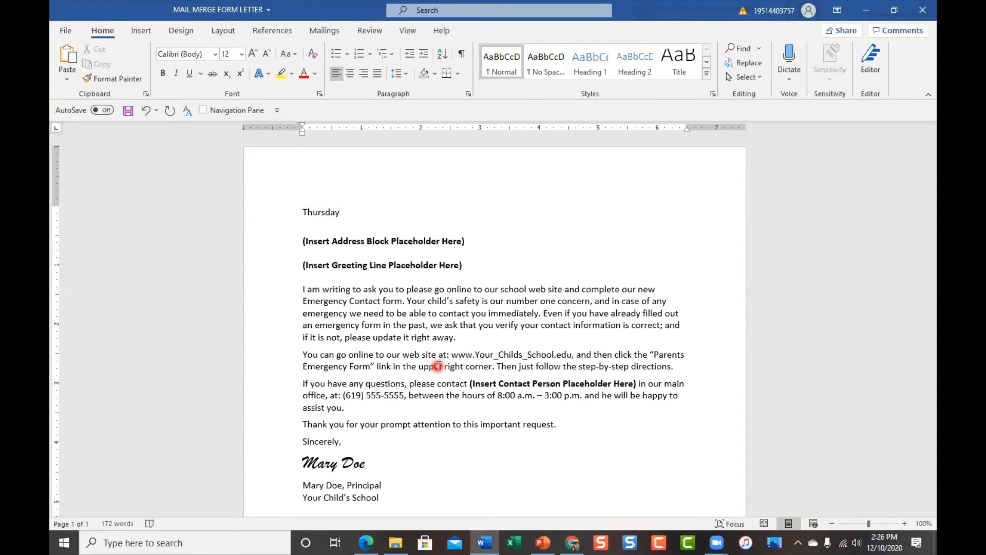
type(", ")
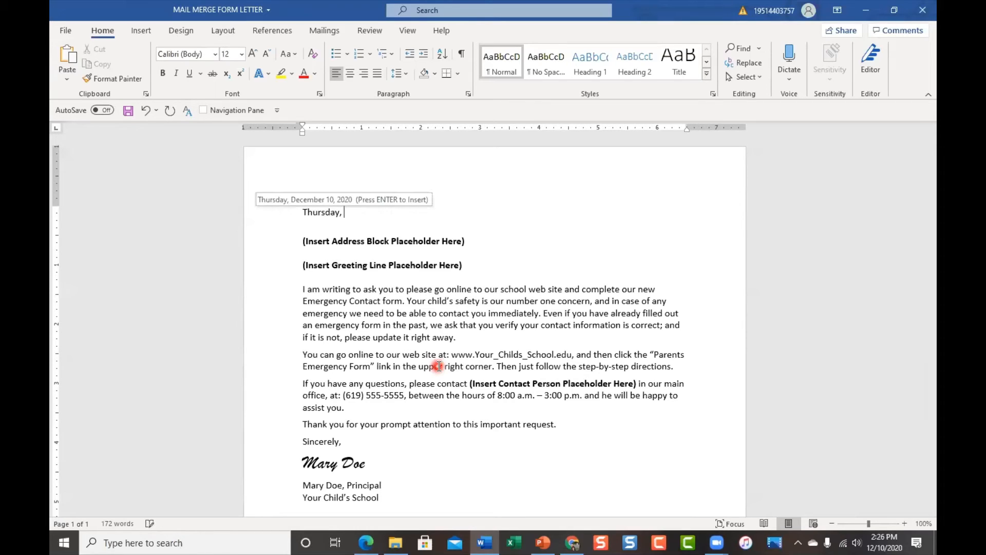
type("Dec")
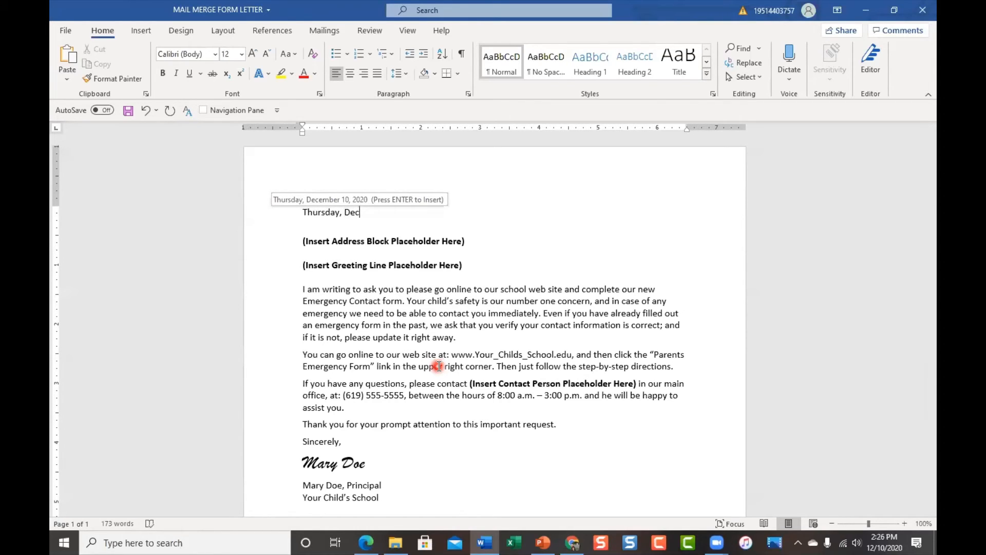
key("Return")
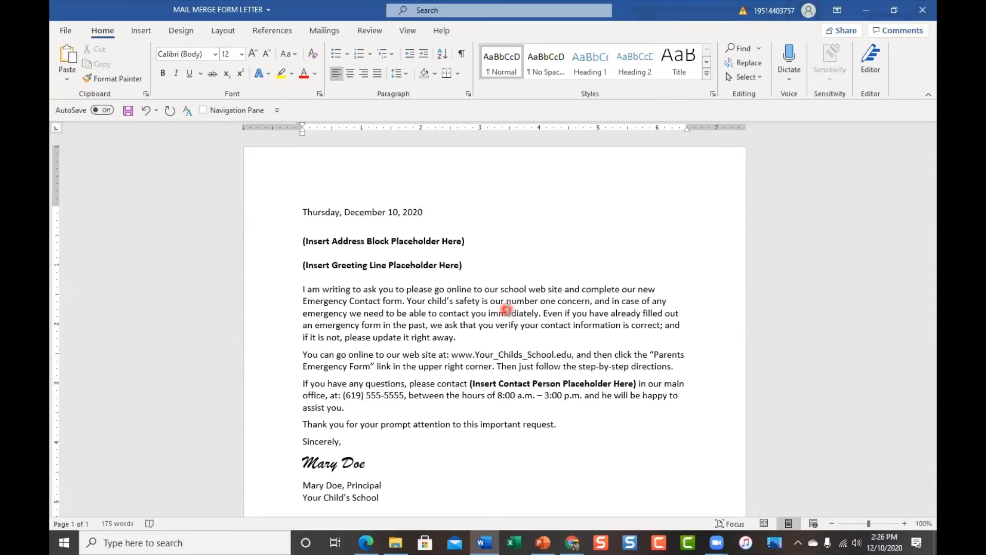
Remove the bold formatting from (Insert Address Block Placeholder Here) and delete that text, keeping its paragraph mark.
left_click(304, 242)
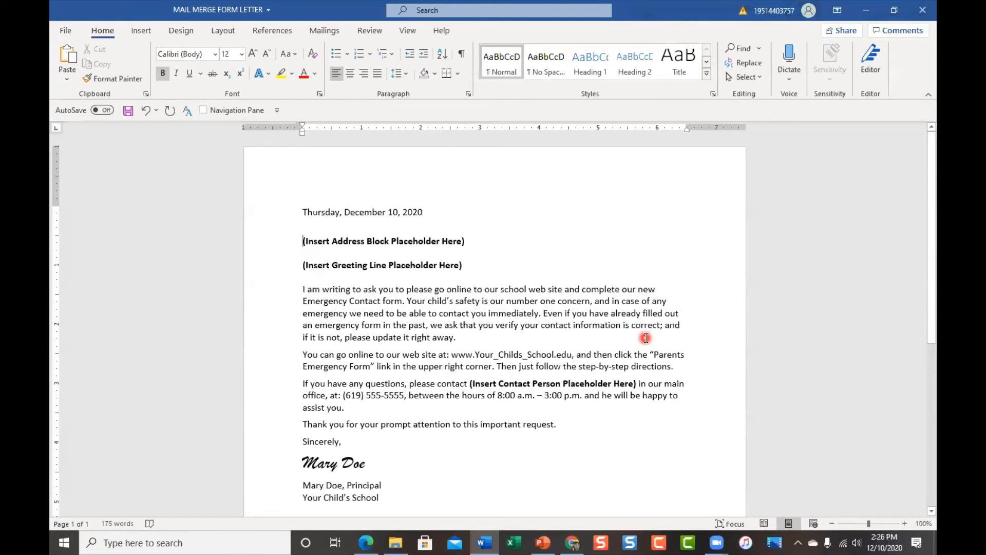
key("shift+Right")
key("shift+Right")
key("shift+Right")
key("shift+Right")
key("shift+Right")
key("shift+Right")
key("shift+Right")
key("shift+Right")
key("shift+Right")
key("shift+Right")
key("shift+Right")
key("shift+Right")
key("shift+Right")
key("shift+Right")
key("shift+Right")
key("shift+Right")
key("shift+Right")
key("shift+Right")
key("shift+Right")
key("shift+Right")
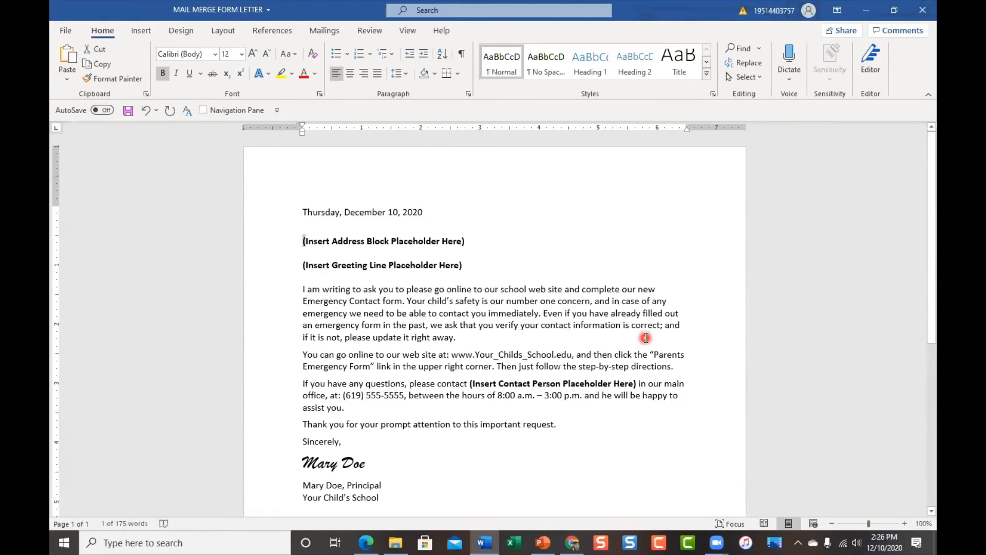
key("shift+Right")
key("shift+Right")
key("shift+Right")
key("shift+Right")
key("shift+Right")
key("shift+Right")
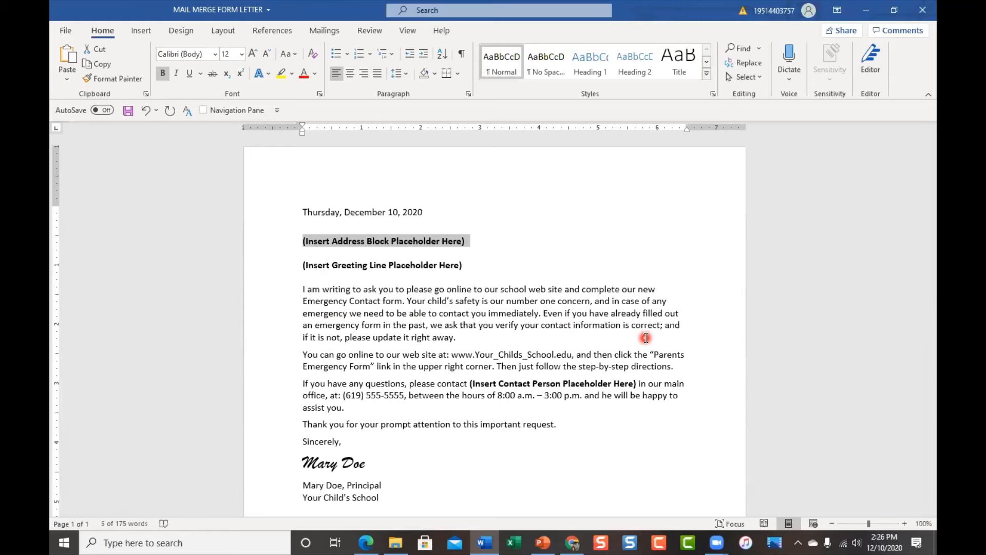
key("shift+Left")
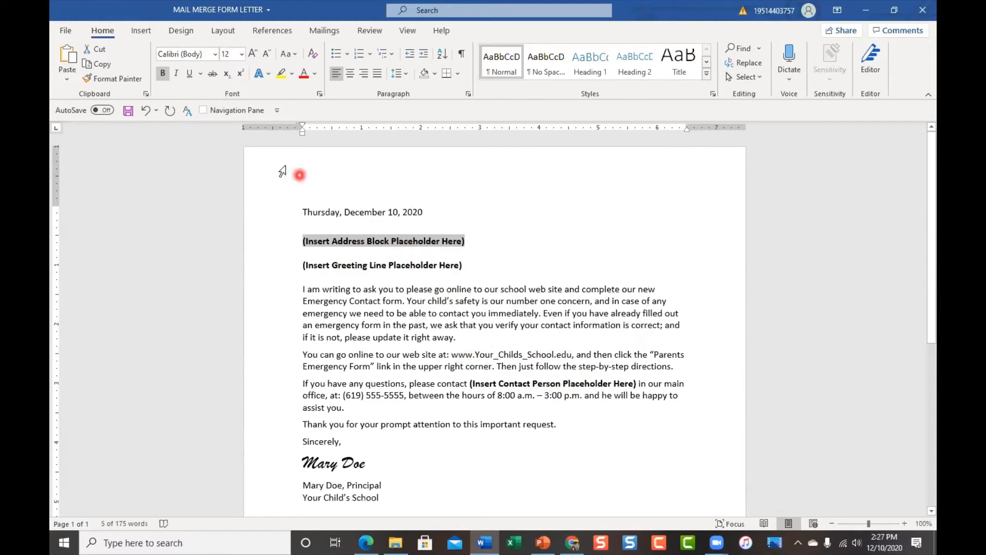
left_click(163, 74)
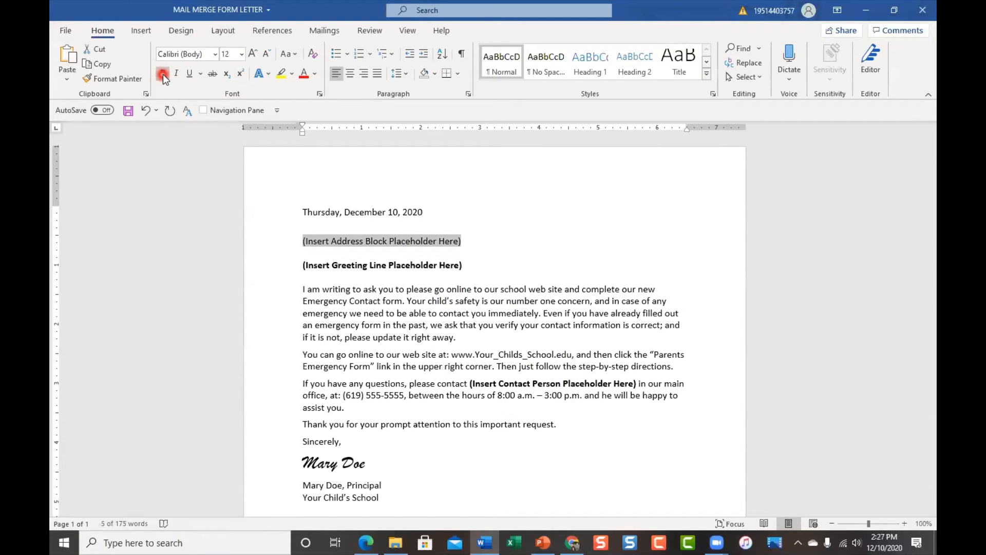
key("Delete")
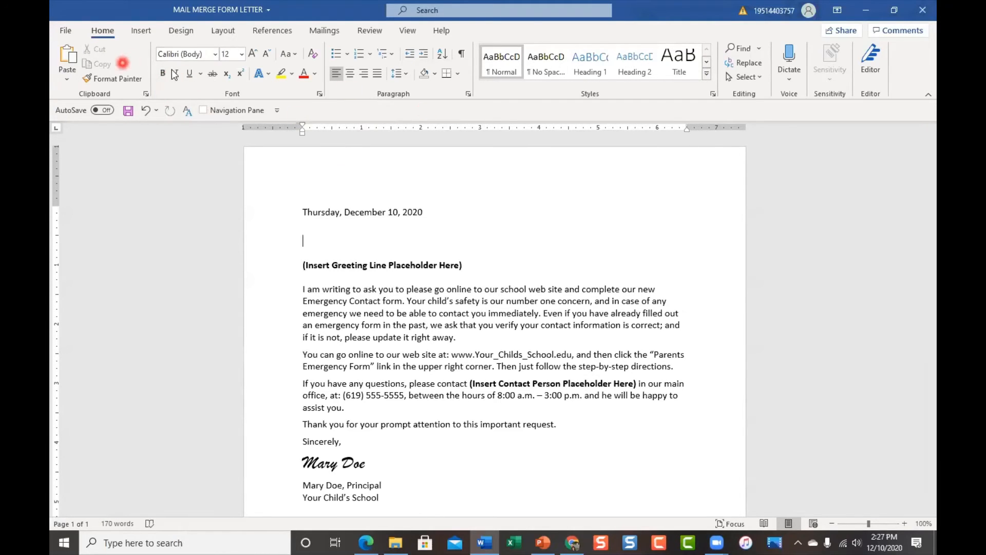
Start a Letters mail merge and place the cursor on the empty address line below the date.
left_click(329, 35)
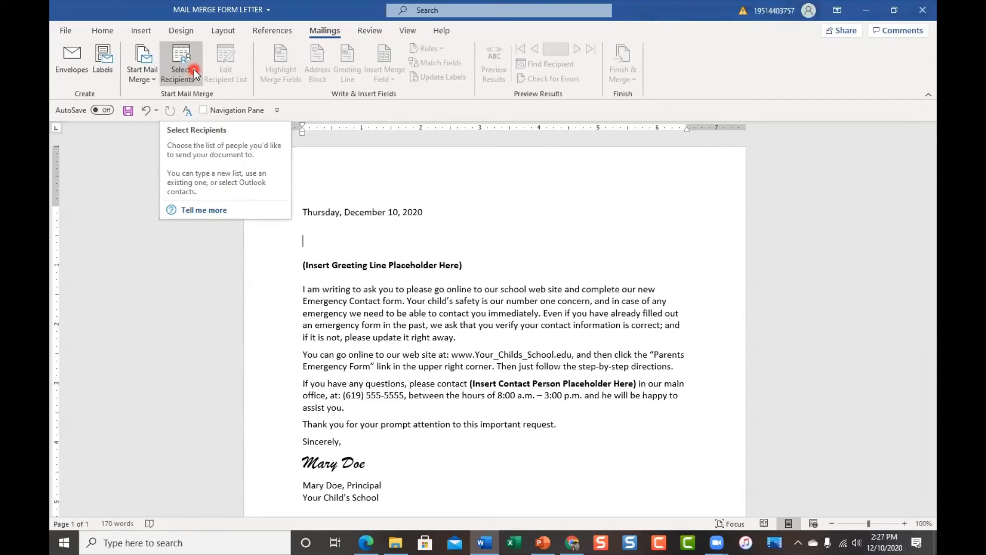
left_click(144, 72)
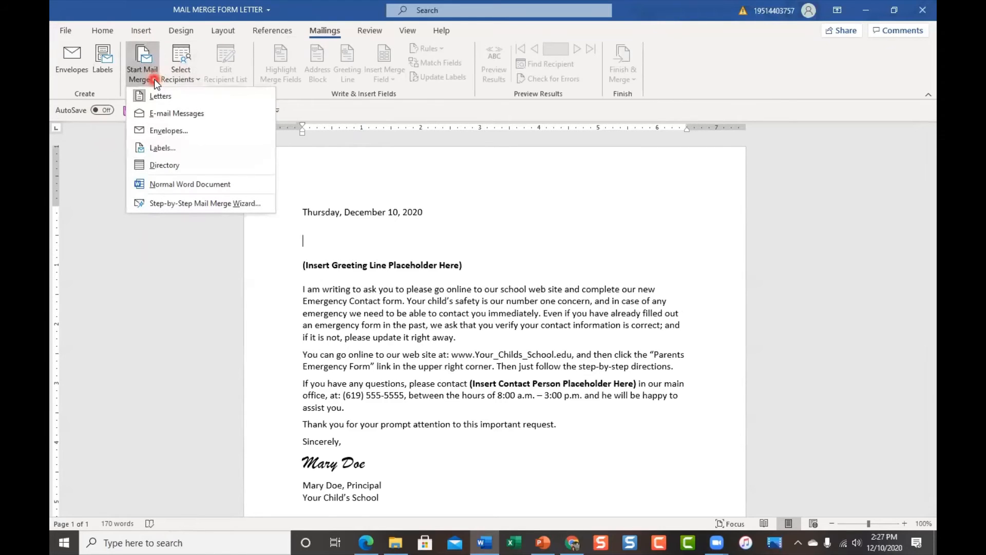
left_click(186, 101)
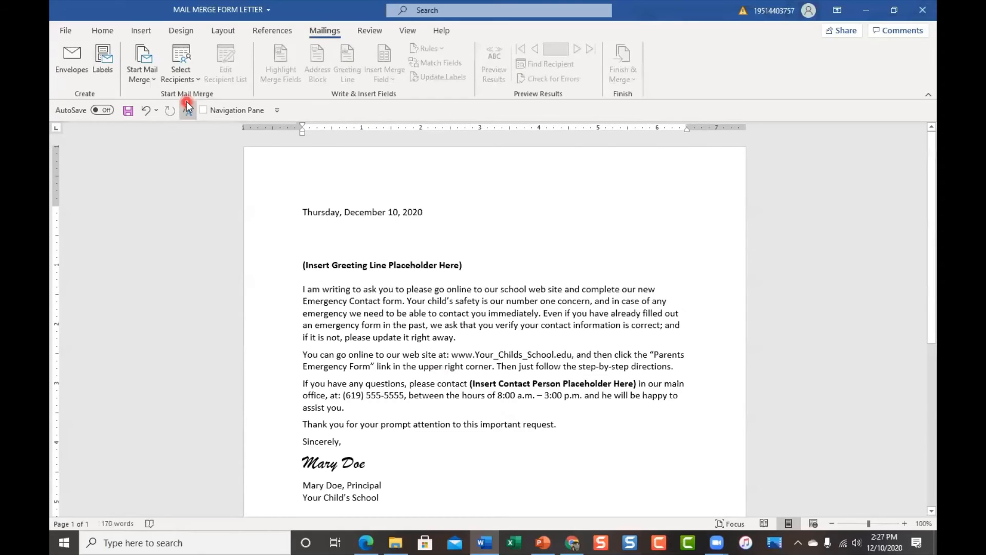
left_click(309, 248)
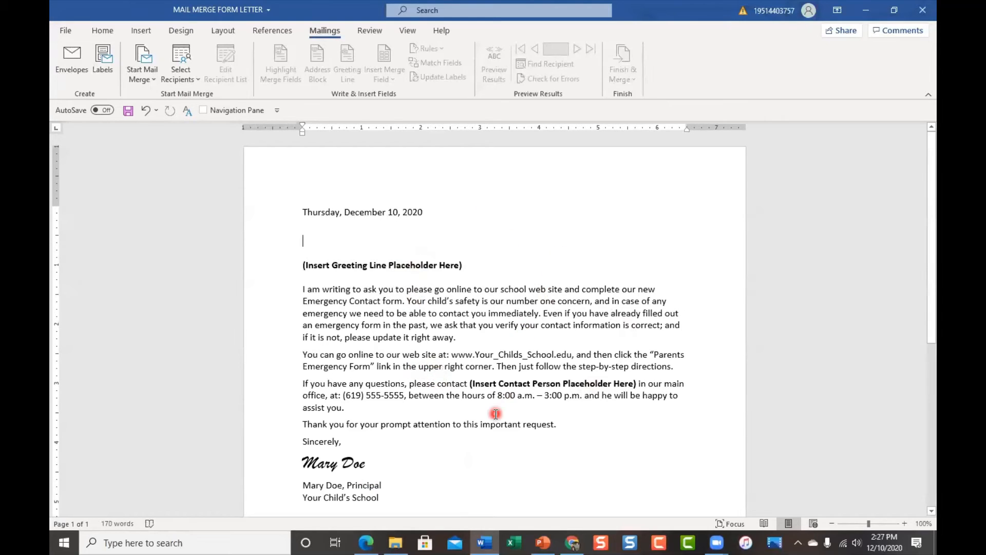
Use the existing list MAIL MERGE DATA SOURCE as recipients, from the Zoom Advanced Microsoft Word 2020 folder in Desktop > AAA Zoom Class Files 2020.
left_click(197, 82)
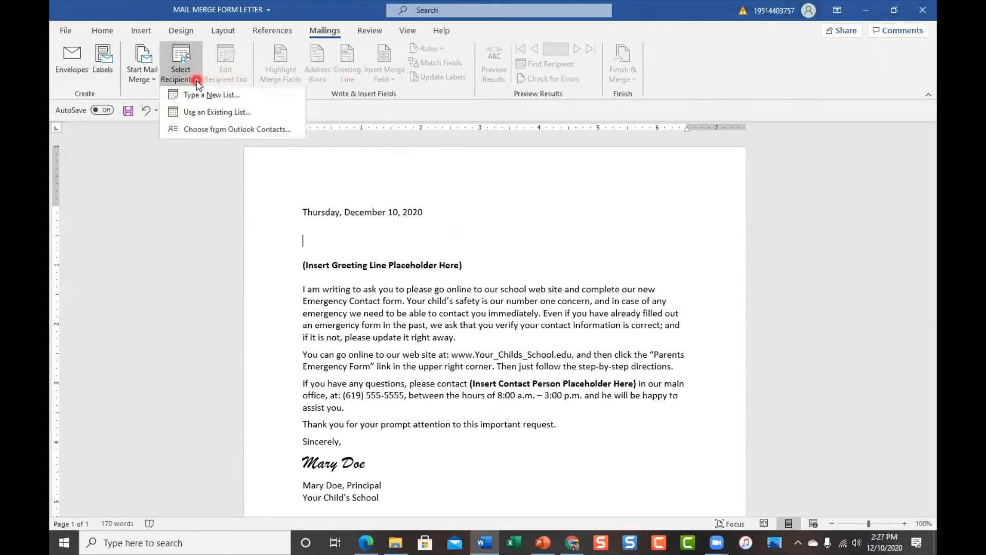
left_click(266, 117)
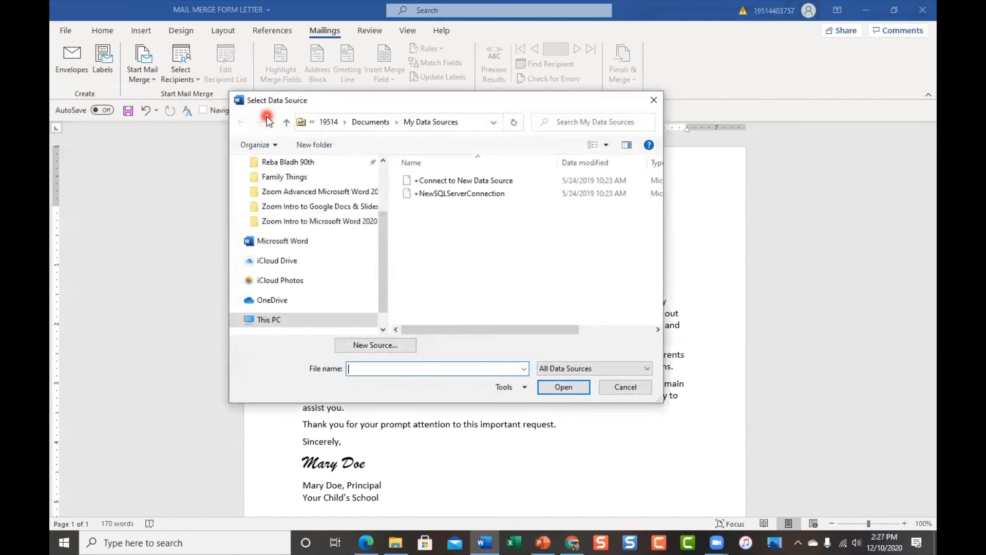
scroll(277, 181, "up", 2)
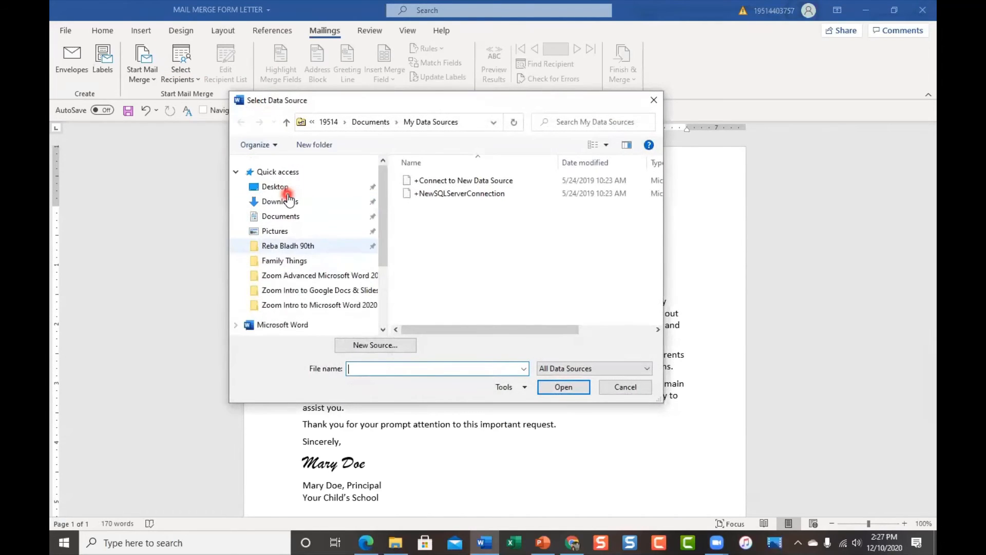
left_click(285, 191)
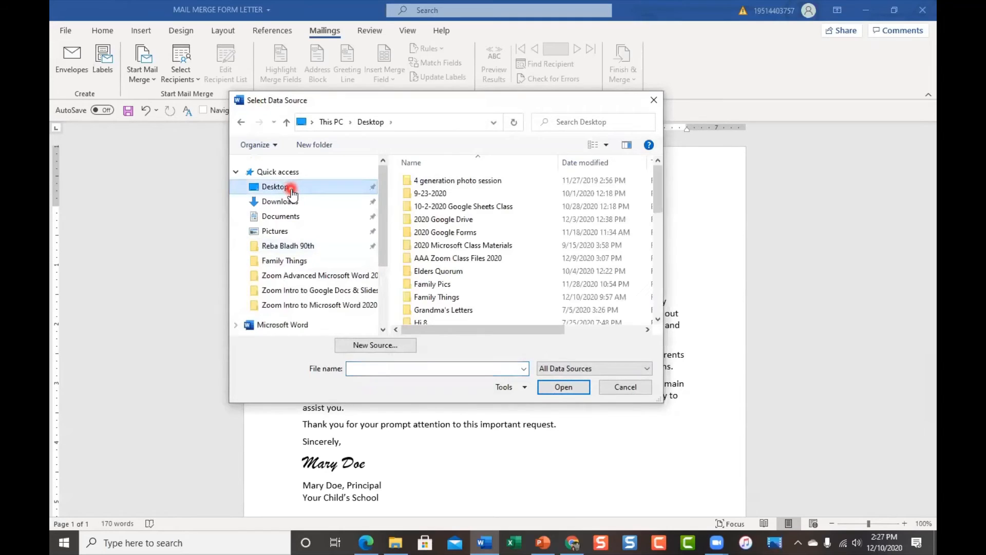
double_click(423, 258)
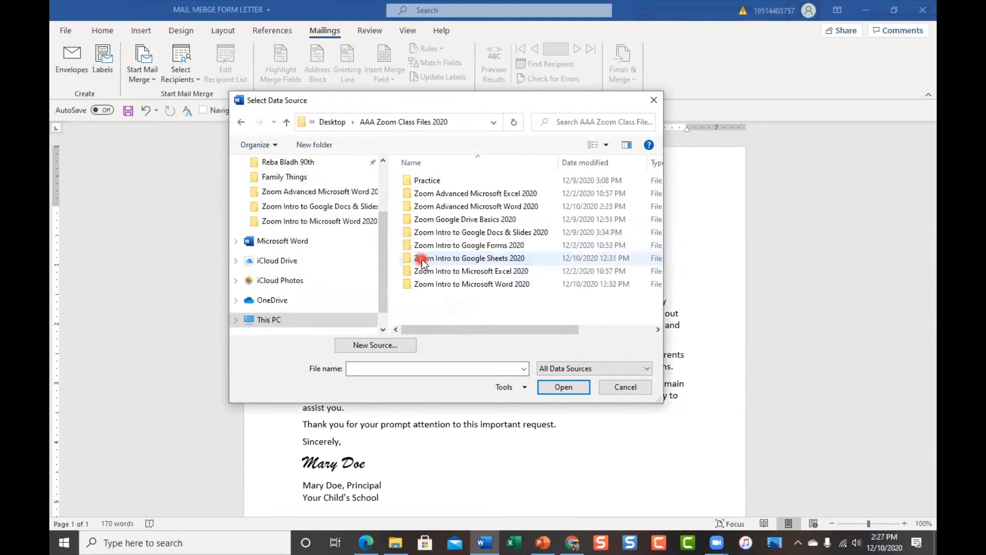
double_click(495, 206)
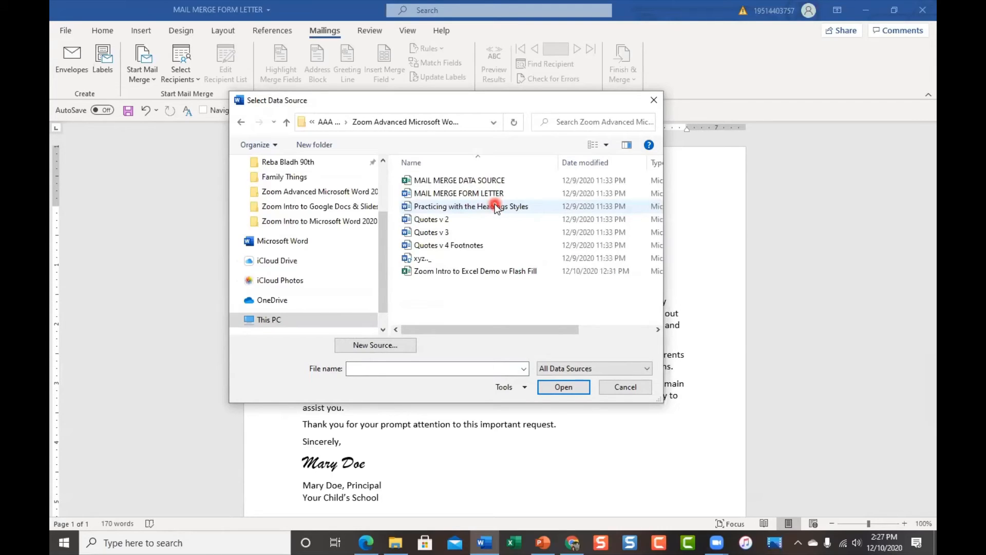
double_click(522, 184)
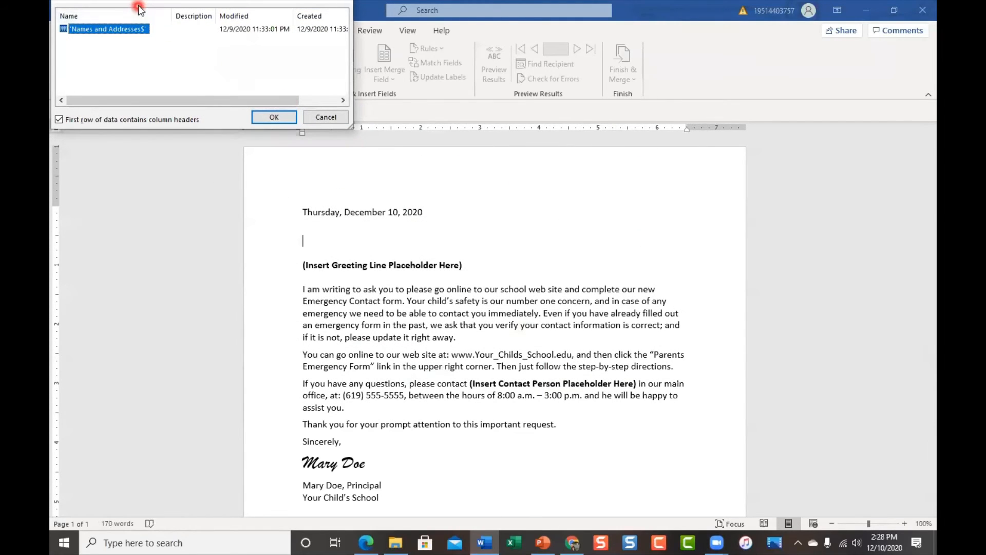
Connect the 'Names and Addresses$' table as the recipient list, with its first row treated as column headers.
left_click(180, 76)
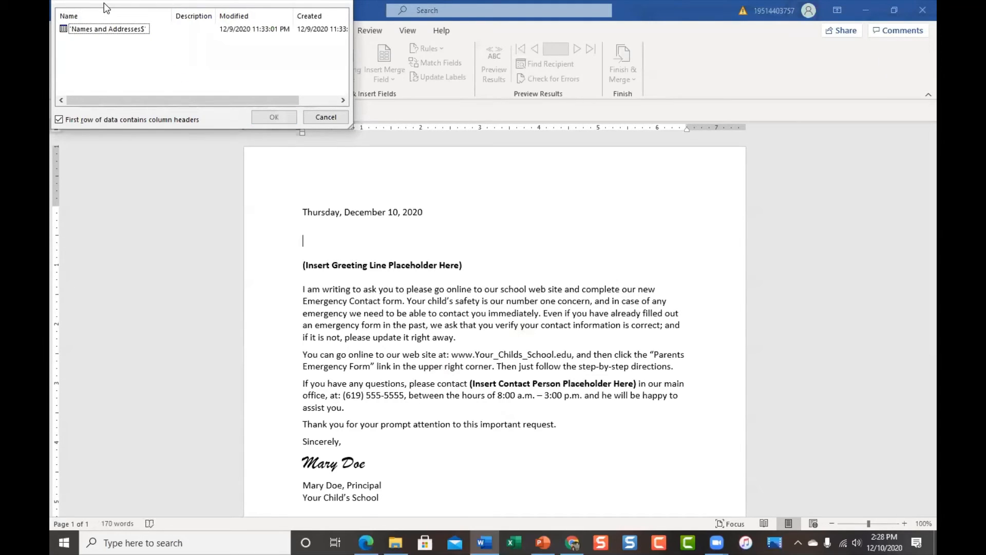
left_click(113, 14)
left_click_drag(180, 5, 683, 158)
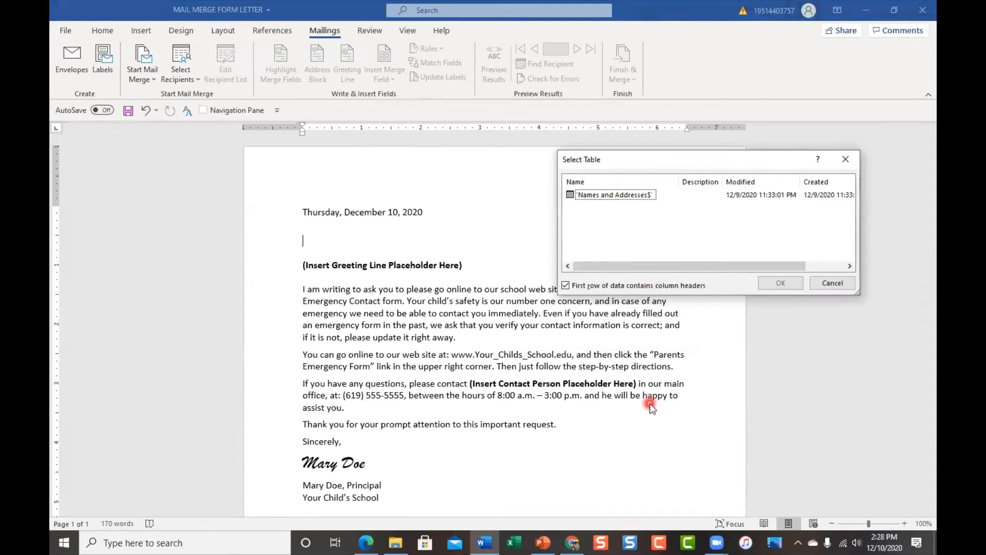
left_click(614, 195)
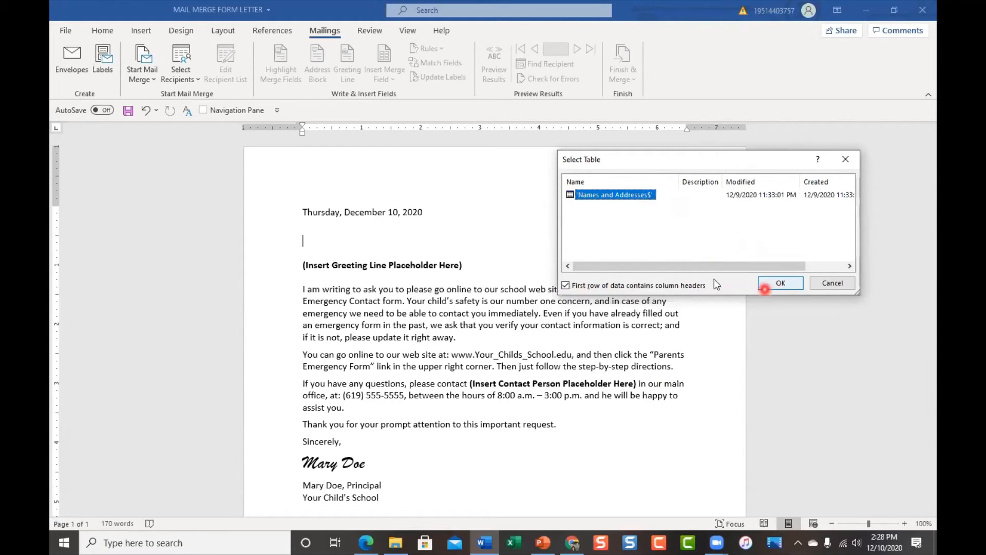
left_click(691, 241)
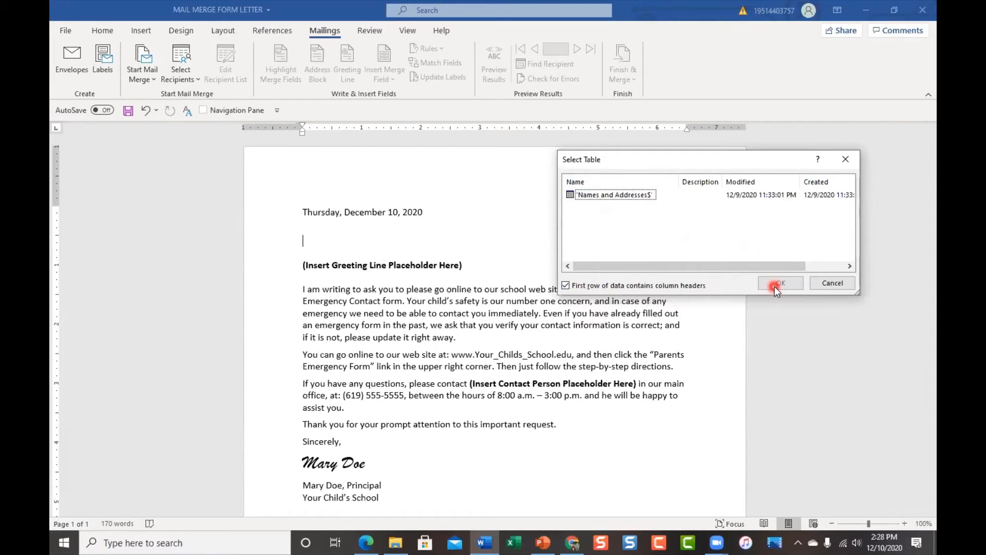
left_click(627, 195)
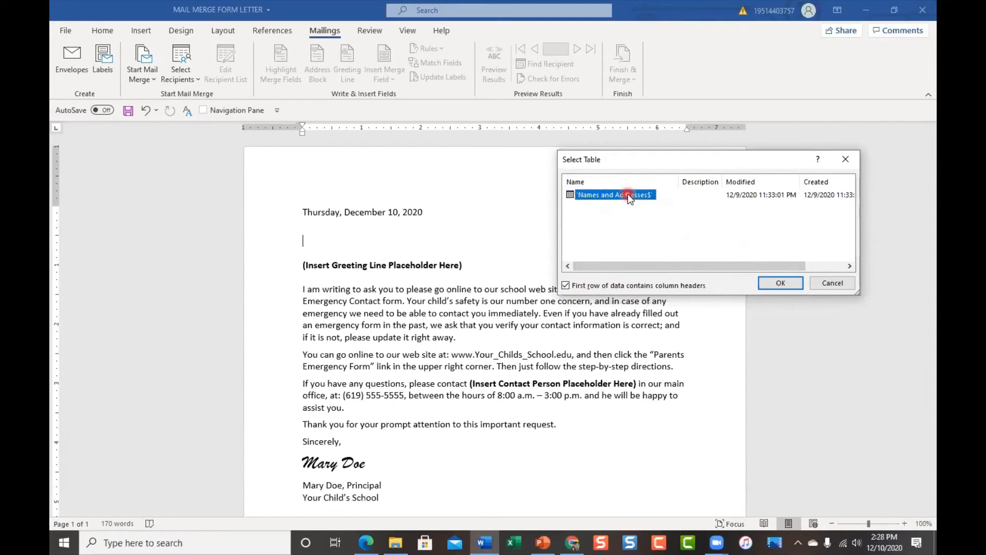
left_click(772, 282)
left_click(772, 283)
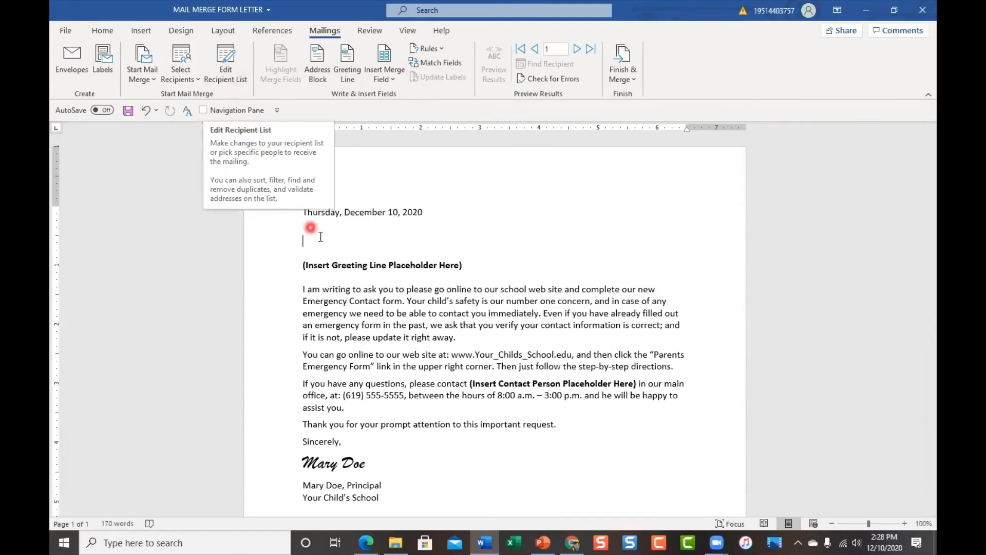
Insert an address block on the empty line below the date, using the preselected name format and the postal address.
left_click(309, 247)
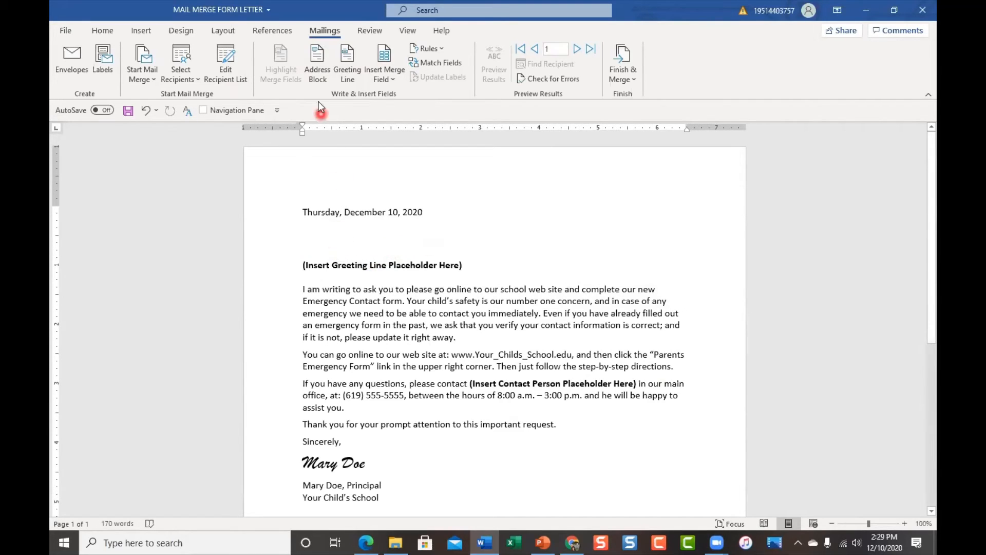
left_click(318, 62)
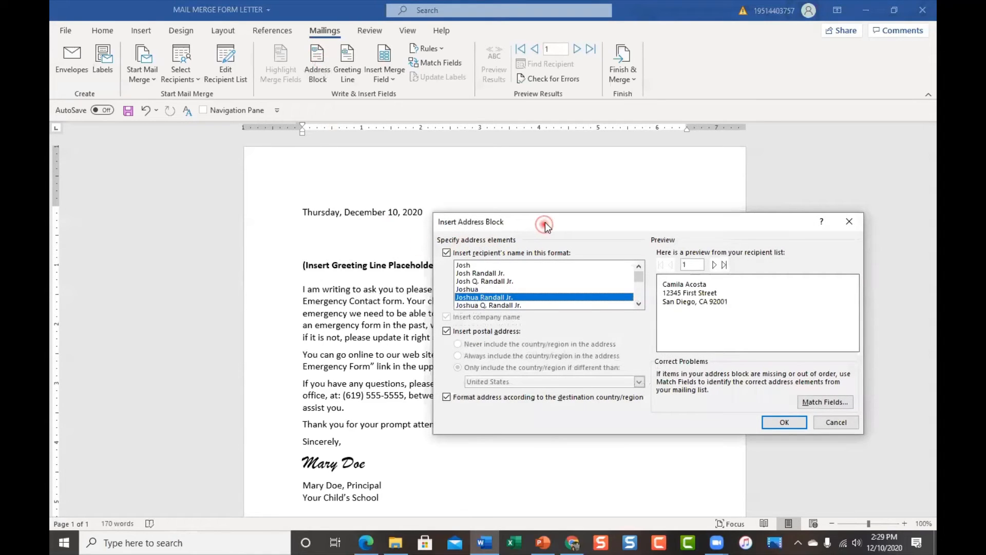
left_click_drag(546, 226, 557, 163)
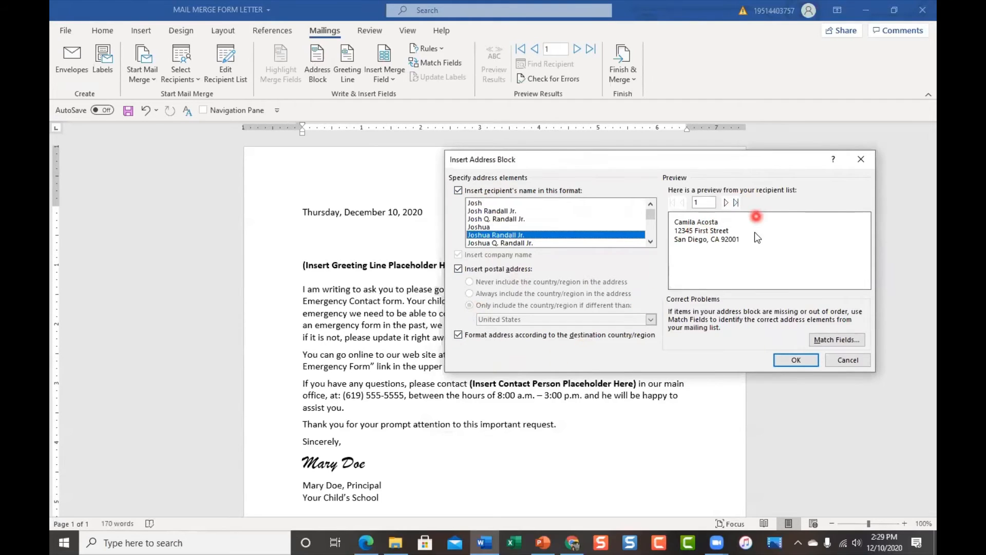
left_click(793, 362)
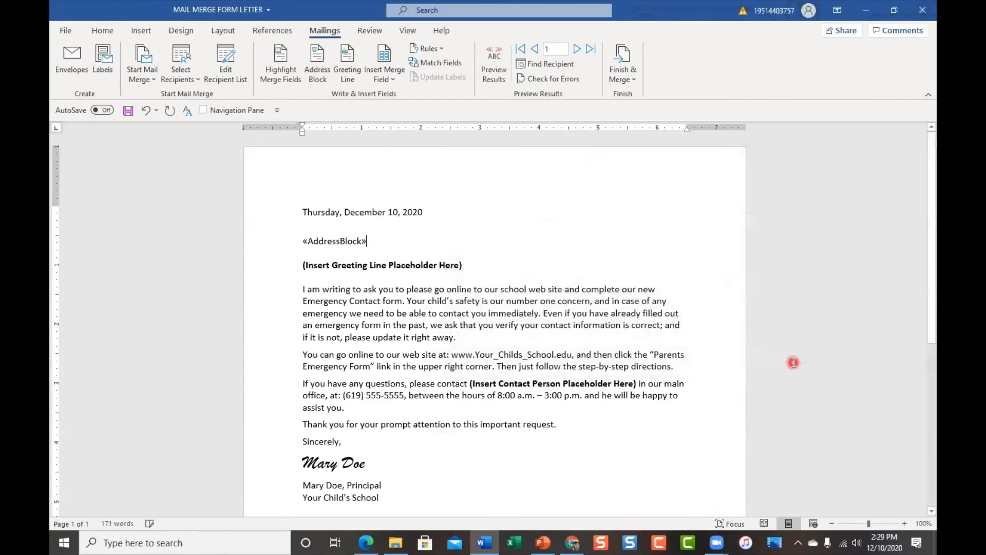
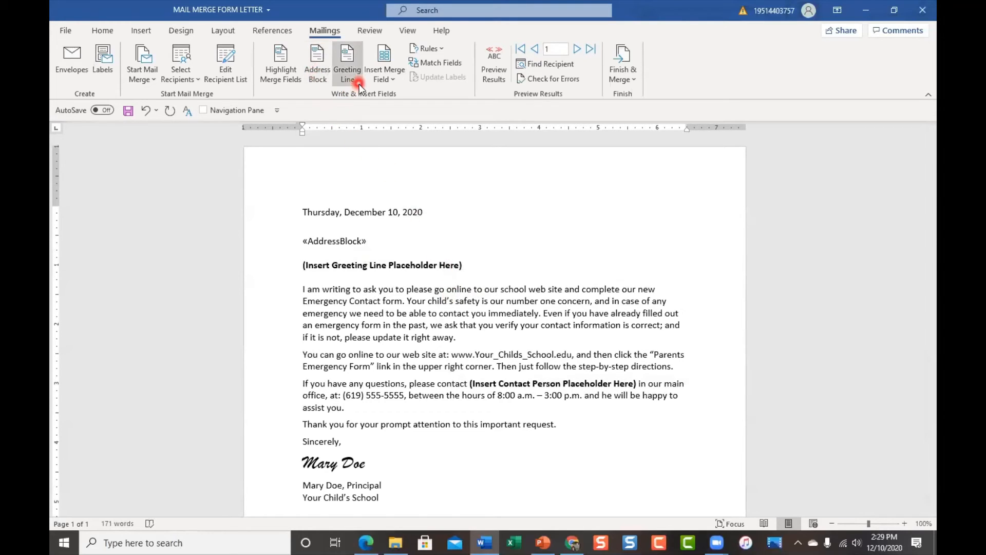
Remove the bold formatting from the (Insert Greeting Line Placeholder Here) text, leaving its paragraph mark out of the selection.
left_click(303, 266)
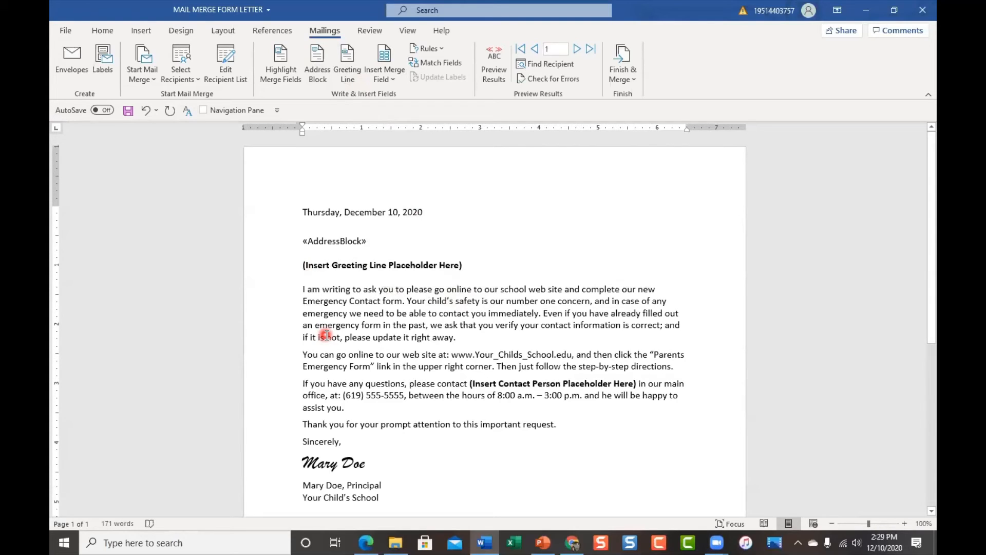
key("shift+Right")
key("shift+Right")
key("shift+Right")
key("shift+Right")
key("shift+Right")
key("shift+Right")
key("shift+Right")
key("shift+Right")
key("shift+Right")
key("shift+Right")
key("shift+Right")
key("shift+Right")
key("shift+Right")
key("shift+Right")
key("shift+Right")
key("shift+Right")
key("shift+Right")
key("shift+Right")
key("shift+Right")
key("shift+Right")
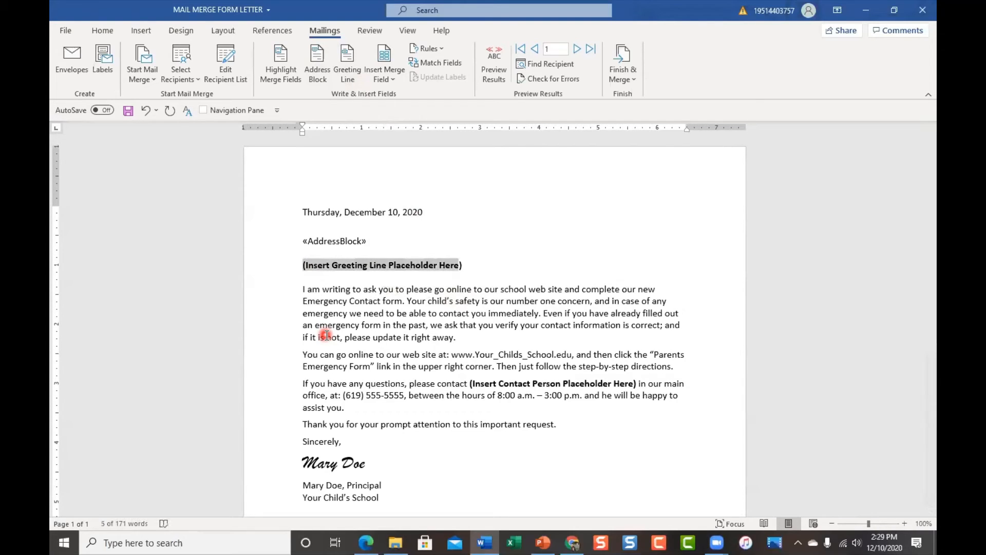
key("shift+Right")
key("shift+Right")
key("shift+Left")
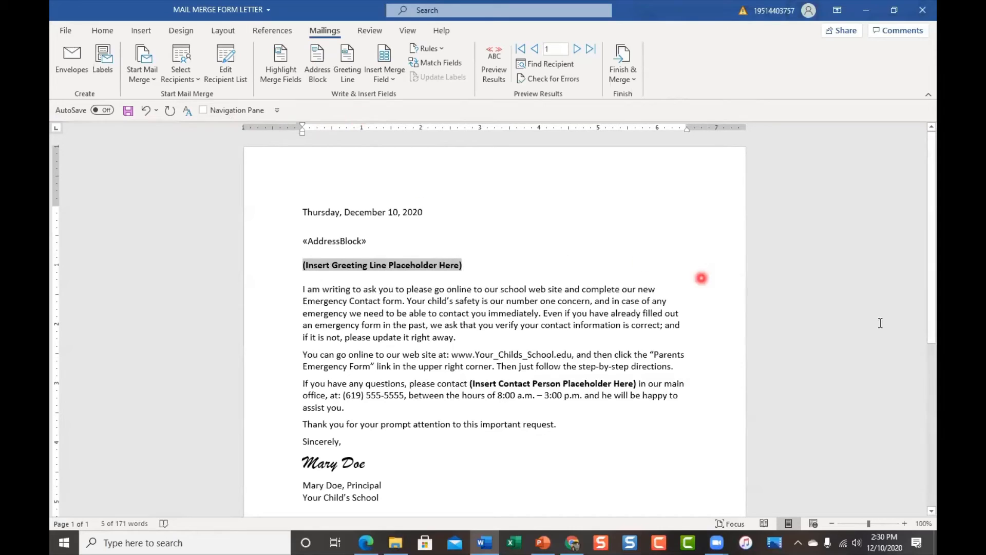
right_click(338, 267)
left_click(348, 244)
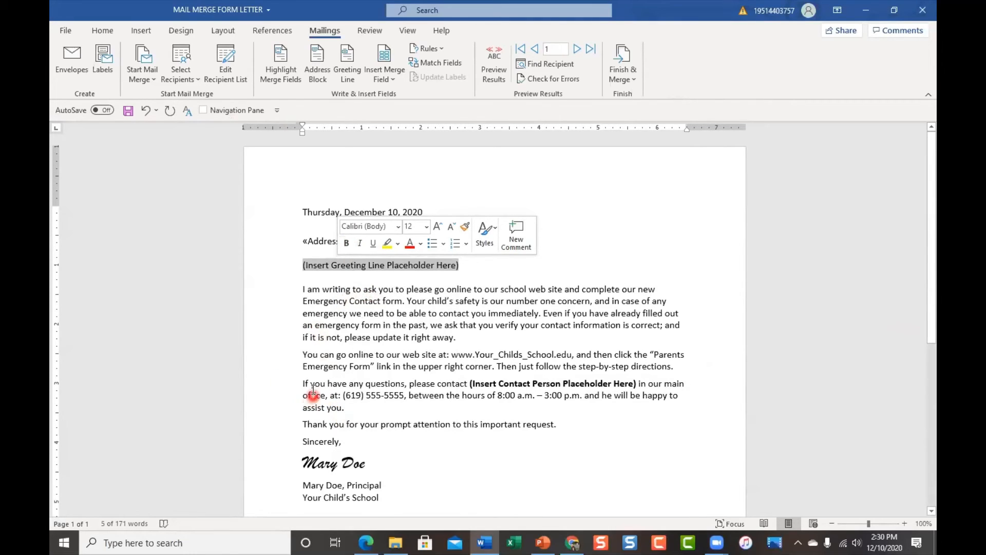
left_click(324, 367)
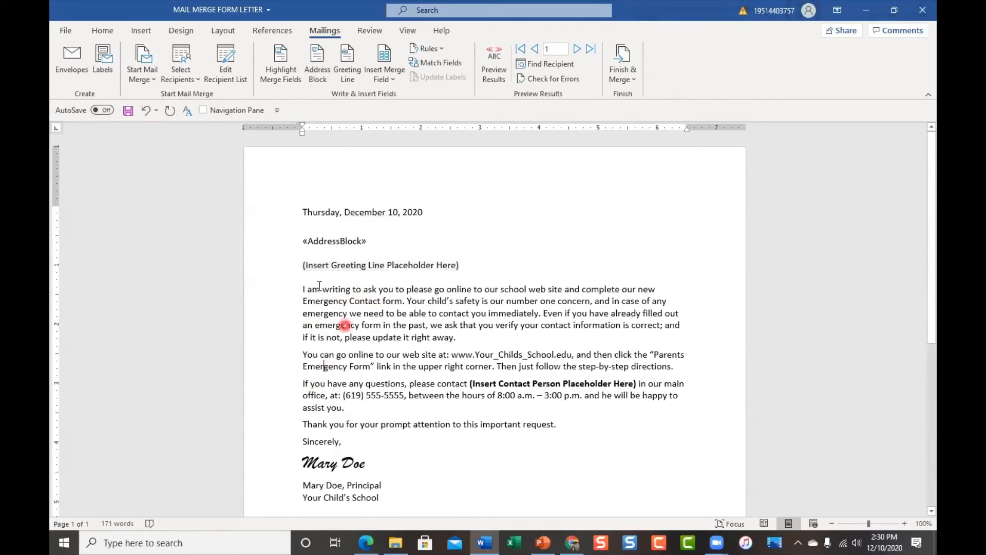
Delete the (Insert Greeting Line Placeholder Here) text while keeping its paragraph mark.
left_click(301, 265)
key("shift+Right")
key("shift+Right")
key("shift+Right")
key("shift+Right")
key("shift+Right")
key("shift+Right")
key("shift+Right")
key("shift+Right")
key("shift+Right")
key("shift+Right")
key("shift+Right")
key("shift+Right")
key("shift+Right")
key("shift+Right")
key("shift+Right")
key("shift+Right")
key("shift+Right")
key("shift+Right")
key("shift+Right")
key("shift+Right")
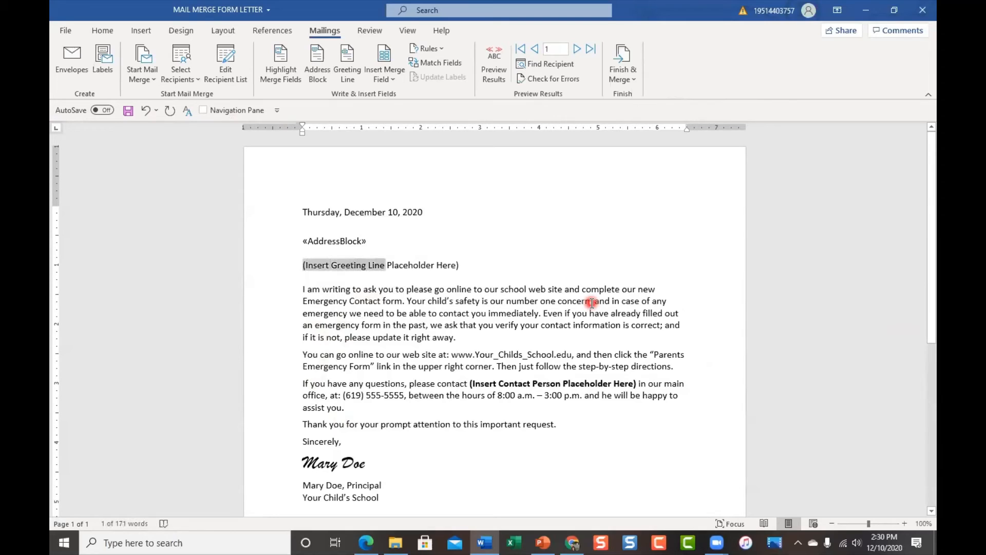
key("shift+Right")
key("shift+Right")
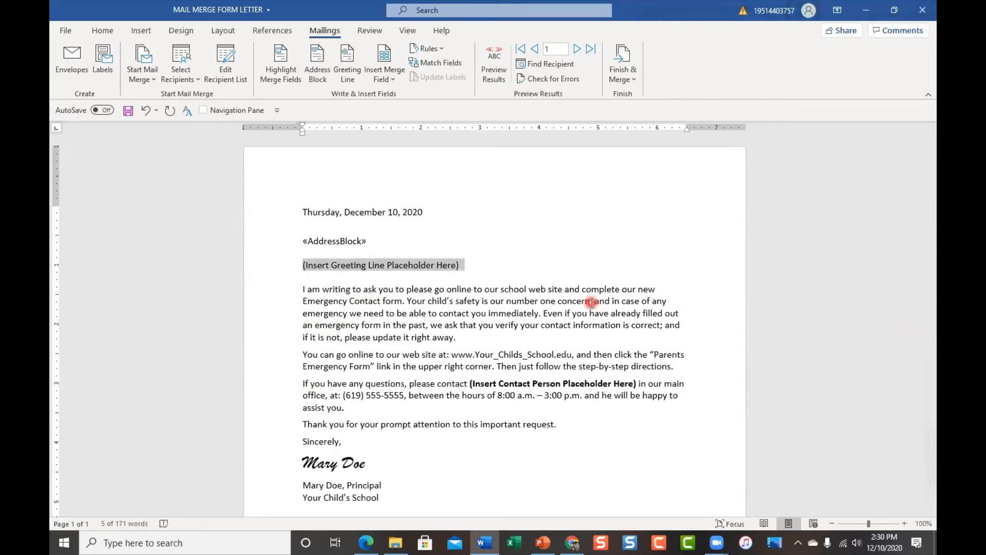
key("shift+Left")
key("Delete")
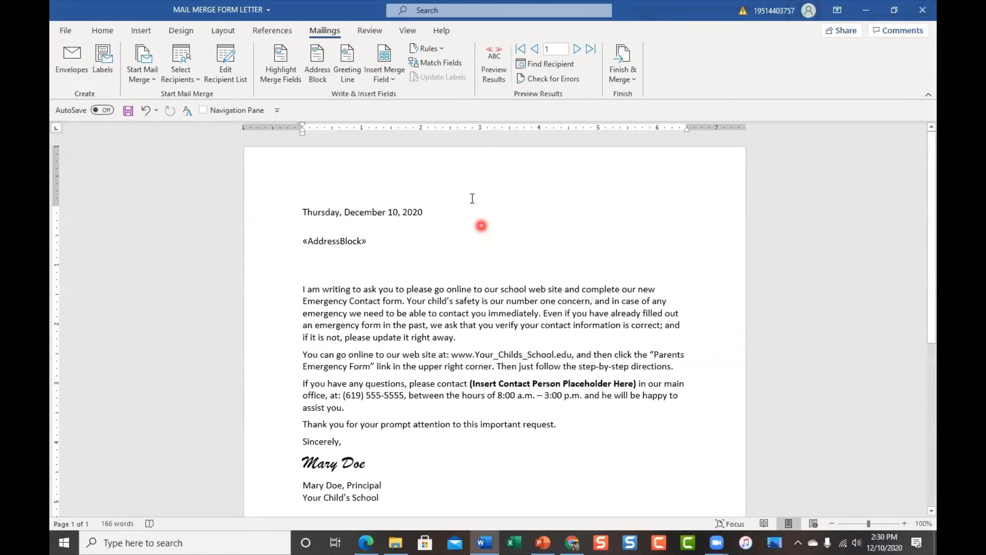
Start a greeting line with the salutation Dear, the full-name format, a comma, and Dear Sir or Madam for invalid recipient names.
left_click(346, 65)
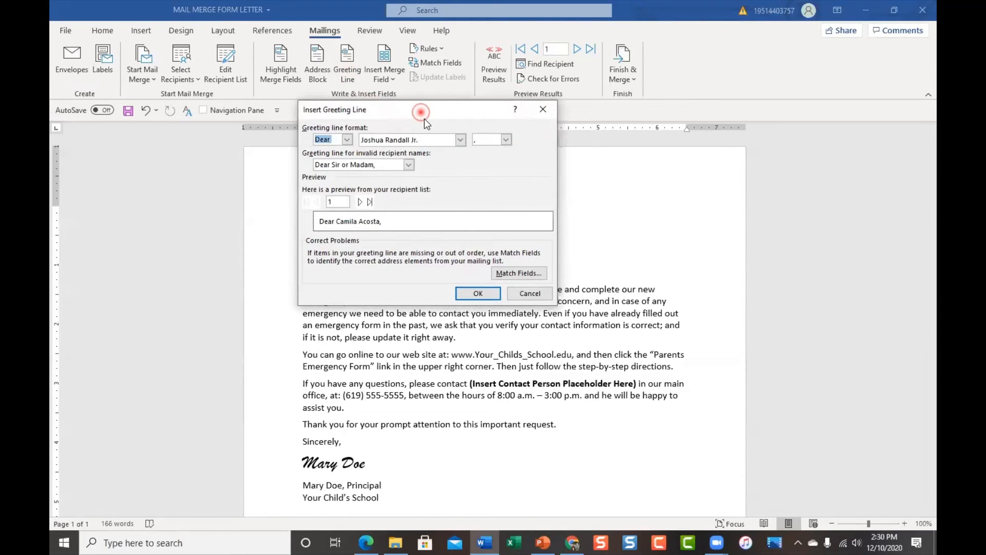
left_click_drag(425, 119, 687, 151)
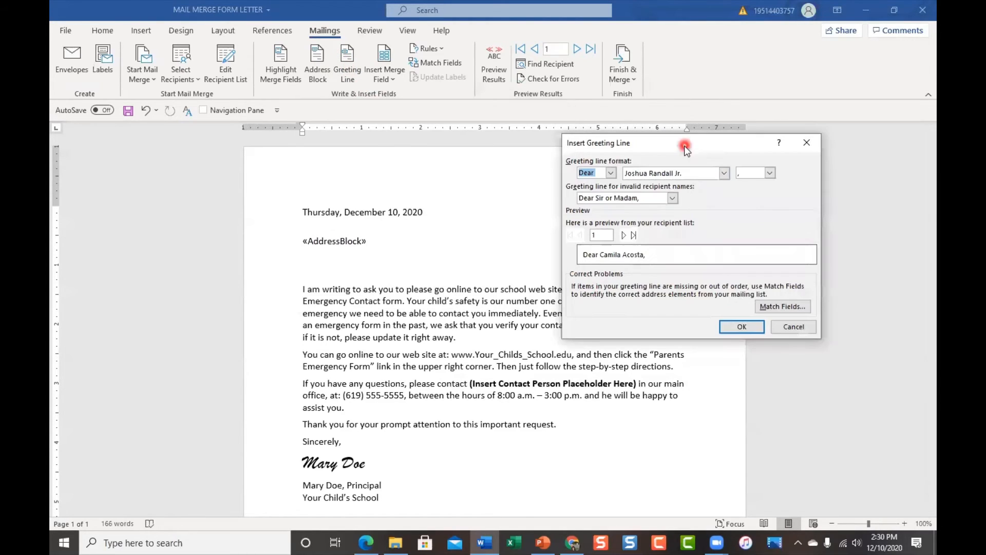
left_click(612, 173)
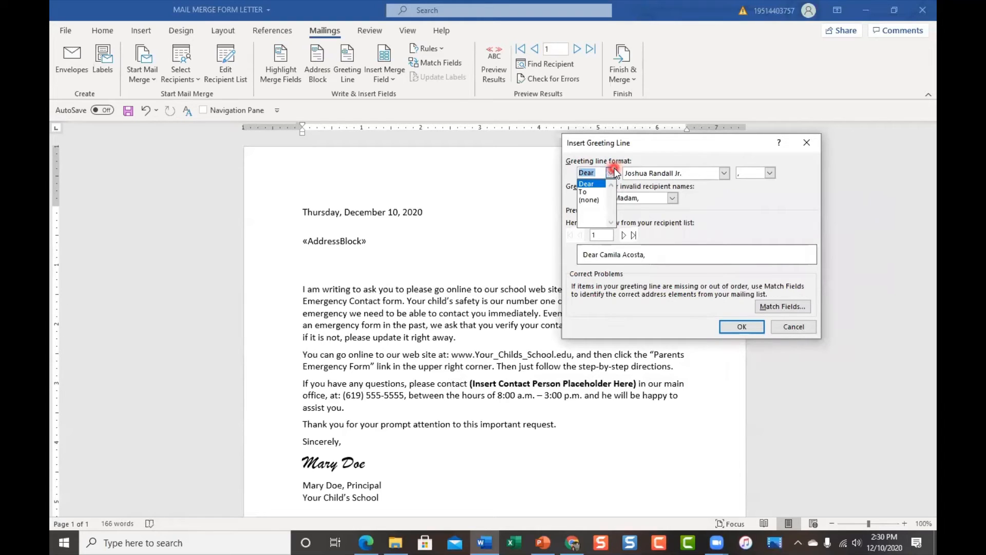
left_click(725, 173)
left_click(724, 173)
left_click(724, 173)
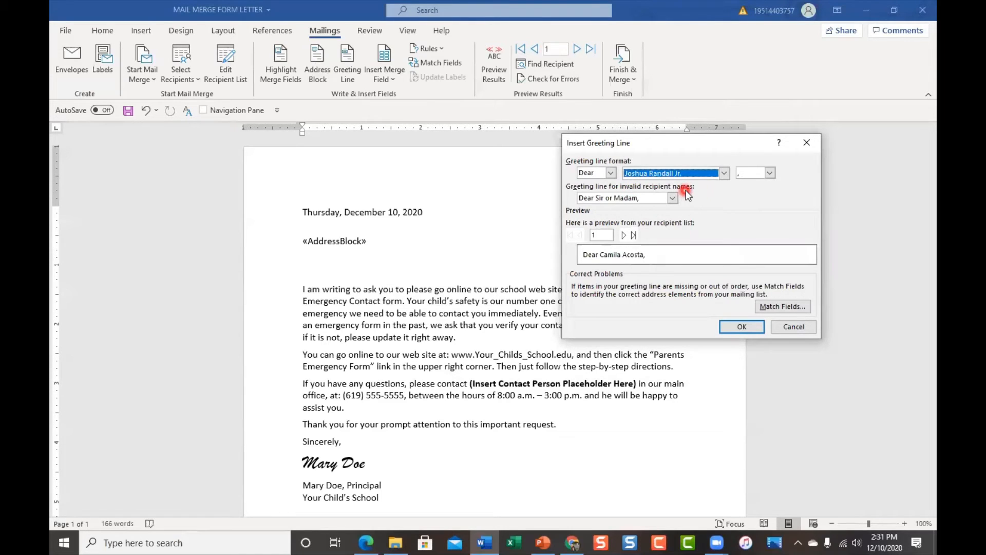
left_click(674, 200)
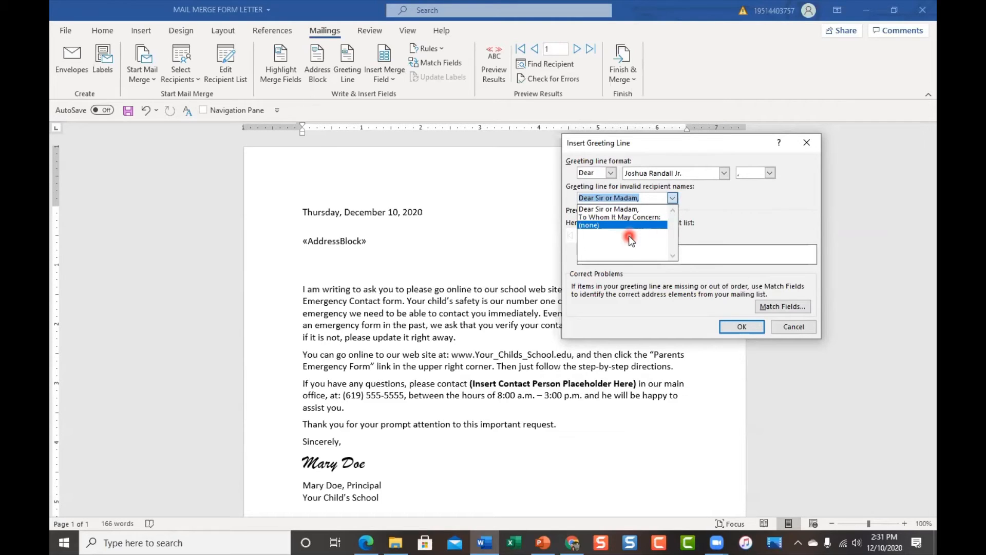
left_click(673, 199)
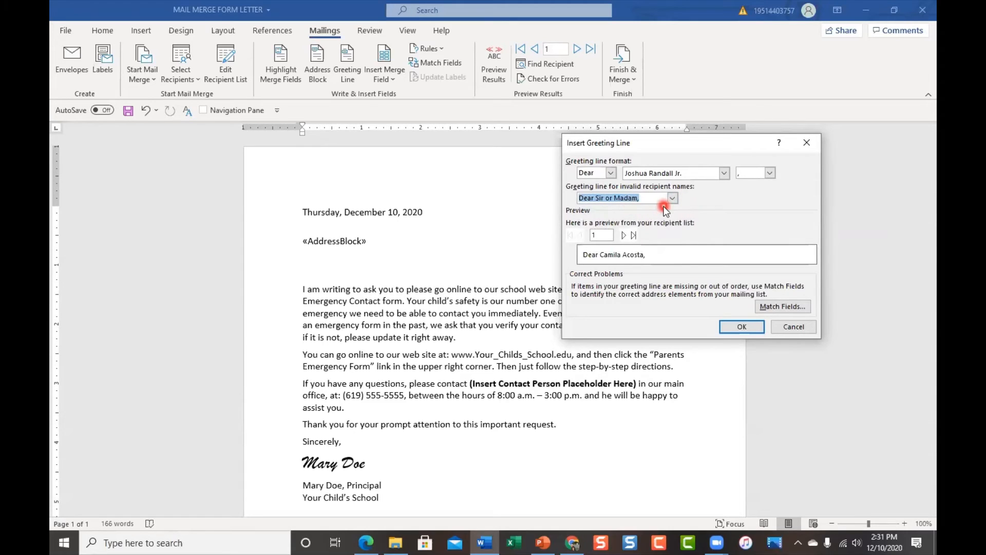
Preview the greeting for the first four recipients, return to the first record, and insert the greeting line below the address block.
left_click(624, 235)
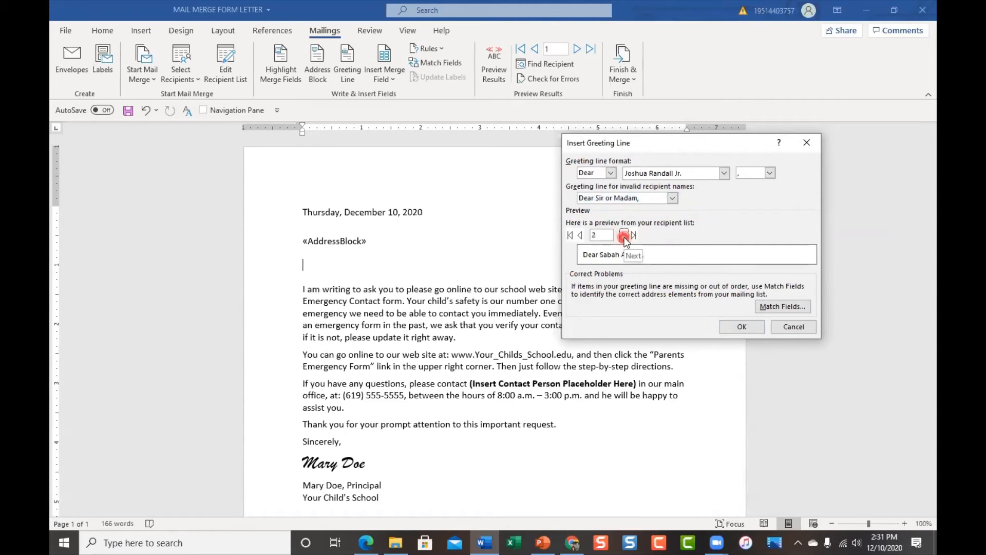
left_click(623, 235)
left_click(624, 235)
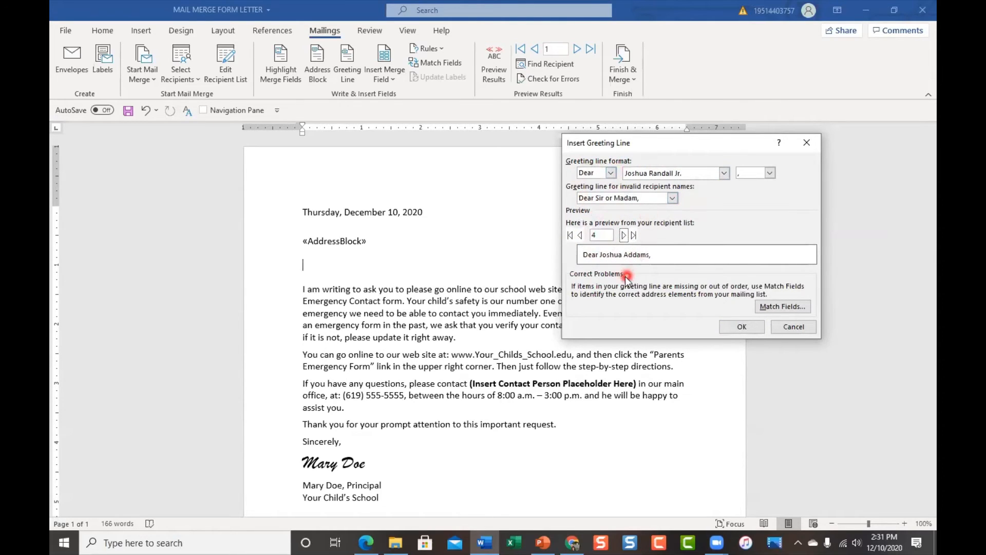
left_click(572, 235)
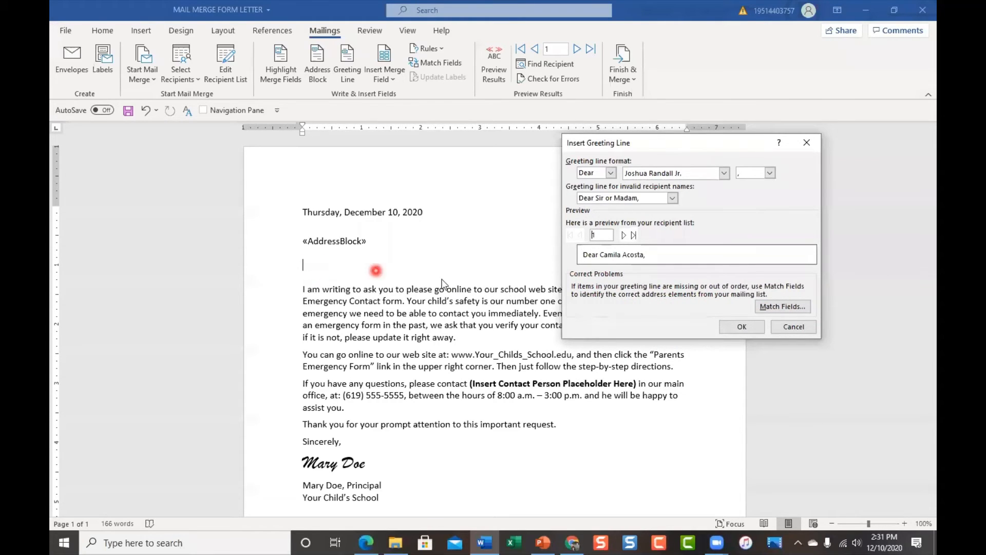
left_click(737, 329)
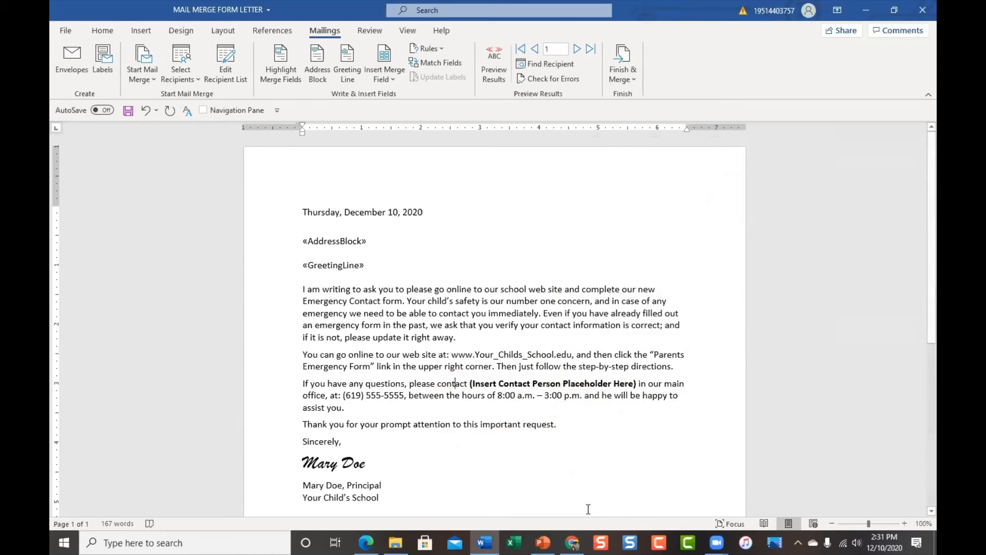
Remove the bold formatting from the (Insert Contact Person Placeholder Here) text, leaving the space after it out of the selection.
left_click(657, 495)
key("Right")
key("Right")
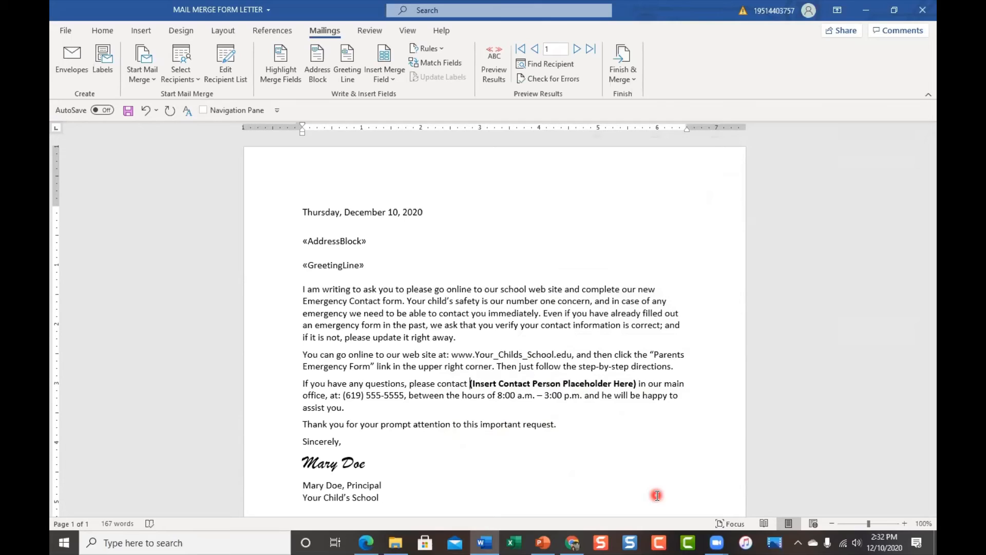
key("ctrl+shift+Right")
key("ctrl+shift+Right")
key("ctrl+shift+Right")
key("ctrl+shift+Right")
key("ctrl+shift+Right")
key("ctrl+shift+Right")
key("shift+Right")
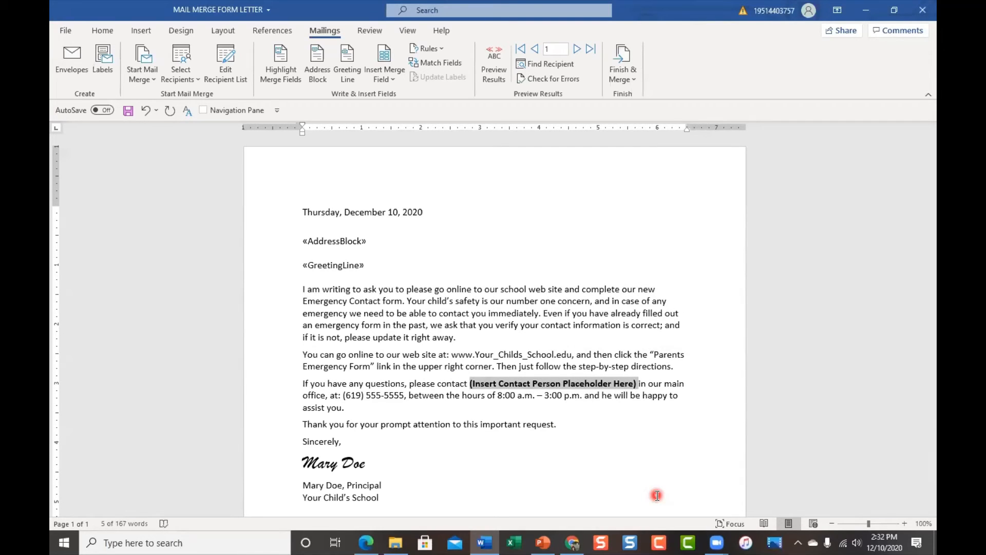
key("shift+Left")
right_click(612, 384)
left_click(622, 418)
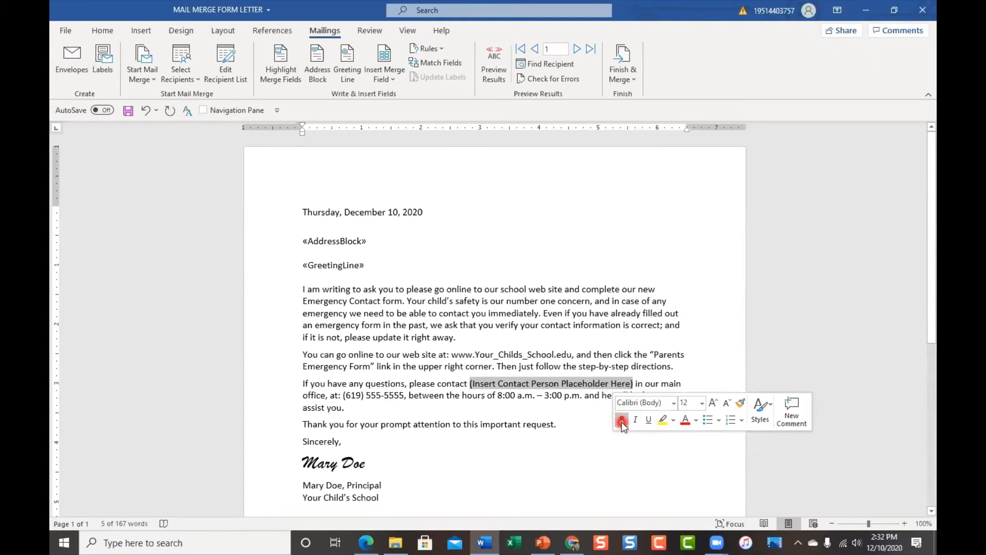
Replace the contact person placeholder text with the Contact_Person merge field.
key("Delete")
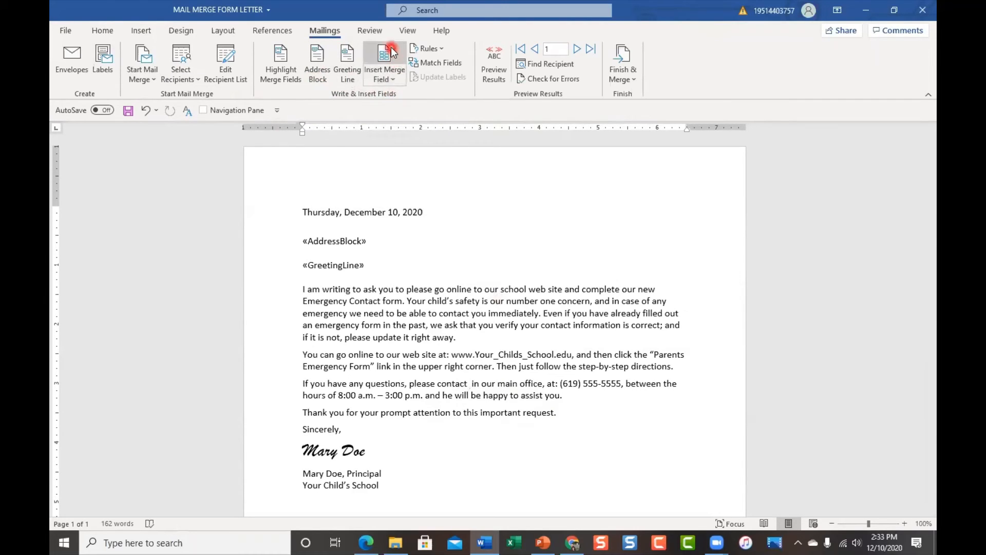
left_click(393, 83)
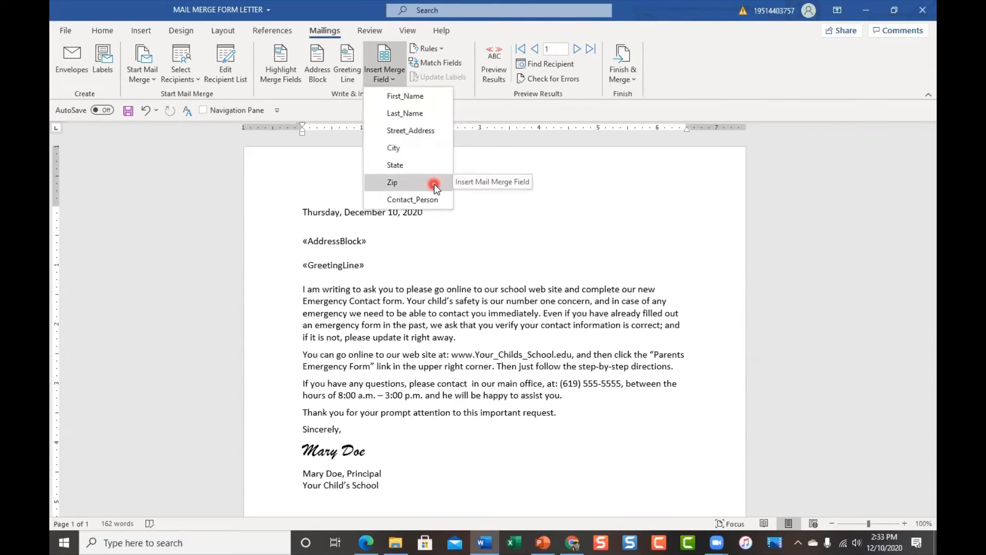
left_click(431, 201)
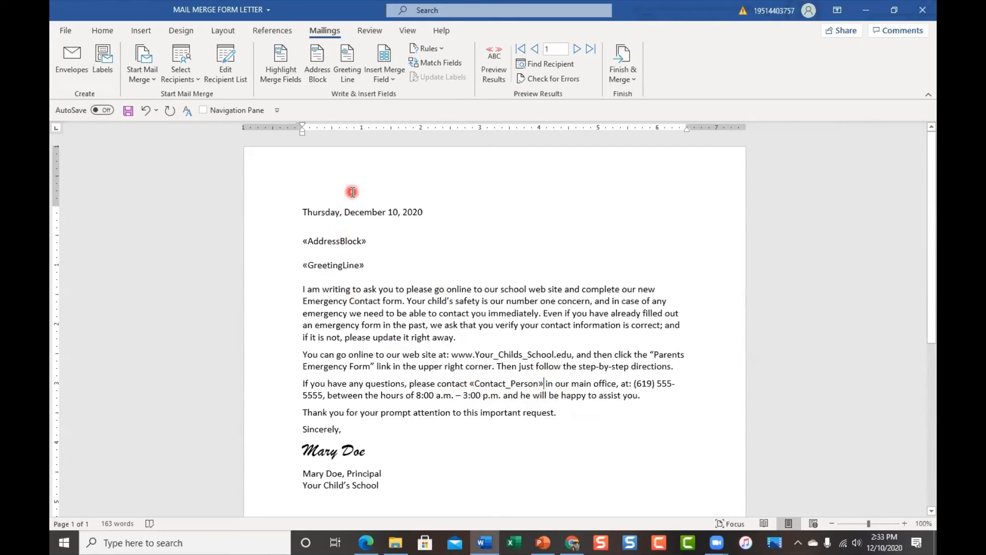
Add one empty line between the address block and the greeting line, undoing the surplus line breaks.
left_click(330, 252)
key("Return")
key("Return")
key("Return")
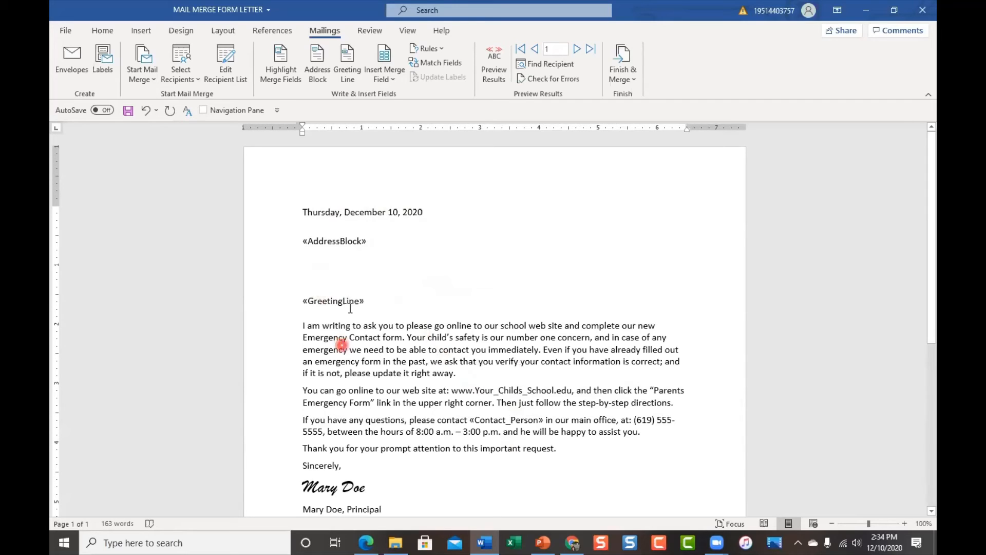
left_click(143, 112)
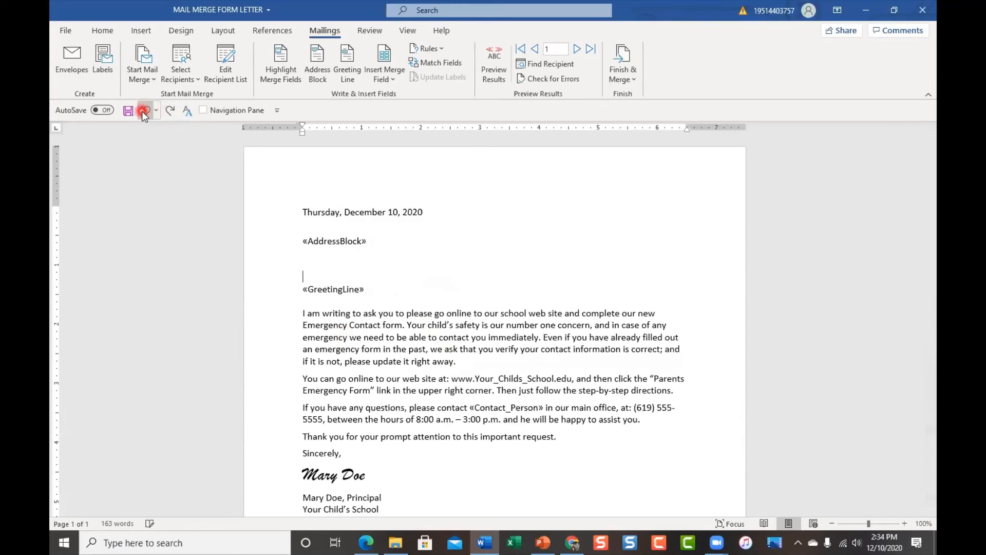
left_click(143, 111)
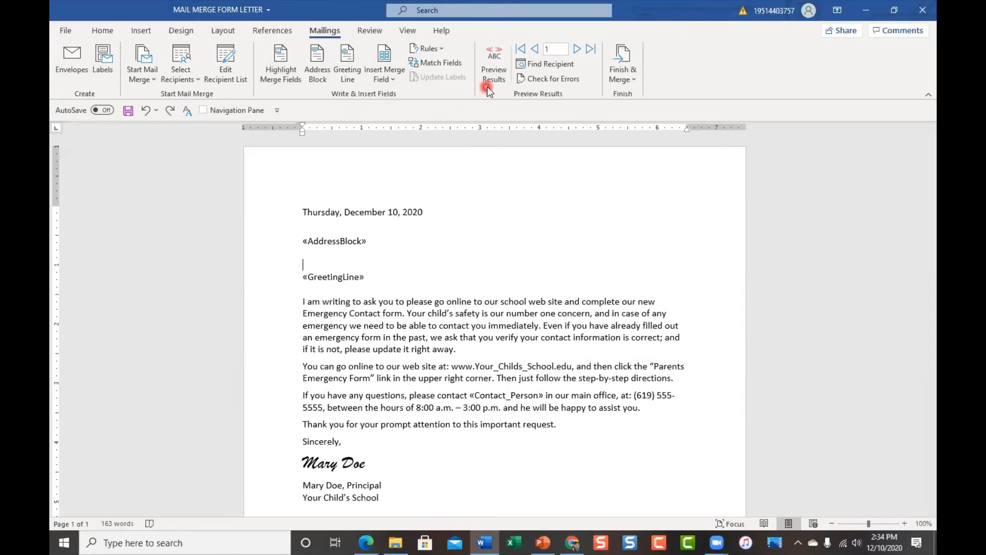
Preview the merge results and examine the first recipient's letter from the date down to the signature.
left_click(494, 74)
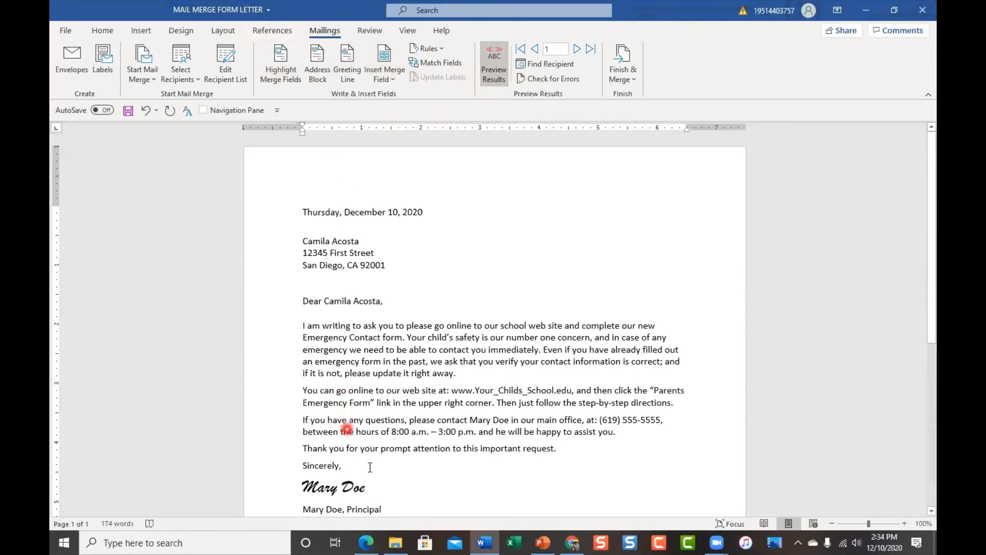
left_click(321, 280)
scroll(422, 292, "down", 4)
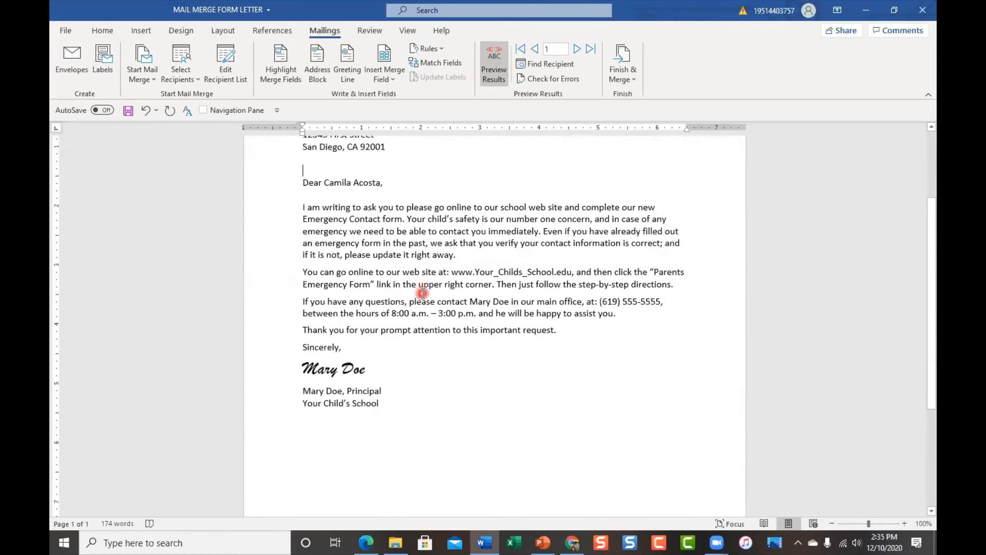
scroll(423, 293, "down", 6)
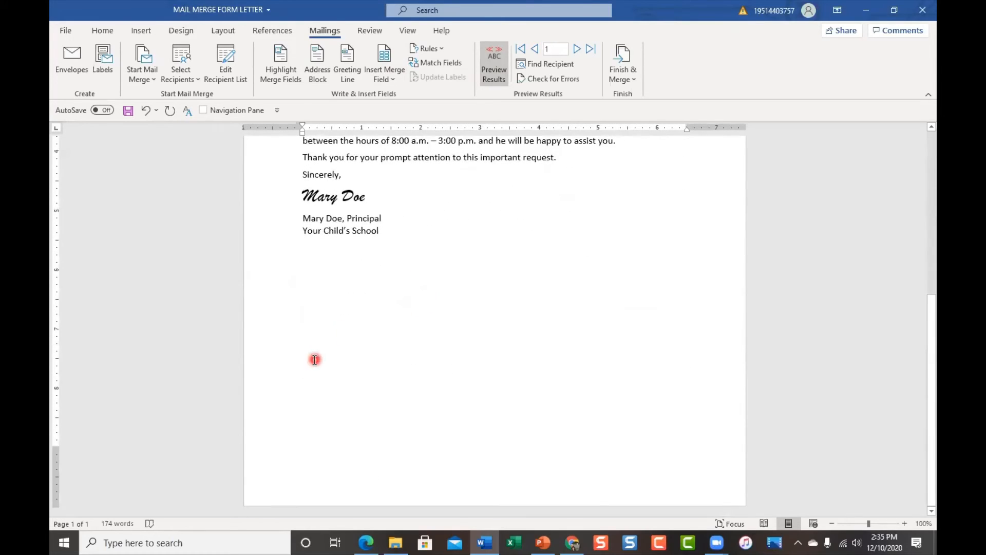
scroll(337, 437, "up", 6)
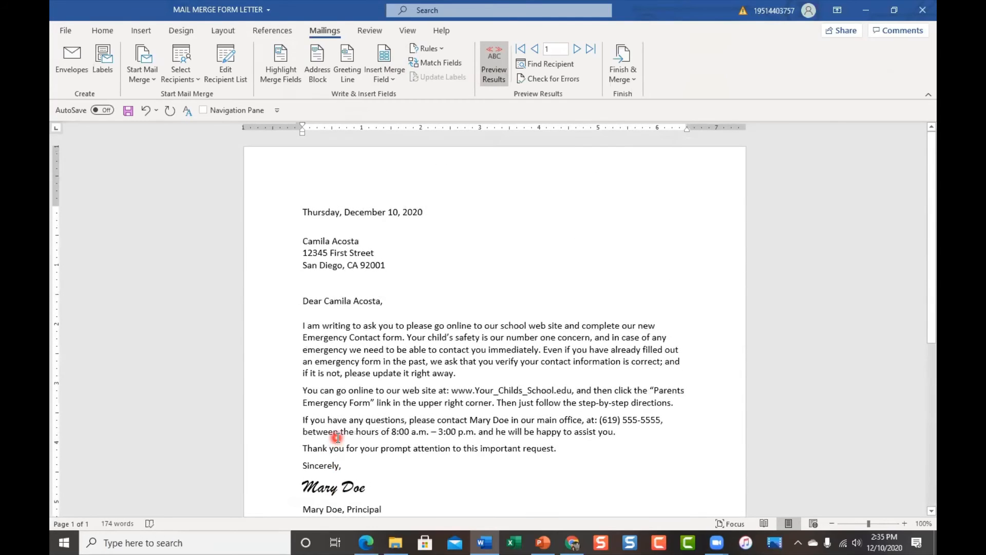
scroll(337, 436, "down", 6)
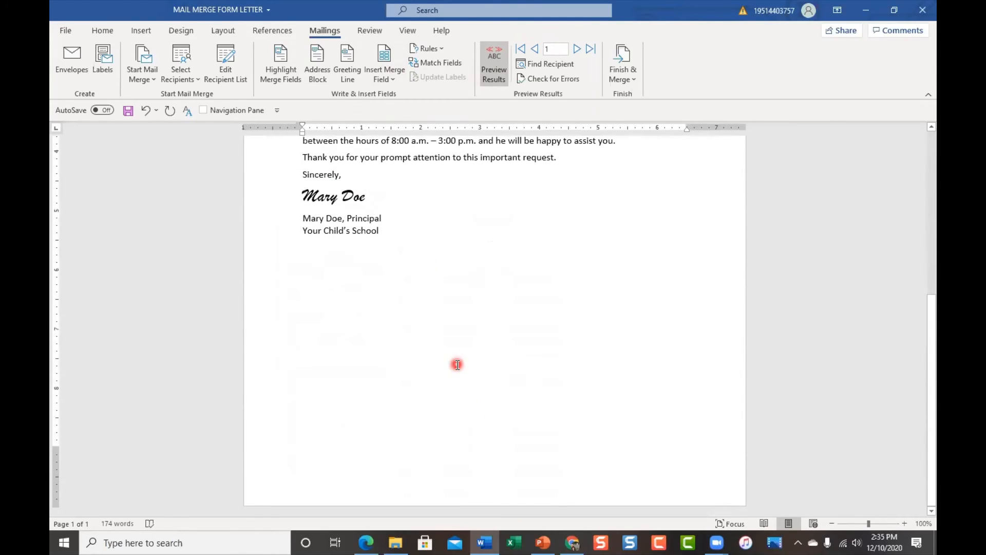
scroll(458, 364, "up", 6)
scroll(458, 365, "up", 4)
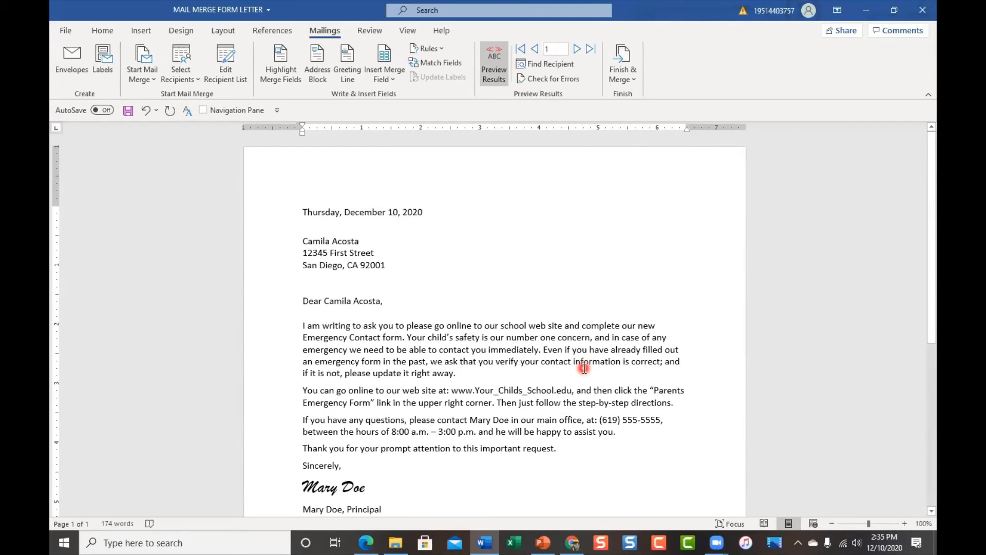
left_click(340, 290)
scroll(506, 485, "down", 1)
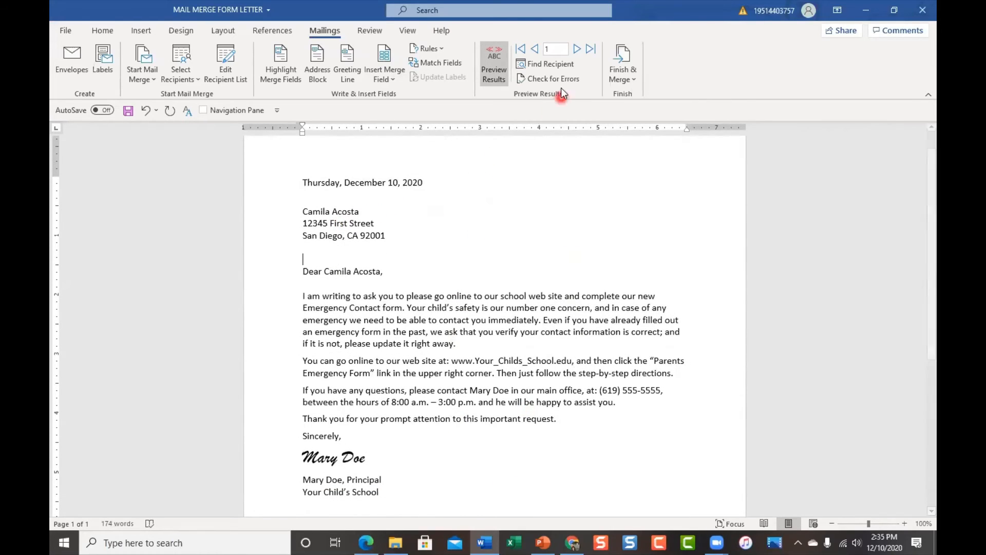
Step through the previewed letters of the following recipients and return to the first record.
left_click(577, 49)
left_click(578, 50)
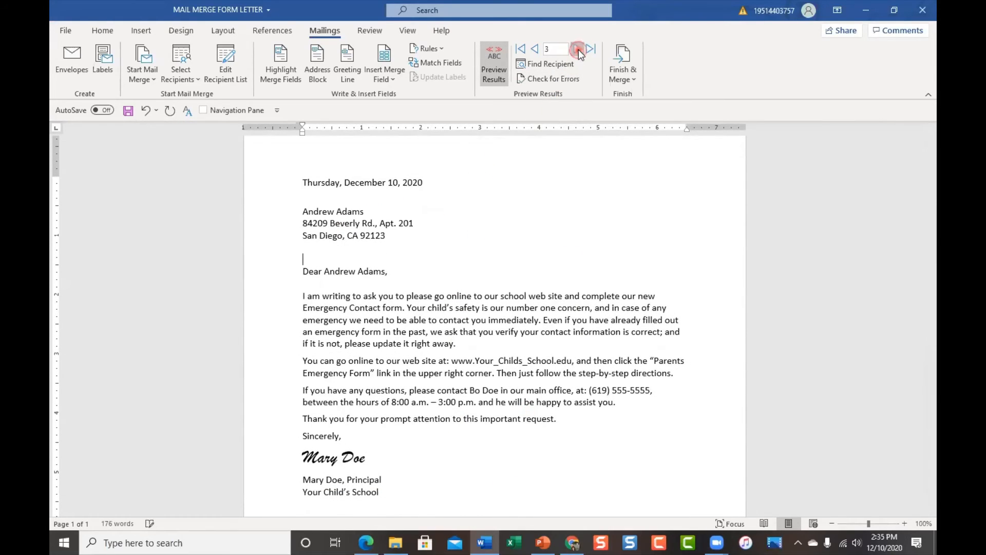
left_click(578, 50)
left_click(520, 50)
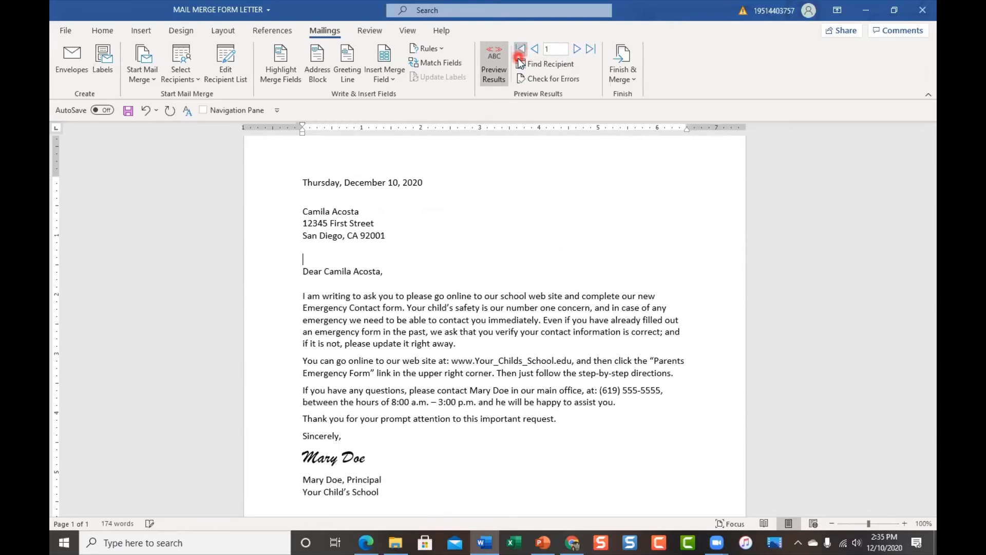
Finish the merge by creating a new document of individually editable letters for all records.
left_click(635, 81)
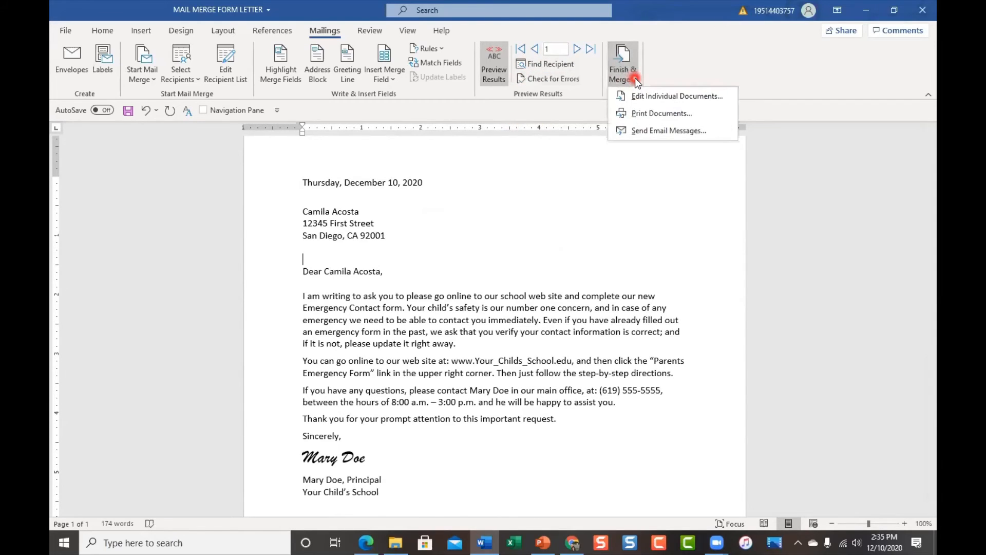
left_click(720, 100)
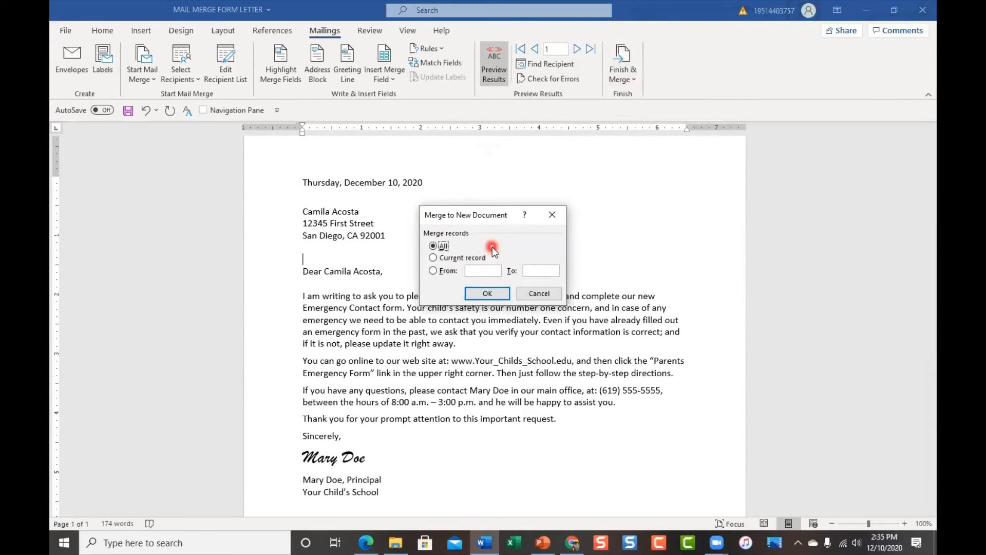
left_click(484, 293)
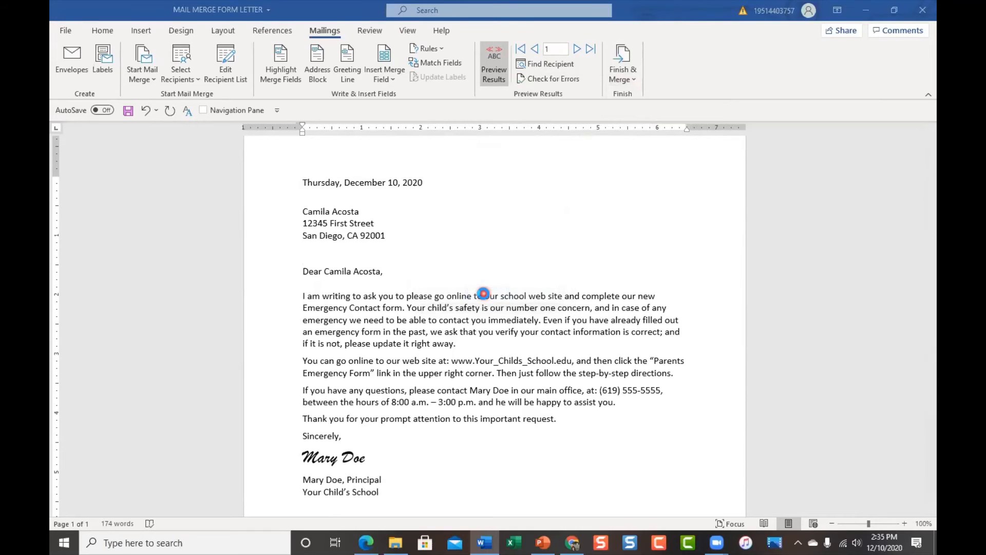
Shrink and move the merged Letters1 window to view it in front of the form letter, and maximize it again.
left_click(208, 32)
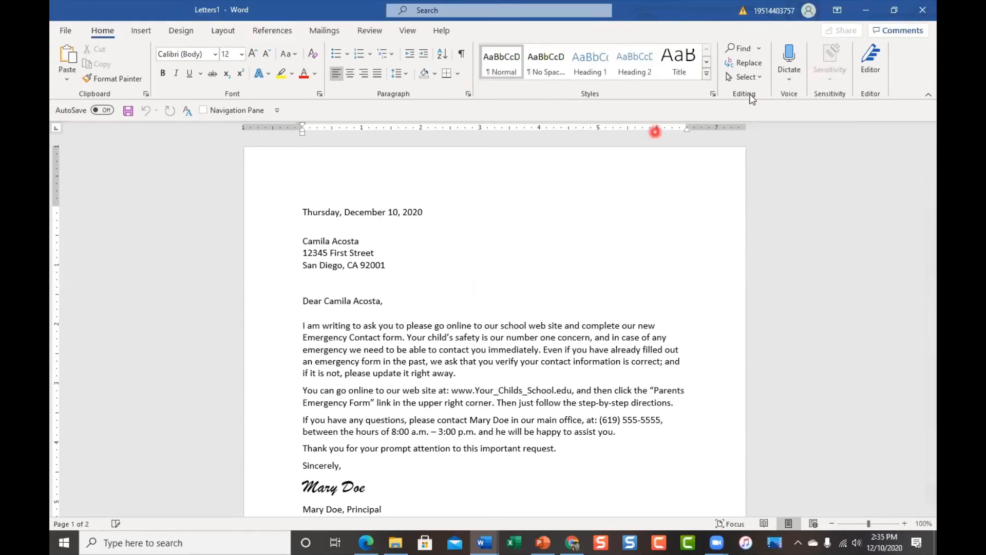
left_click(895, 8)
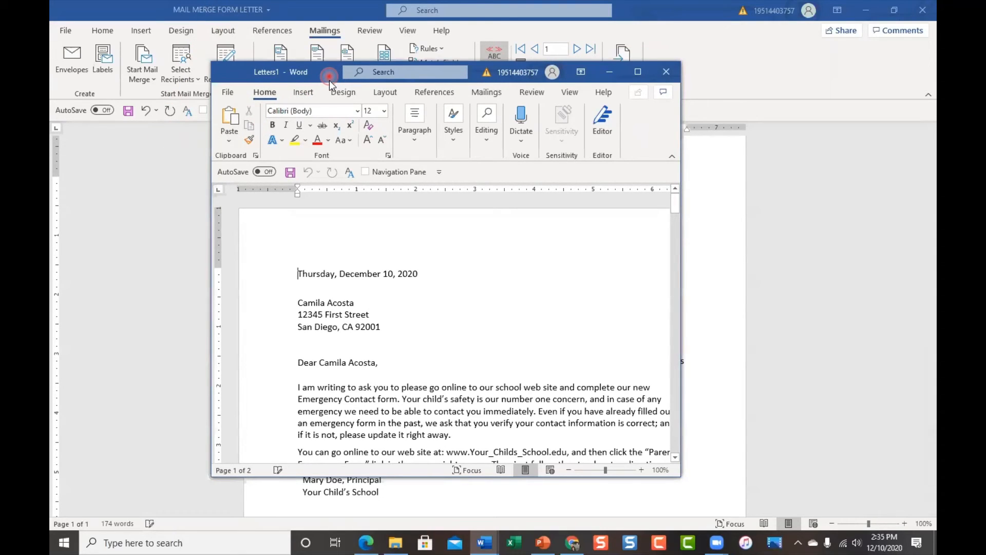
left_click_drag(328, 80, 321, 137)
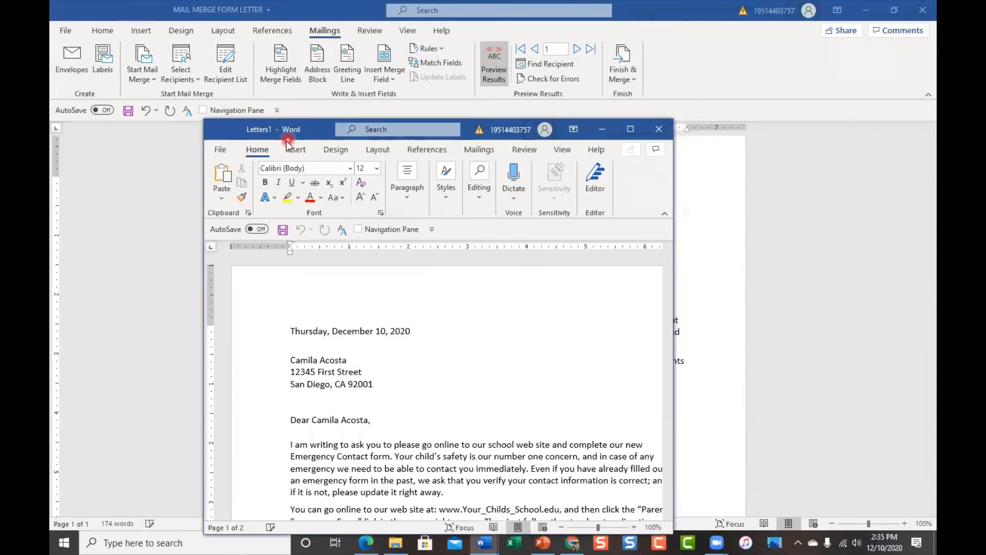
left_click(630, 129)
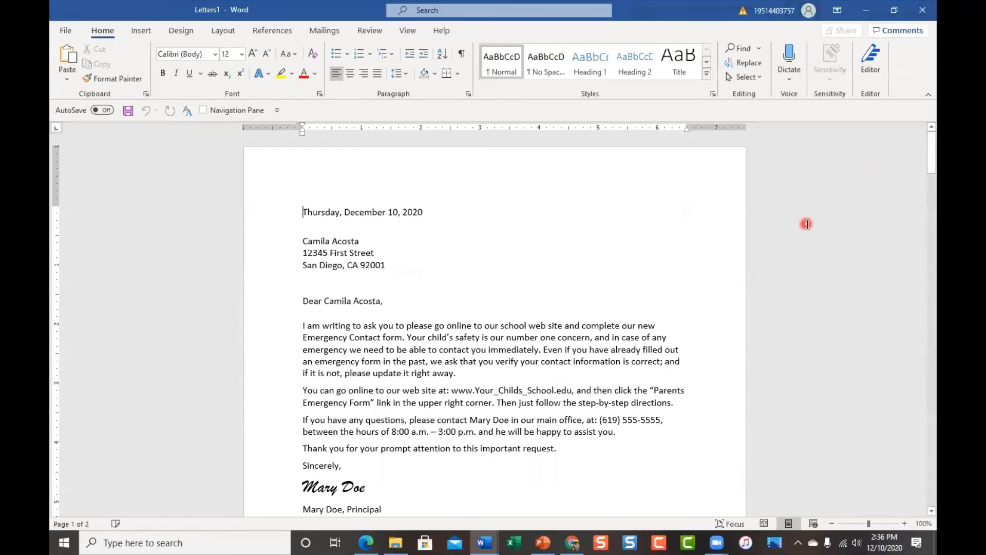
Look through the first merged letters in the Letters1 document, checking each recipient's address, greeting and contact person.
scroll(575, 387, "down", 5)
scroll(576, 387, "down", 15)
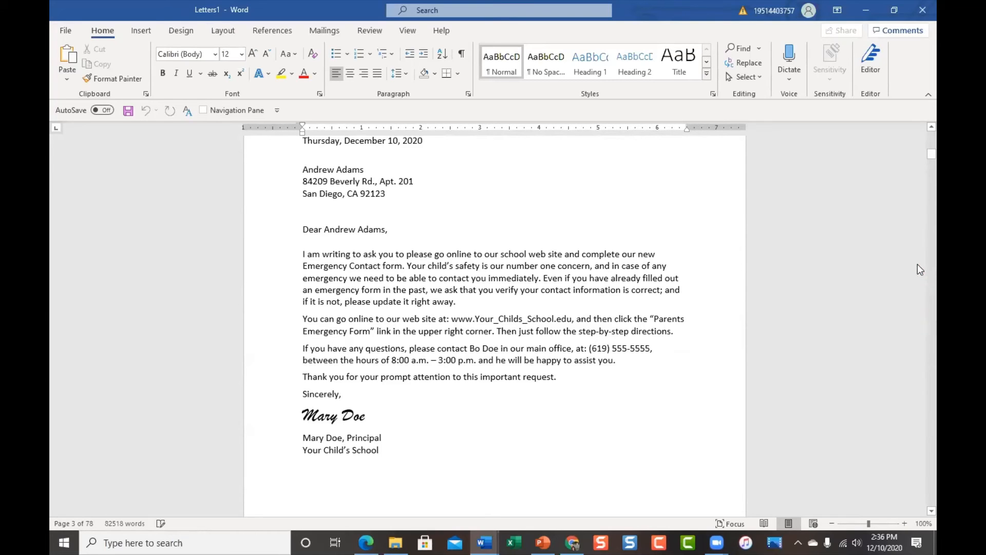
scroll(917, 267, "down", 20)
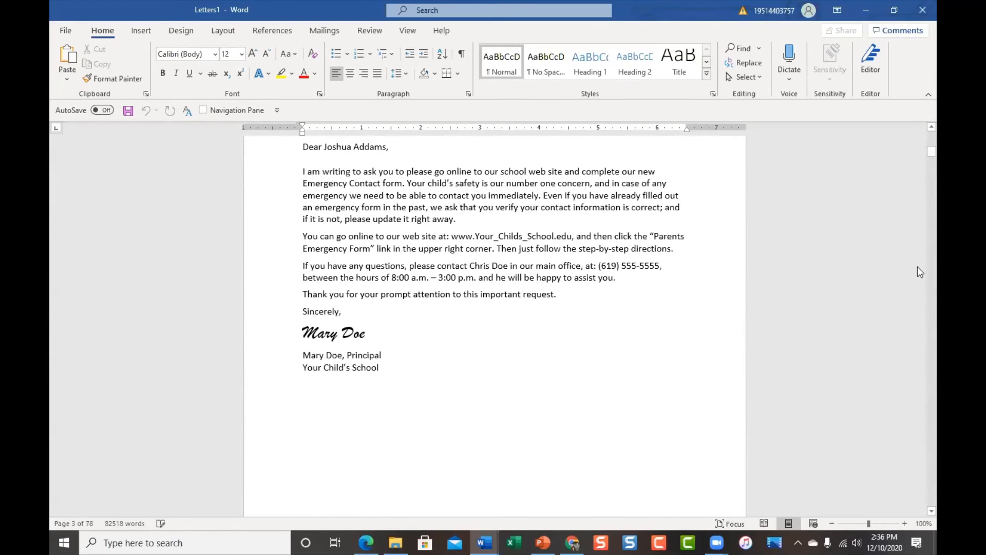
scroll(917, 266, "down", 15)
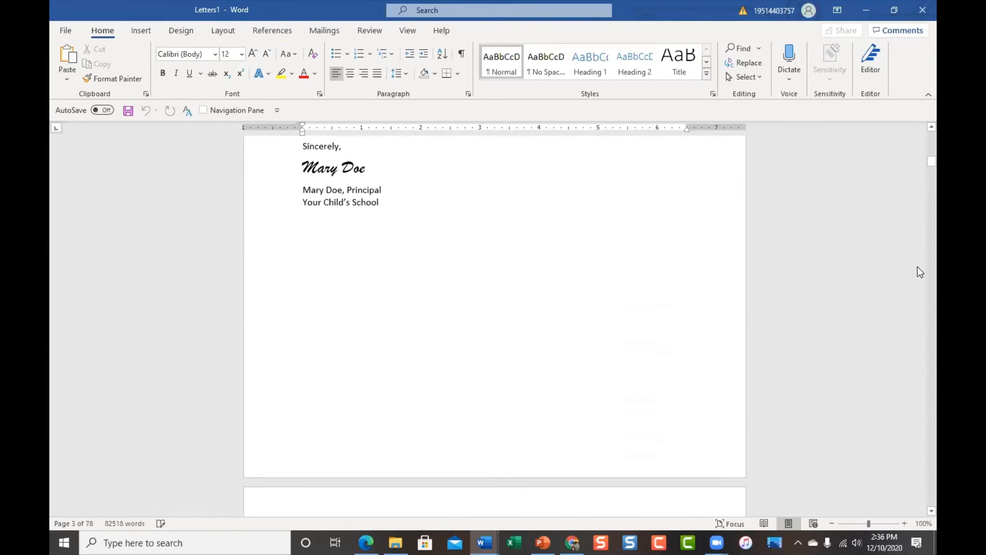
scroll(917, 266, "down", 10)
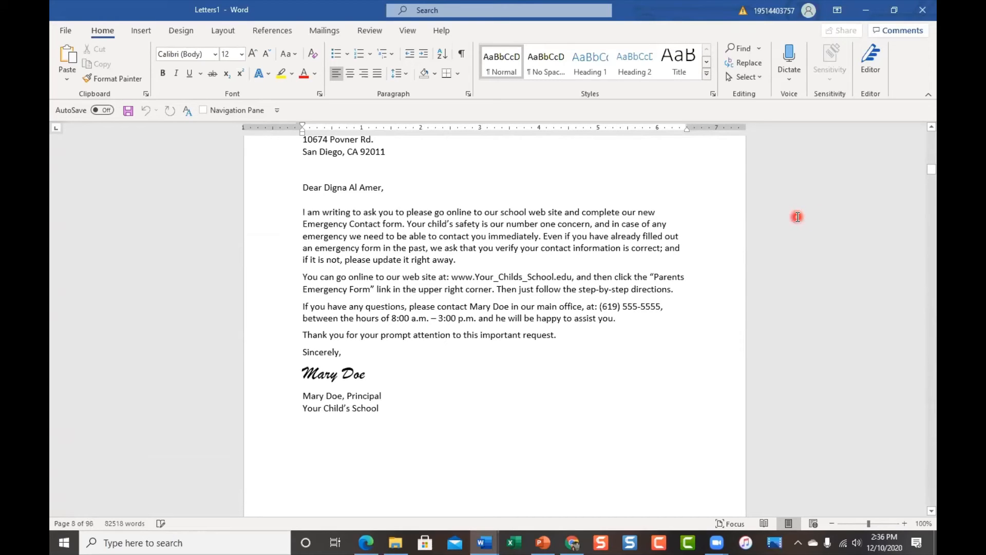
Examine the merged letter on page 8 from the date and recipient address down to the principal's signature.
scroll(797, 216, "down", 3)
scroll(806, 267, "up", 6)
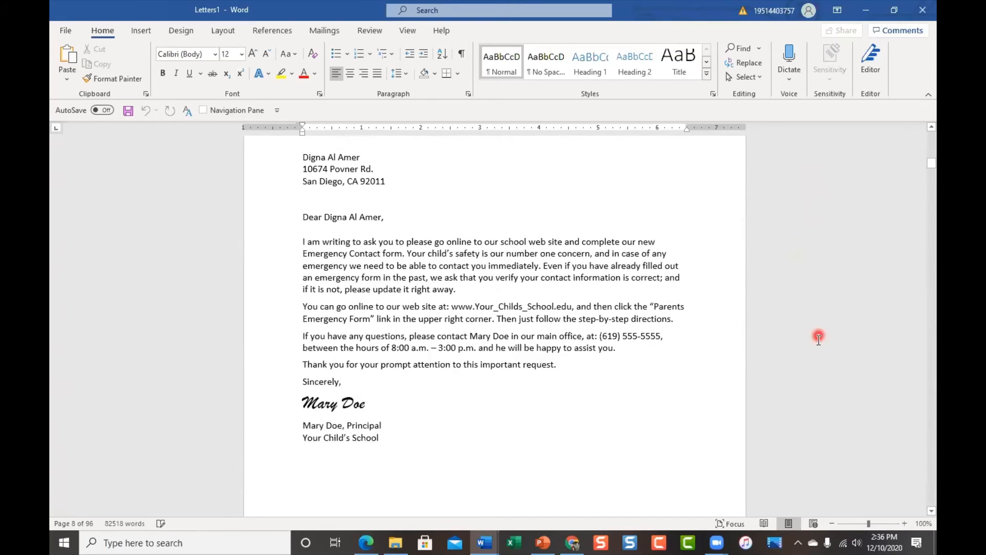
scroll(802, 303, "down", 2)
scroll(796, 302, "up", 4)
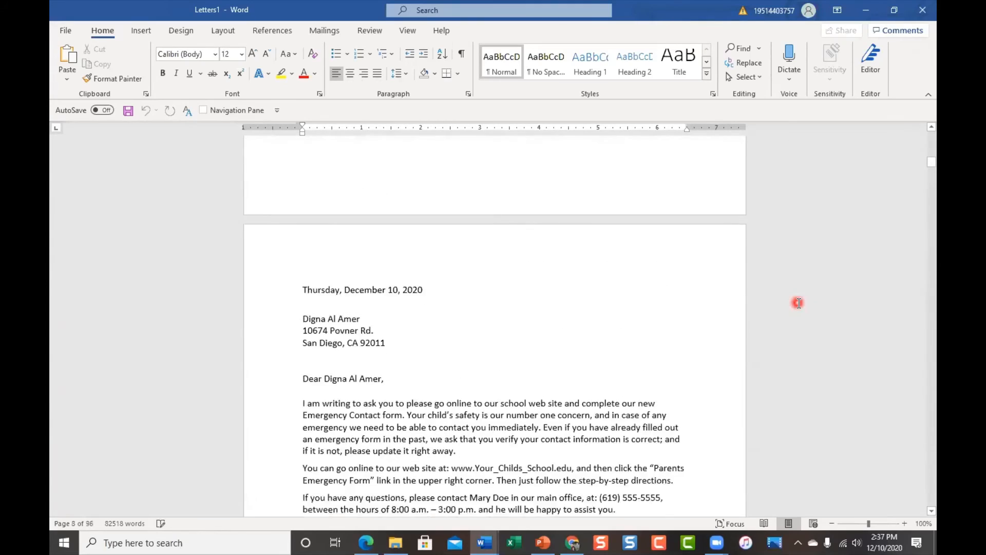
scroll(798, 303, "down", 3)
scroll(798, 303, "down", 3)
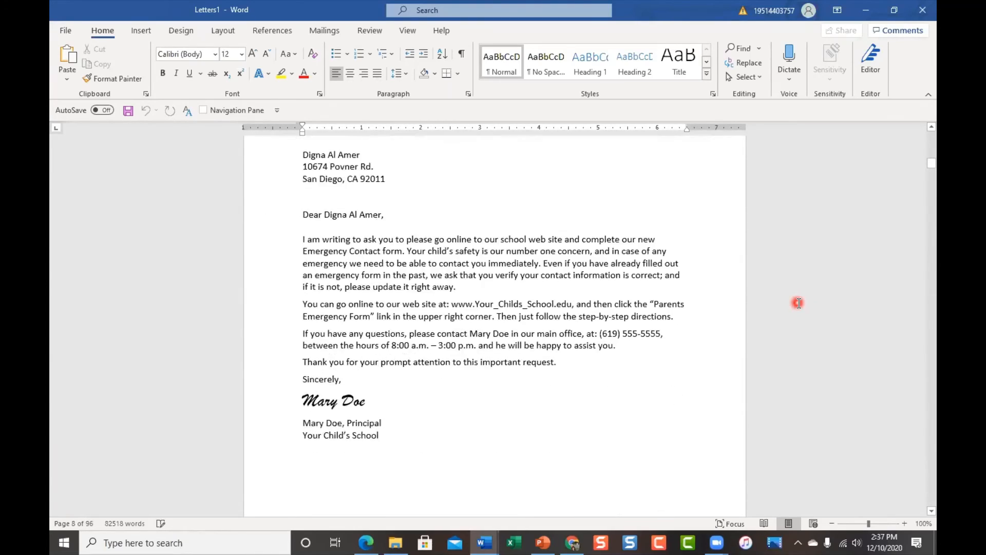
scroll(797, 303, "down", 2)
scroll(799, 304, "up", 4)
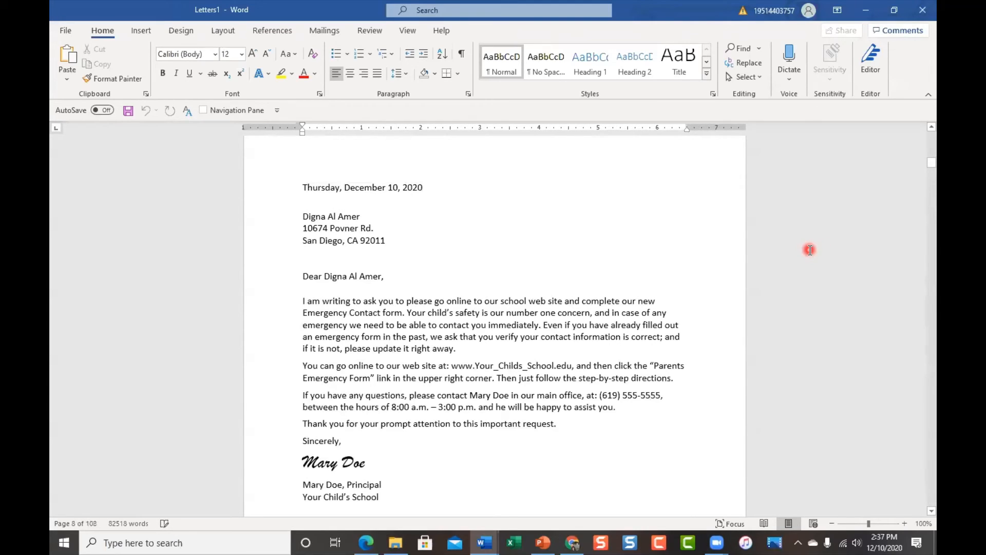
scroll(809, 250, "down", 1)
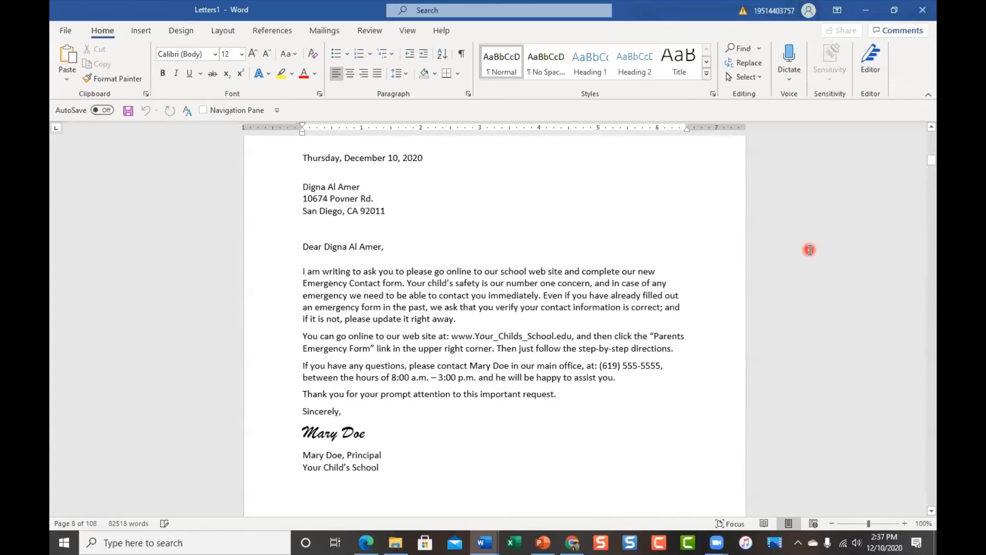
scroll(810, 250, "down", 1)
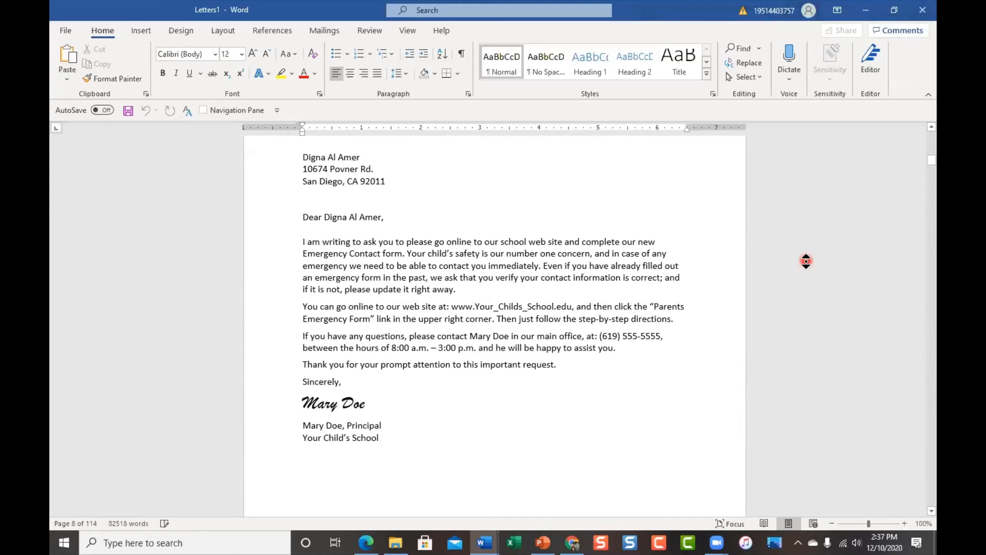
scroll(805, 261, "up", 1)
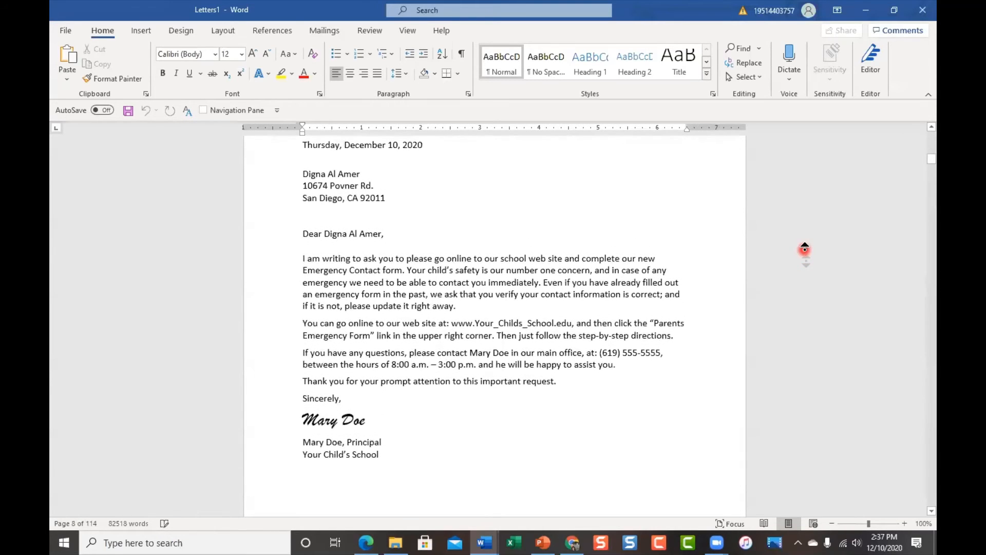
scroll(809, 270, "down", 2)
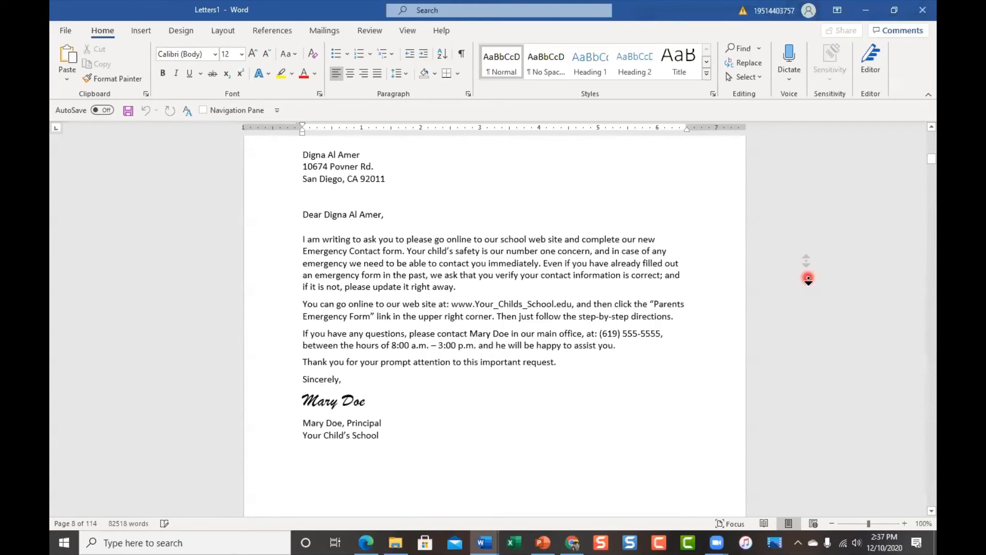
scroll(805, 257, "up", 2)
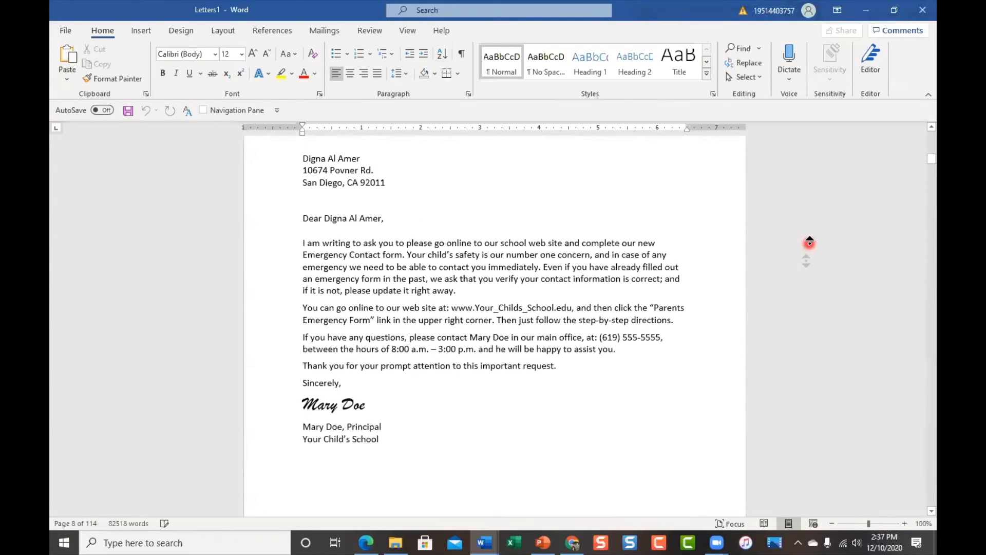
Go back through the preceding merged letters to the early pages of the document.
scroll(806, 231, "up", 5)
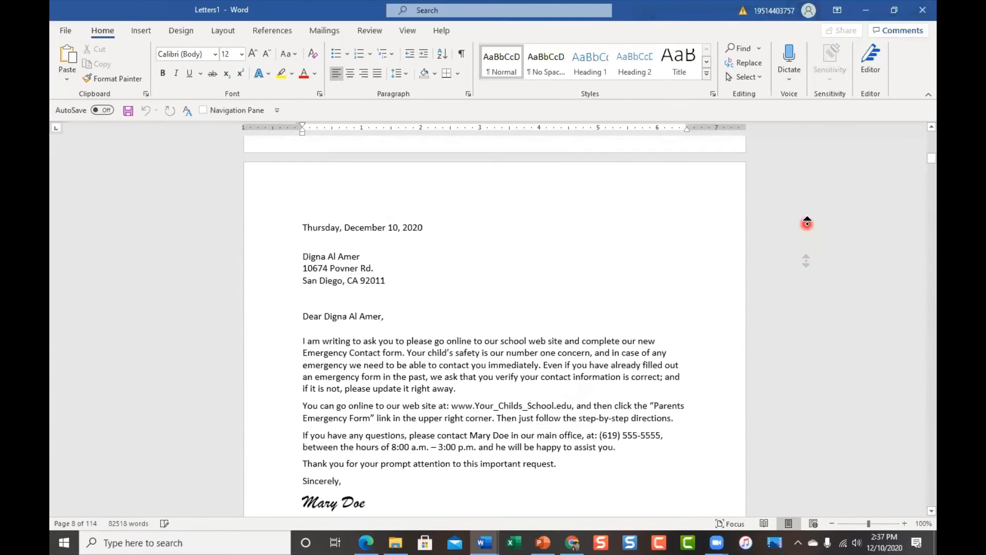
scroll(804, 215, "up", 4)
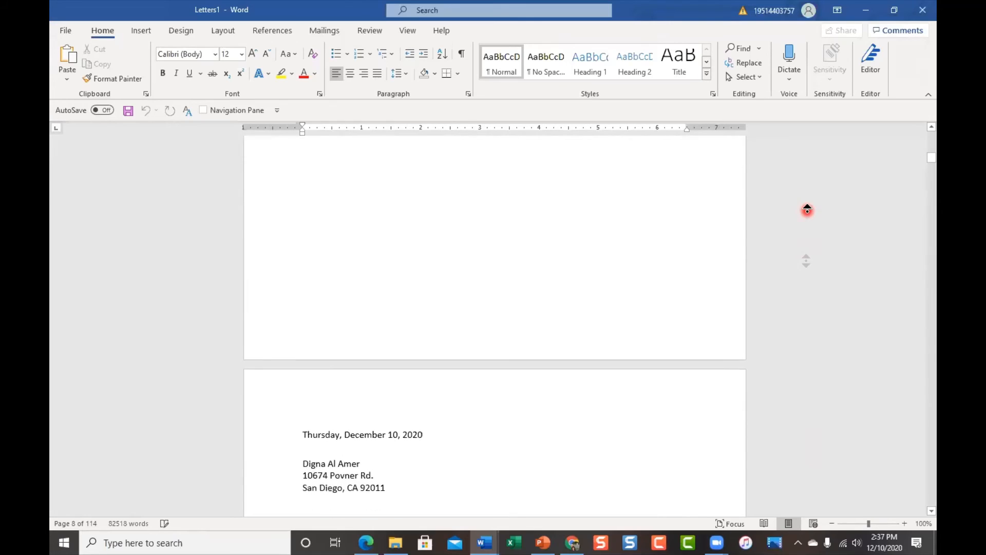
scroll(799, 198, "up", 15)
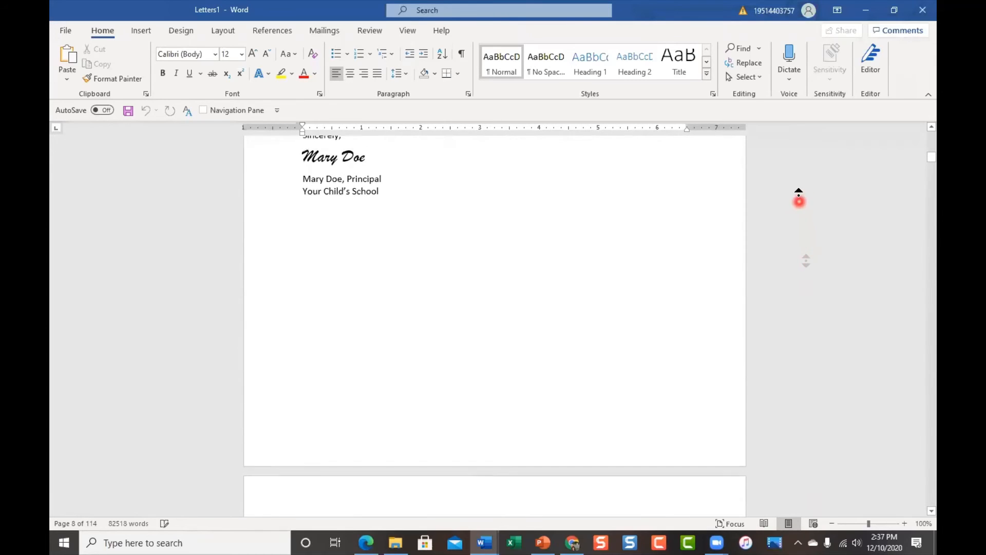
scroll(795, 167, "up", 5)
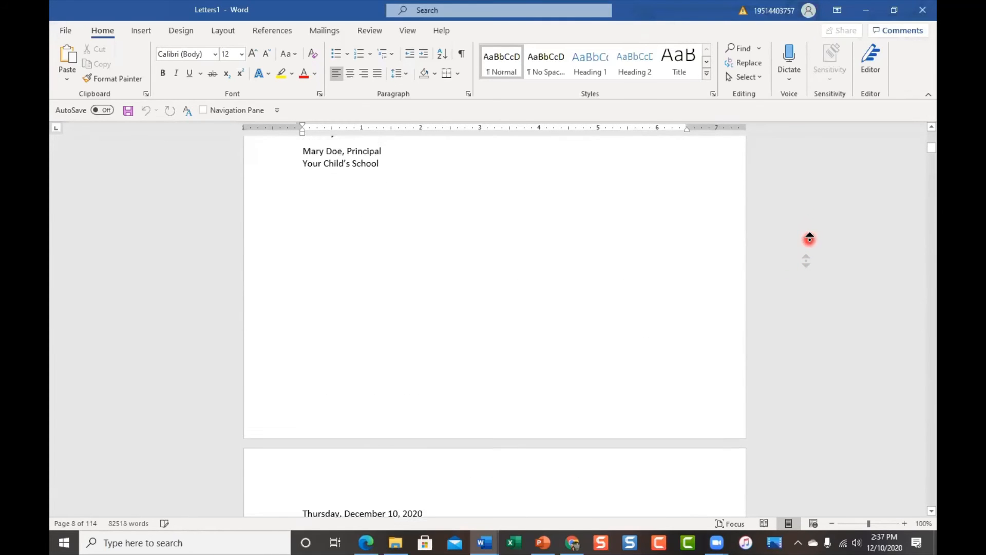
scroll(809, 227, "up", 2)
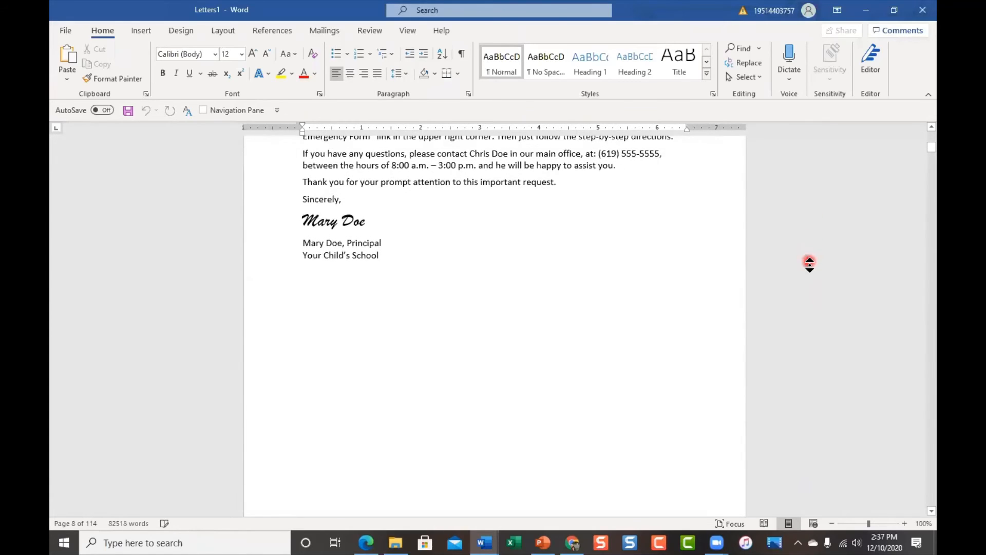
scroll(808, 228, "up", 1)
Review the merged letters page by page onward past page 8, comparing the recipient addresses, greetings and main office contacts.
scroll(808, 308, "down", 5)
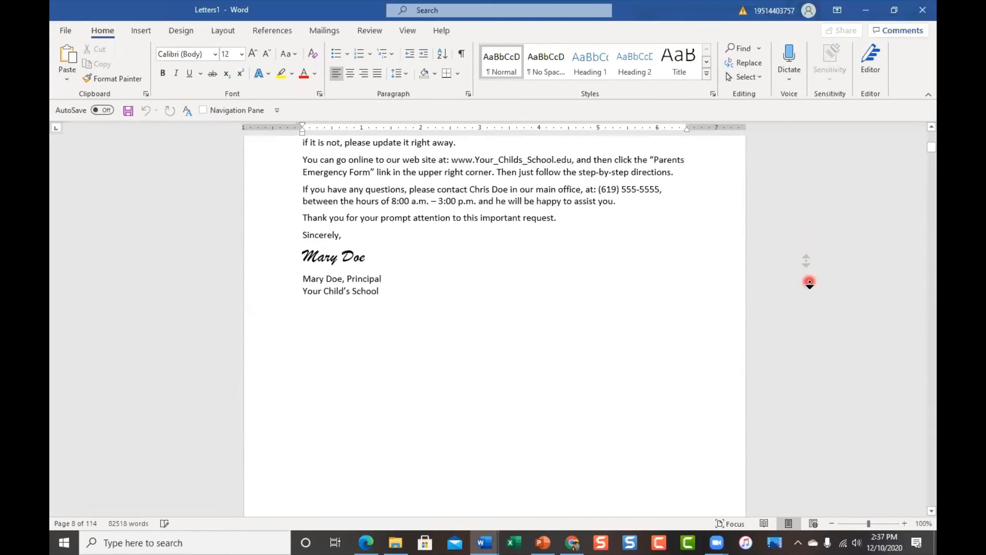
scroll(808, 319, "down", 7)
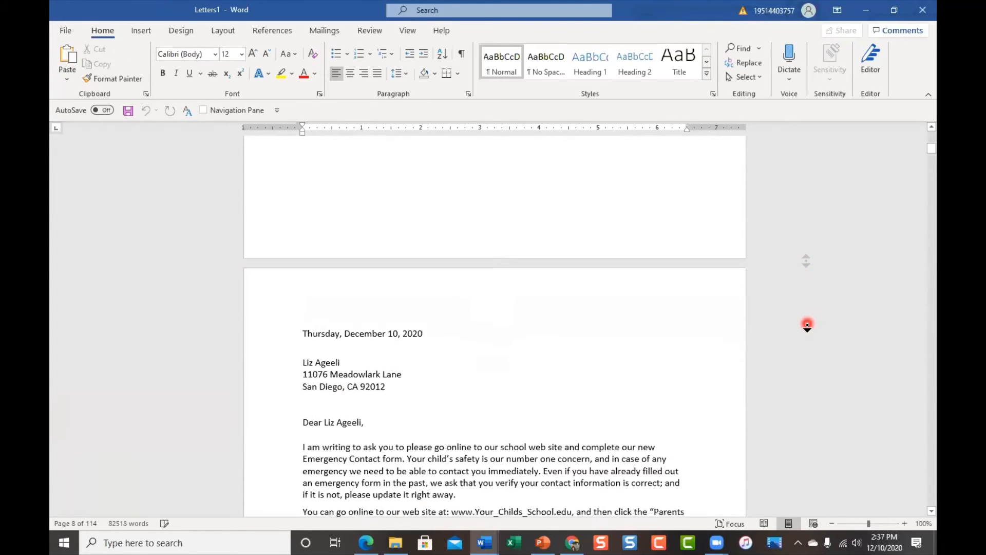
scroll(807, 325, "down", 8)
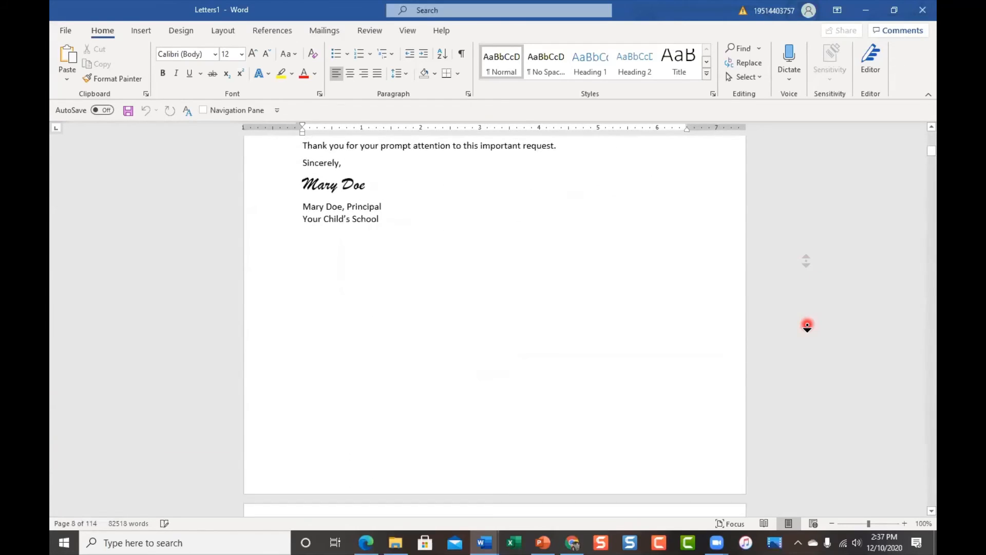
scroll(807, 325, "down", 8)
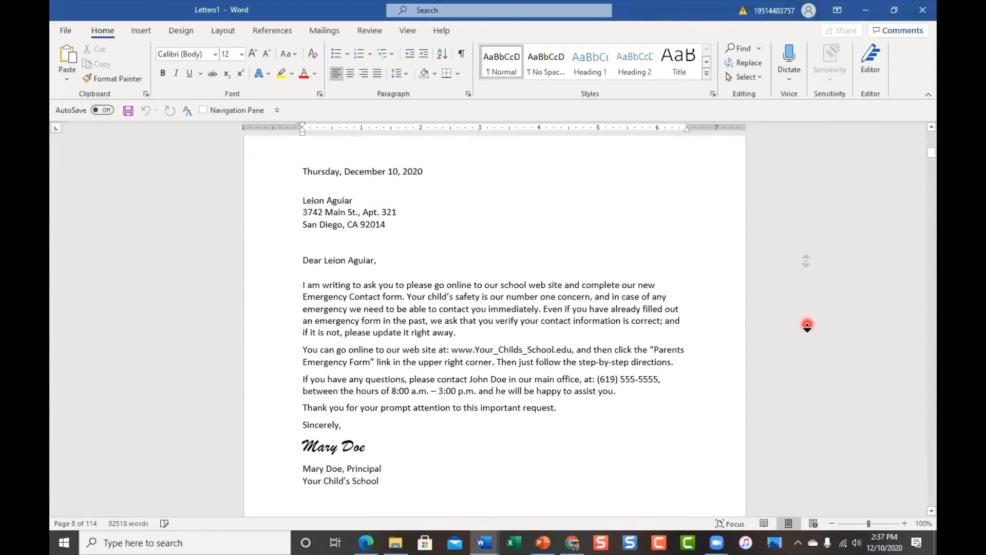
scroll(807, 324, "down", 8)
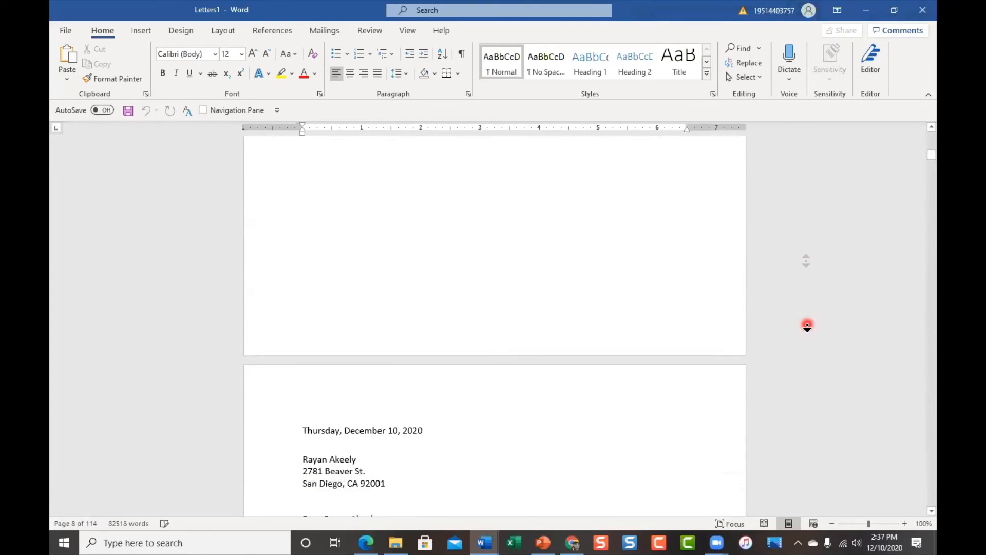
scroll(807, 324, "down", 8)
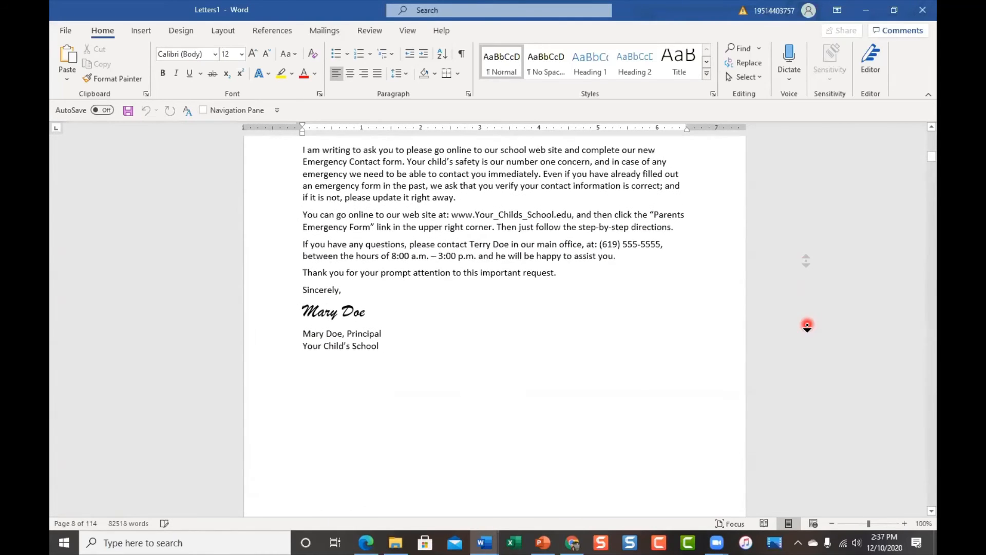
scroll(807, 325, "down", 8)
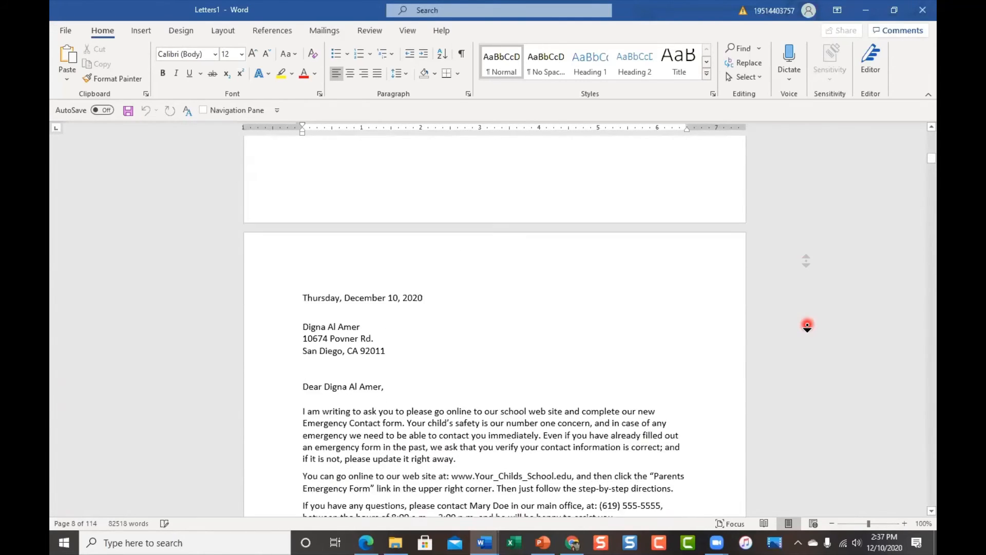
scroll(807, 325, "down", 8)
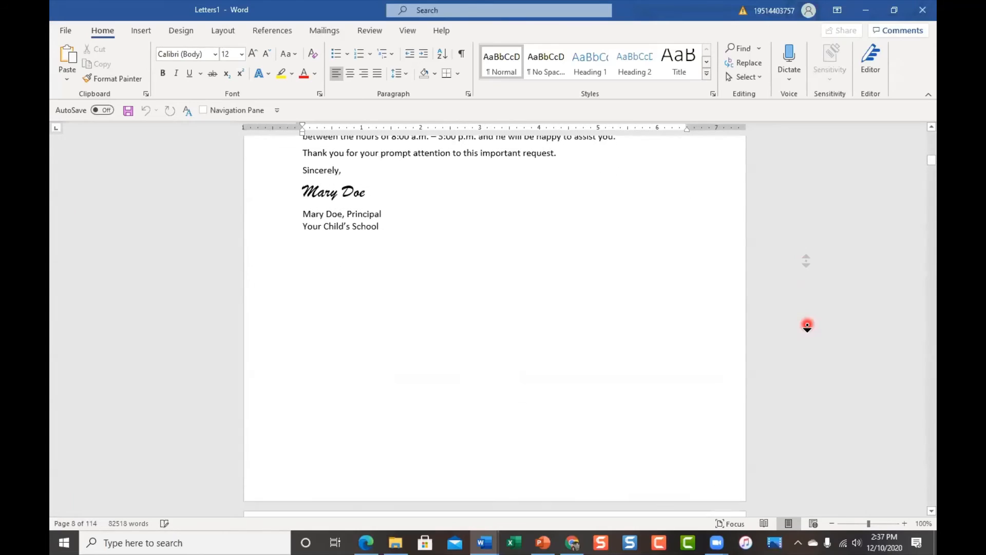
scroll(808, 324, "down", 7)
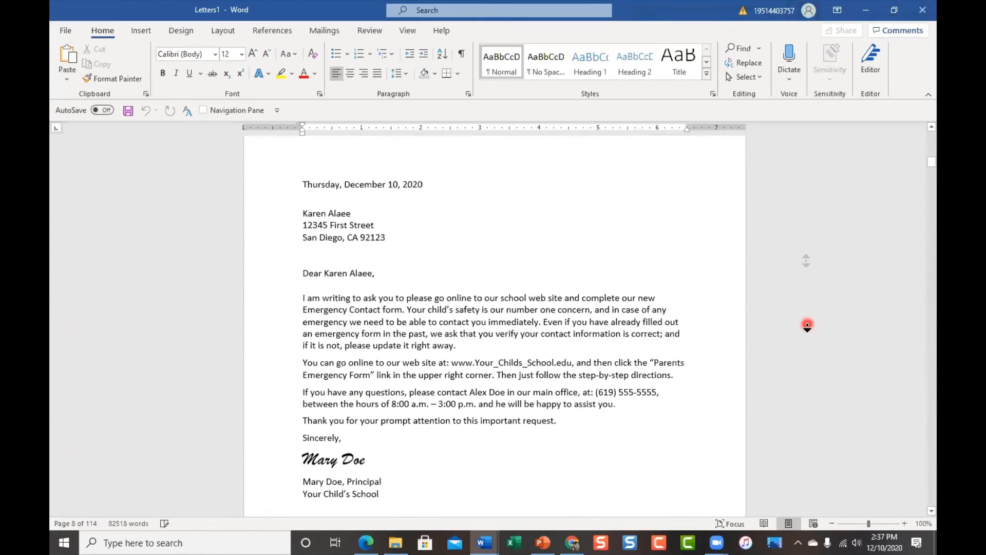
scroll(807, 325, "down", 7)
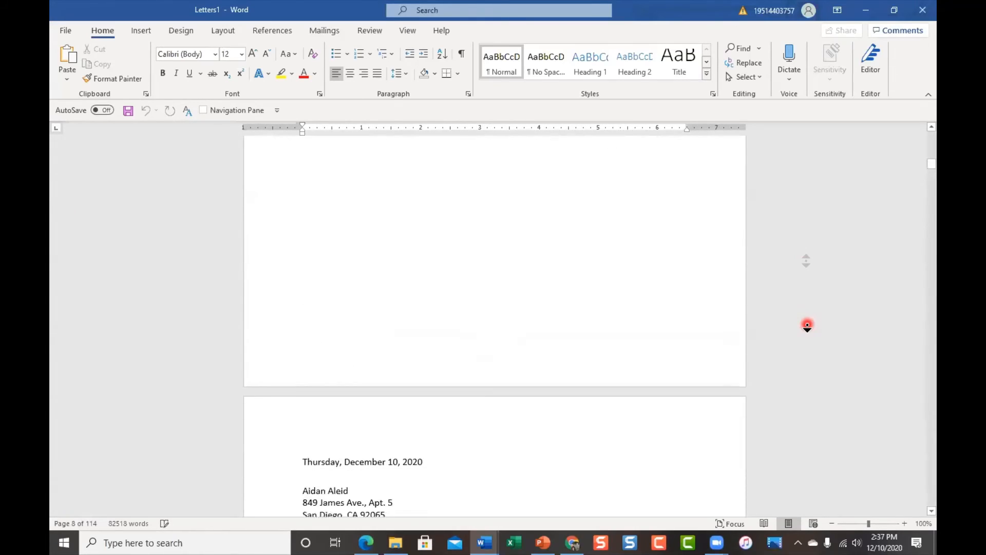
scroll(807, 325, "down", 7)
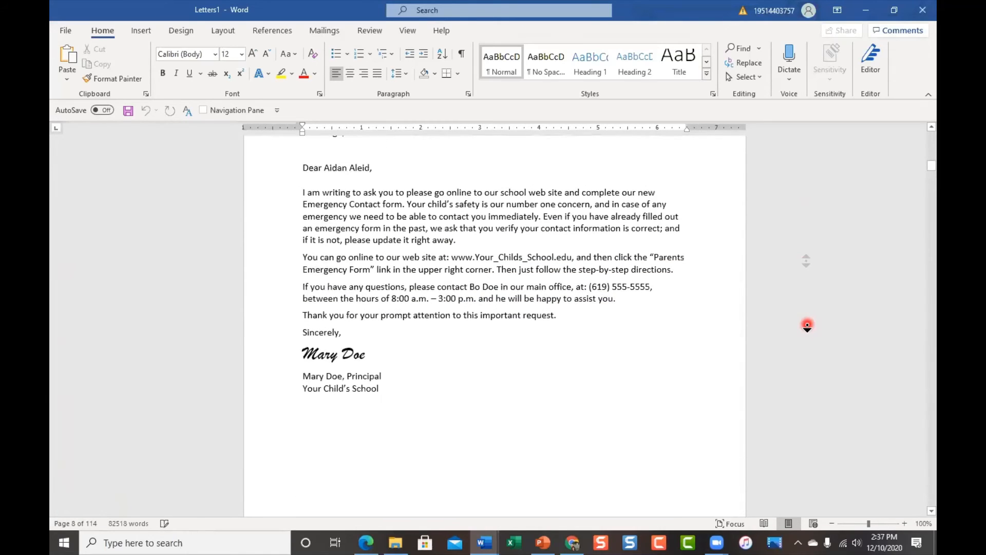
scroll(807, 324, "down", 7)
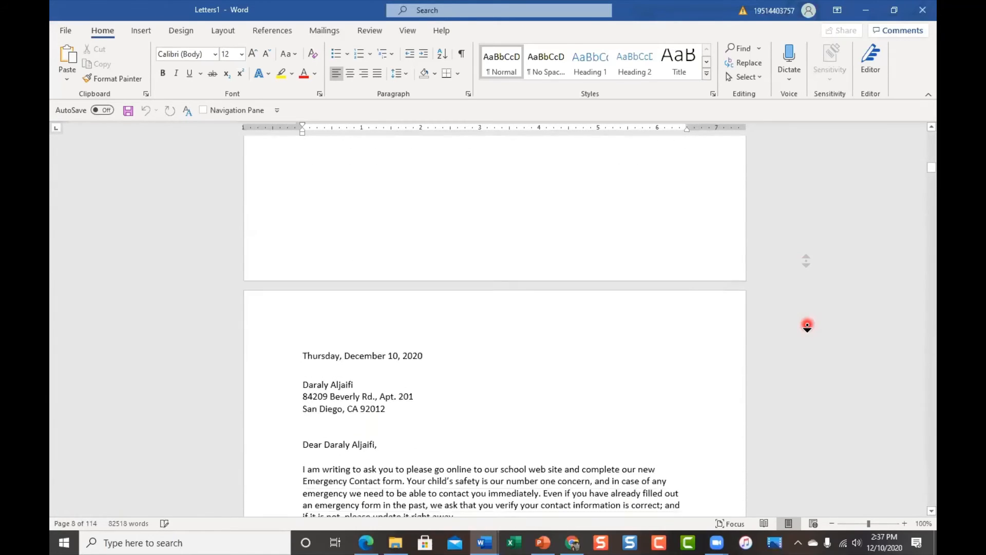
scroll(807, 324, "down", 7)
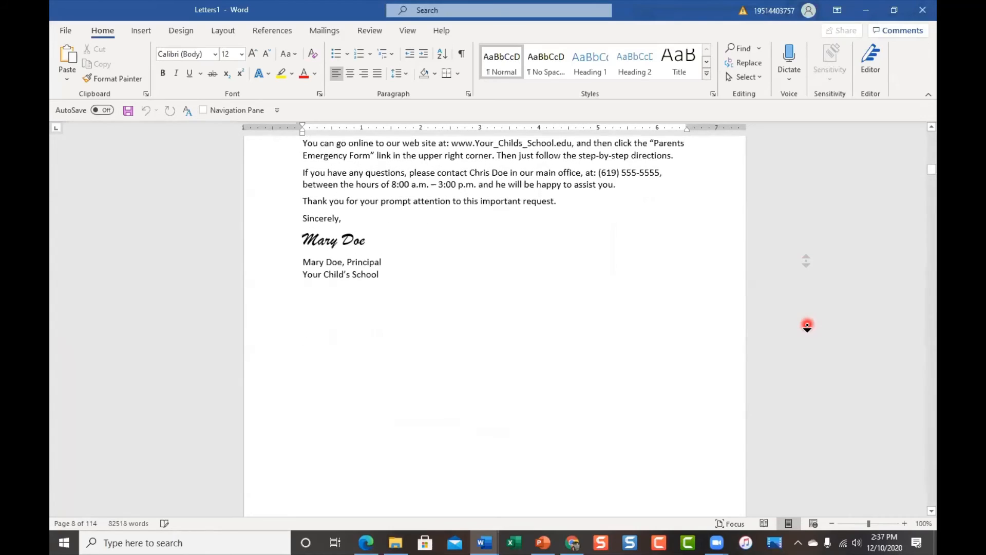
scroll(807, 324, "down", 7)
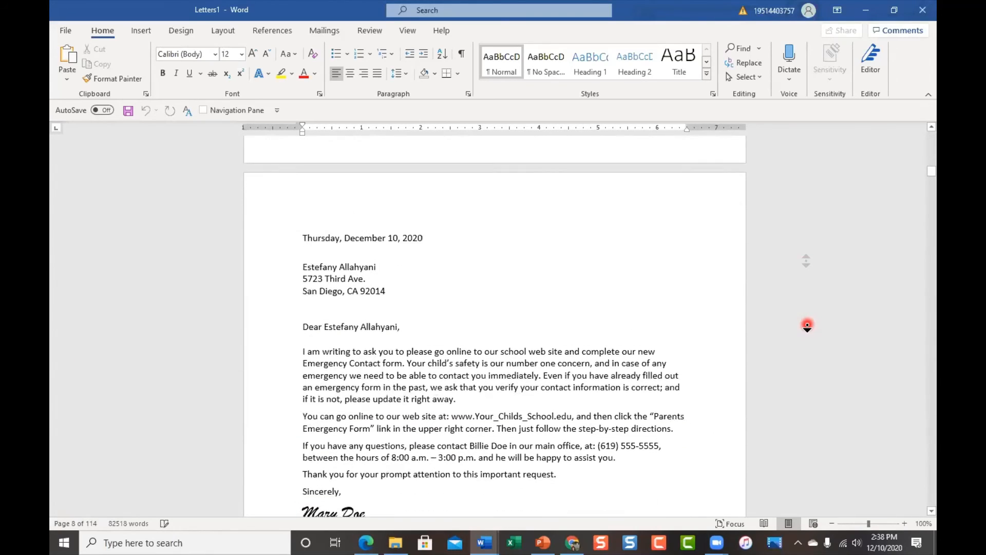
scroll(807, 324, "down", 7)
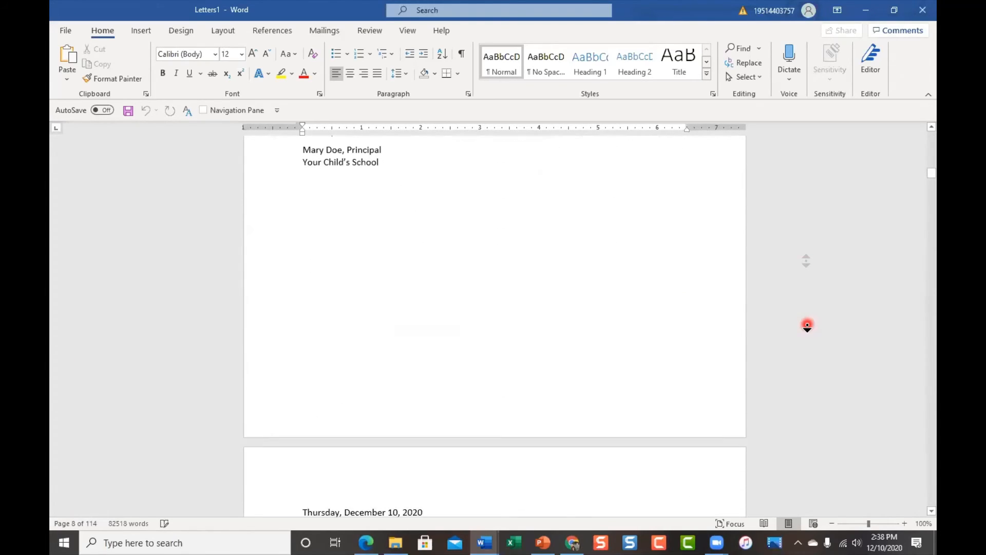
scroll(808, 324, "down", 1)
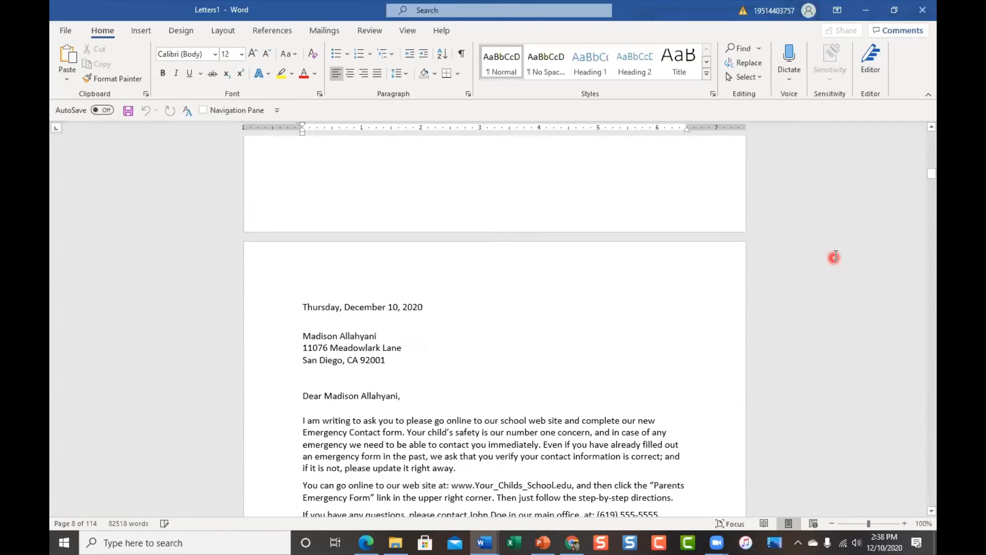
scroll(836, 256, "down", 20)
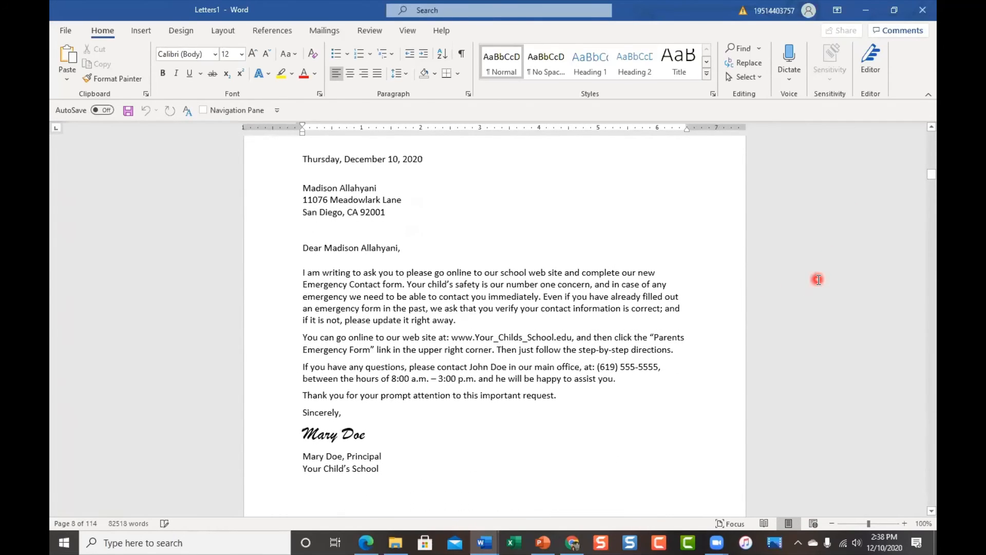
Look back over the merged letters around page 12 of the Letters1 document.
scroll(818, 280, "up", 1)
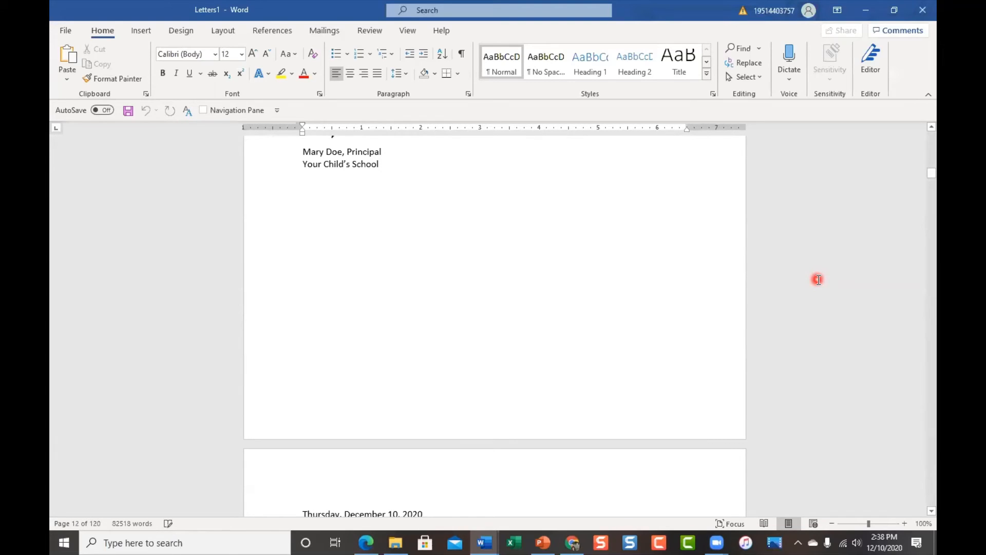
scroll(818, 279, "up", 8)
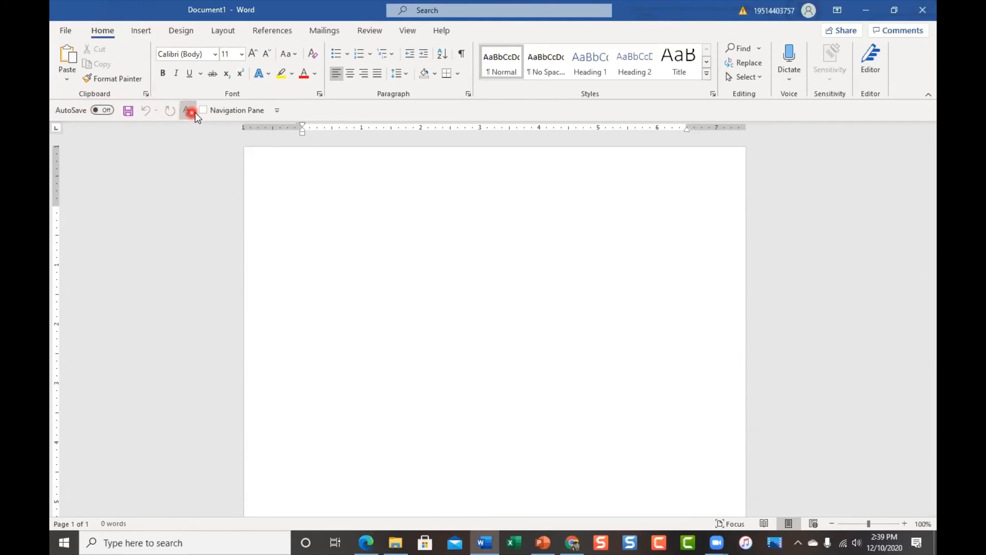
Move the Quick Access Toolbar above the ribbon, and return it below the ribbon.
right_click(167, 110)
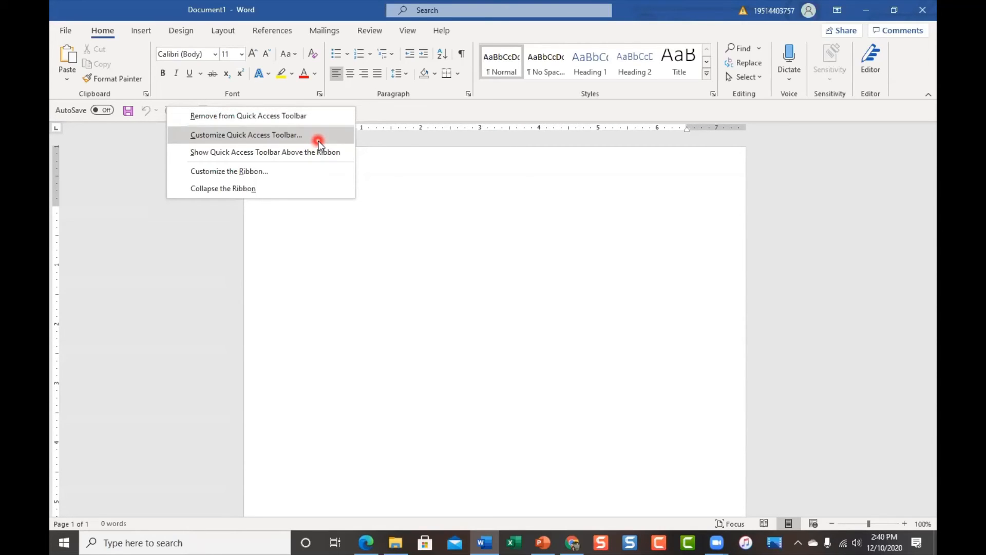
left_click(345, 154)
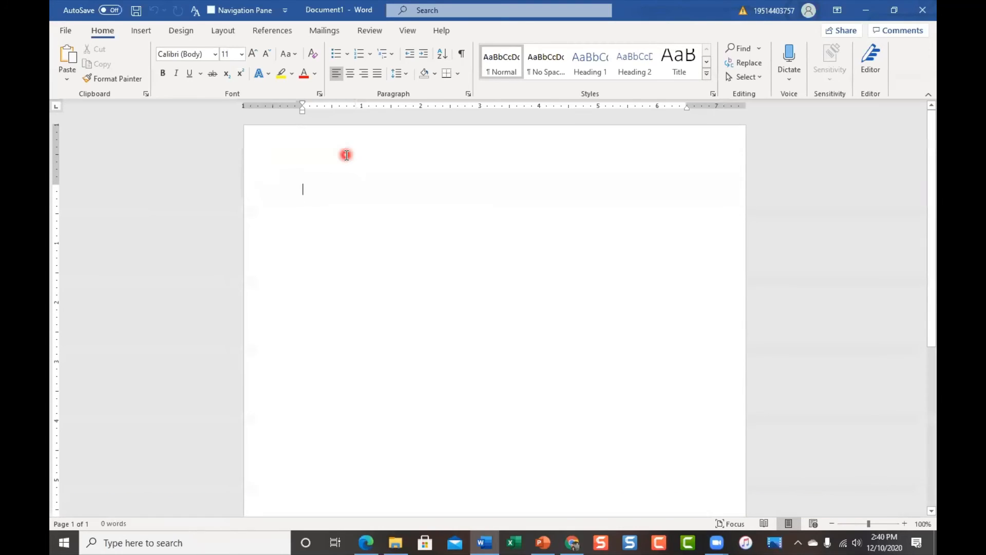
right_click(175, 11)
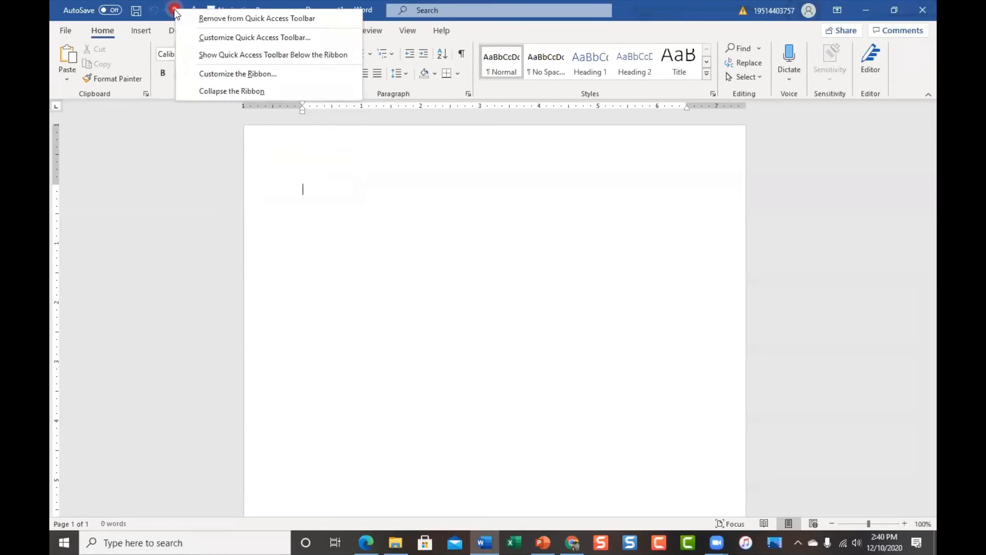
left_click(333, 59)
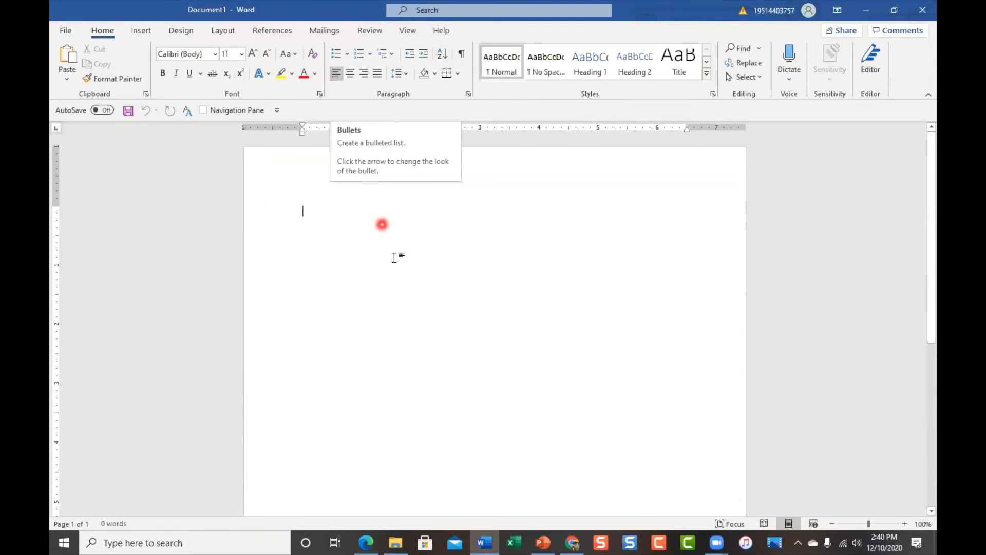
right_click(156, 110)
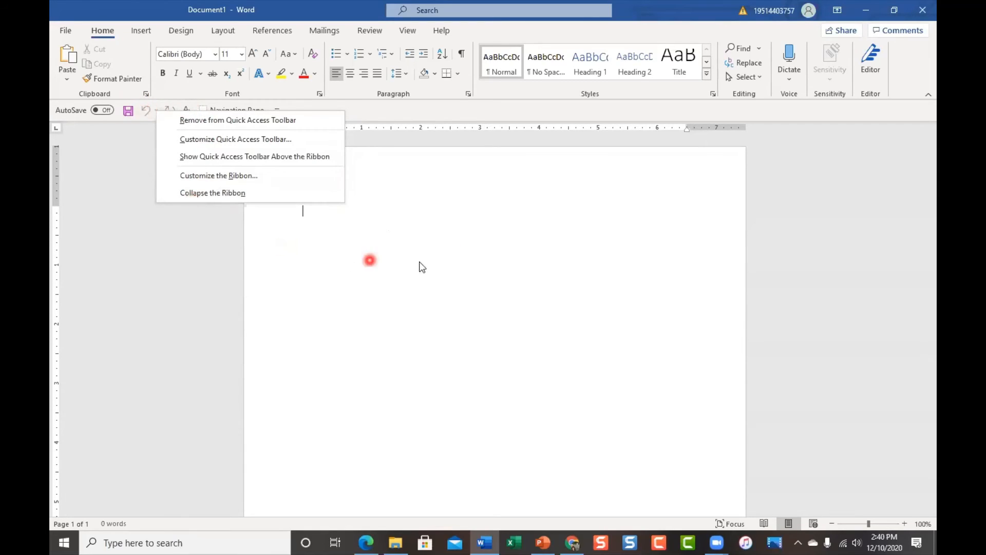
left_click(462, 242)
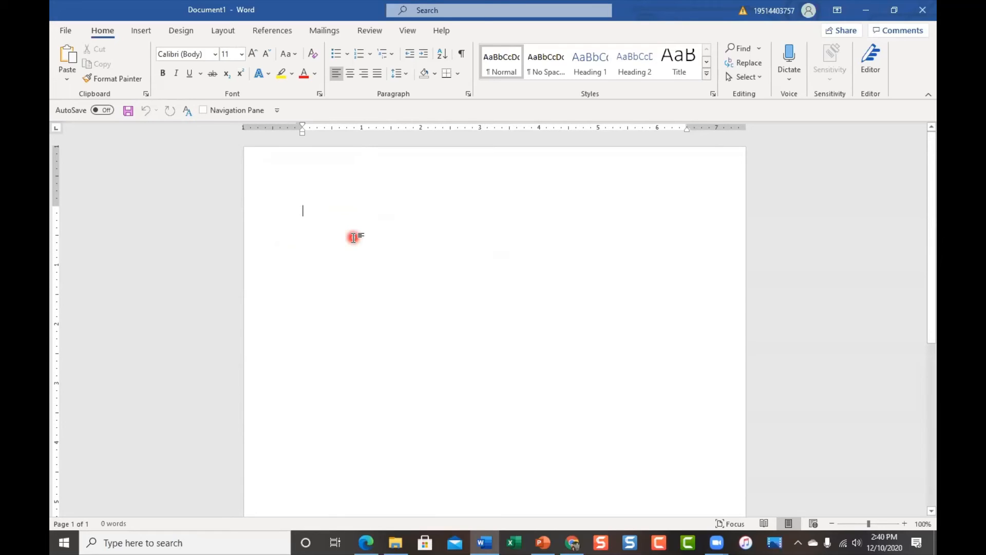
Set the AutoRecover save interval to 1 minute in the Word Options and apply it.
left_click(66, 31)
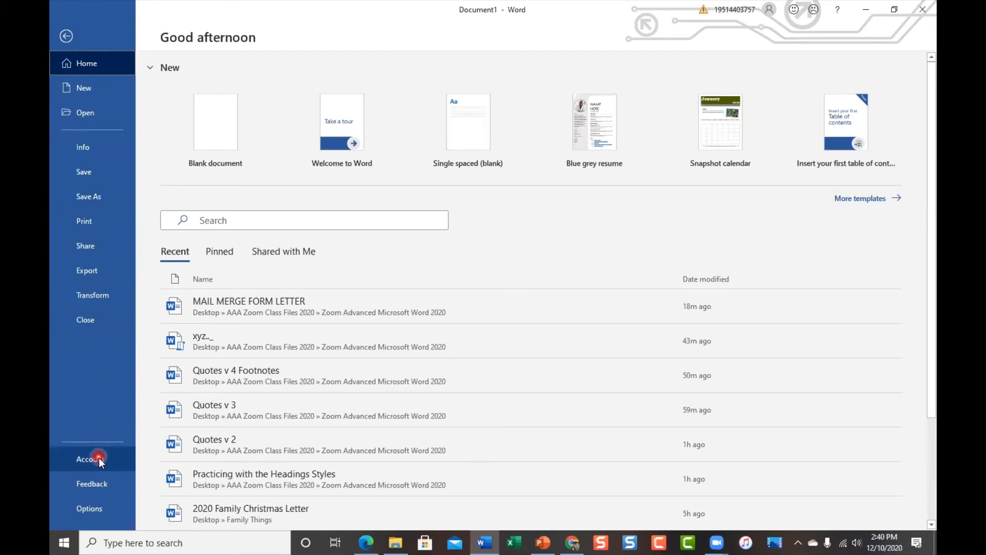
left_click(115, 510)
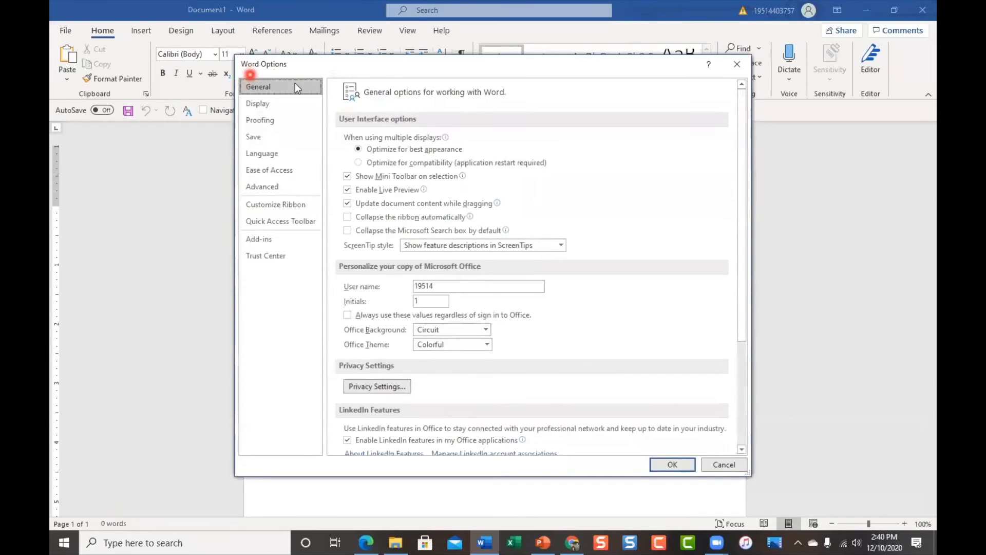
left_click_drag(386, 72, 321, 73)
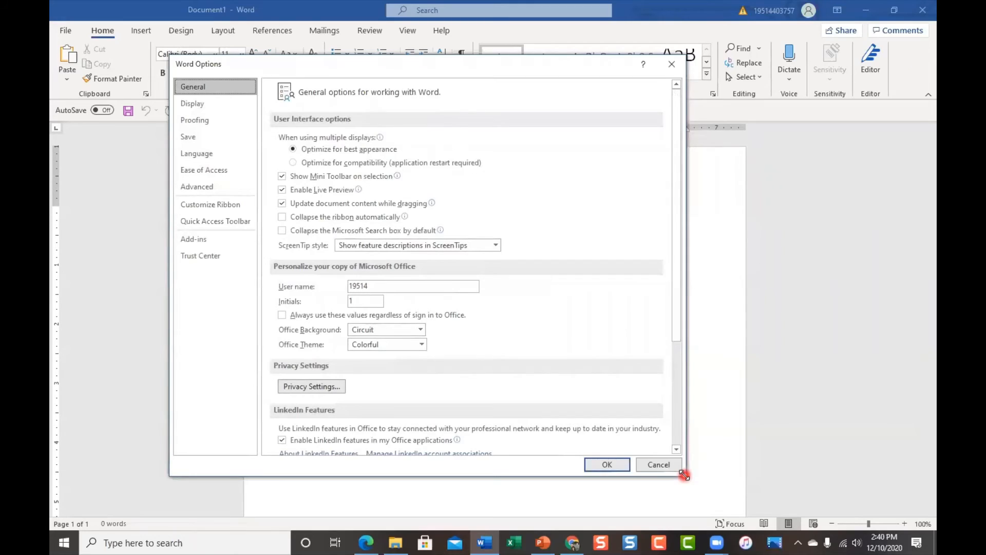
left_click_drag(684, 475, 715, 453)
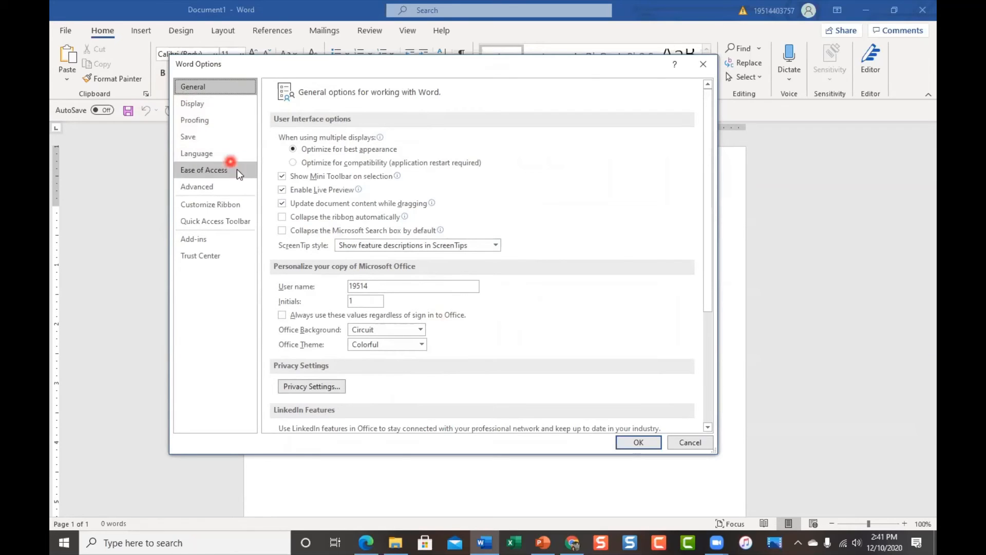
left_click(199, 138)
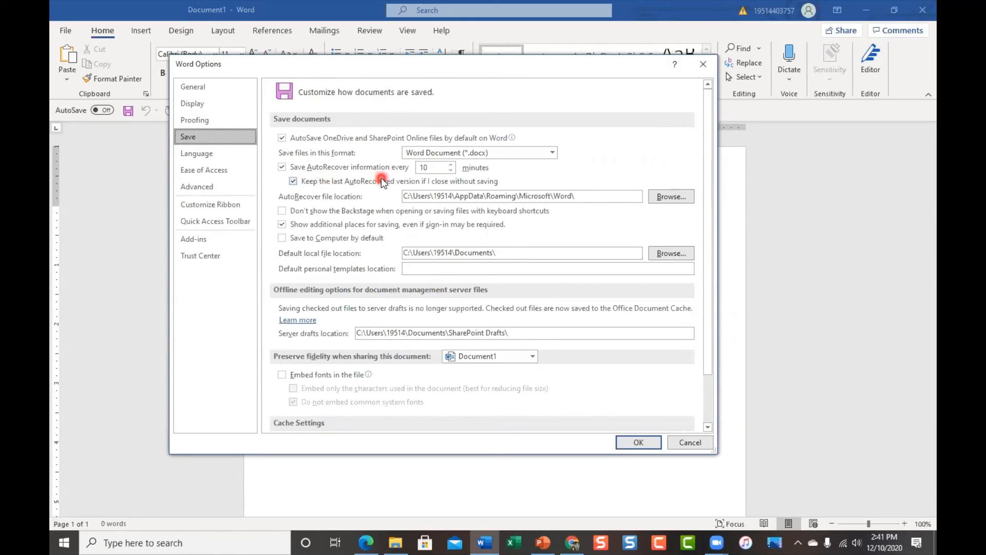
left_click(451, 170)
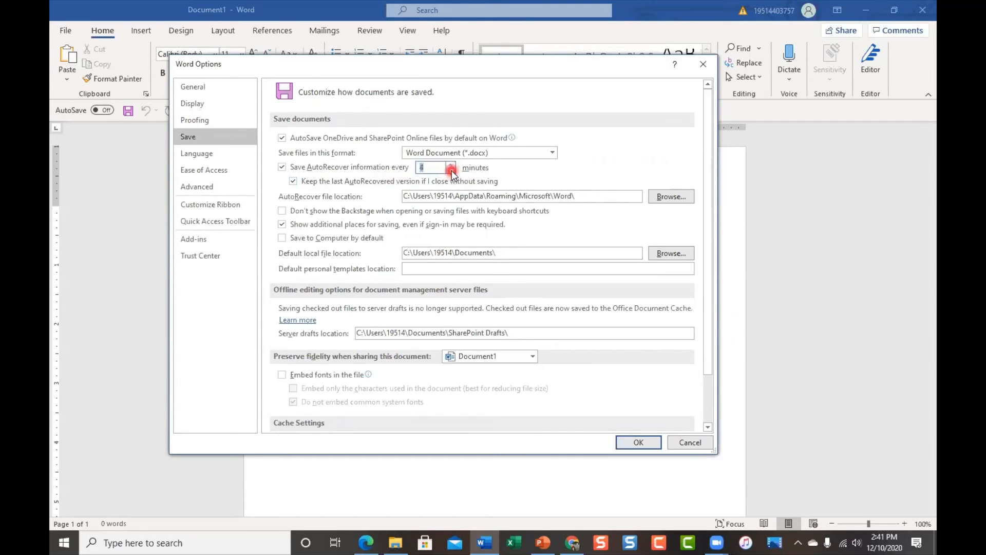
left_click(451, 170)
left_click(647, 449)
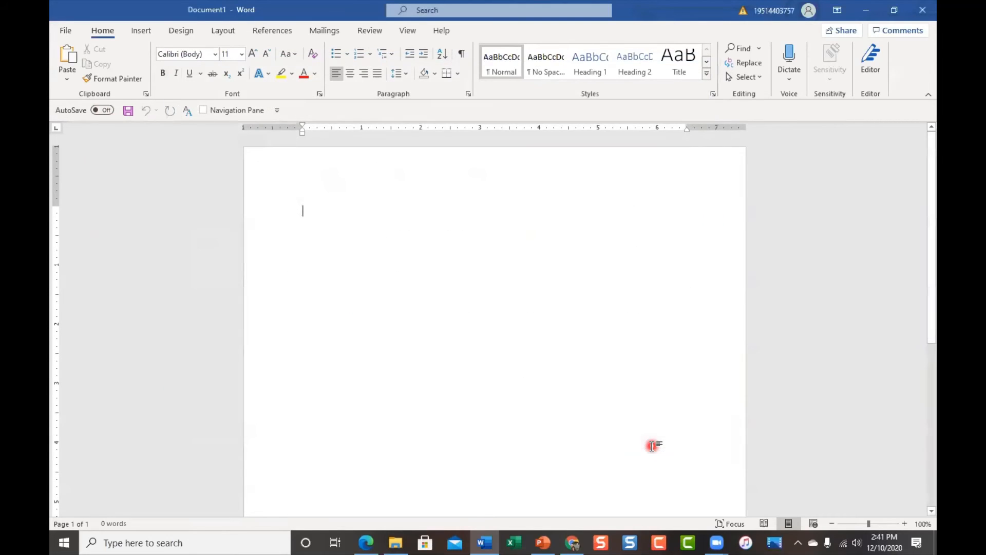
Review the General, Display, Proofing, Save, Language and Ease of Access settings in the Word Options.
left_click(64, 30)
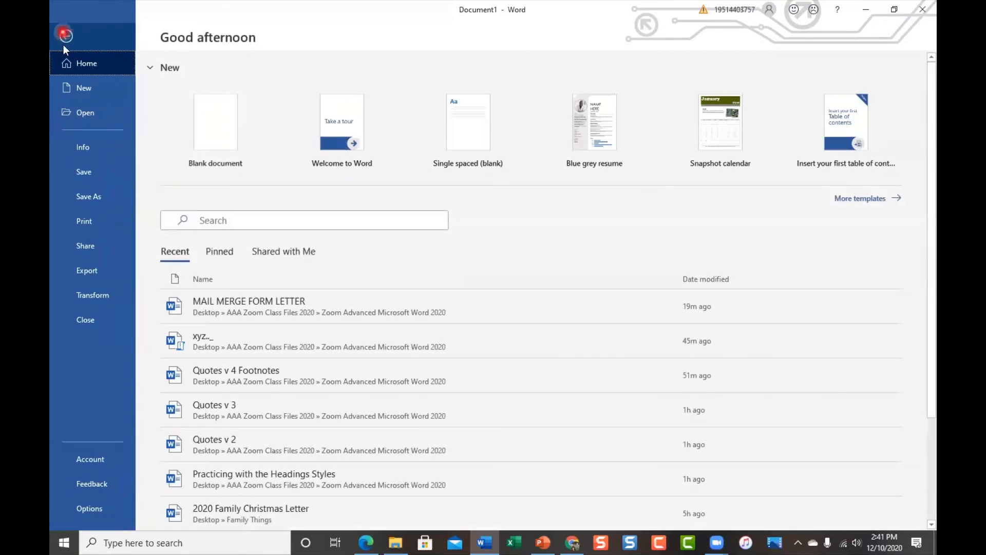
left_click(96, 511)
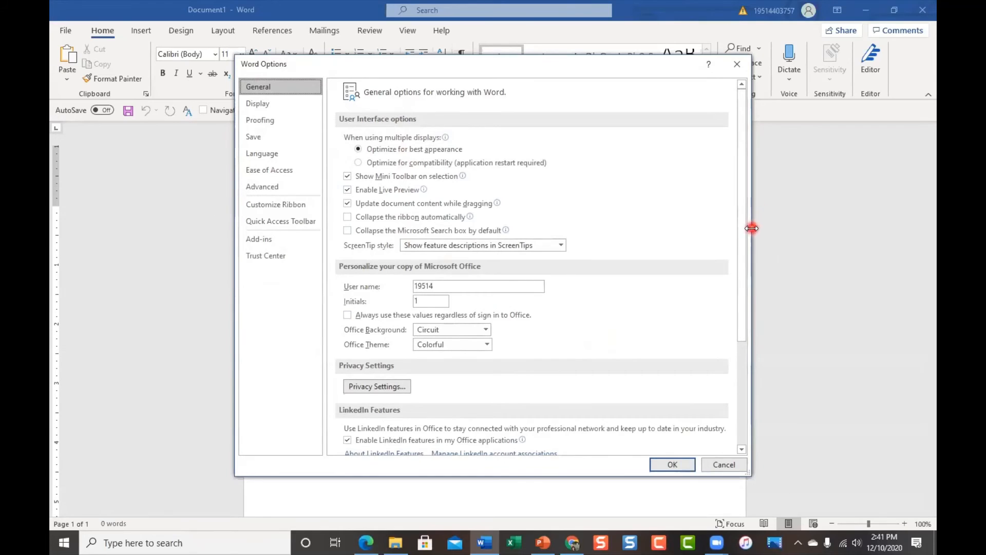
mouse_move(741, 240)
left_mouse_down()
mouse_move(740, 333)
mouse_move(732, 233)
mouse_move(741, 334)
mouse_move(741, 240)
left_mouse_up()
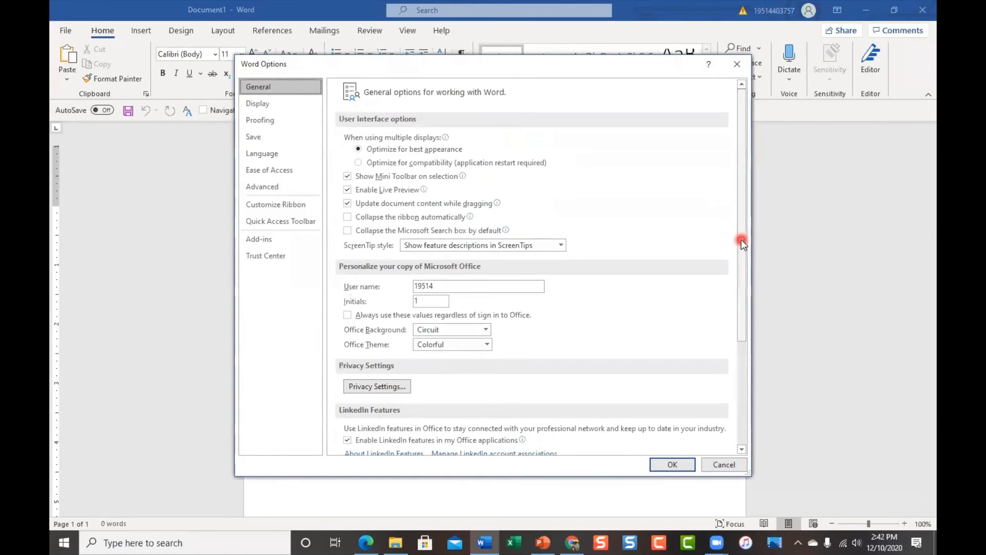
left_click(257, 102)
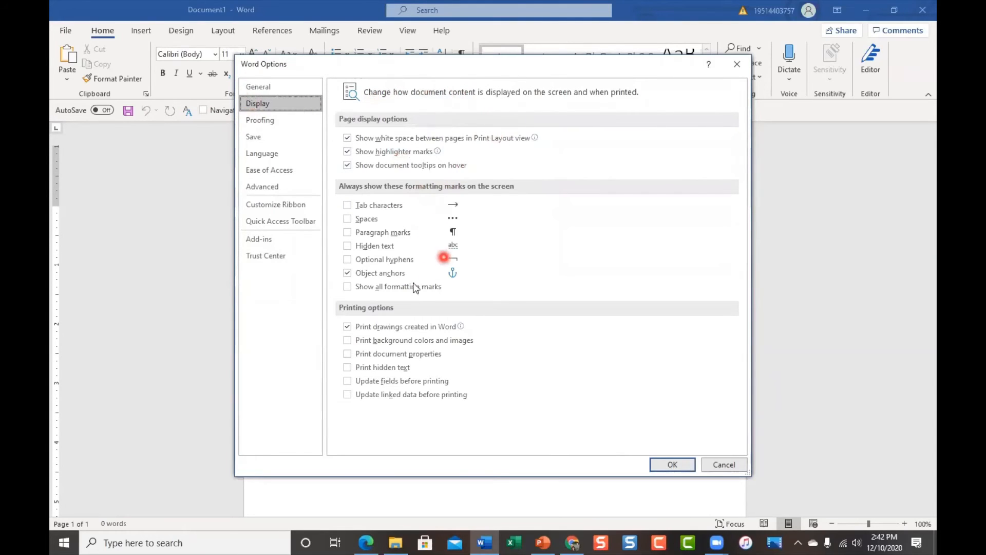
left_click(286, 125)
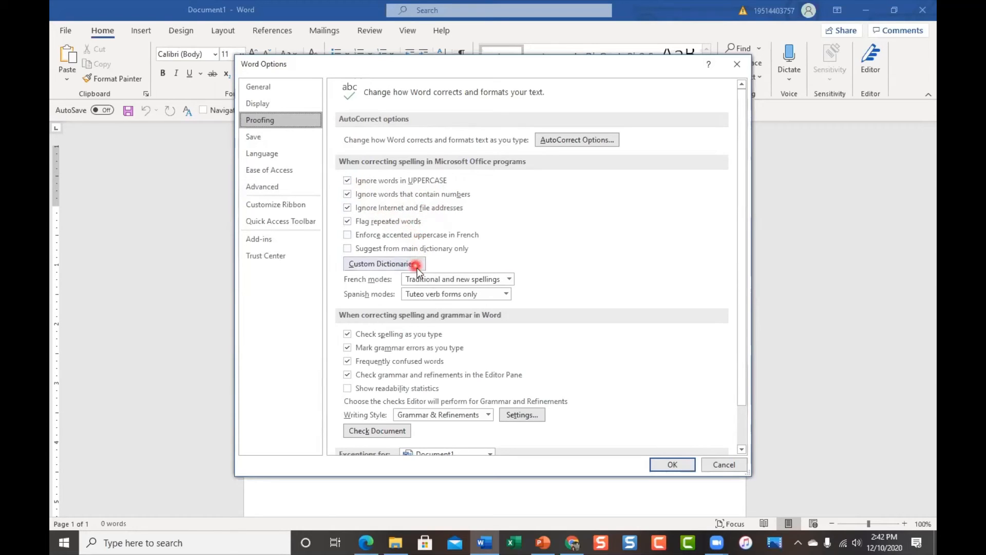
scroll(473, 202, "down", 3)
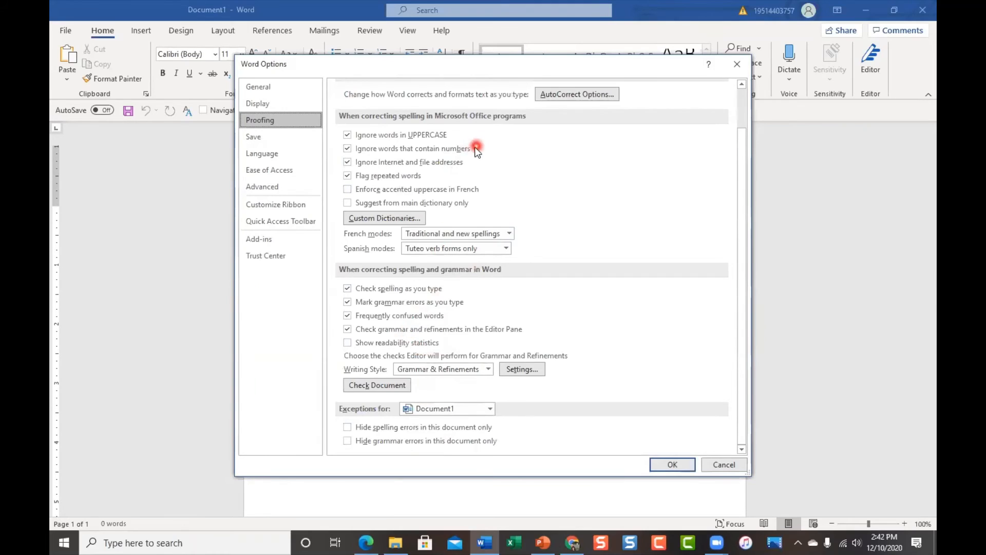
scroll(487, 225, "up", 3)
left_click(290, 140)
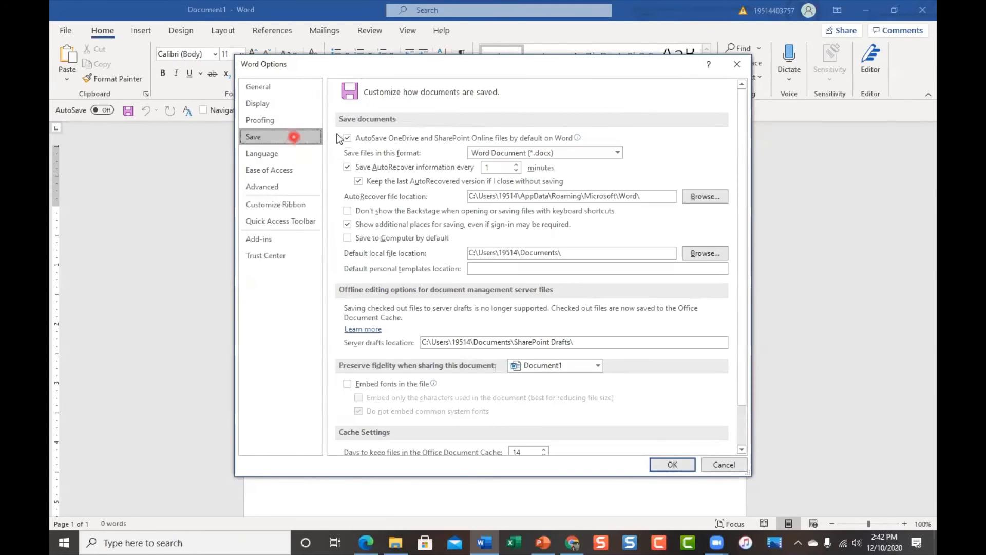
scroll(470, 344, "down", 3)
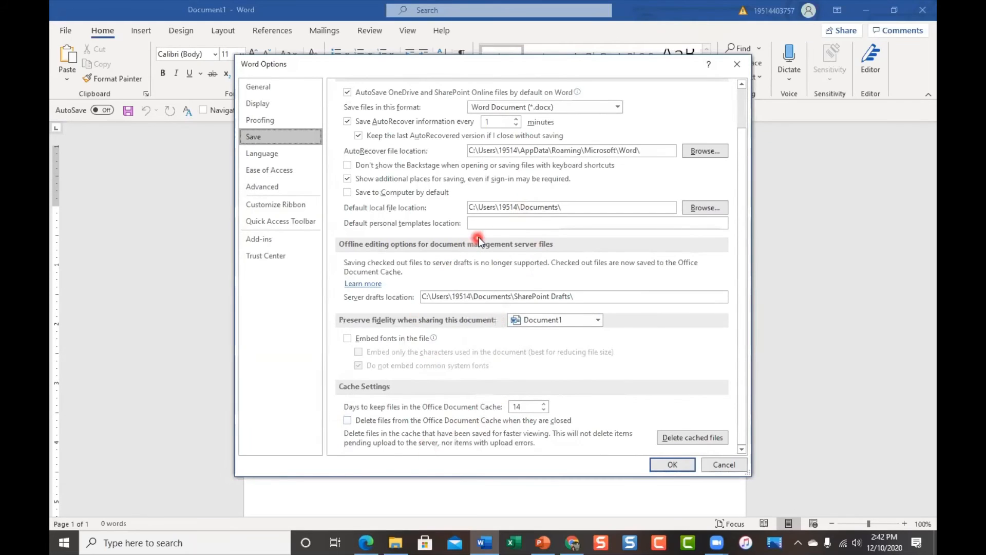
left_click(302, 154)
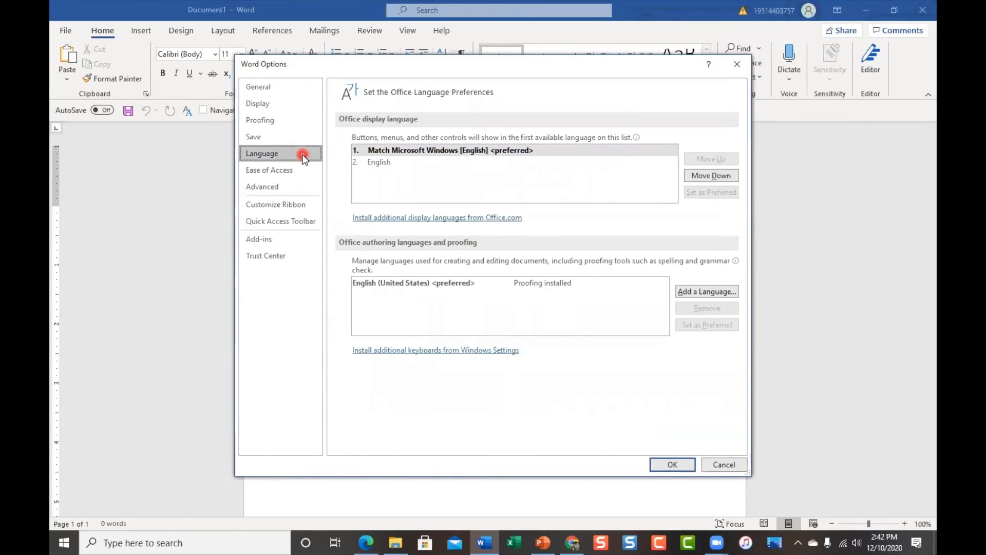
left_click(283, 172)
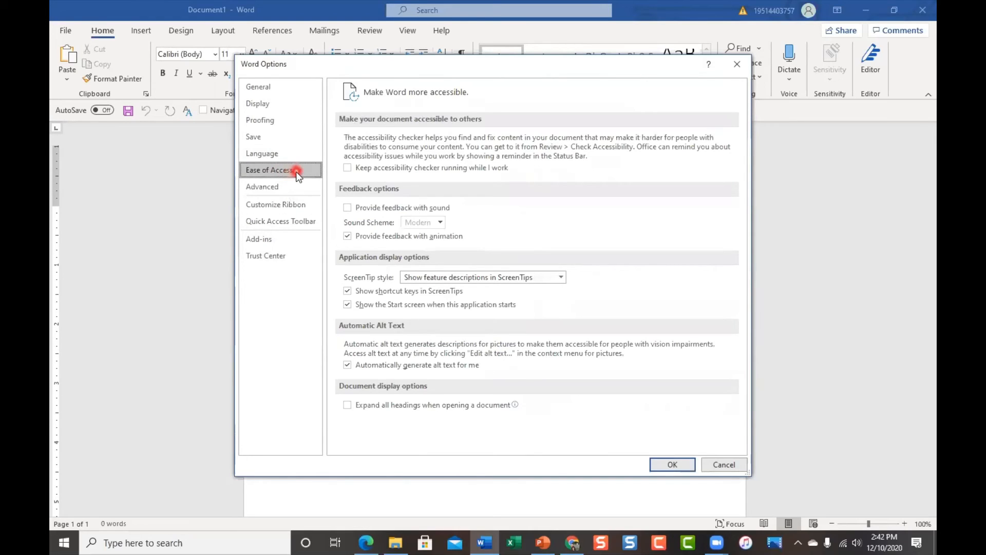
Examine the Advanced editing and cut, copy and paste options, including the choices for pasting within the same document.
left_click(298, 188)
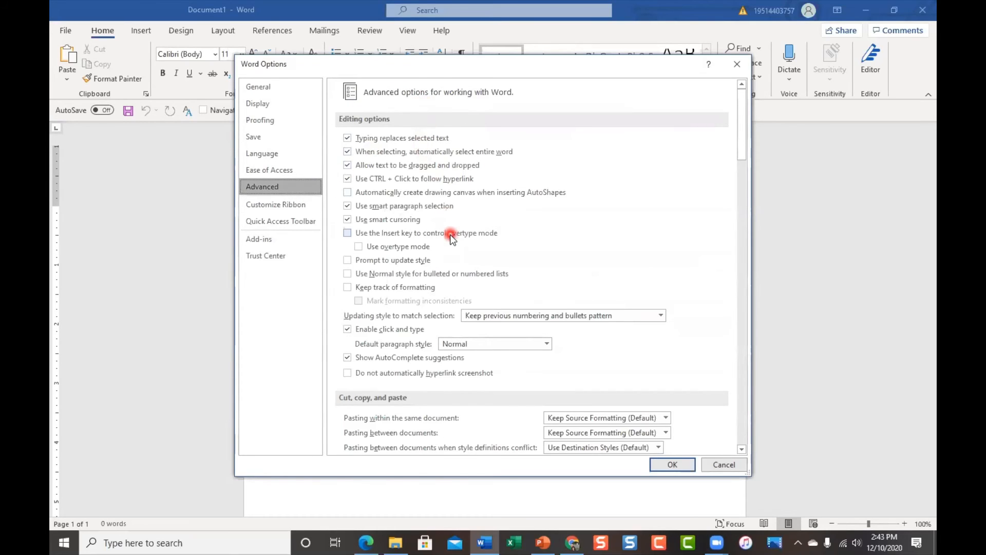
scroll(449, 234, "down", 1)
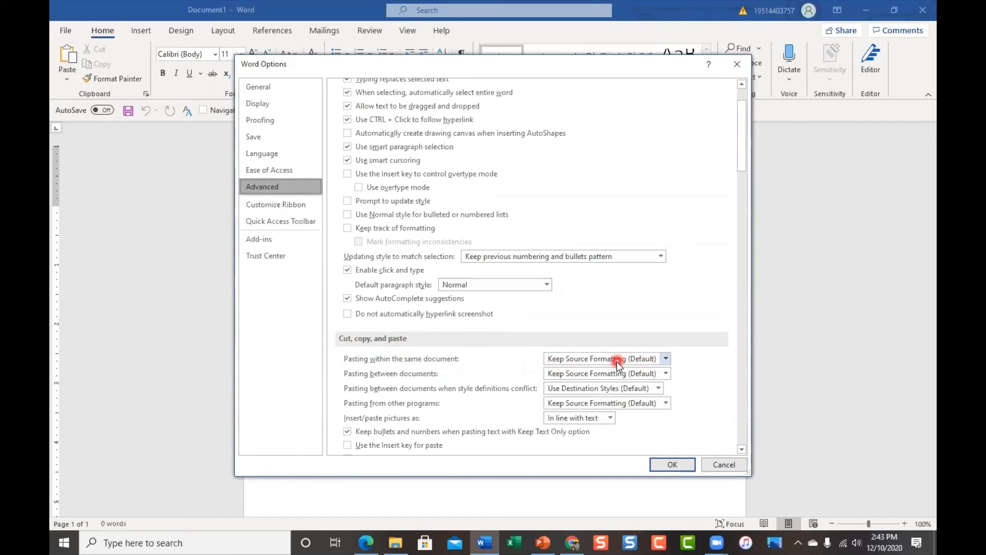
left_click(666, 359)
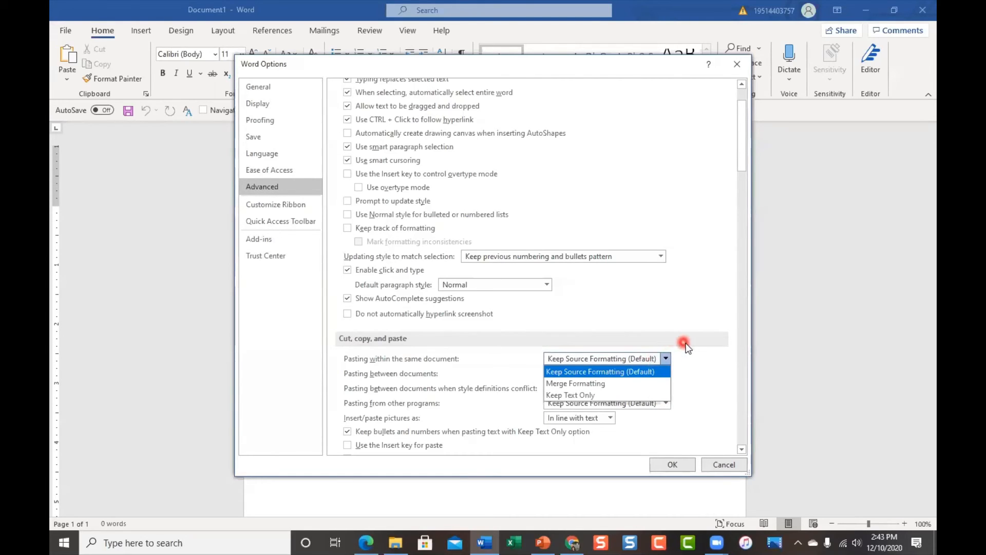
left_click(687, 347)
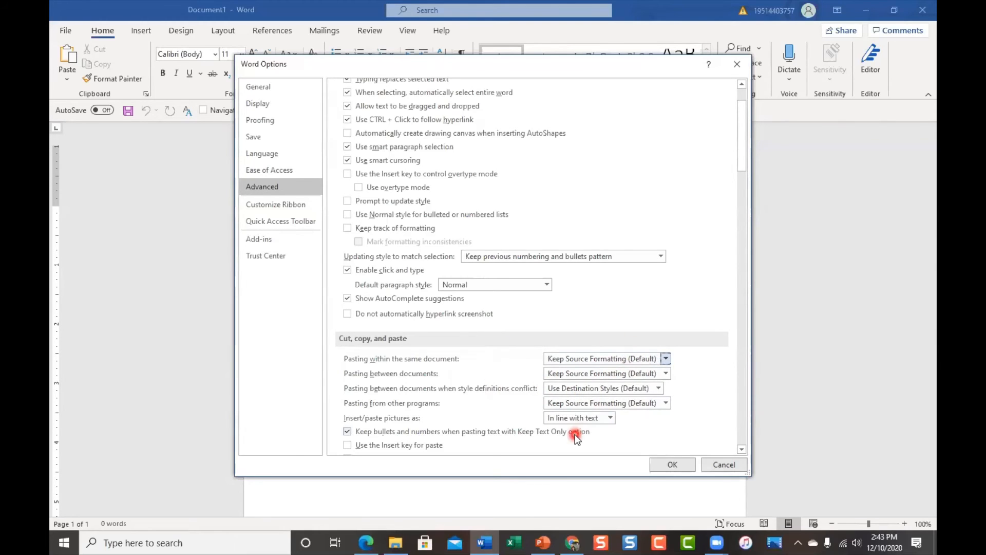
scroll(495, 408, "down", 3)
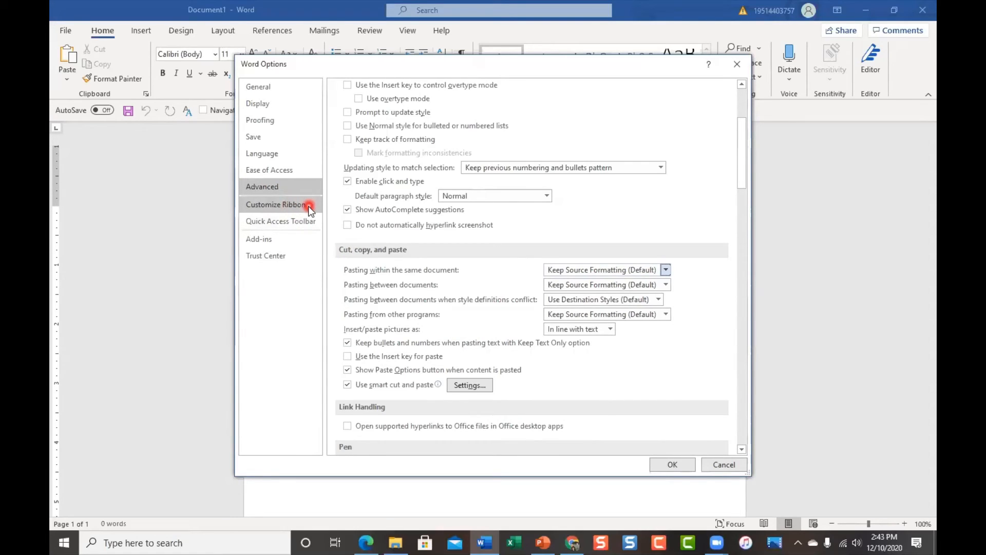
Add the Copy command to the Quick Access Toolbar list and move the Word Options window clear of the toolbar.
left_click(290, 229)
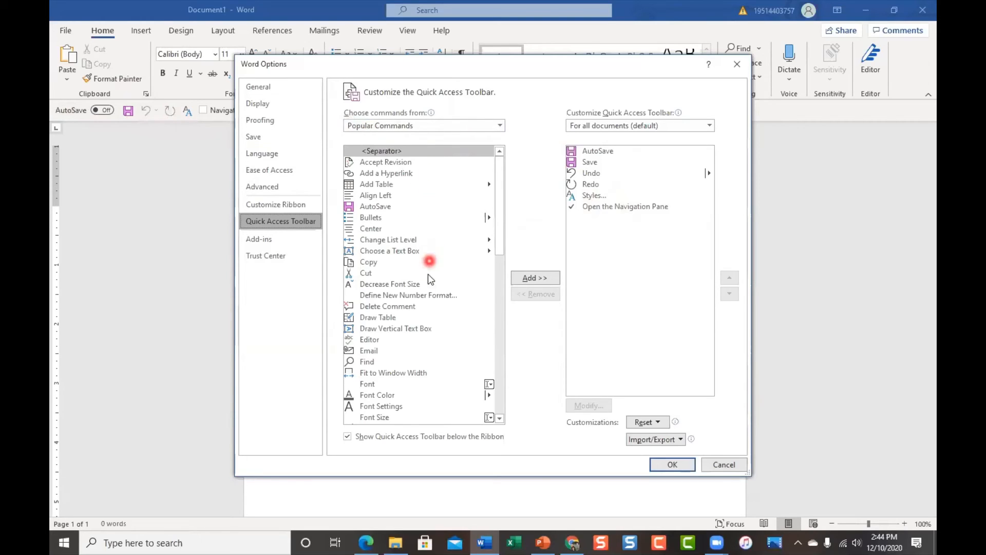
left_click(369, 262)
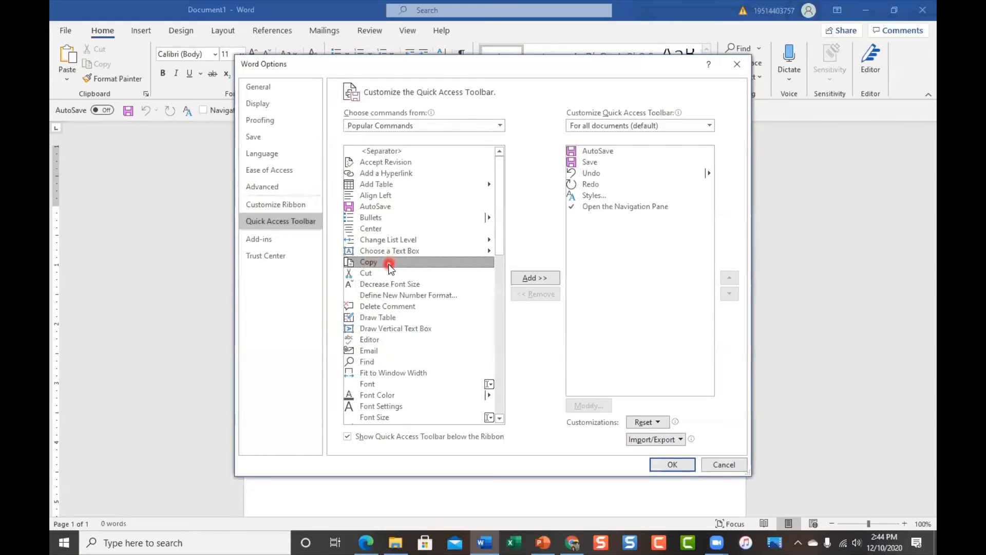
left_click(534, 278)
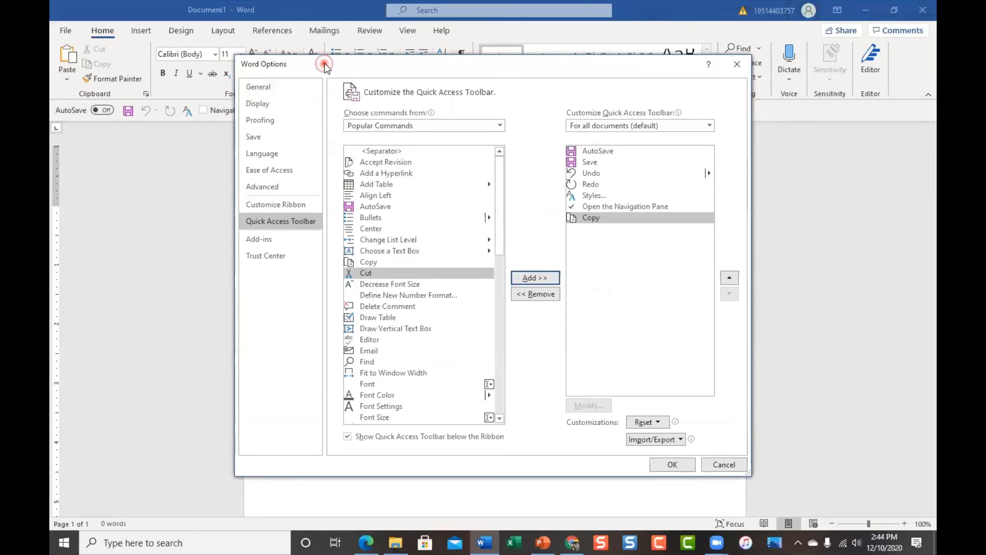
left_click_drag(323, 66, 420, 119)
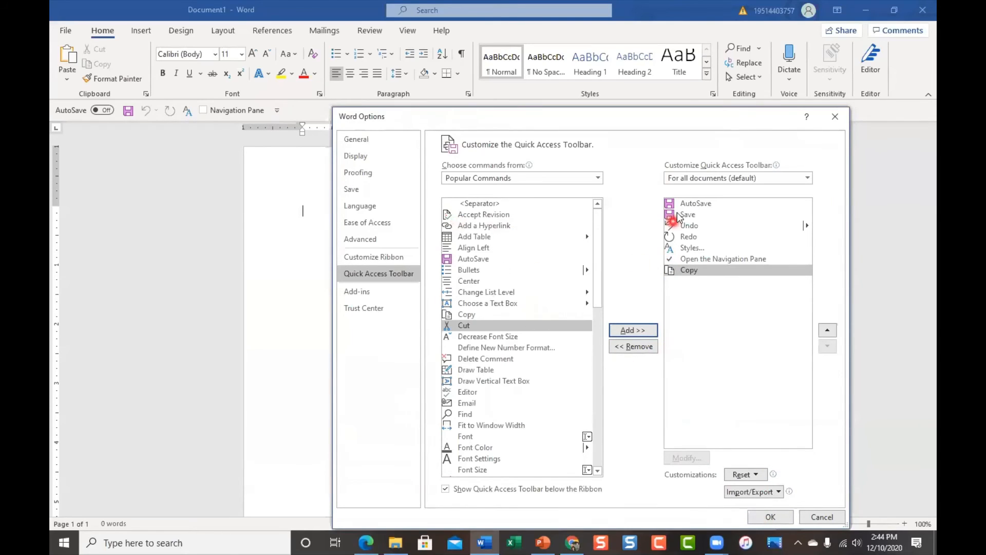
left_click_drag(596, 119, 602, 81)
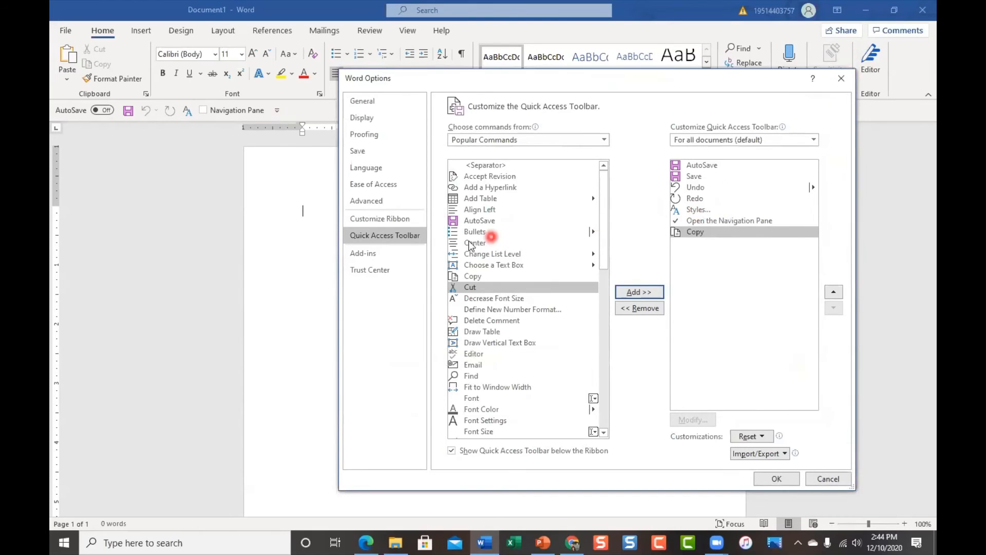
Add the Decrease Font Size, Delete Comment, Draw Table and Editor commands to the Quick Access Toolbar list.
left_click(473, 297)
left_click(633, 292)
left_click(577, 319)
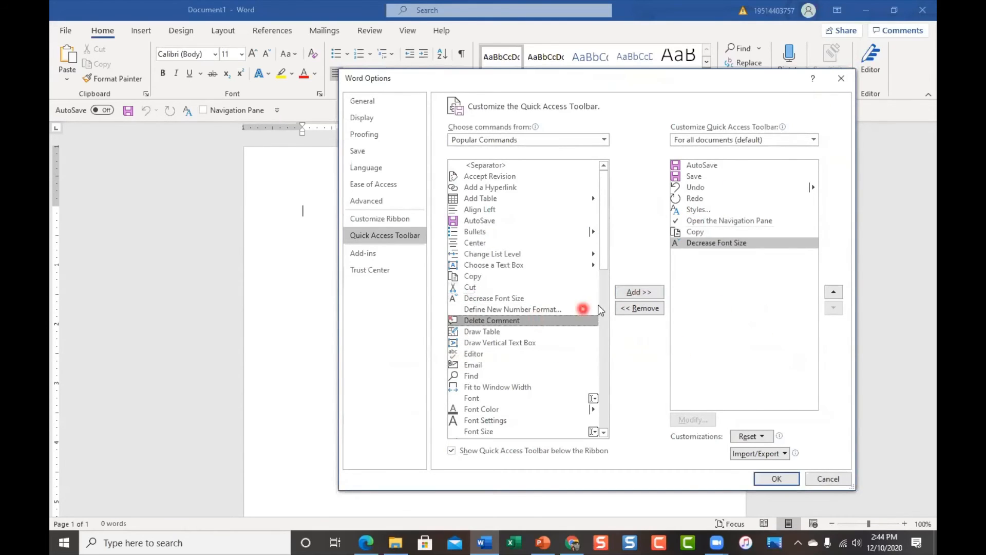
left_click(627, 291)
left_click(519, 331)
left_click(633, 292)
left_click(538, 353)
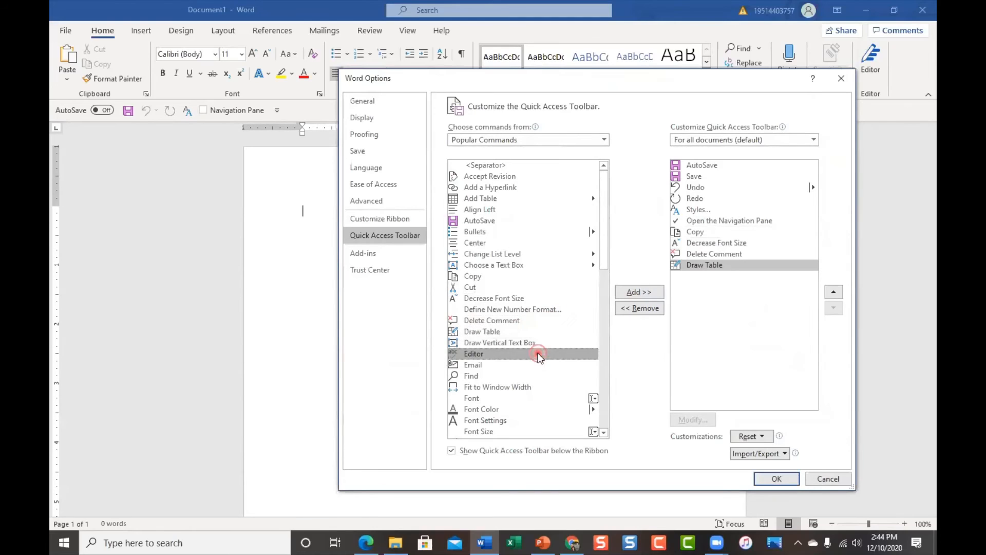
left_click(636, 293)
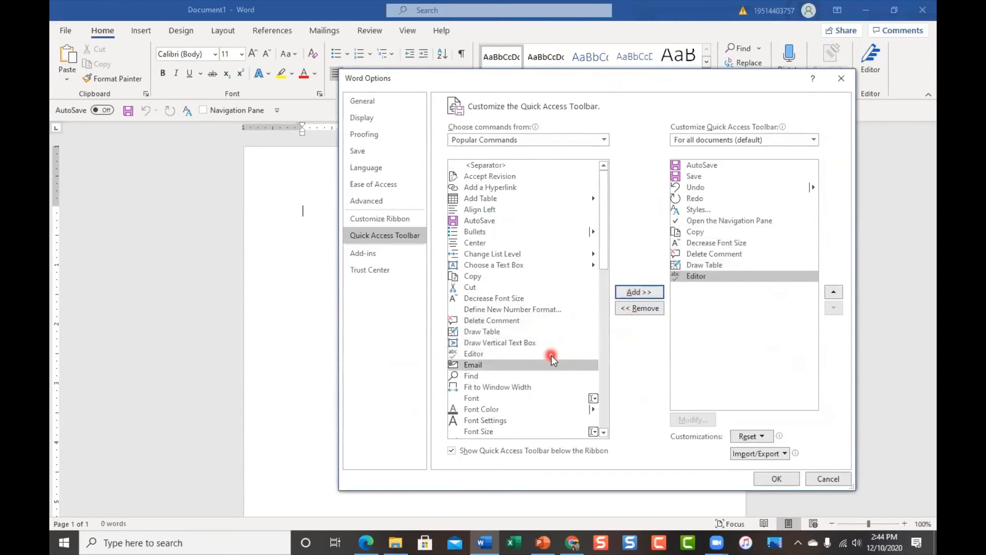
Move Editor five places up the Quick Access Toolbar list and back to the end, and discard the changes to the options.
left_click(833, 292)
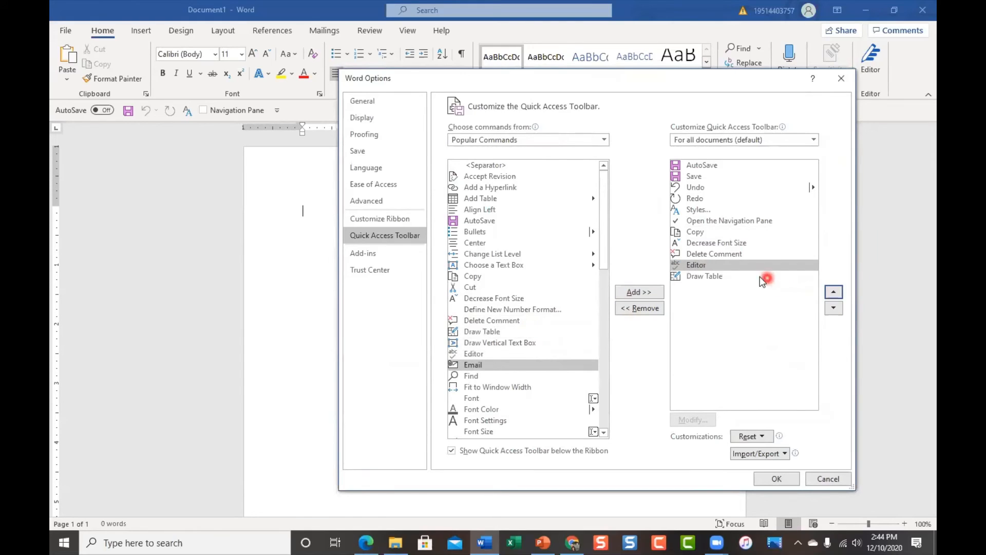
left_click(832, 292)
left_click(833, 292)
left_click(833, 291)
left_click(833, 291)
left_click(833, 308)
left_click(833, 309)
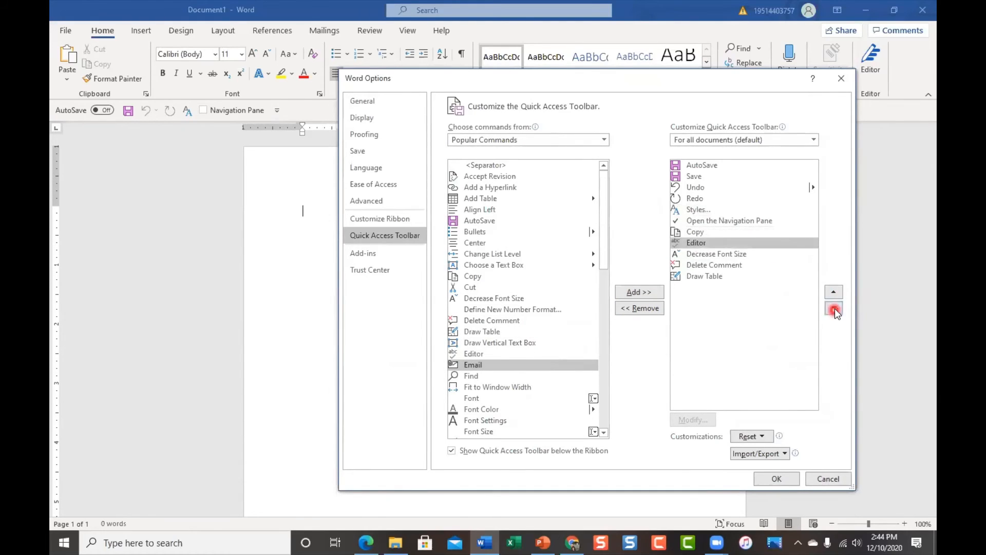
left_click(833, 309)
left_click(833, 308)
left_click(833, 308)
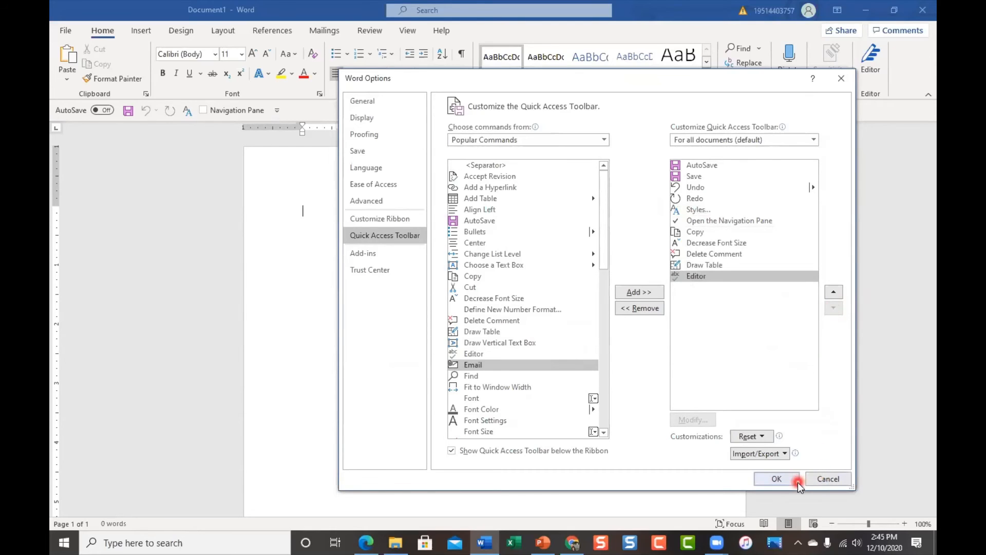
left_click(829, 478)
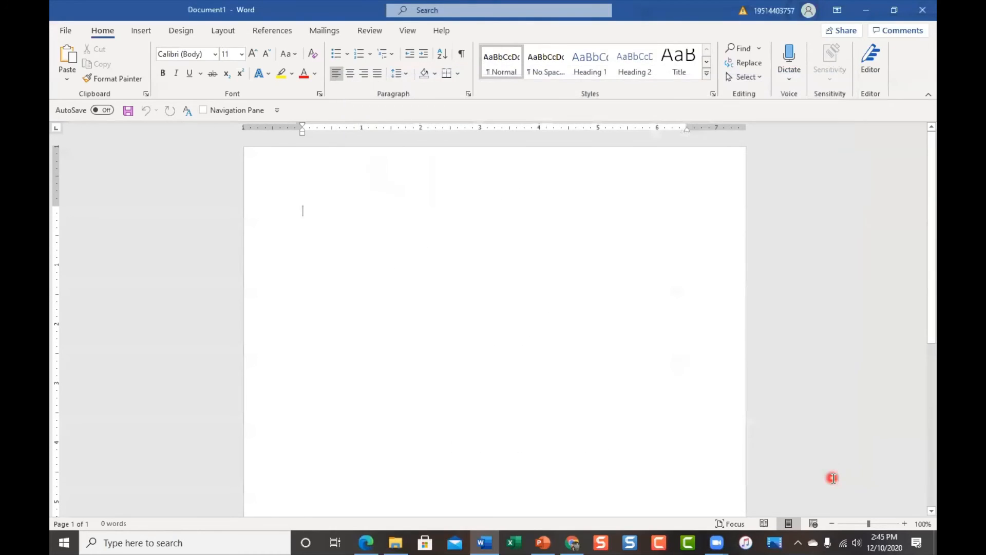
Reopen the Quick Access Toolbar customization and look through the popular commands, selecting Insert Page Section Breaks.
right_click(174, 107)
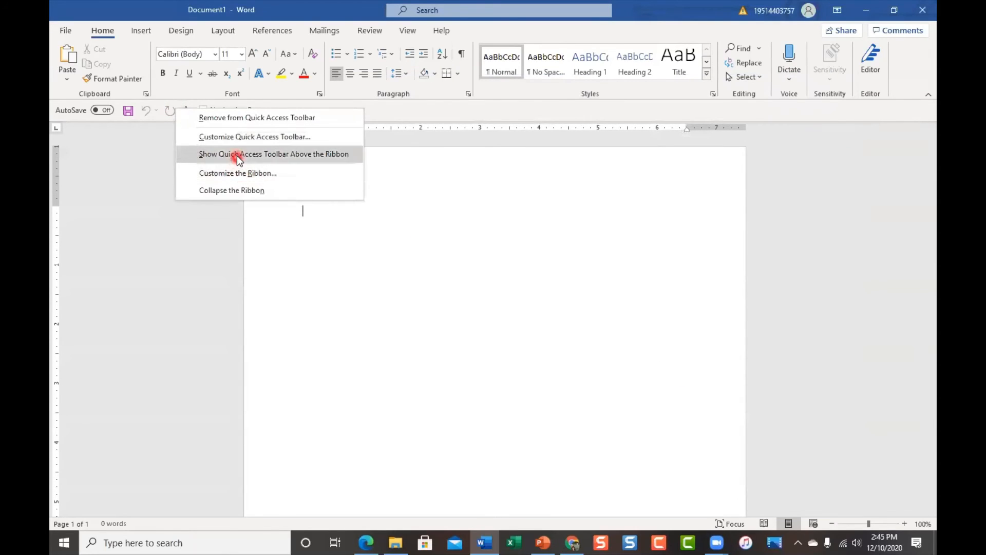
left_click(239, 137)
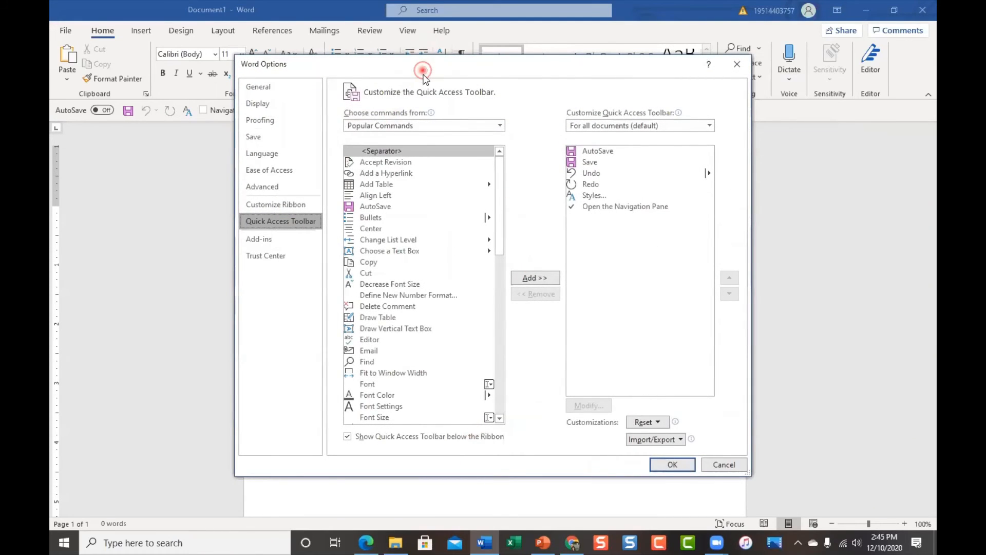
left_click_drag(422, 75, 440, 95)
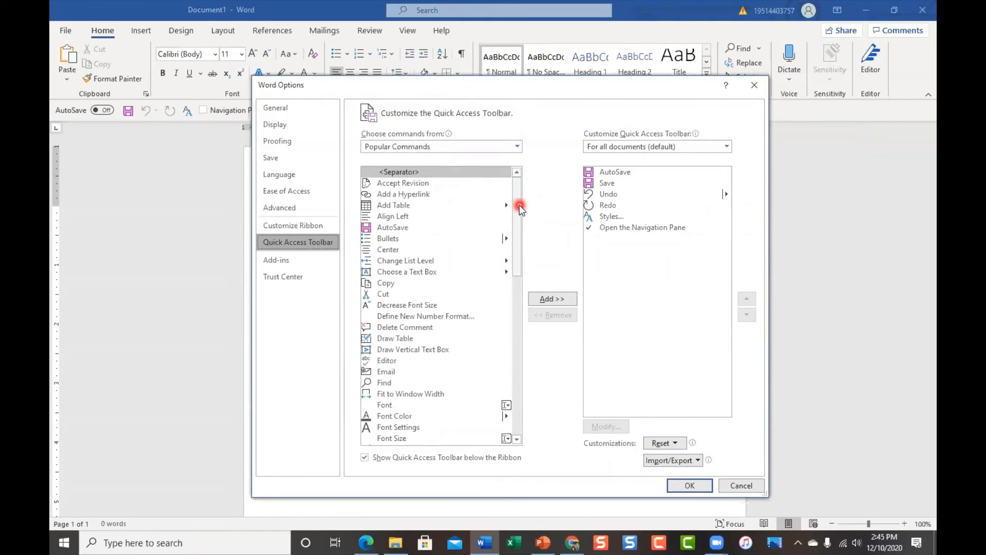
left_click_drag(519, 208, 515, 291)
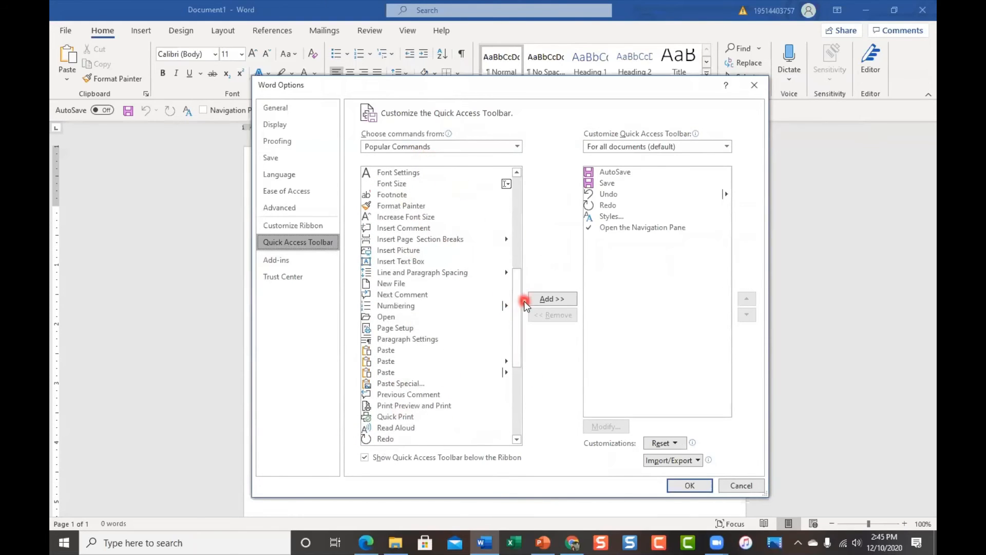
mouse_move(525, 304)
left_mouse_down()
mouse_move(523, 255)
mouse_move(510, 308)
left_mouse_up()
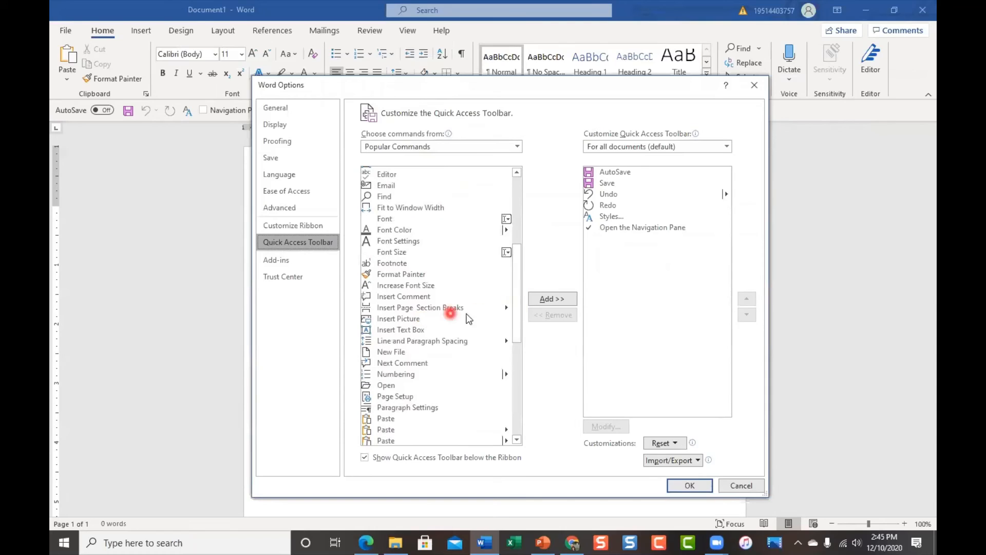
left_click(503, 309)
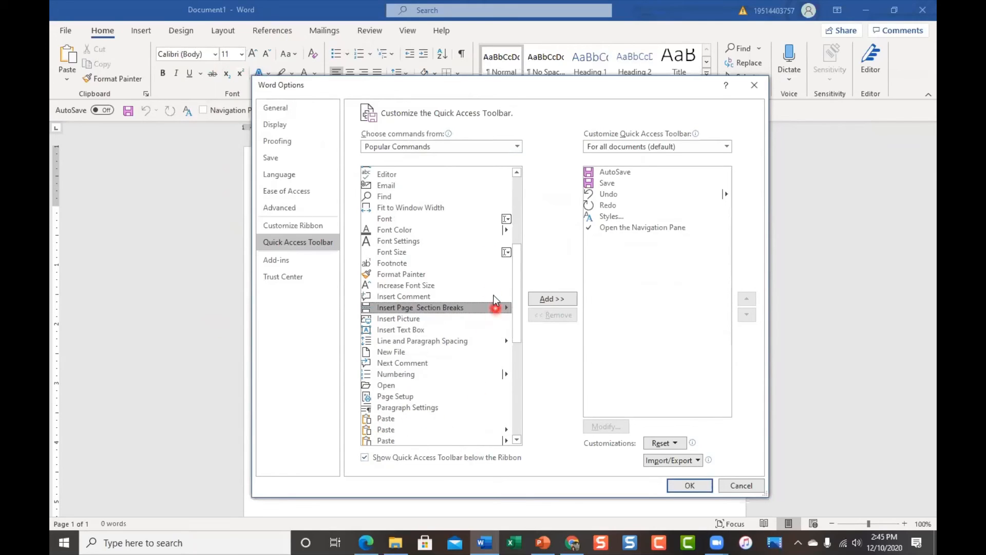
Look through the available command categories and list the Home Tab commands for the Quick Access Toolbar.
left_click(520, 147)
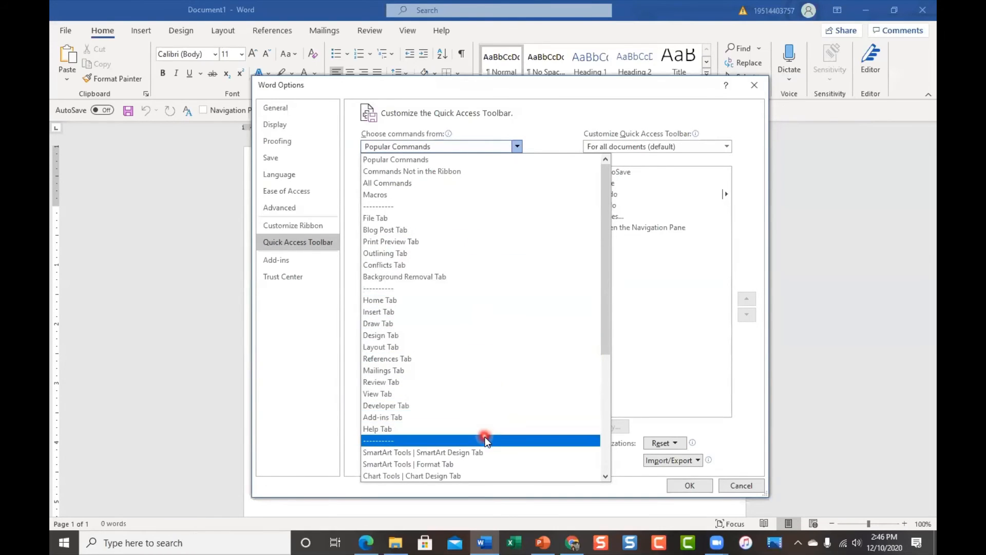
scroll(492, 434, "down", 3)
scroll(492, 436, "down", 2)
scroll(495, 414, "up", 5)
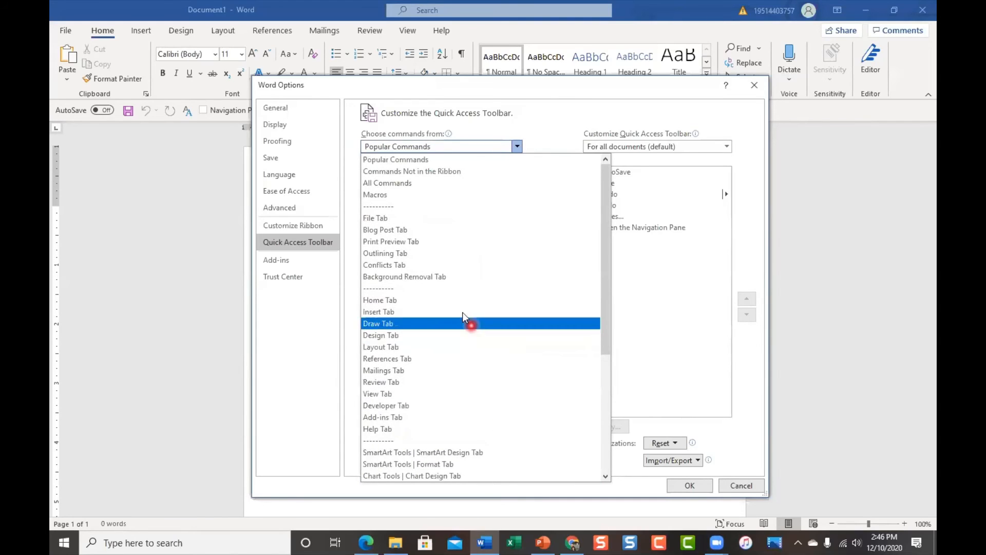
left_click(424, 299)
left_click(438, 172)
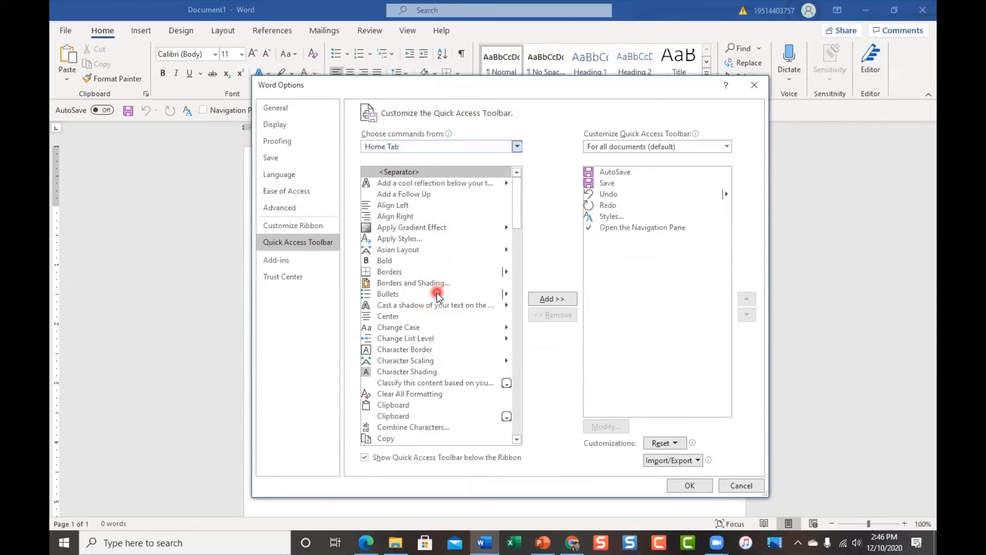
List the Design Tab commands and look through them, including Style Set and Themes.
left_click(517, 147)
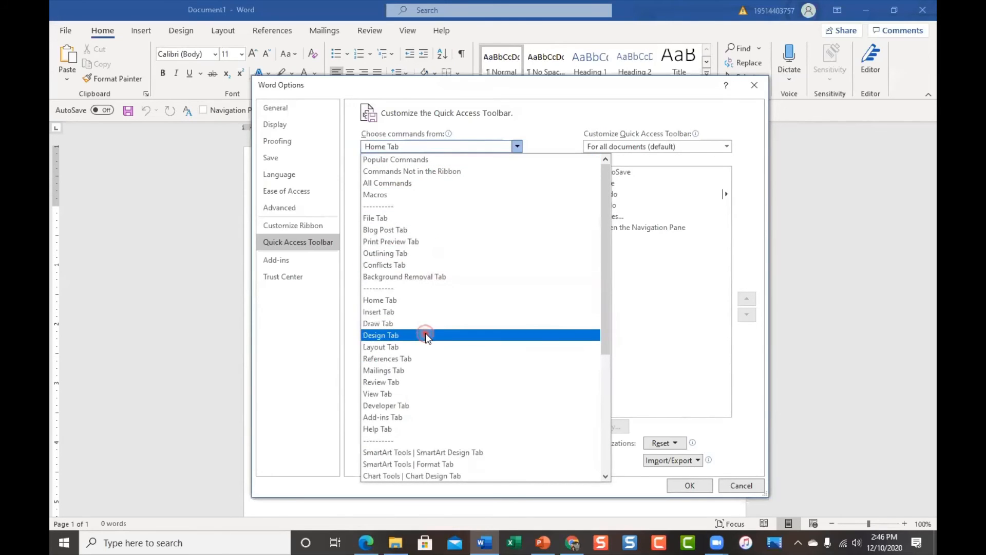
left_click(425, 334)
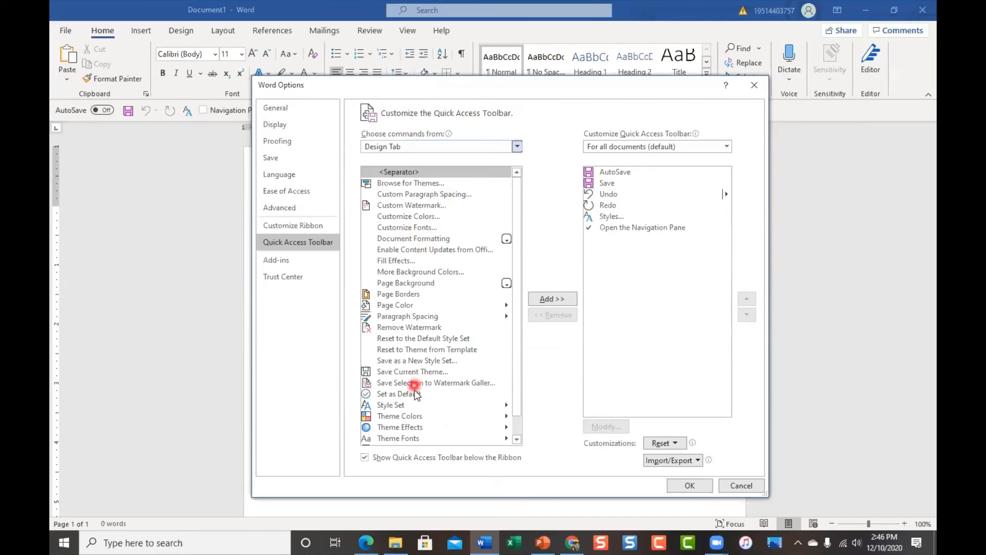
left_click(398, 405)
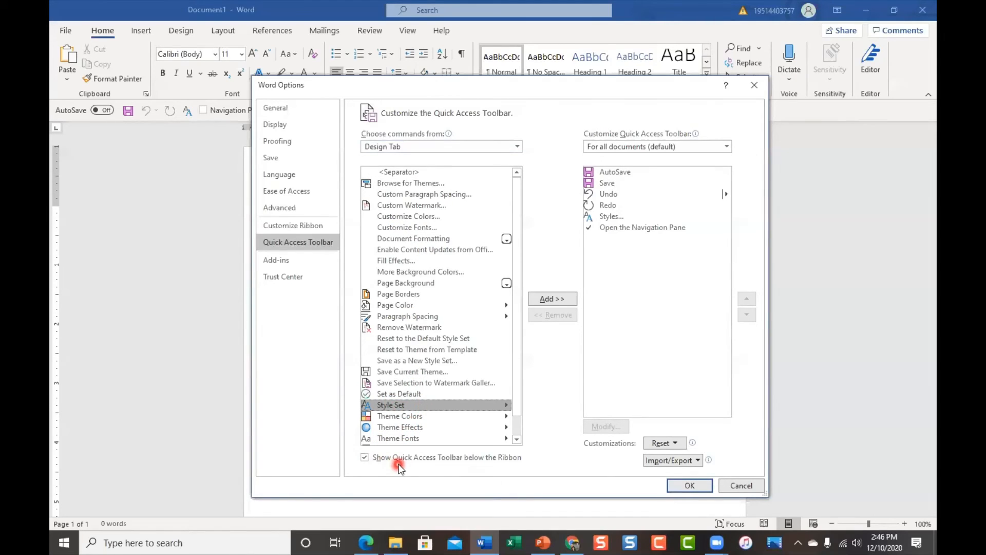
scroll(414, 421, "down", 1)
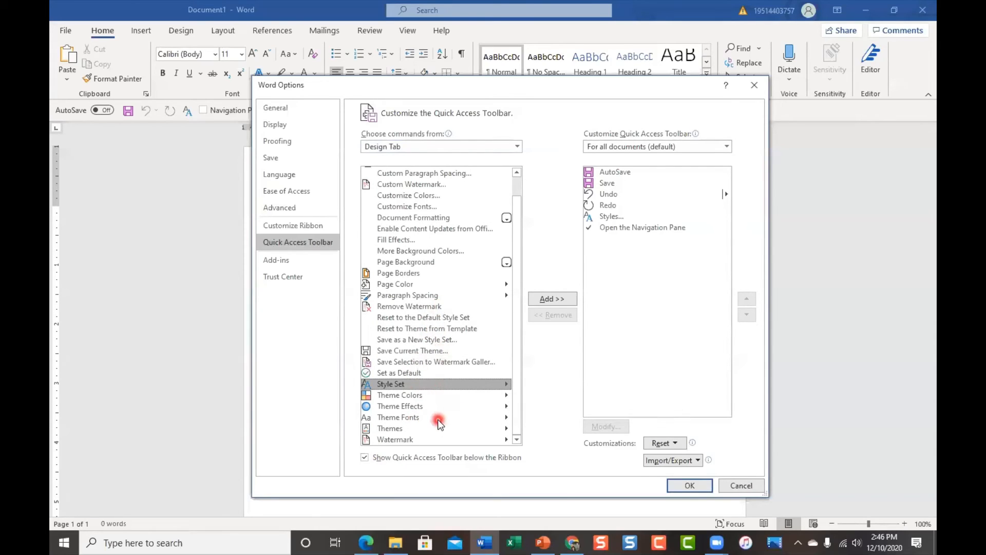
left_click(393, 429)
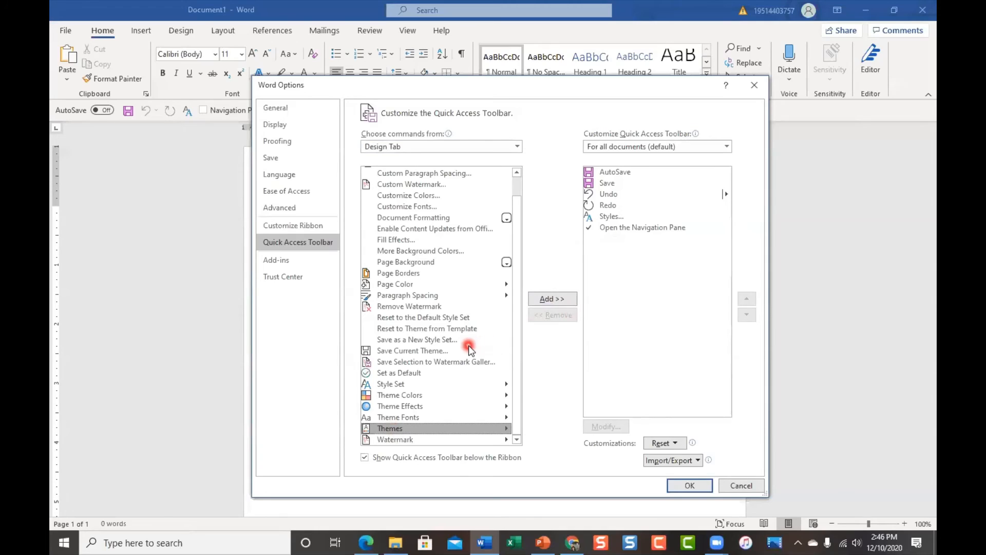
List All Commands for the Quick Access Toolbar and browse as far as the Check In command.
left_click(518, 146)
left_click(430, 184)
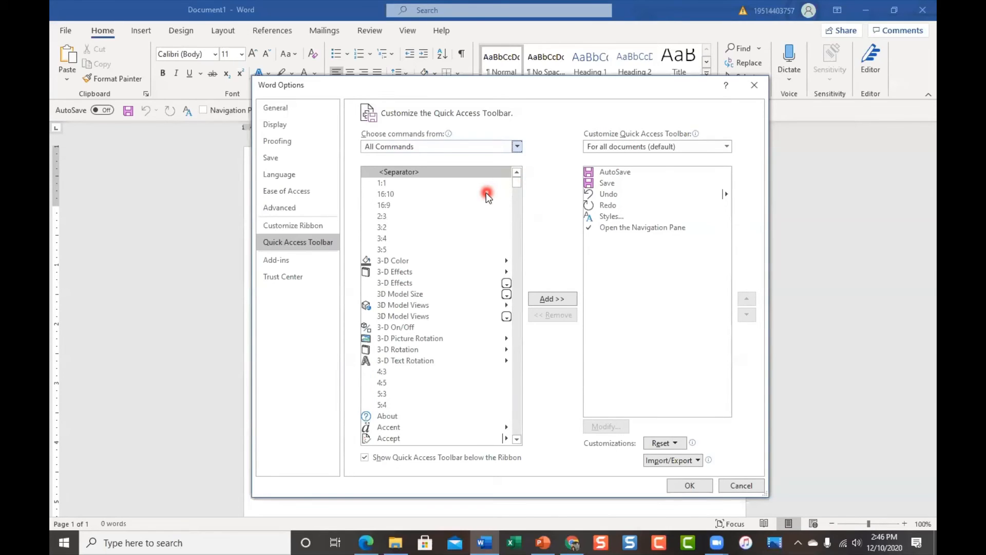
left_click(516, 439)
left_click_drag(516, 439, 516, 440)
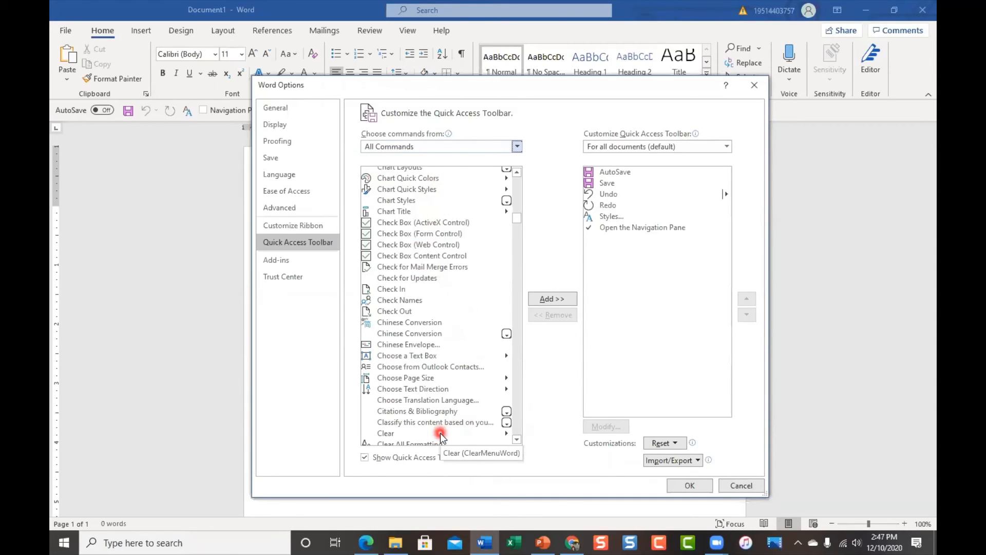
left_click(414, 291)
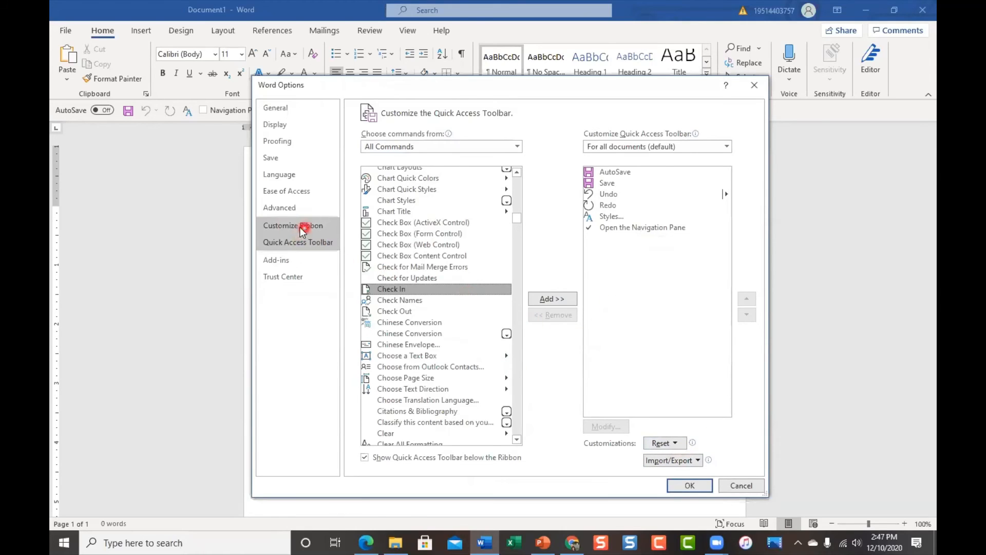
Open the ribbon customization options and examine the commands in the Home tab's Paragraph group, collapsing the group again.
left_click(286, 226)
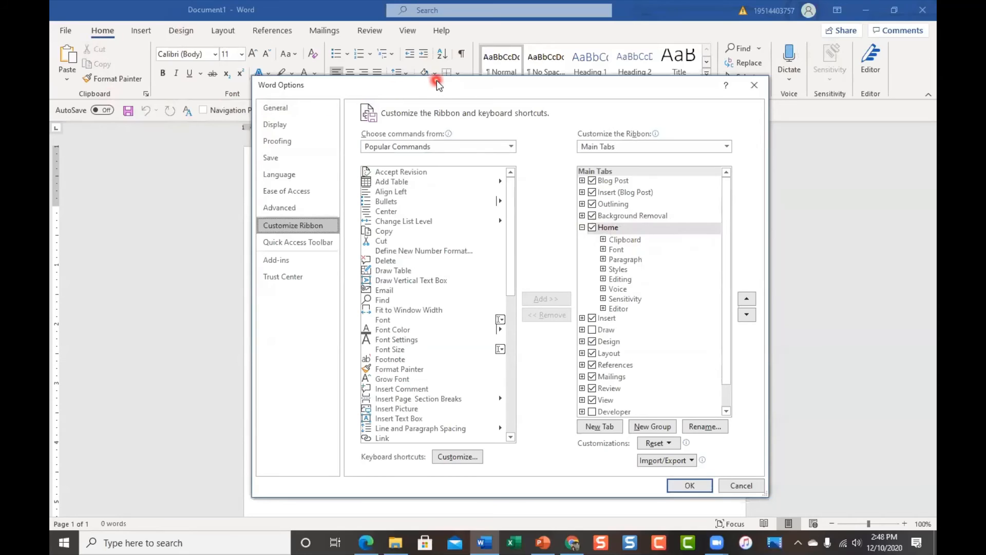
left_click_drag(437, 85, 452, 136)
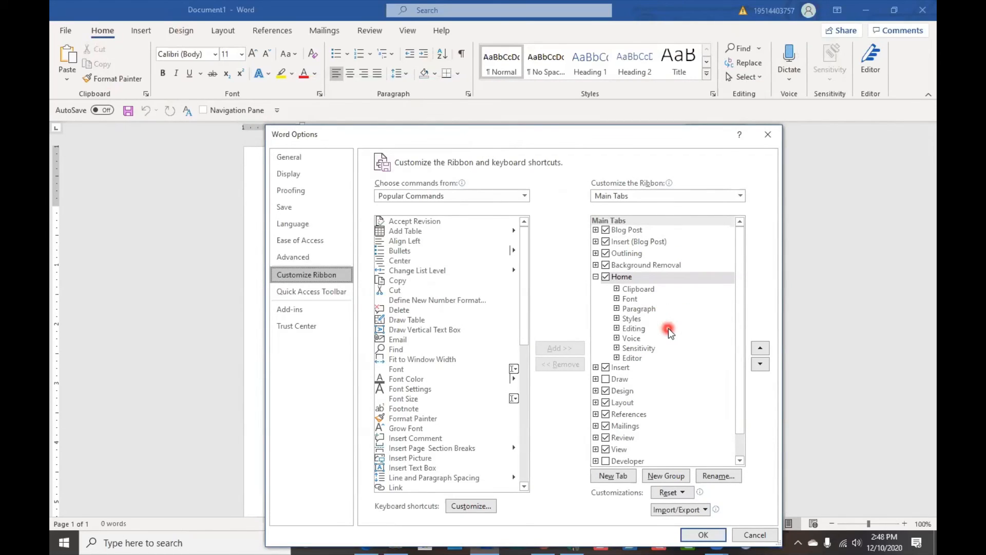
left_click(615, 309)
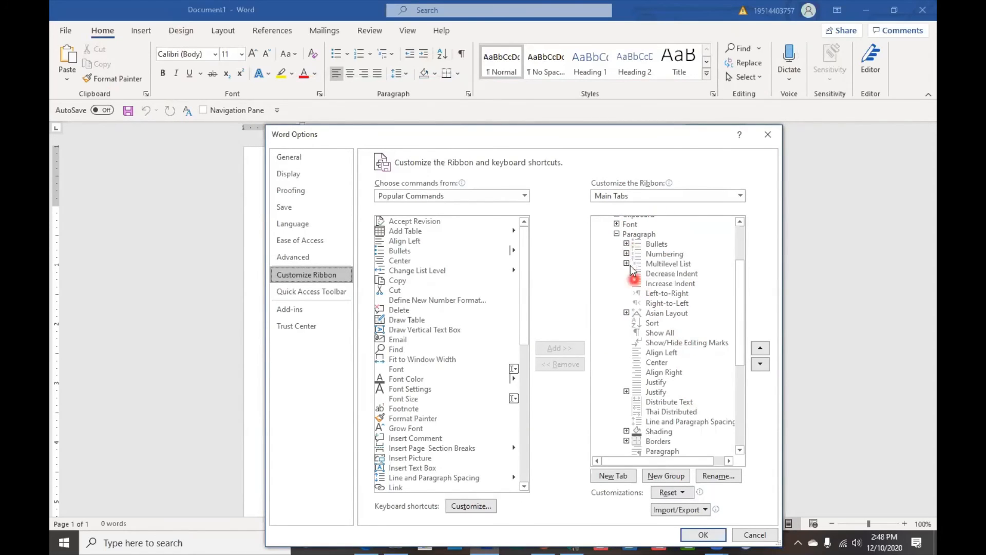
left_click(616, 234)
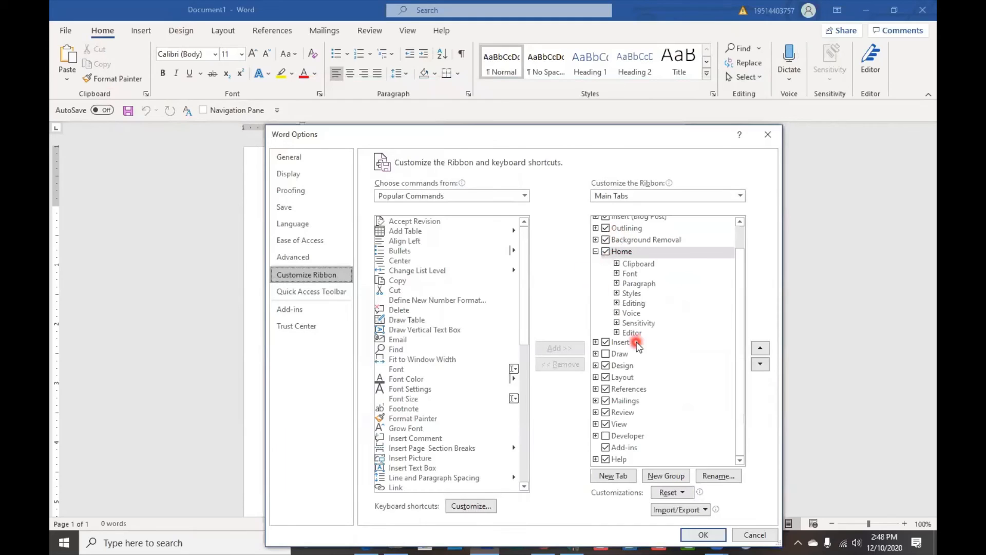
left_click(616, 283)
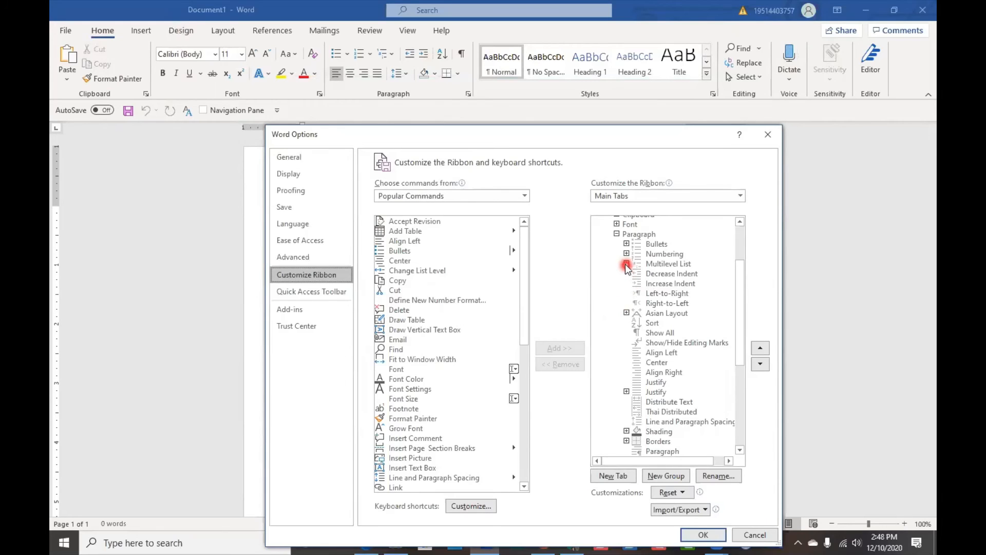
left_click(617, 234)
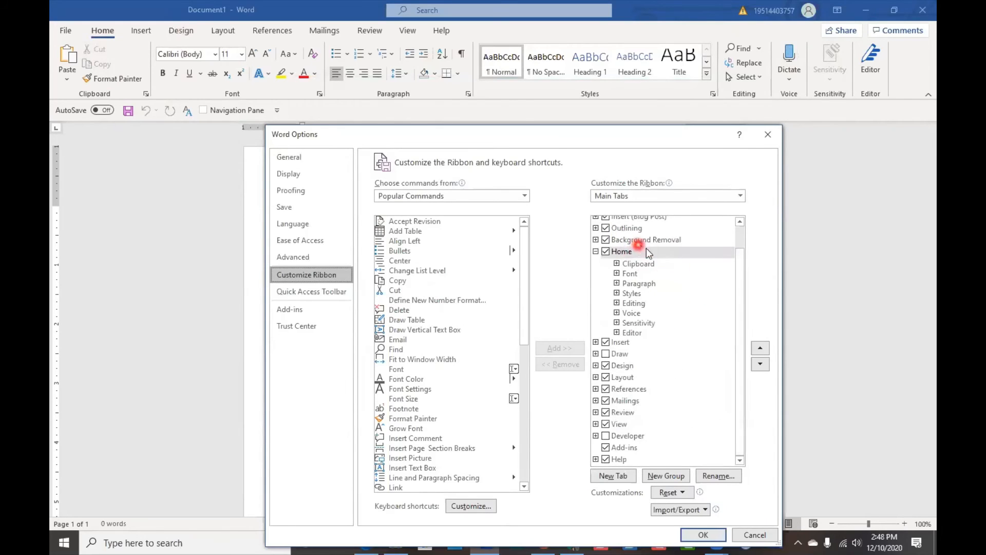
Add a new custom group to the Home tab in the ribbon list, collapsing the tab's groups.
left_click(596, 250)
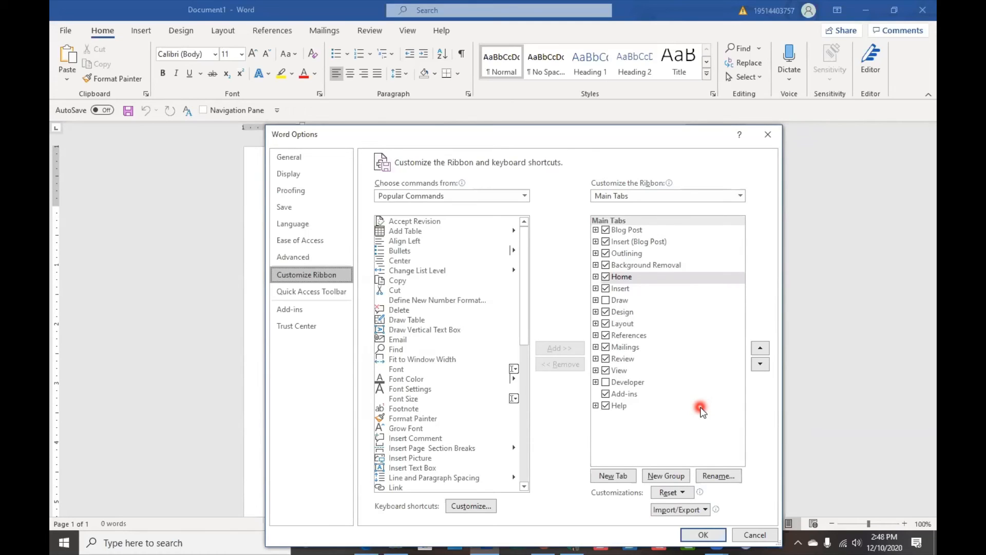
left_click(667, 477)
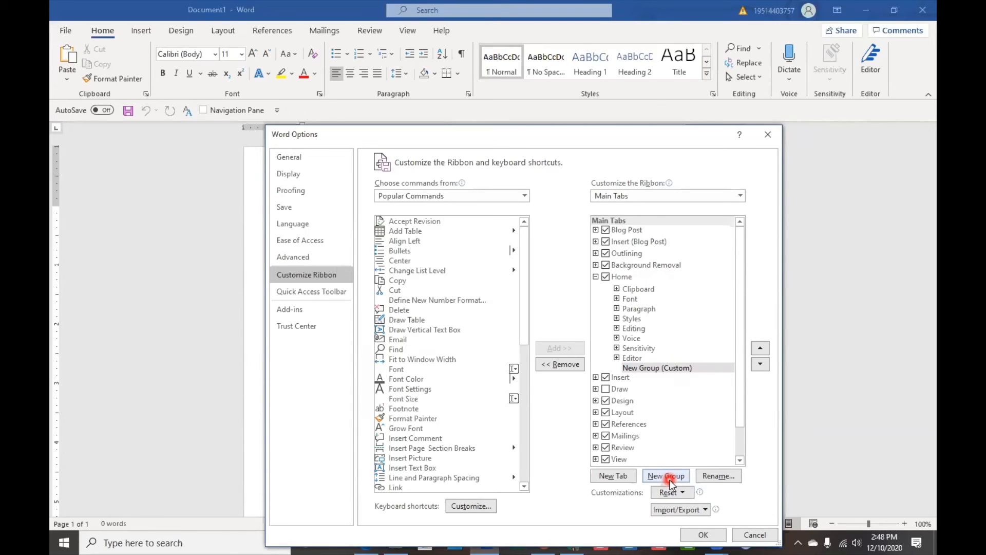
left_click(596, 278)
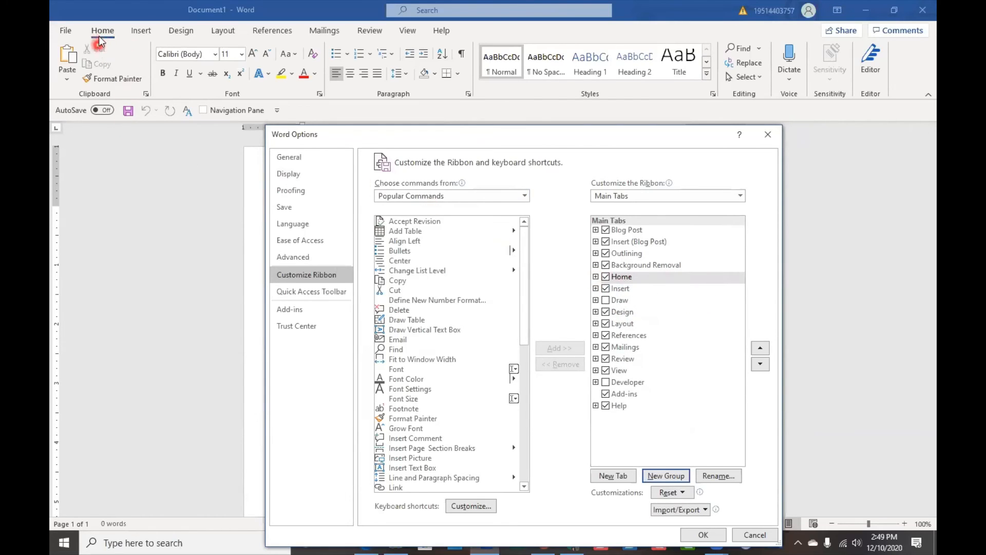
Create a new custom tab after Home and rename its group with the sample first name.
left_click(612, 476)
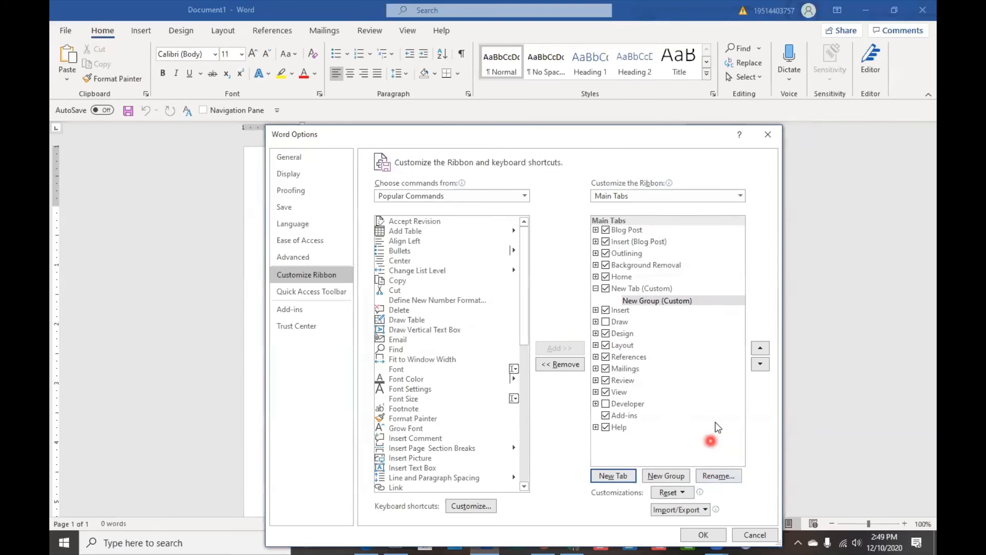
left_click(718, 476)
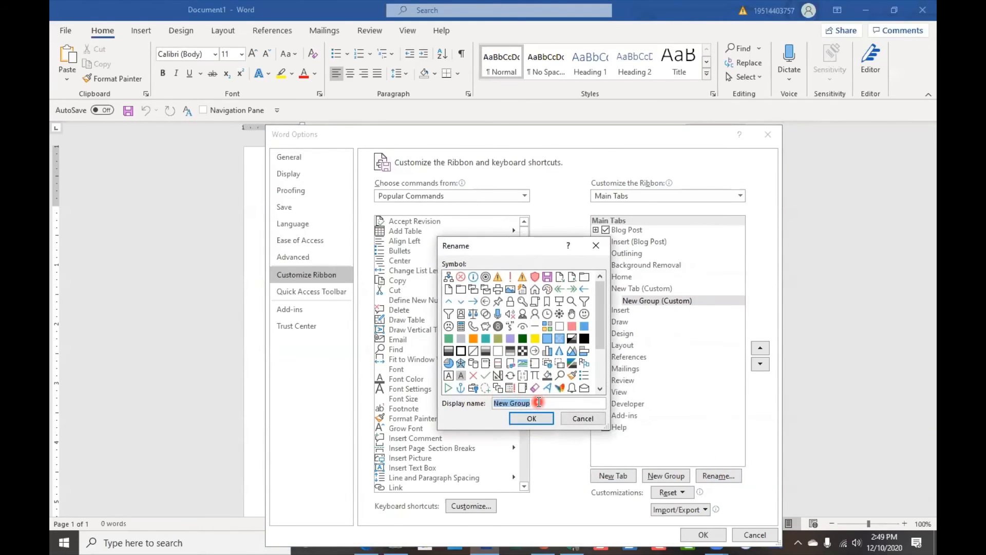
type("Fred")
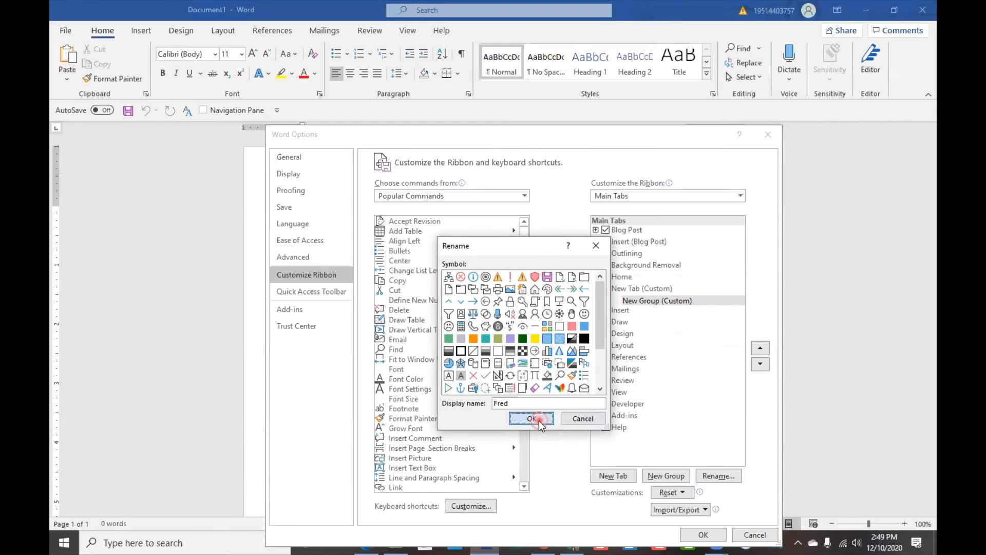
left_click(534, 419)
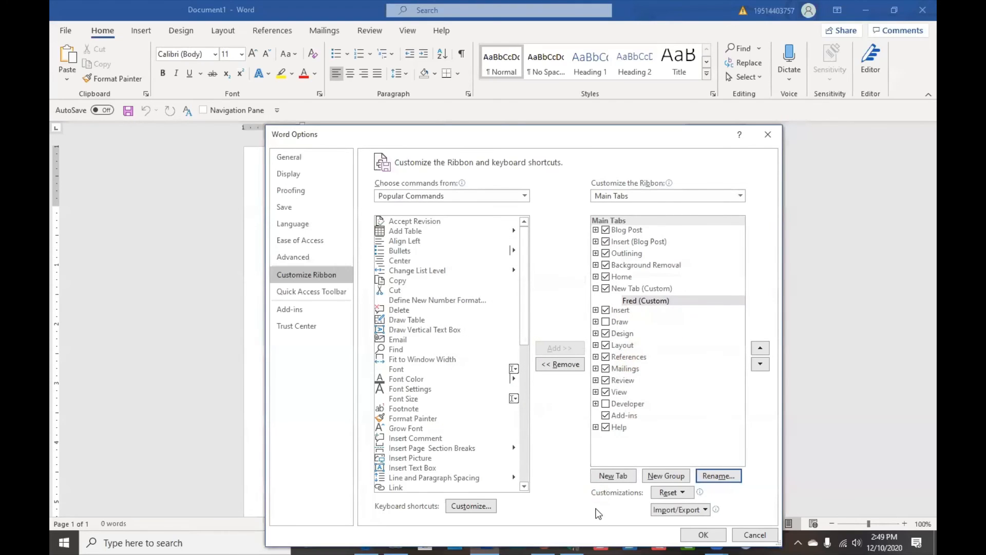
Rename the new custom tab with the same first name as its group.
left_click(642, 302)
left_click(637, 289)
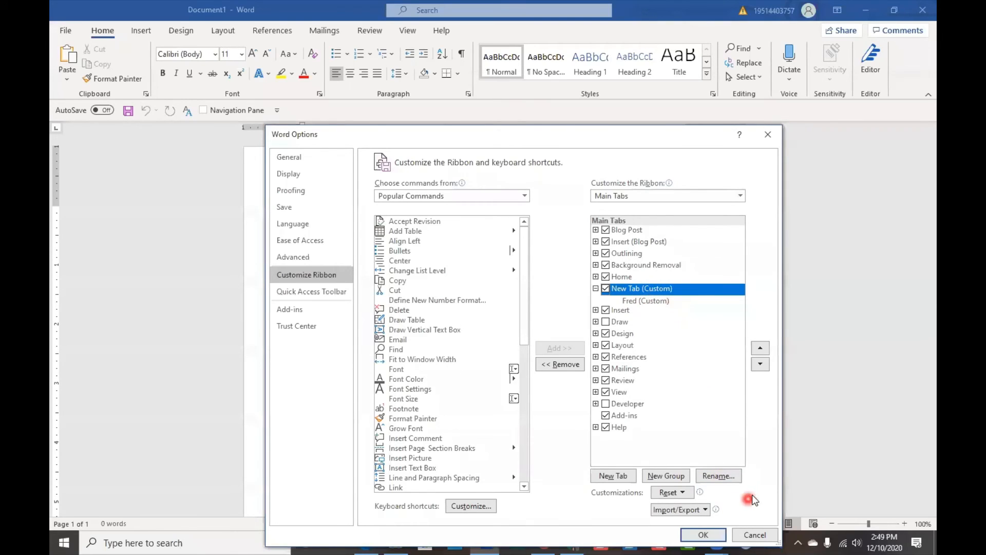
left_click(721, 477)
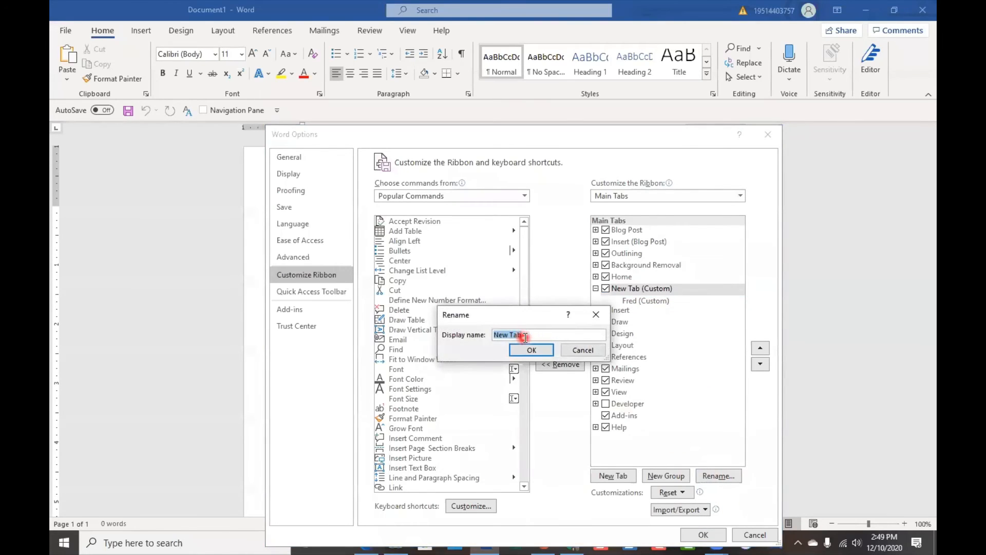
left_click_drag(525, 338, 502, 332)
type("Fred")
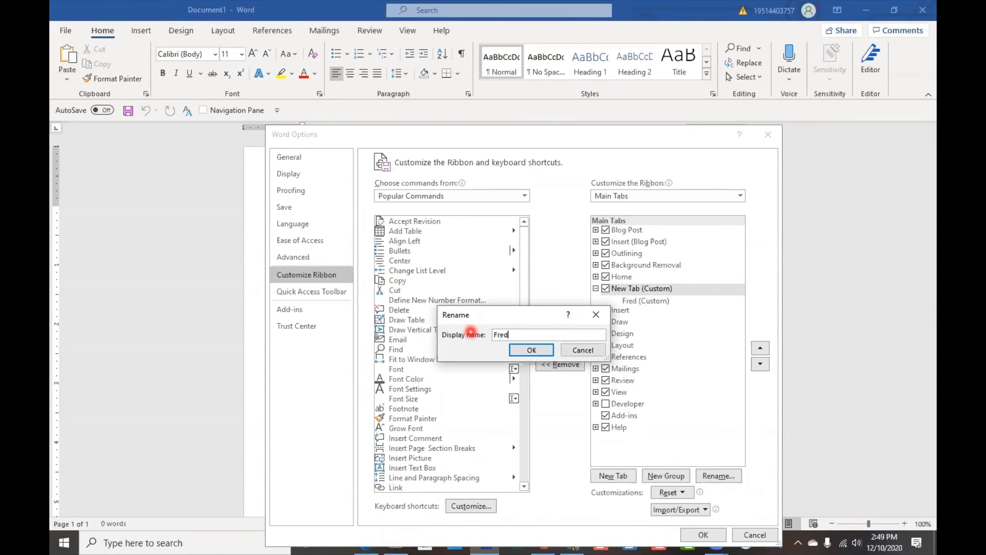
left_click(531, 350)
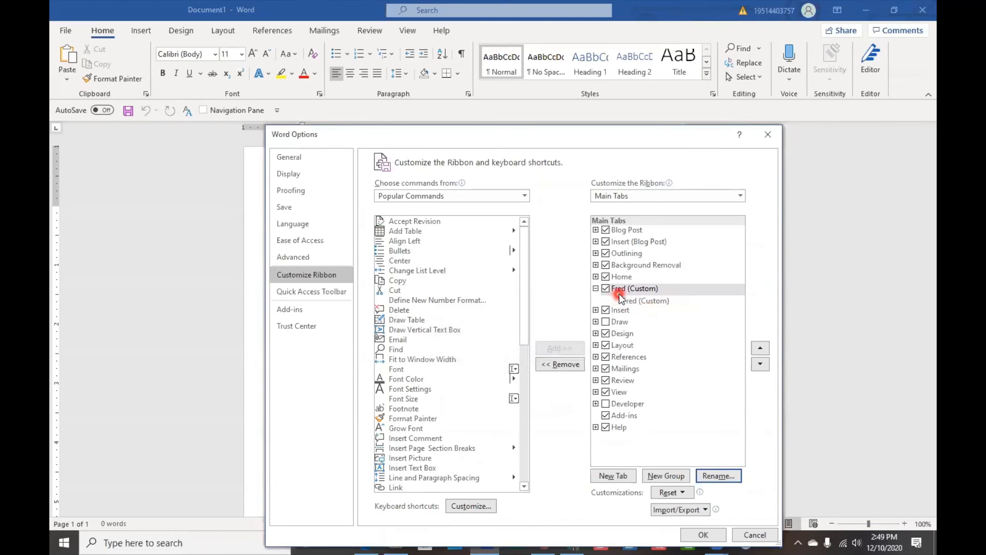
Add the Add Table, Draw Table and Fit to Window Width commands to the custom tab's group.
left_click(596, 290)
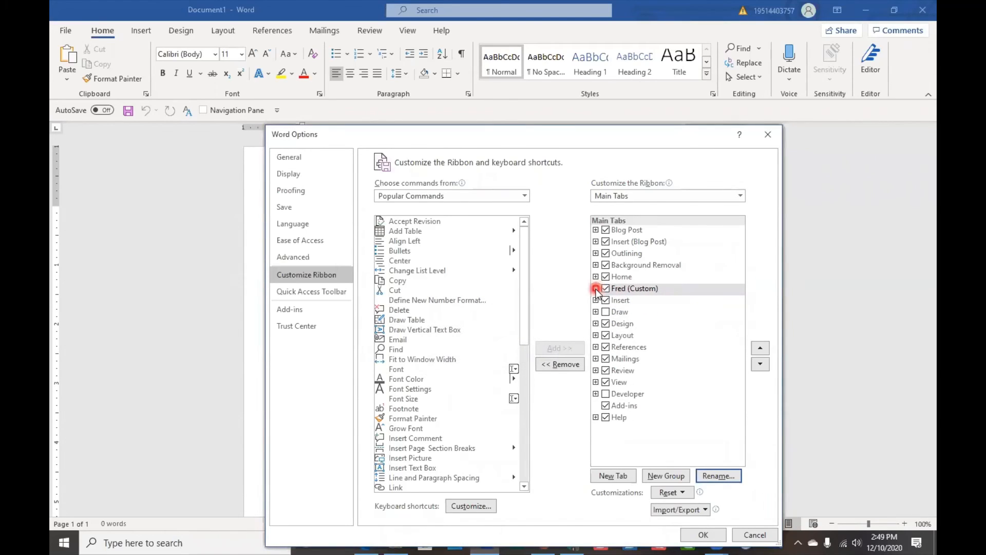
left_click(650, 300)
left_click(652, 301)
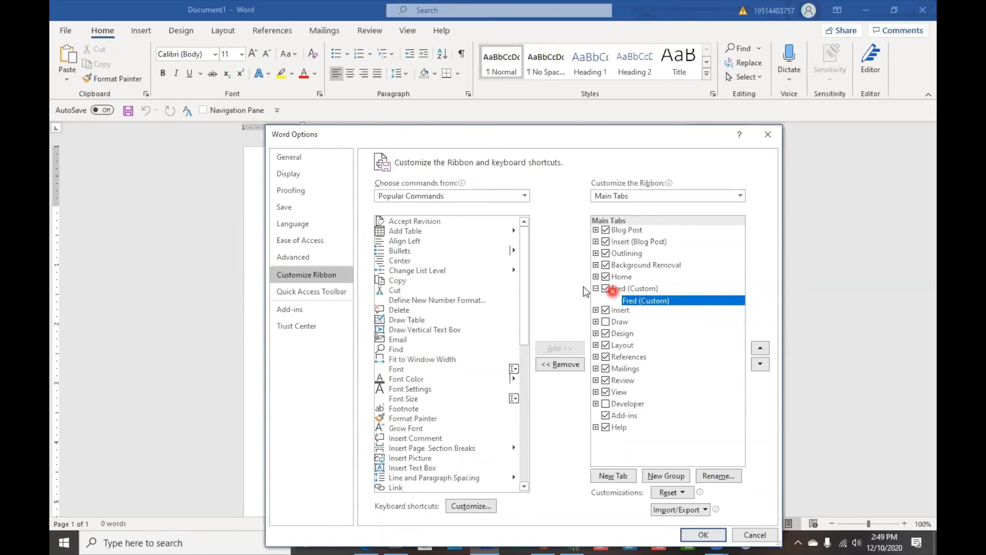
left_click(419, 230)
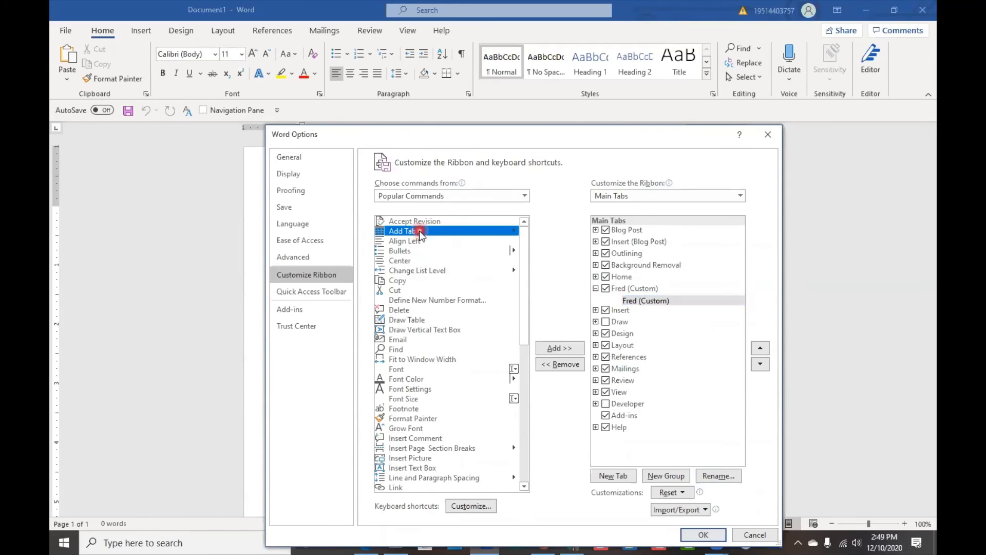
left_click(559, 348)
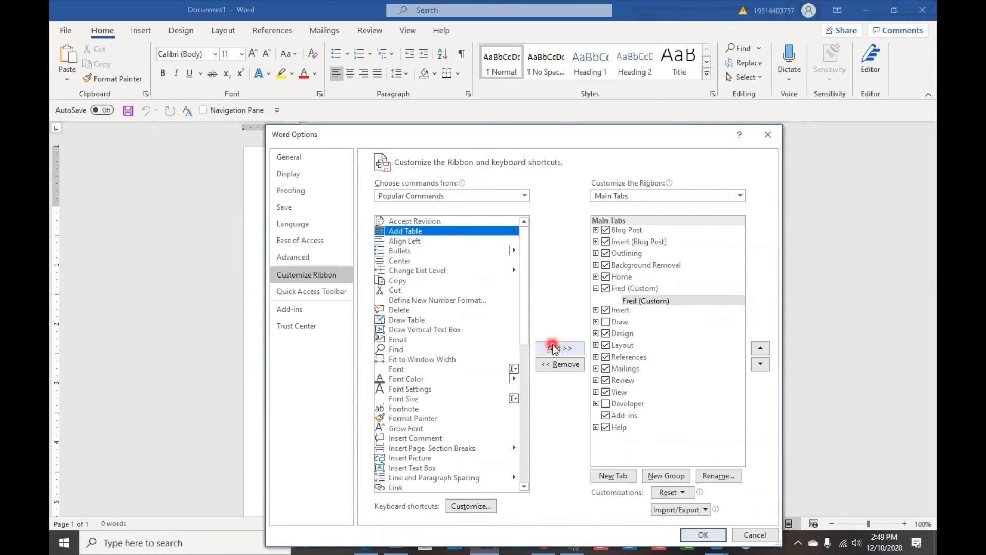
left_click(417, 319)
left_click(575, 348)
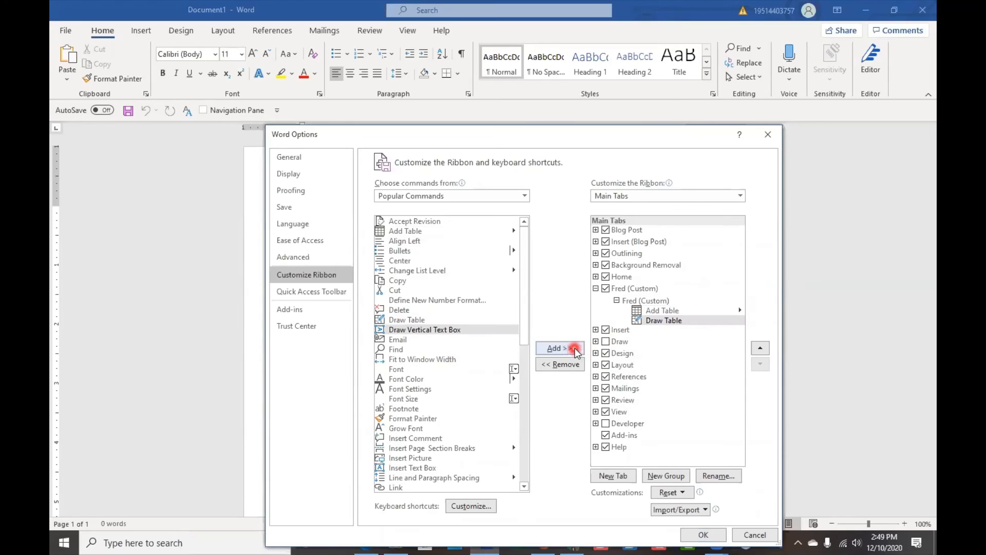
left_click(450, 359)
left_click(550, 362)
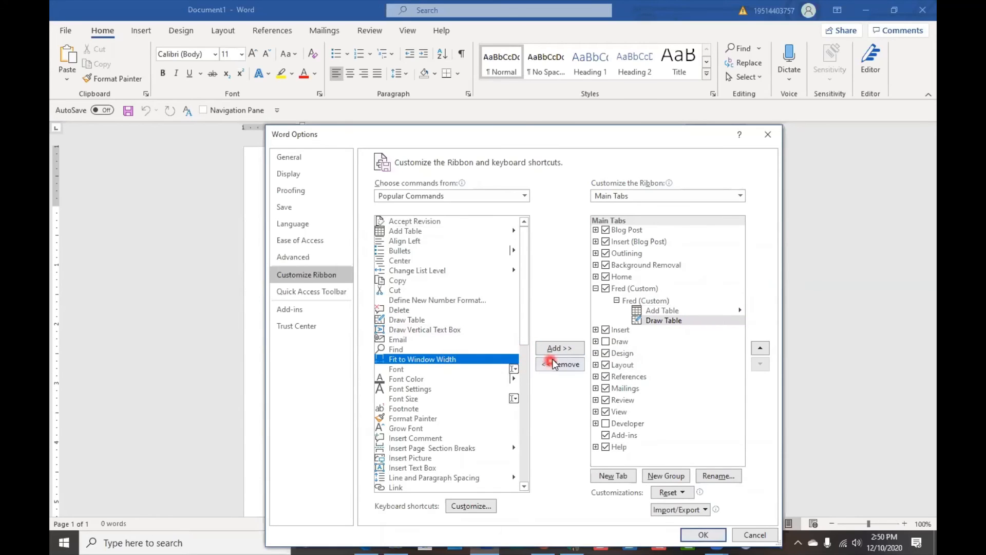
left_click(558, 348)
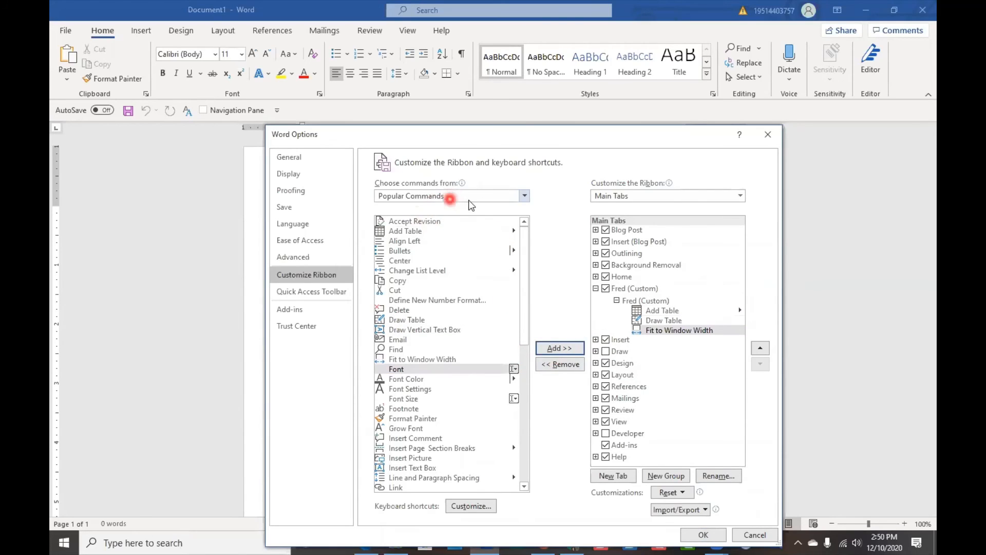
List All Commands and add Options: Trust Center Settings to the custom group.
left_click(524, 195)
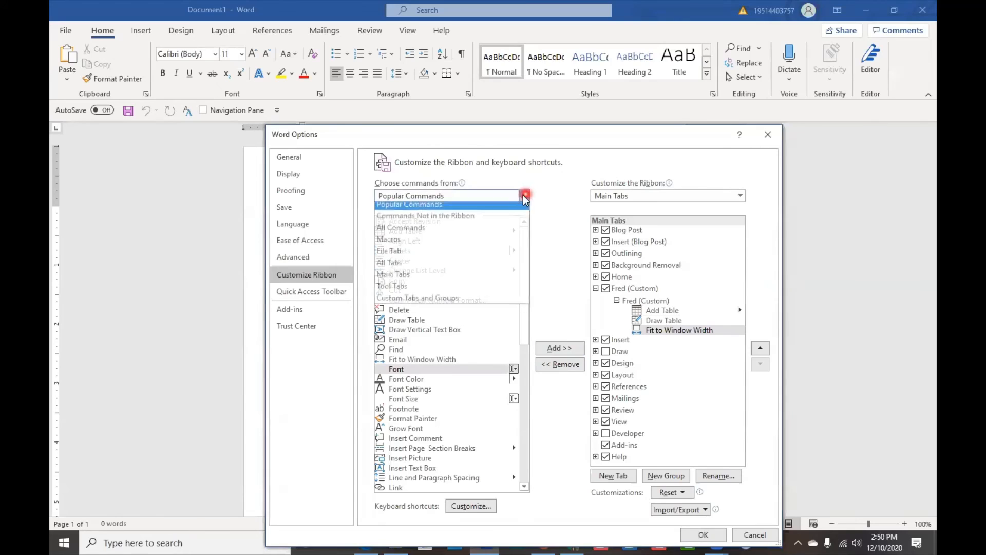
left_click(452, 232)
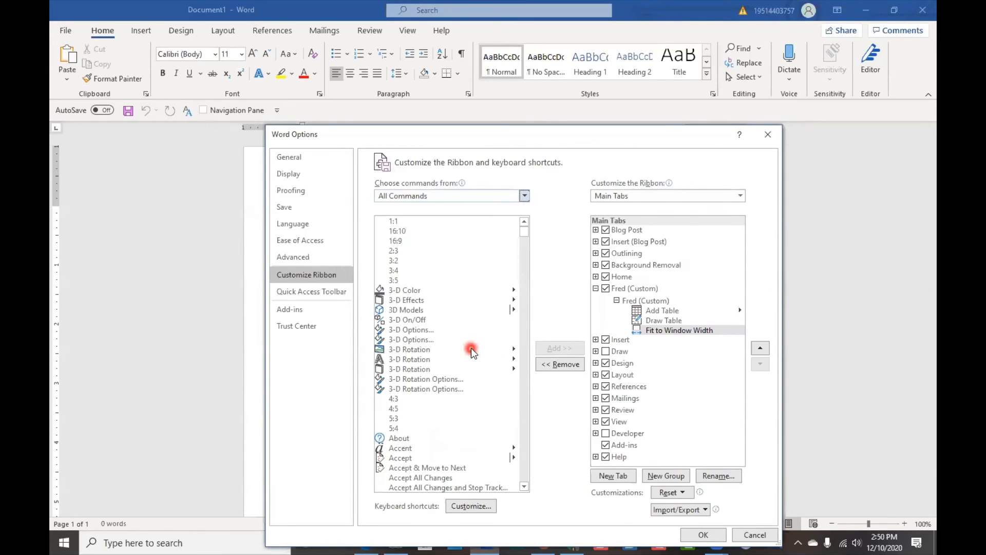
scroll(470, 348, "down", 20)
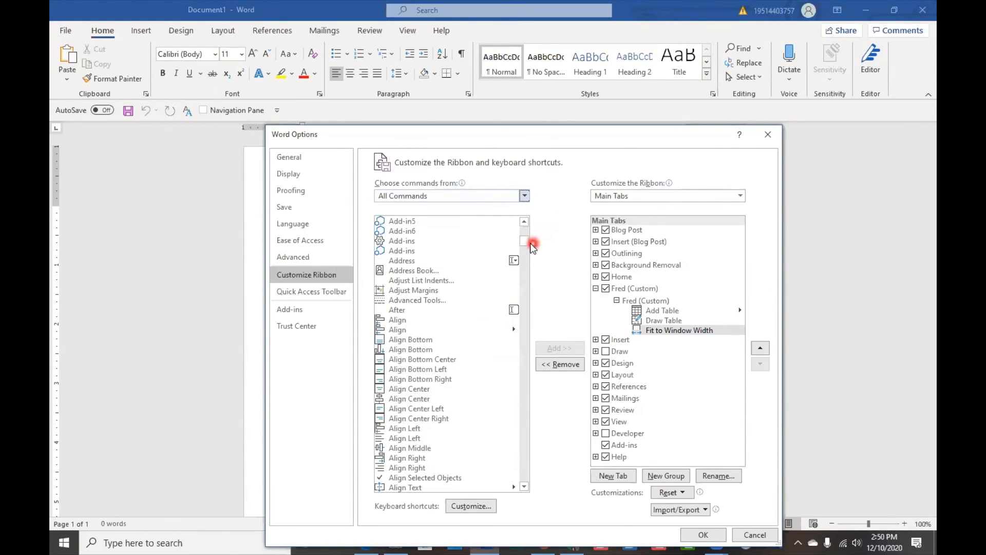
left_click_drag(531, 242, 524, 381)
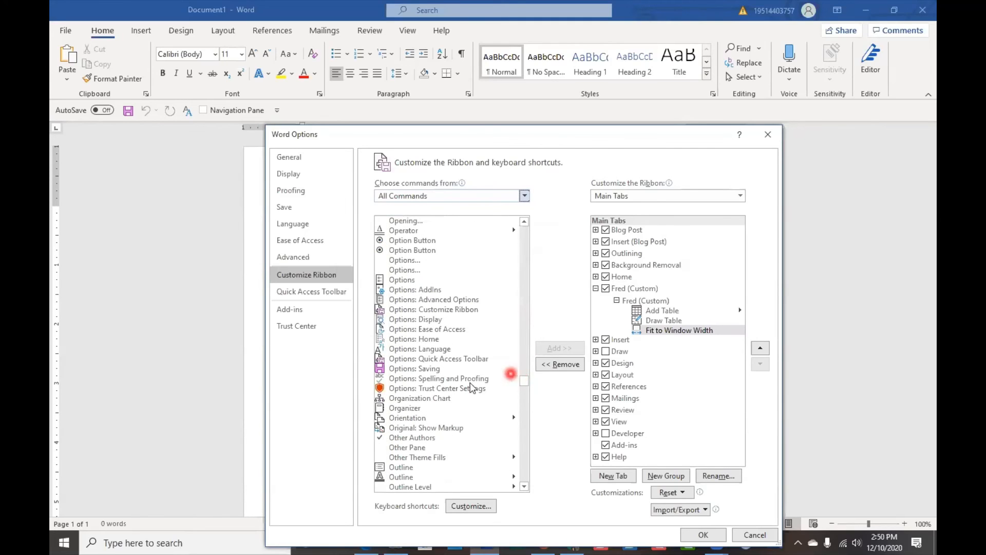
left_click(437, 388)
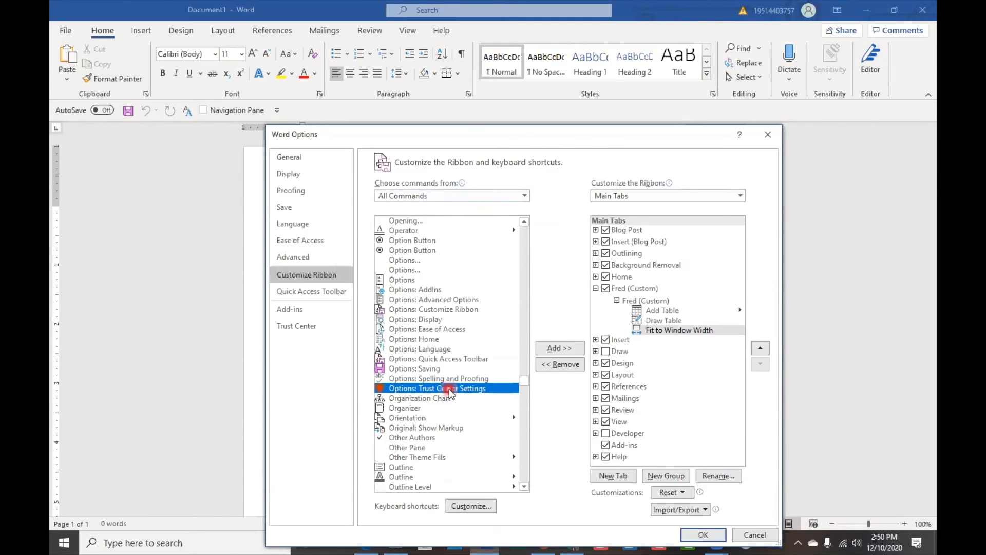
left_click(552, 350)
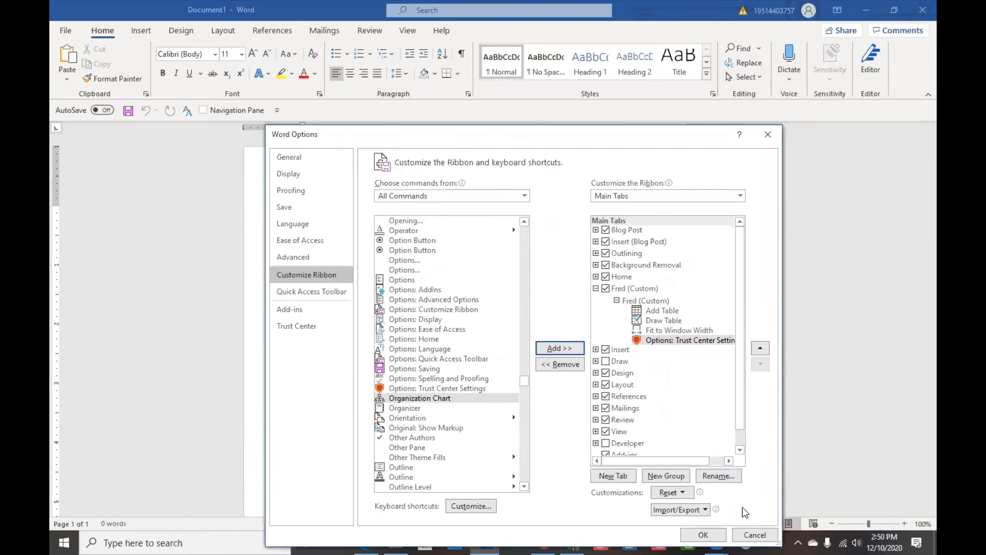
Apply the ribbon customizations and display the new custom tab with its commands.
left_click(708, 536)
left_click(703, 534)
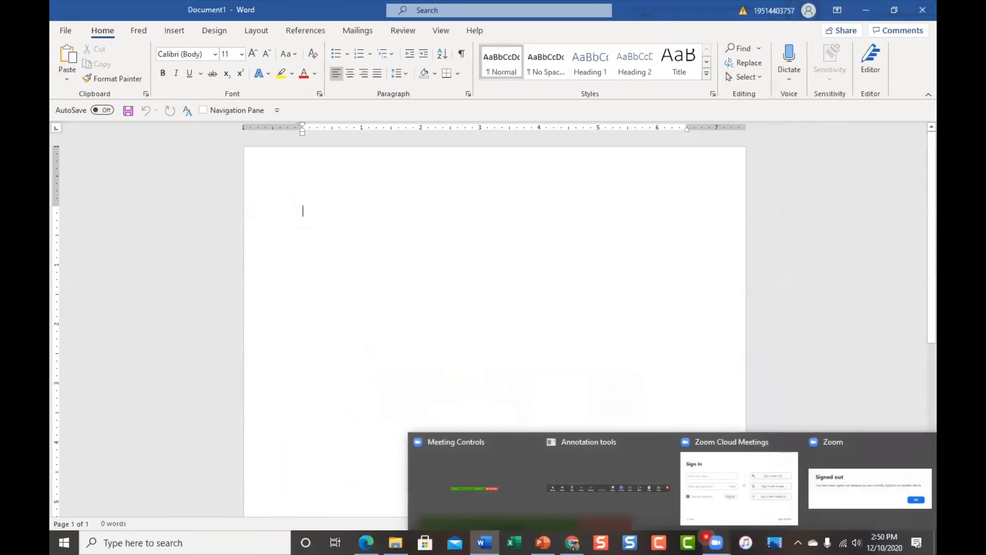
mouse_move(716, 542)
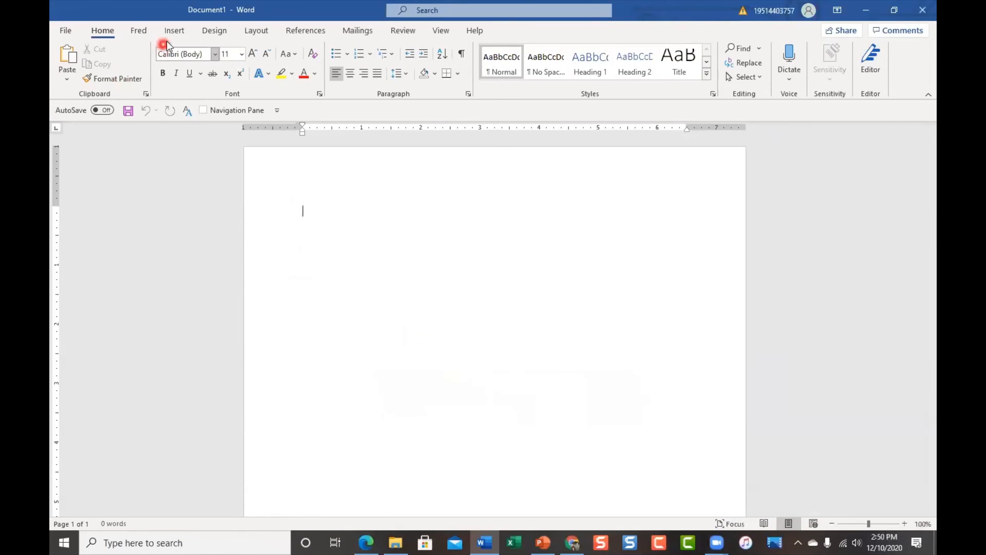
left_click(137, 32)
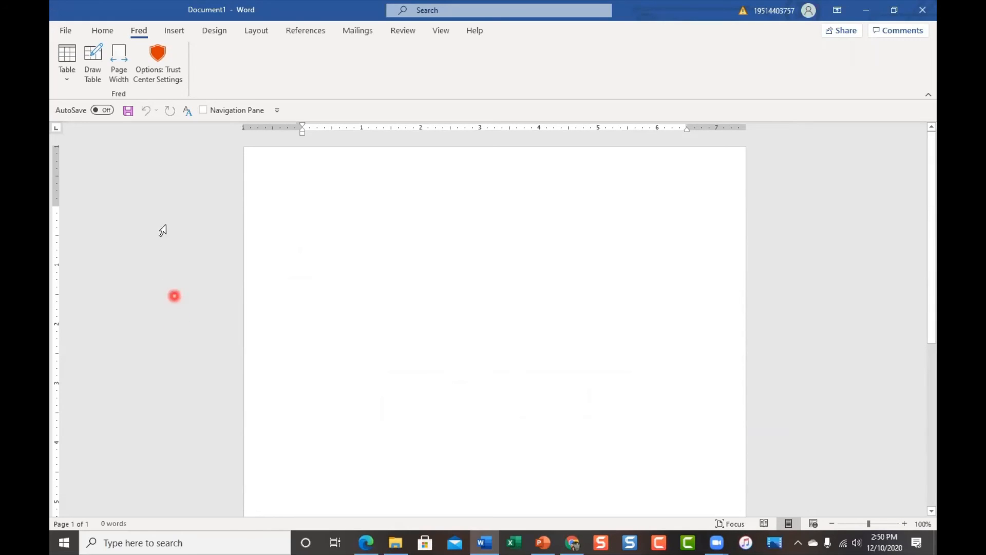
Reopen the ribbon customization options, disable the custom tab and apply the change to hide it.
right_click(158, 112)
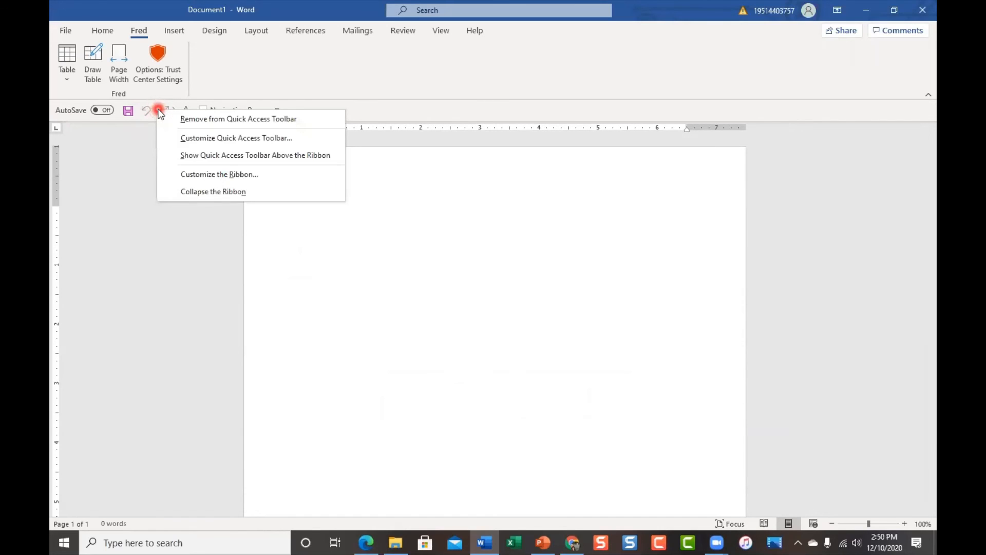
left_click(210, 174)
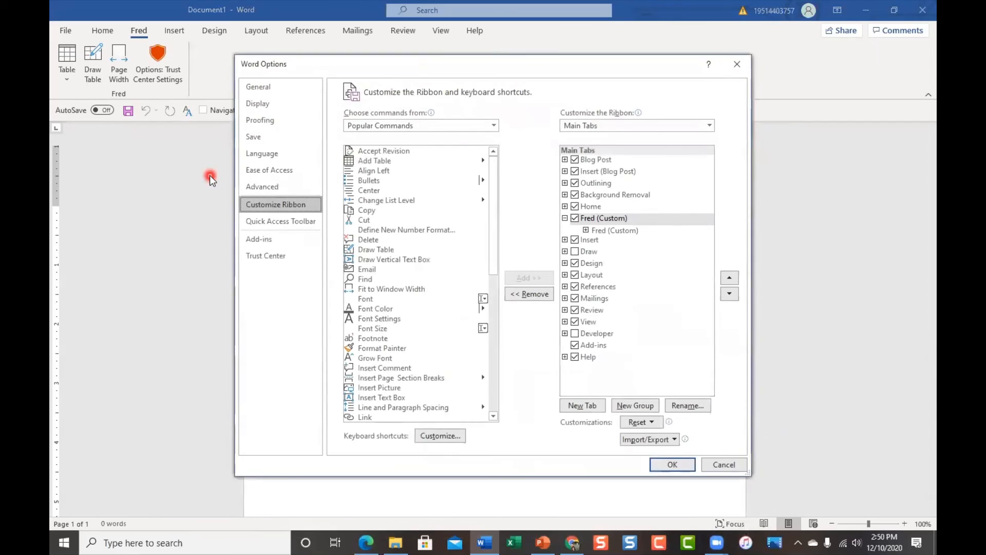
left_click(576, 219)
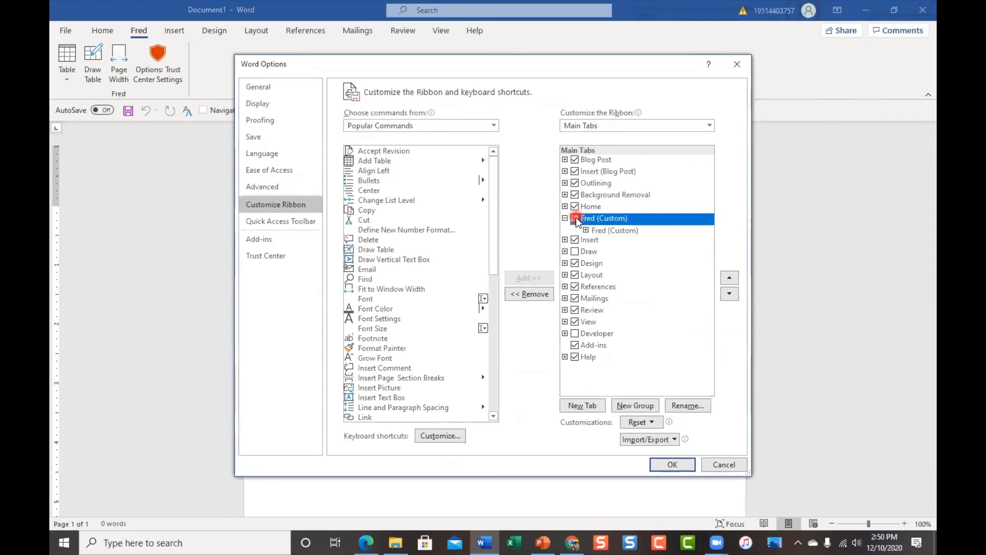
left_click(575, 218)
left_click(575, 218)
left_click(575, 218)
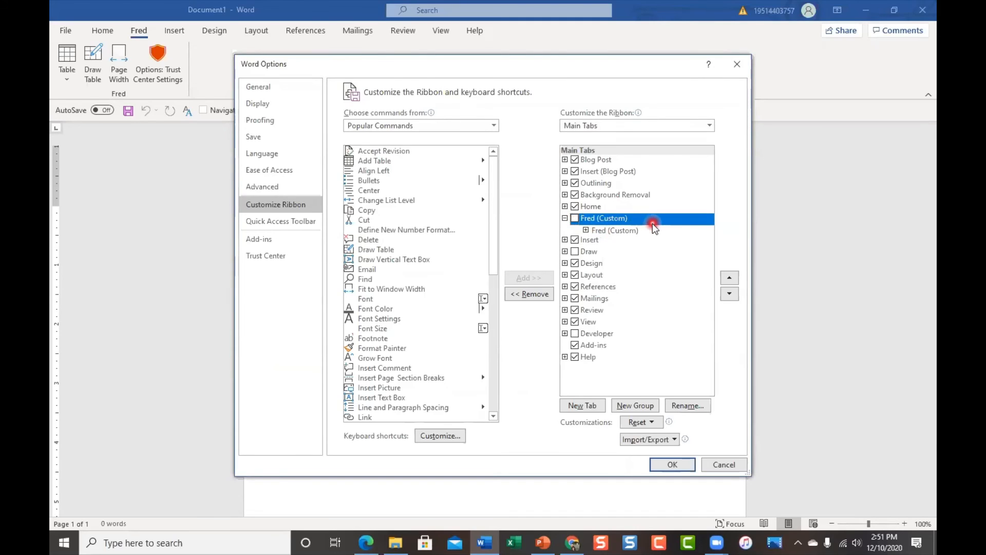
left_click(574, 217)
left_click(575, 218)
left_click(670, 466)
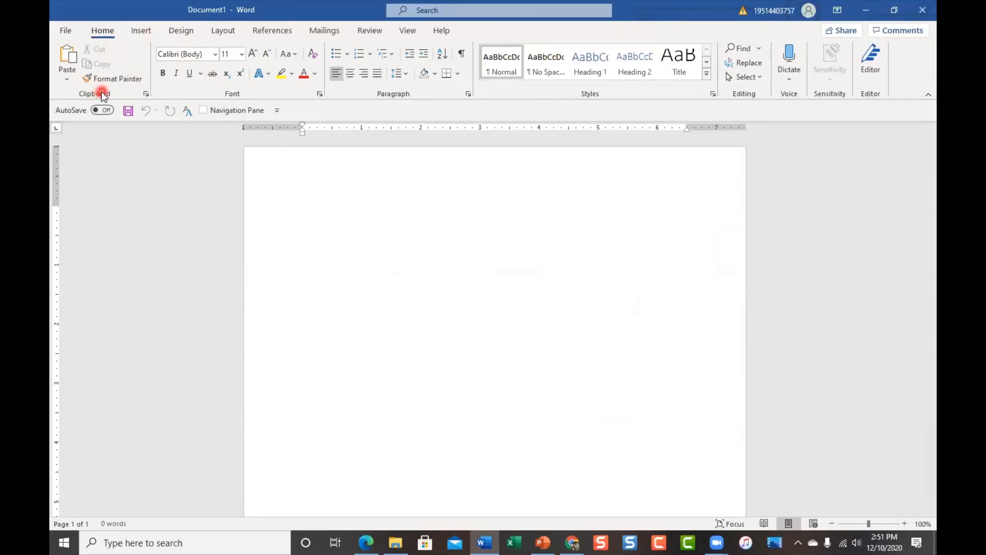
Enable the Draw tab in the ribbon customization options, apply the change and view the Draw and Design tabs.
right_click(162, 110)
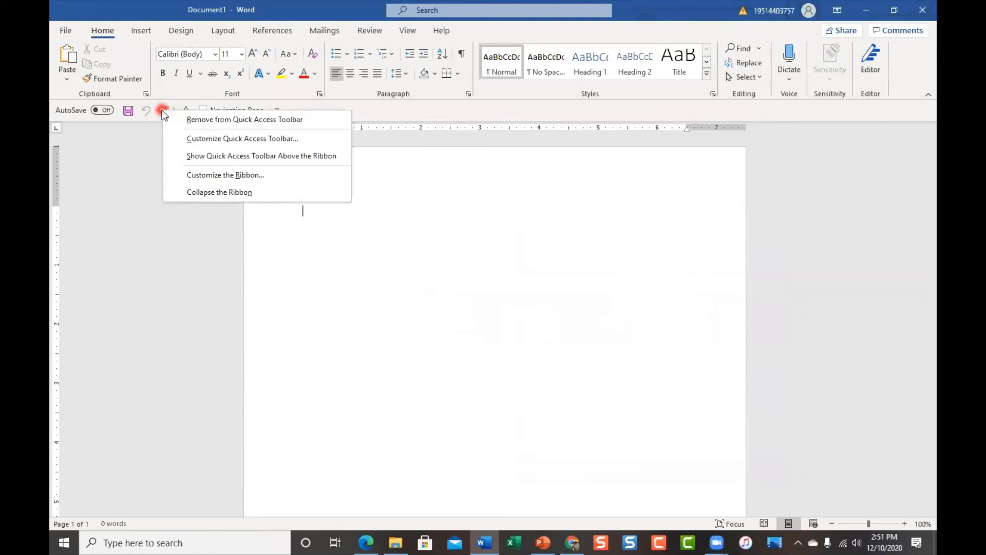
left_click(229, 175)
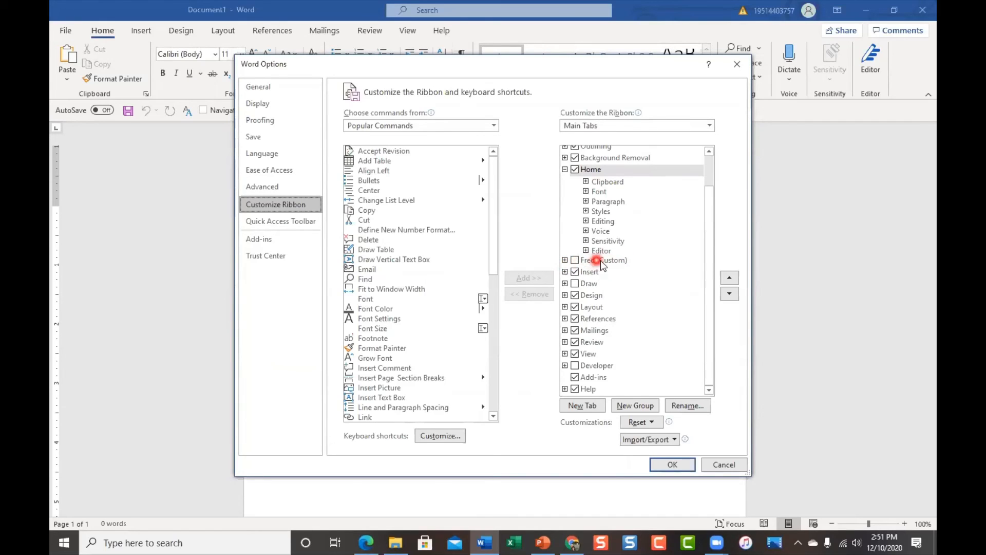
left_click(578, 284)
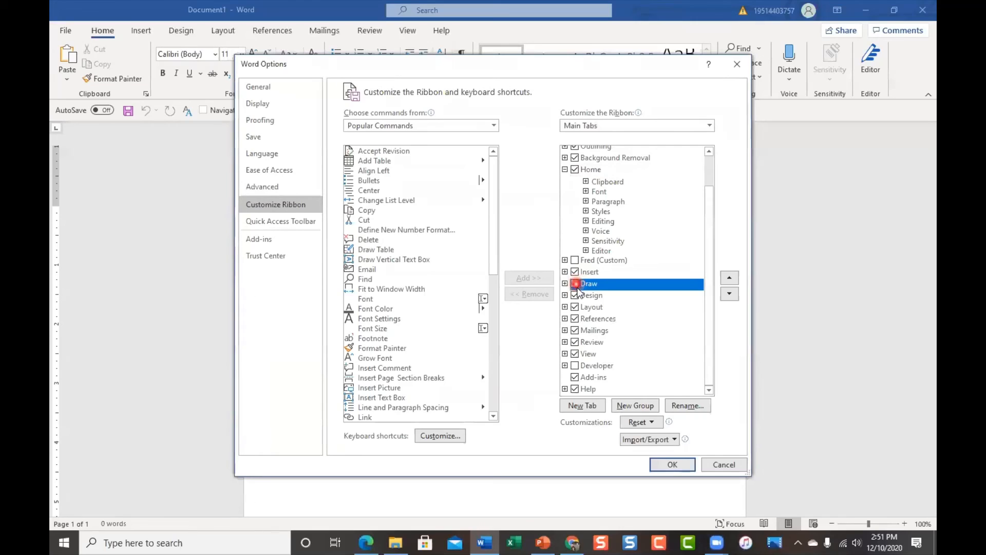
left_click(565, 284)
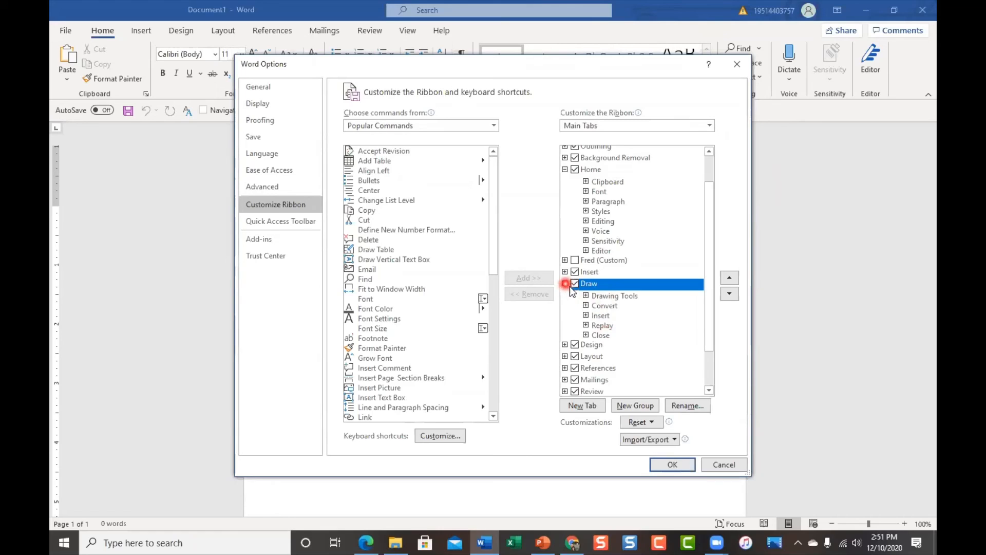
left_click(687, 465)
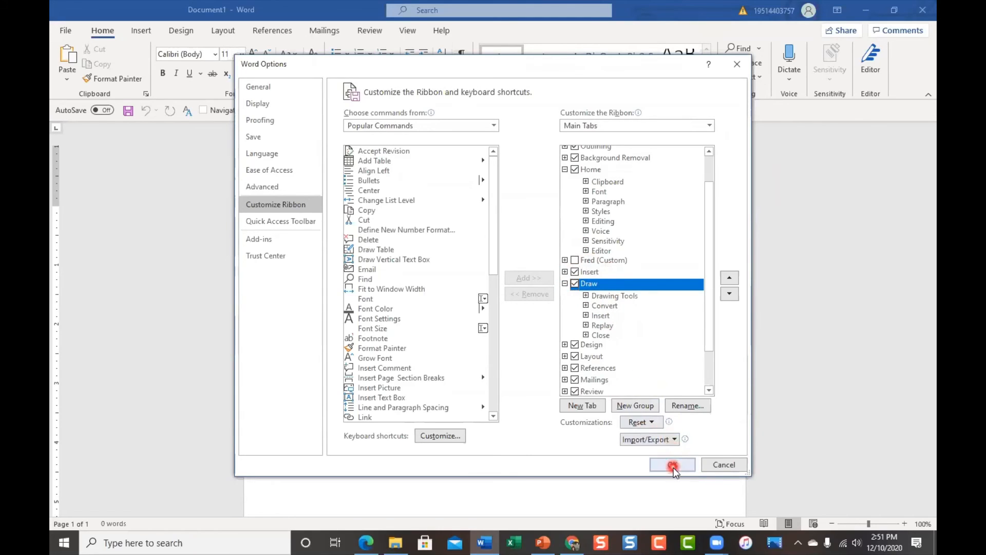
left_click(672, 464)
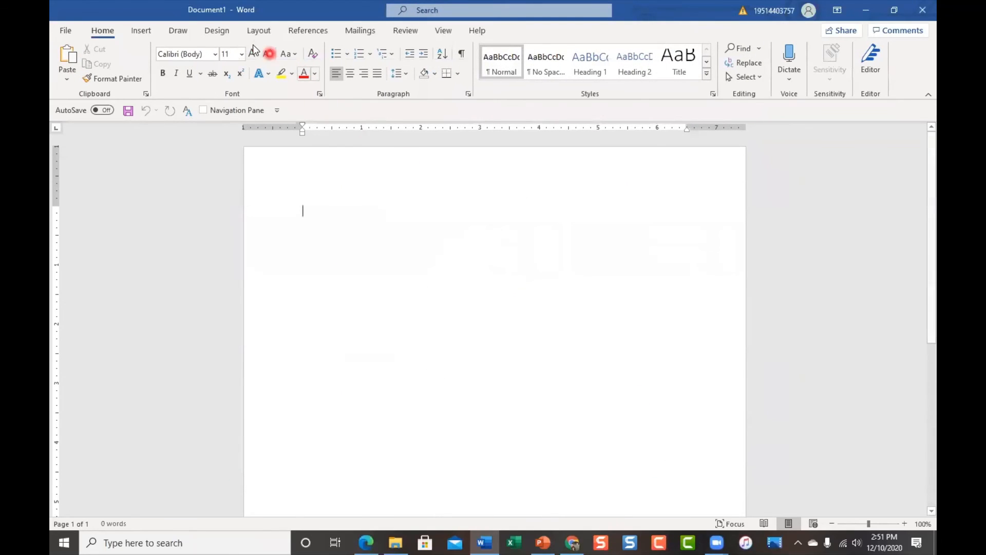
left_click(176, 30)
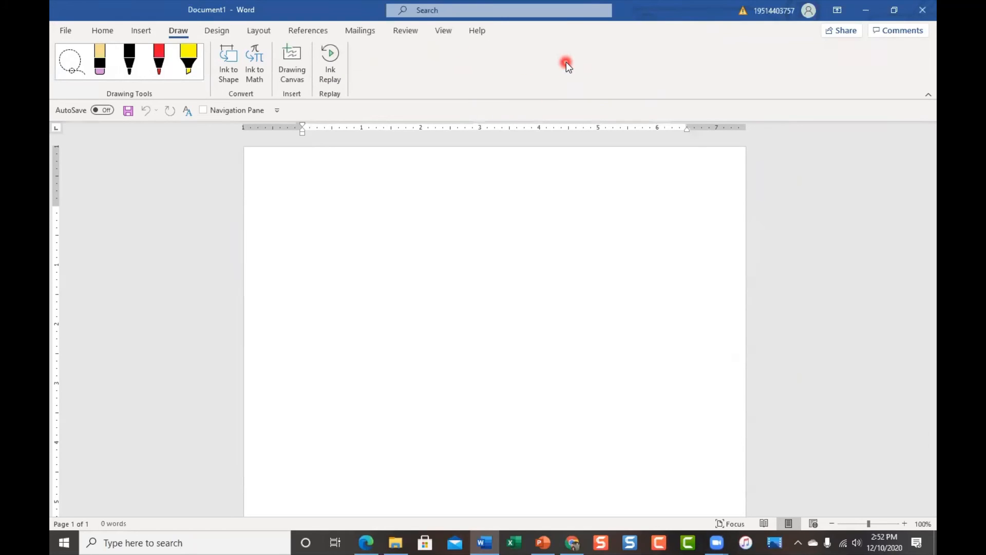
left_click(215, 32)
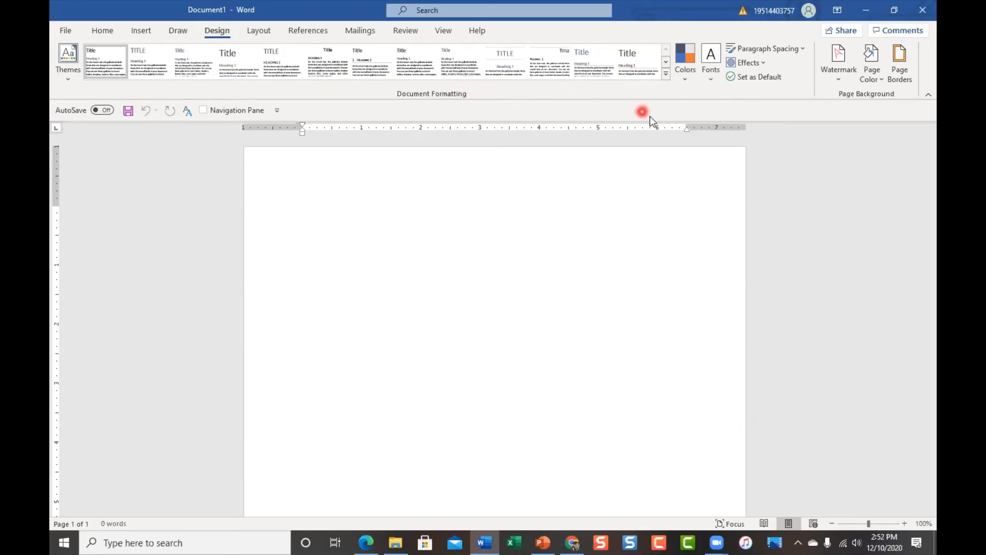
Minimize the blank document and open Quotes v 4 Footnotes from the Zoom Advanced Microsoft Word 2020 folder in File Explorer.
left_click(865, 6)
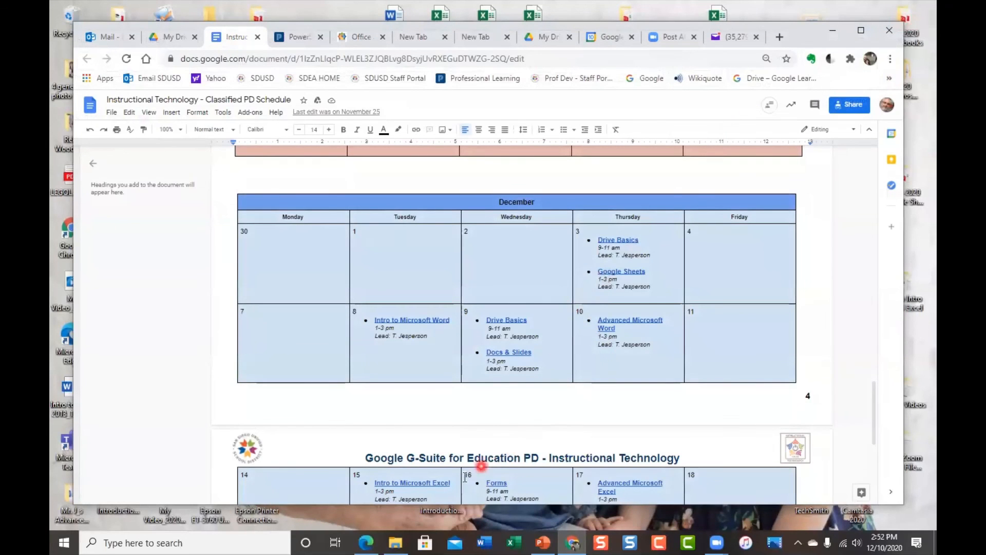
mouse_move(396, 541)
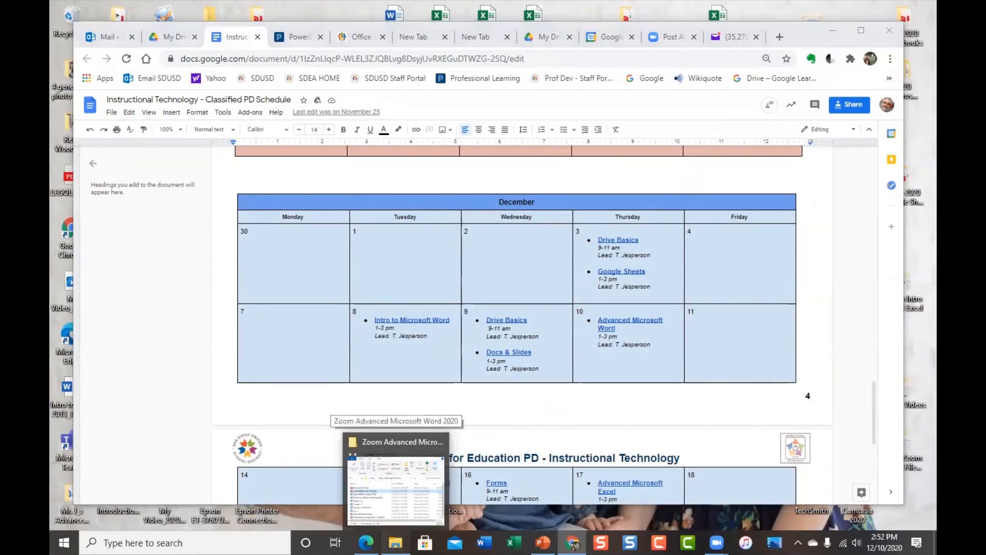
left_click(444, 483)
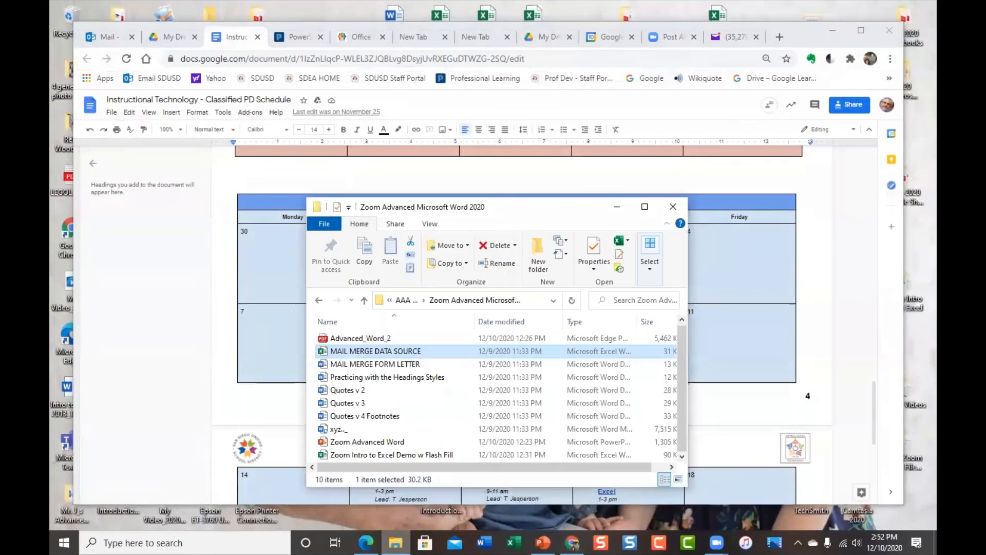
left_click(410, 417)
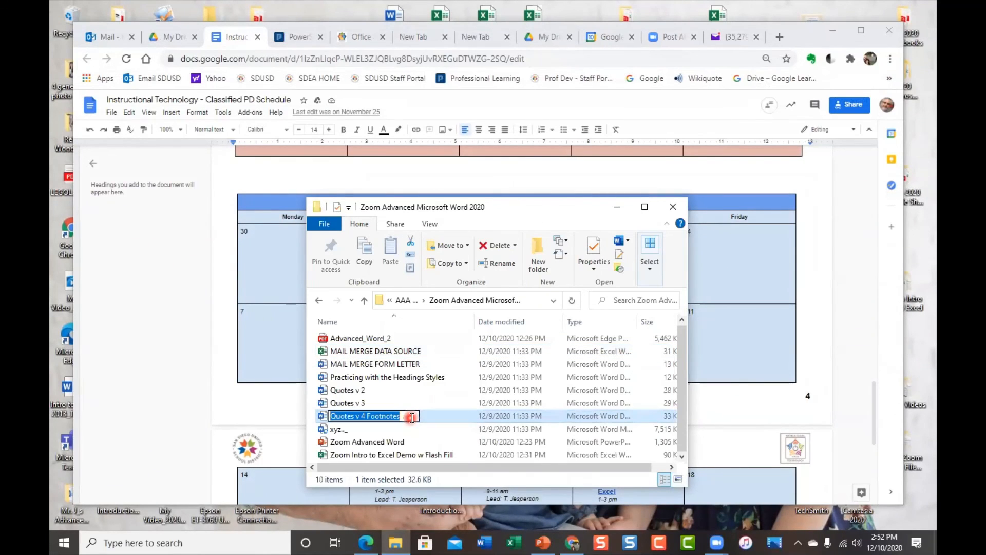
left_click(421, 442)
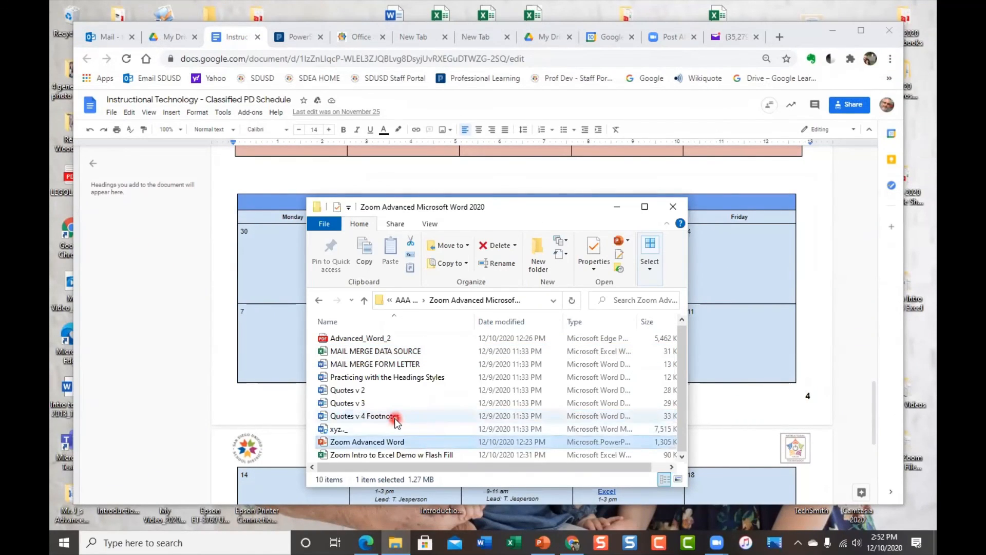
double_click(396, 416)
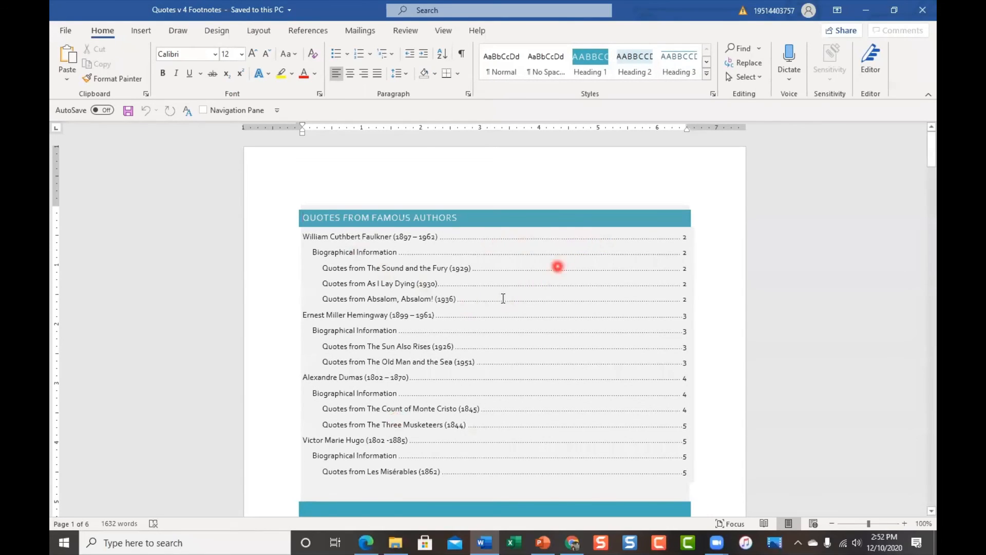
Show the Navigation Pane and go to the Footnote Practice Material heading in the quotes document.
scroll(549, 392, "down", 5)
scroll(550, 391, "down", 8)
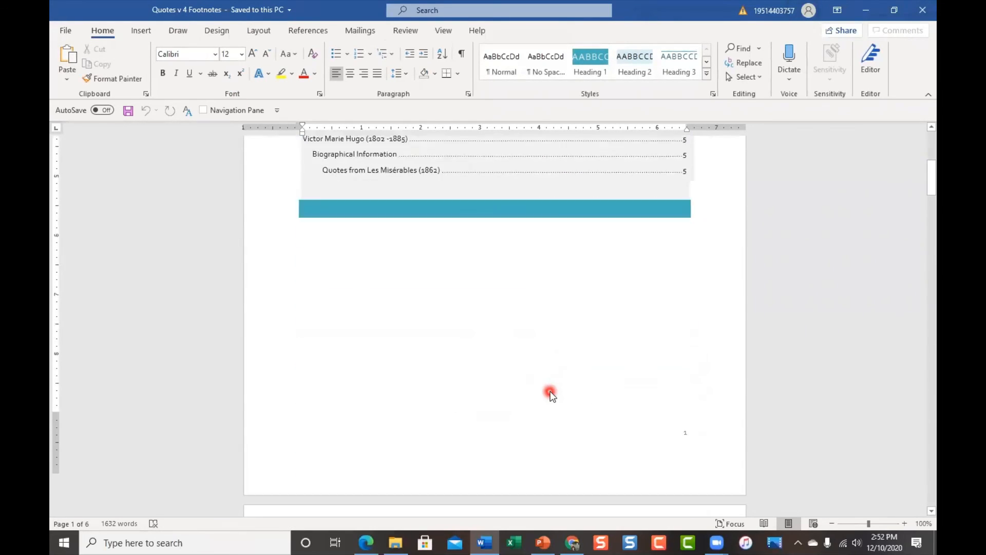
scroll(550, 392, "down", 2)
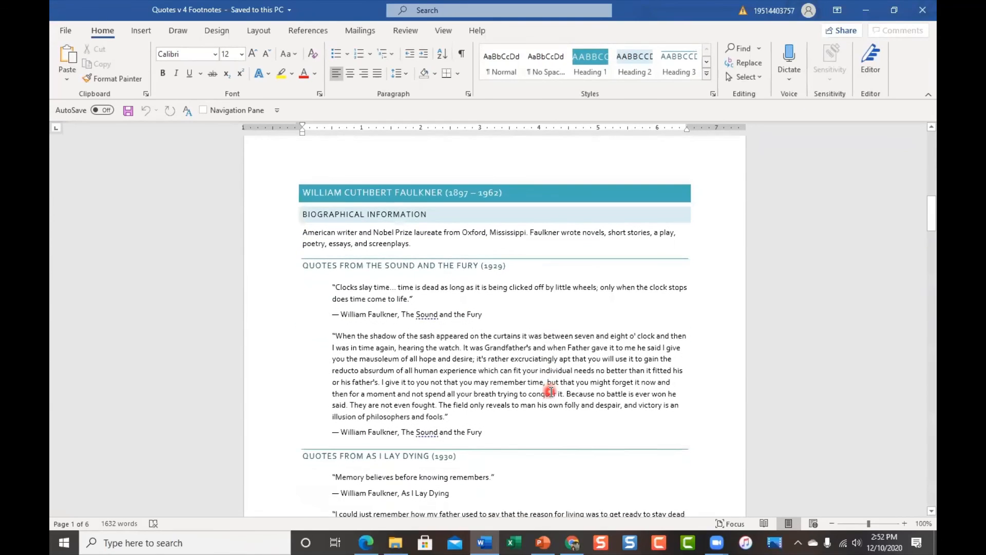
scroll(550, 391, "down", 2)
scroll(550, 392, "up", 3)
scroll(550, 392, "up", 5)
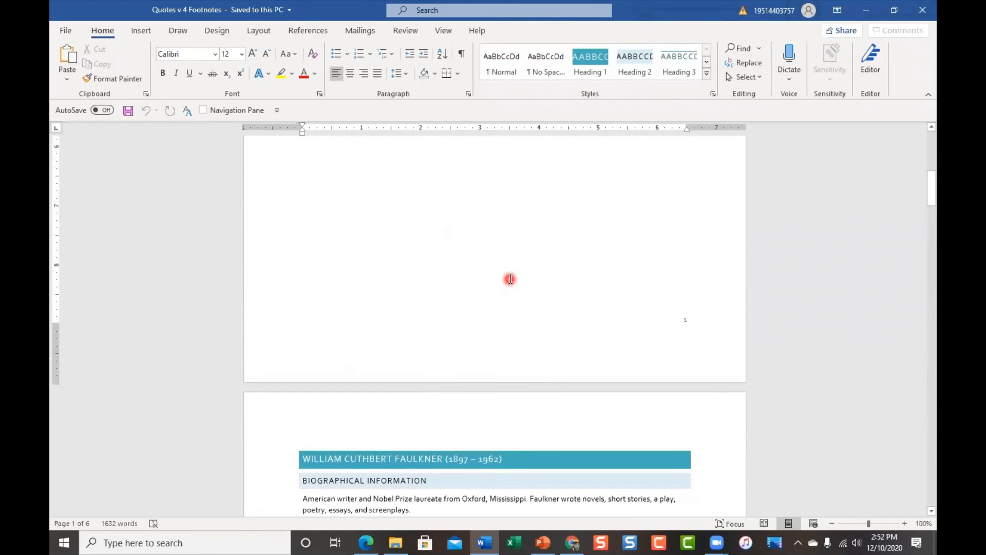
left_click(229, 110)
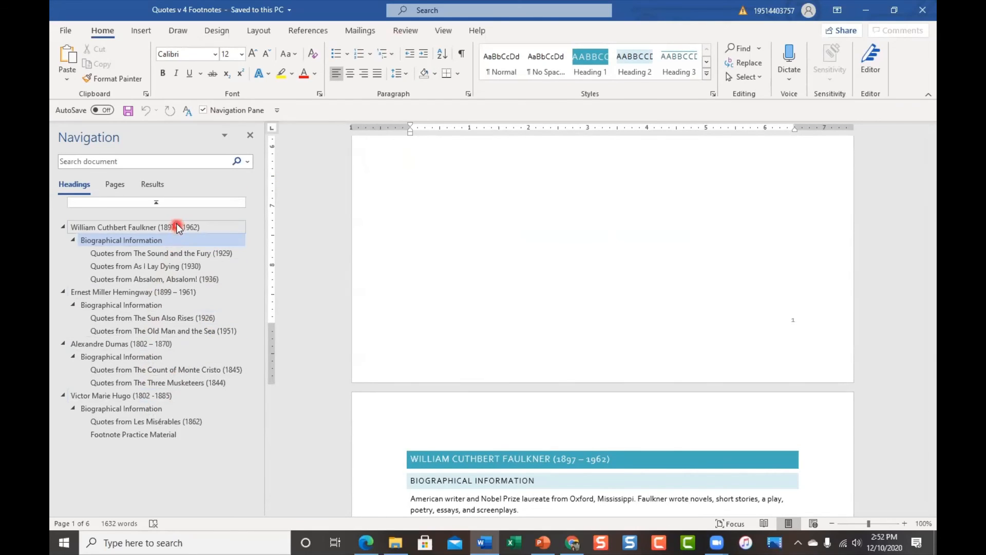
left_click(154, 440)
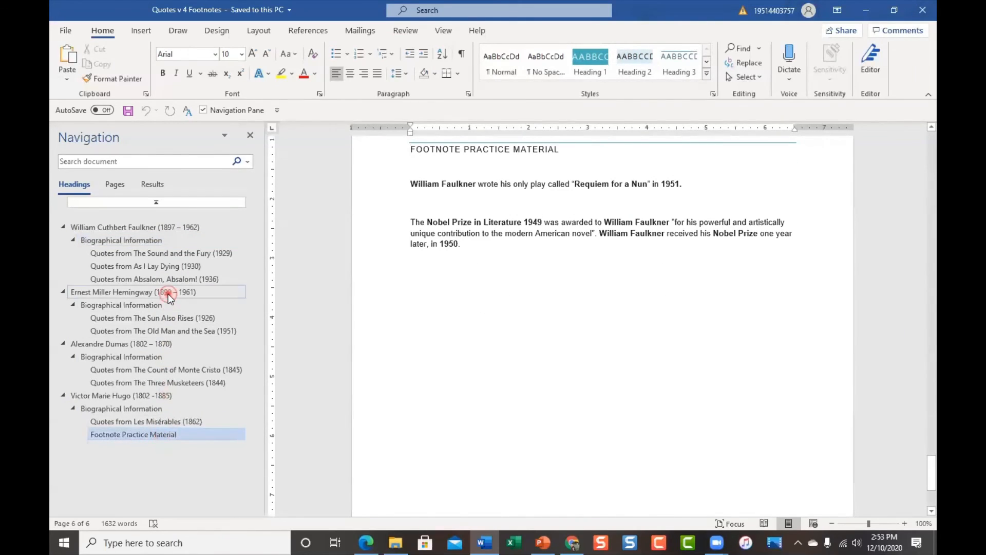
left_click(168, 293)
left_click(156, 435)
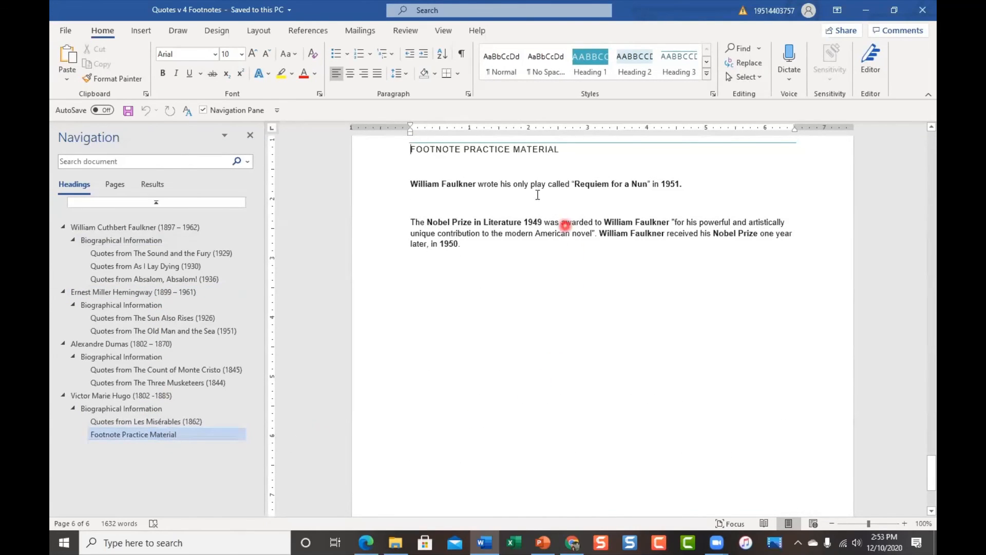
Copy the sentence about William Faulkner's only play, "Requiem for a Nun", without its paragraph mark.
left_click(413, 189)
left_click(685, 314)
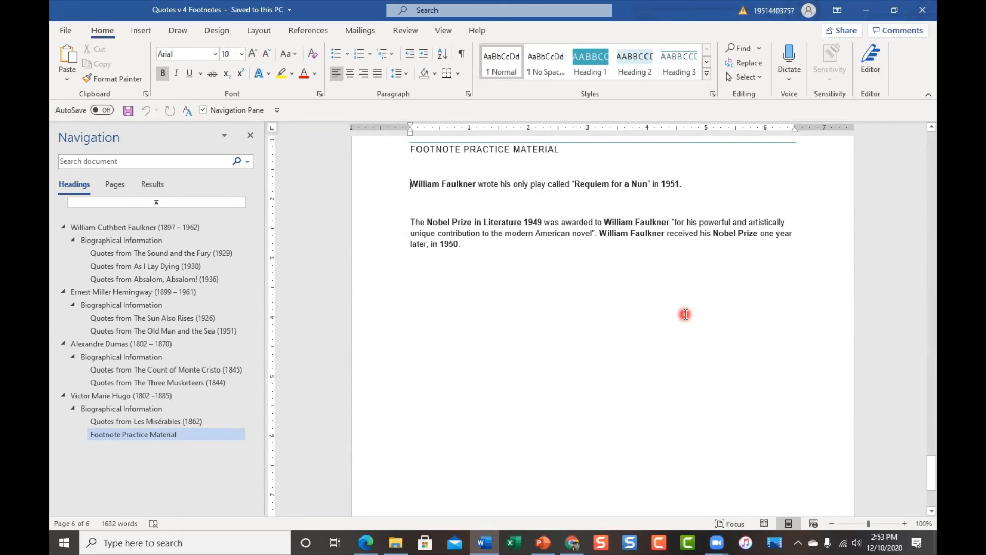
key("ctrl+shift+Right")
key("ctrl+shift+Right")
key("ctrl+shift+Right")
key("ctrl+shift+Right")
key("ctrl+shift+Right")
key("ctrl+shift+Right")
key("ctrl+shift+Right")
key("ctrl+shift+Right")
key("ctrl+shift+Right")
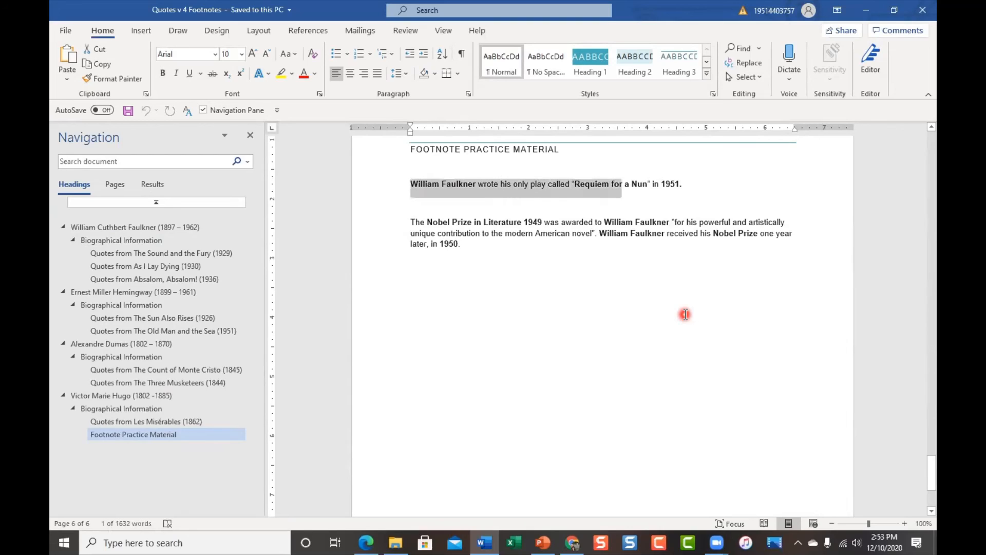
key("ctrl+shift+Right")
key("ctrl+shift+Right")
key("ctrl+shift+Right")
key("ctrl+shift+Right")
key("ctrl+shift+Right")
key("ctrl+shift+Right")
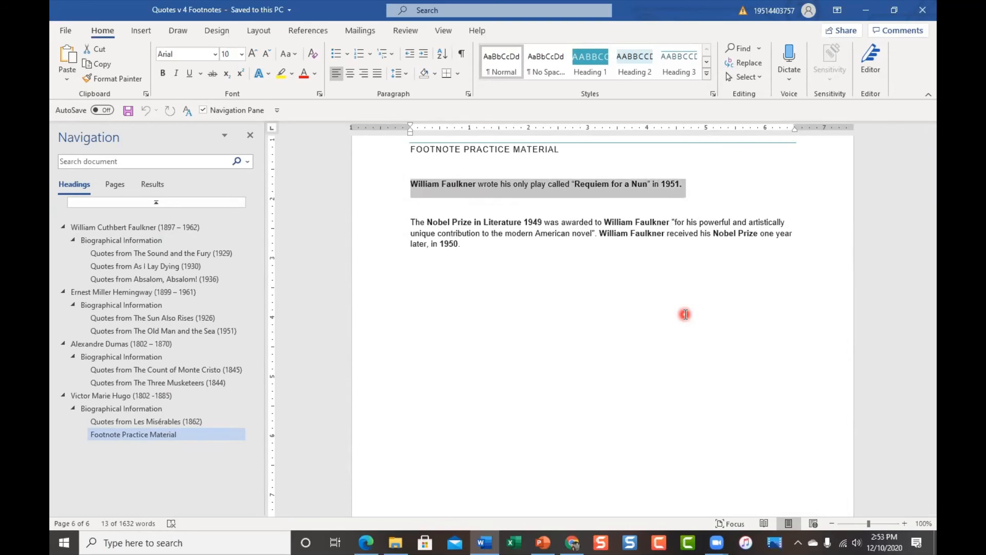
key("shift+Left")
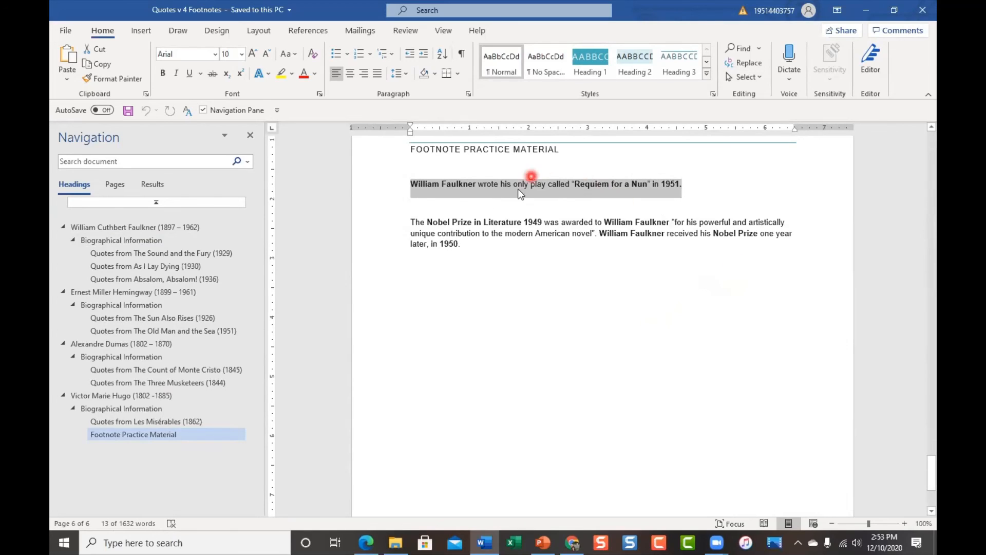
right_click(480, 187)
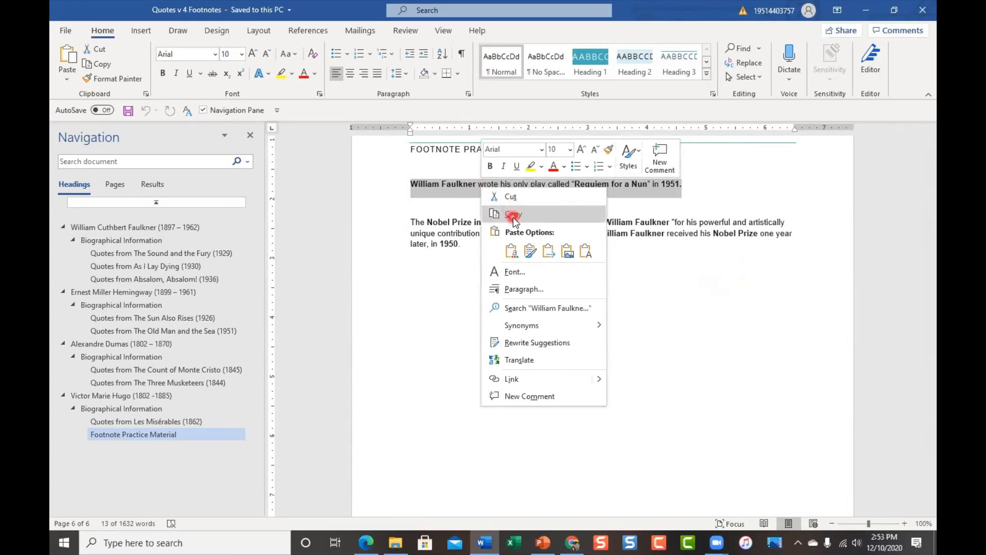
left_click(523, 213)
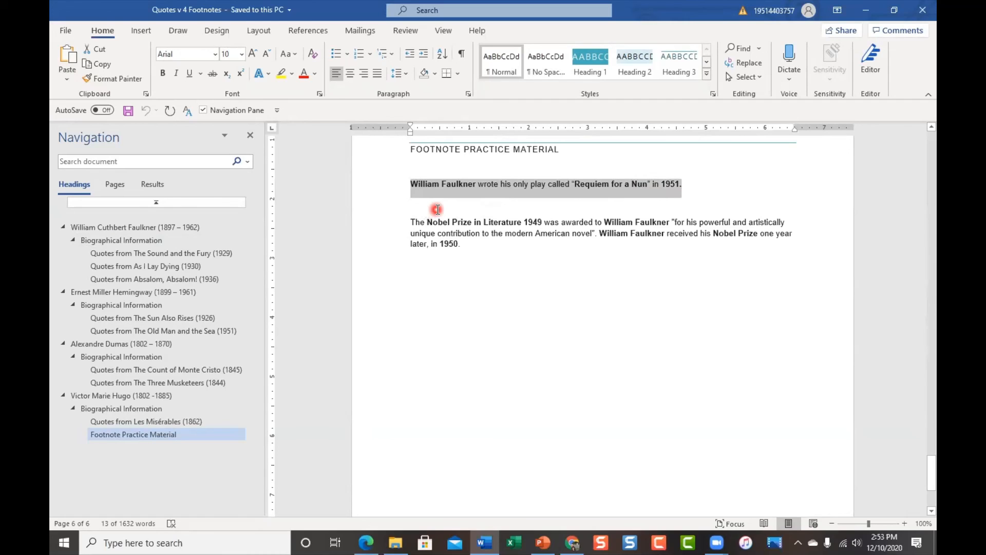
Insert a footnote after "a play" in the Biographical Information under the William Cuthbert Faulkner heading.
left_click(136, 227)
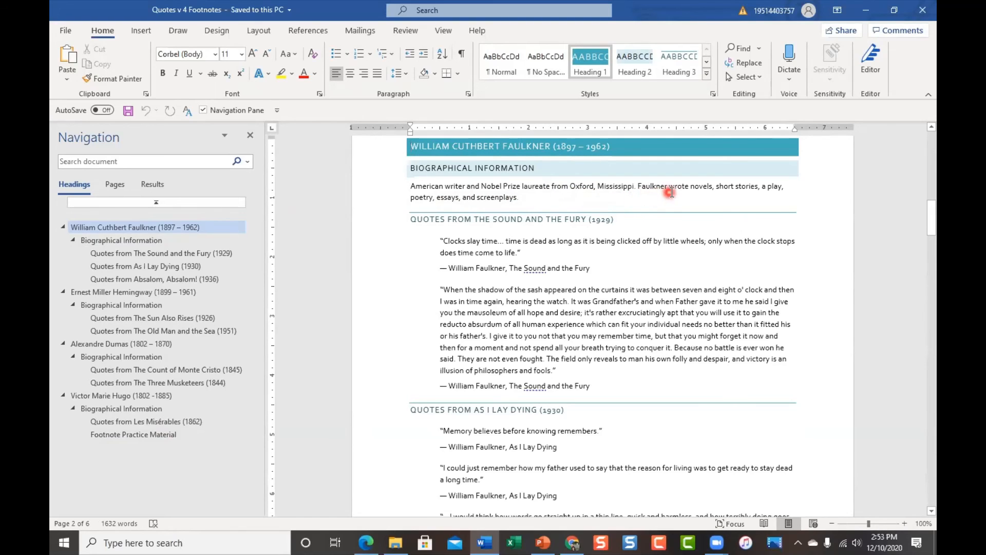
left_click(782, 189)
type(",")
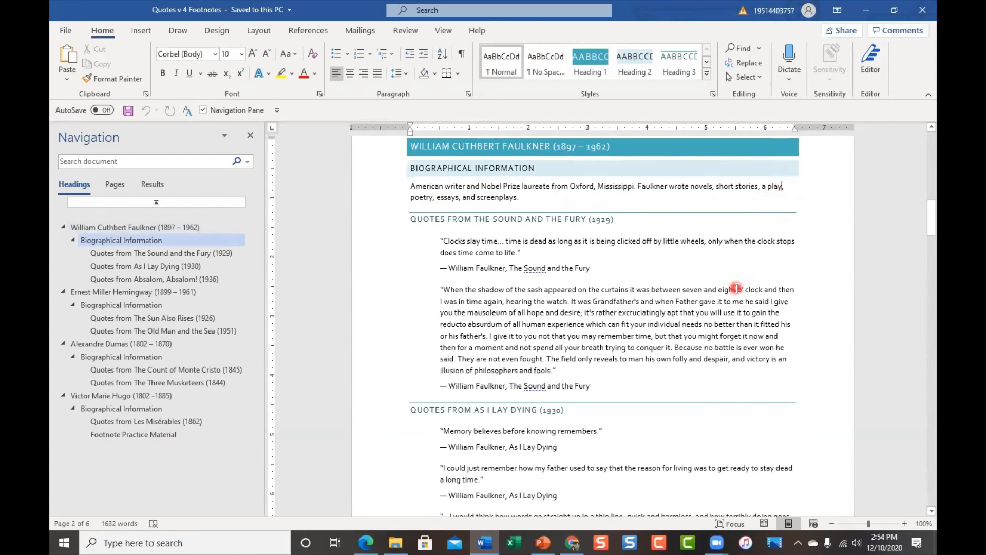
key("Left")
key("Left")
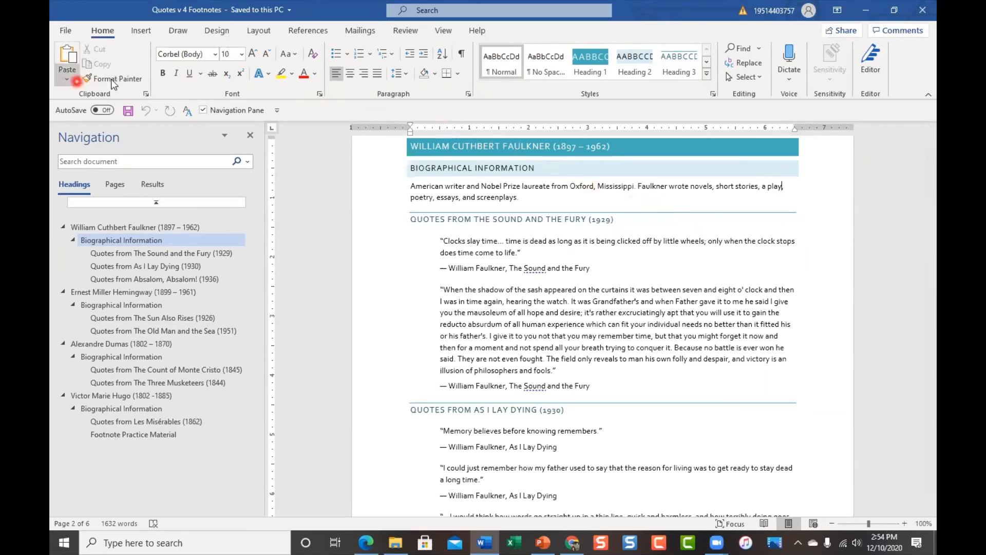
left_click(303, 33)
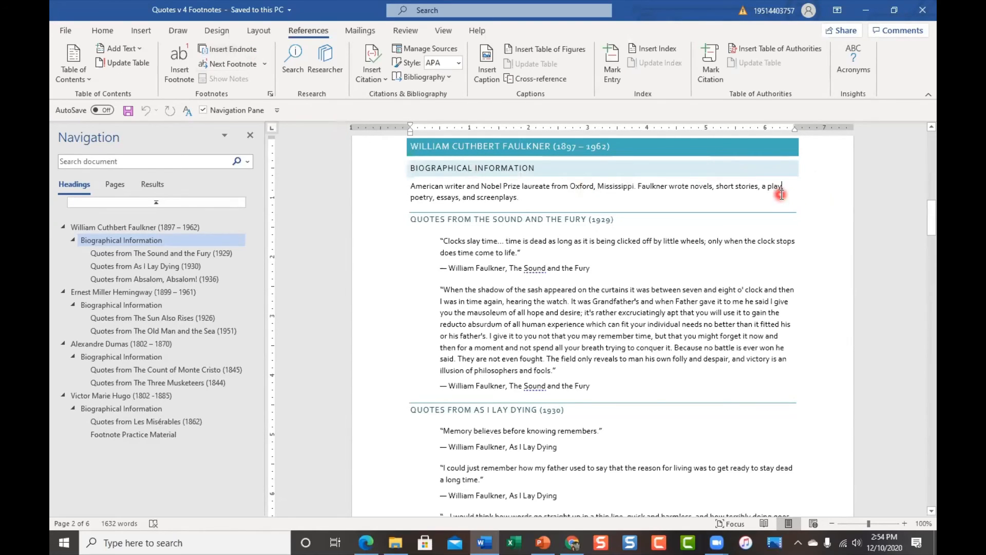
left_click(177, 68)
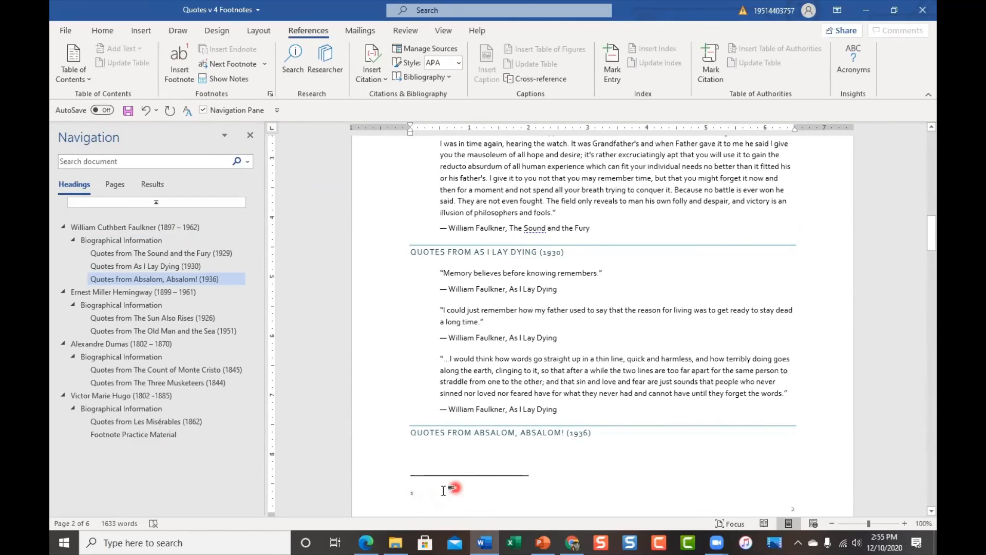
Paste the copied sentence about Faulkner's only play into the new footnote, keeping its source formatting.
right_click(416, 494)
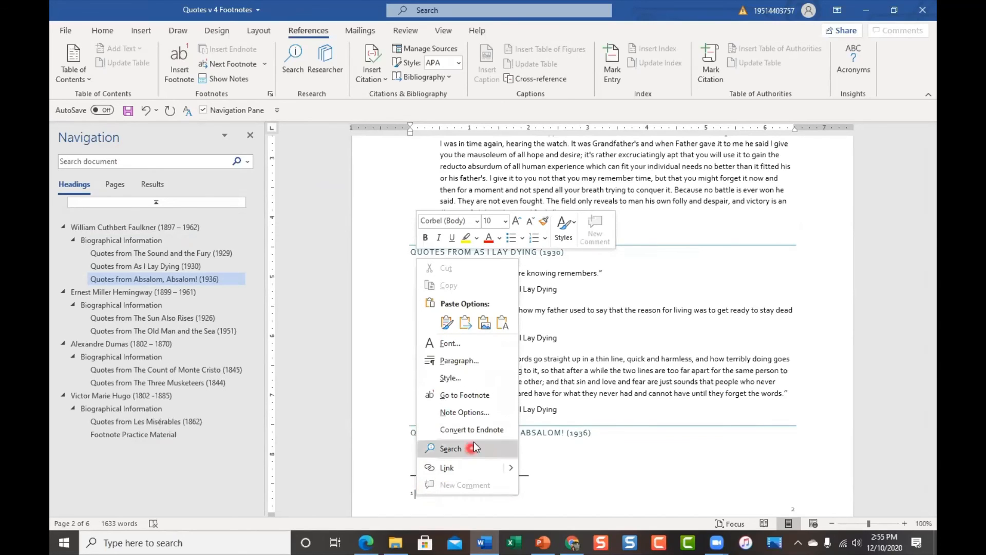
left_click(445, 327)
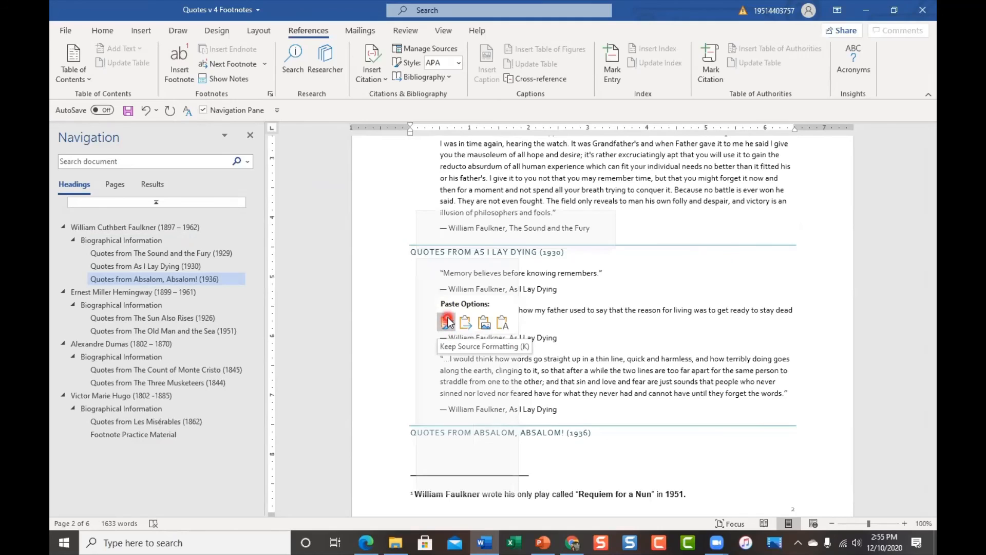
left_click(466, 328)
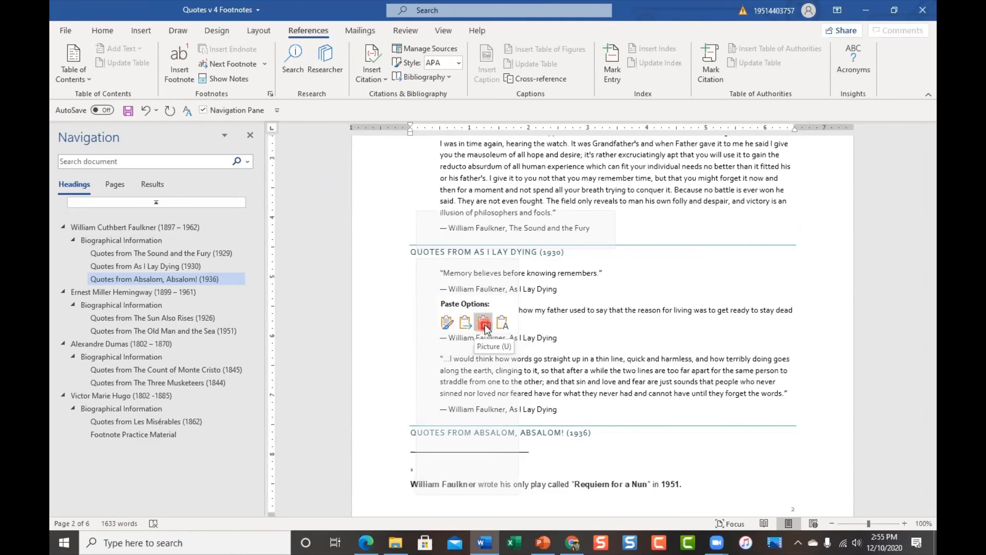
left_click(458, 325)
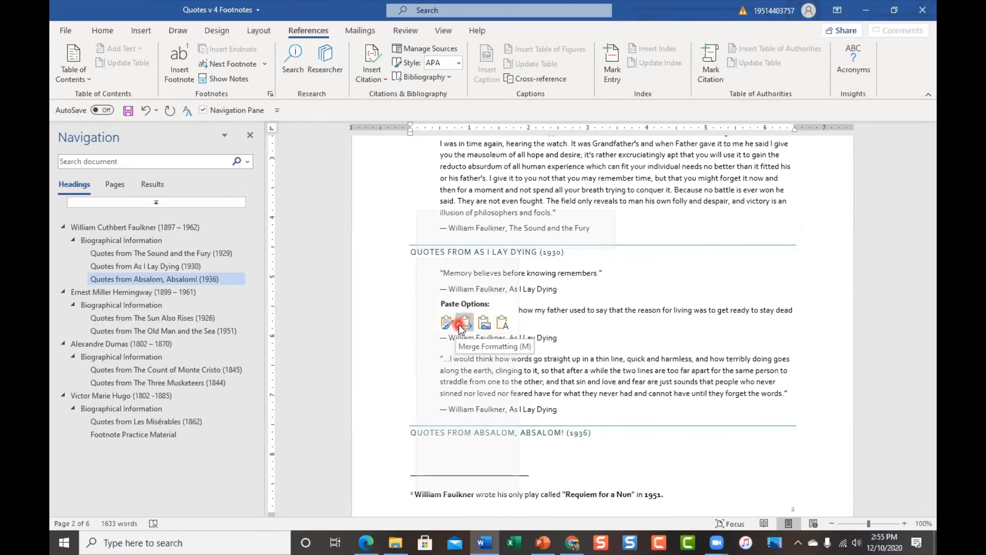
left_click(447, 322)
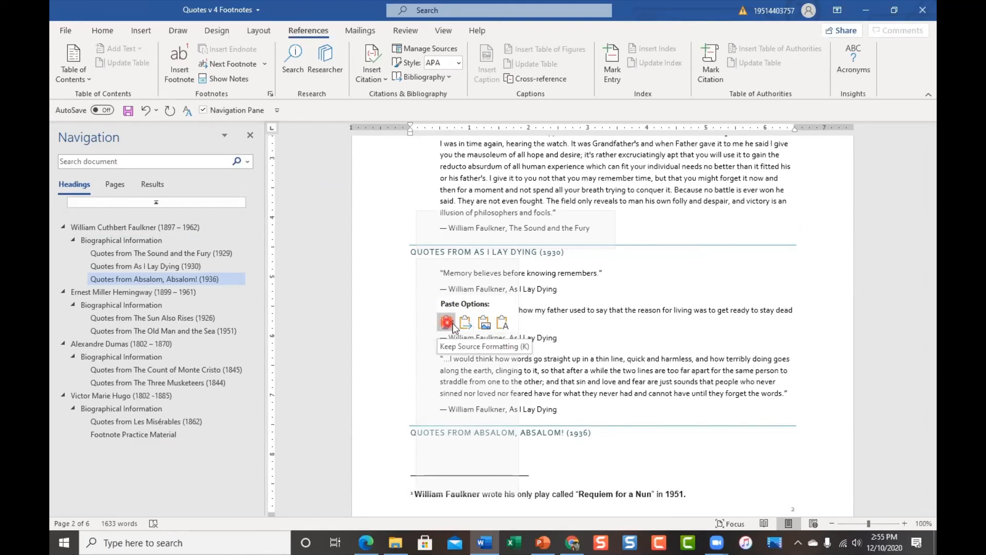
left_click(464, 327)
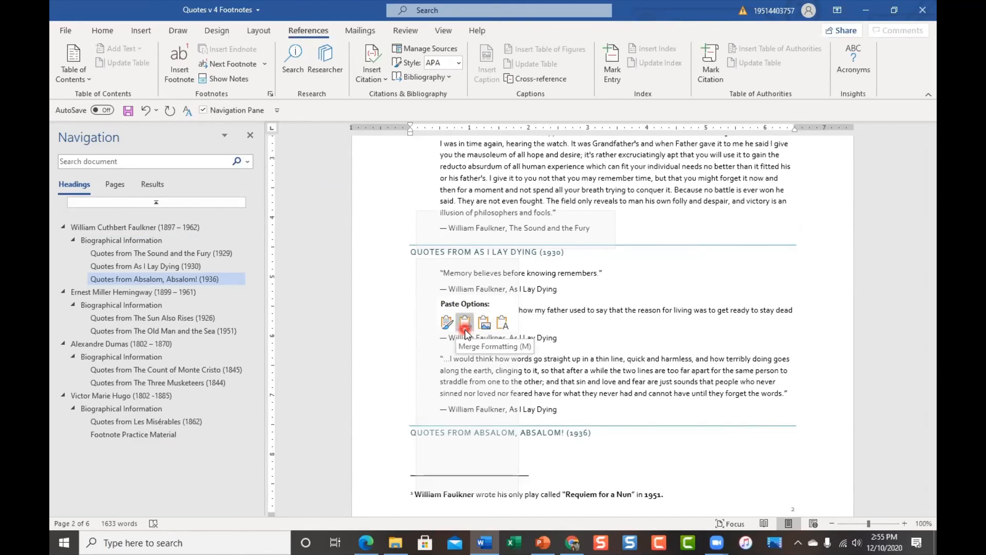
left_click(444, 325)
left_click(464, 328)
left_click(501, 327)
left_click(447, 322)
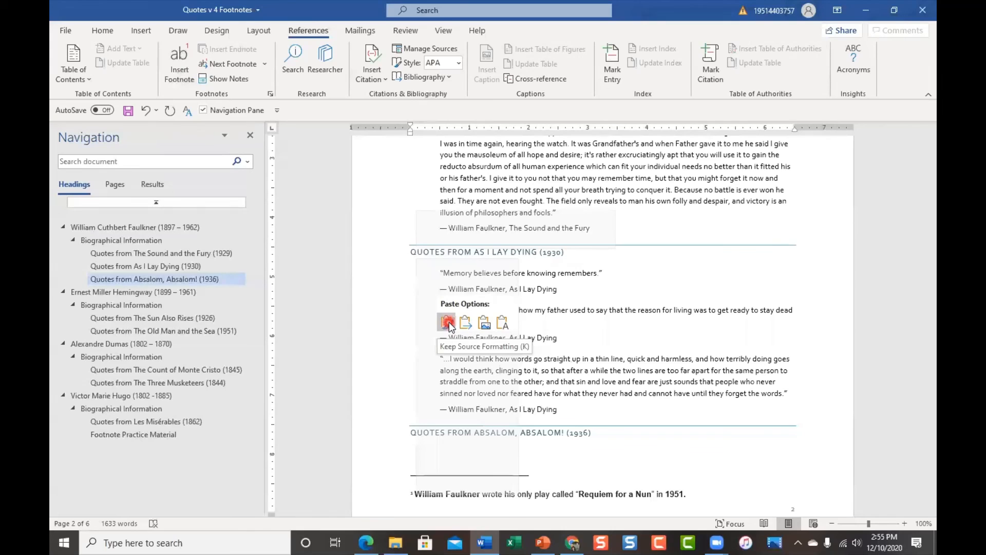
left_click(449, 322)
left_click(691, 446)
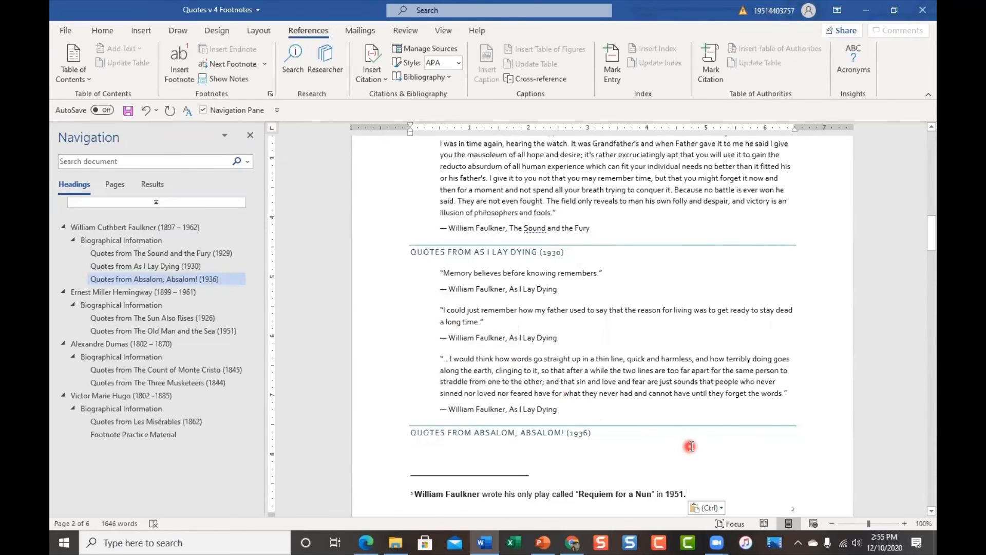
Compare the play footnote at the end of the page with its reference mark in Faulkner's Biographical Information.
scroll(690, 445, "down", 4)
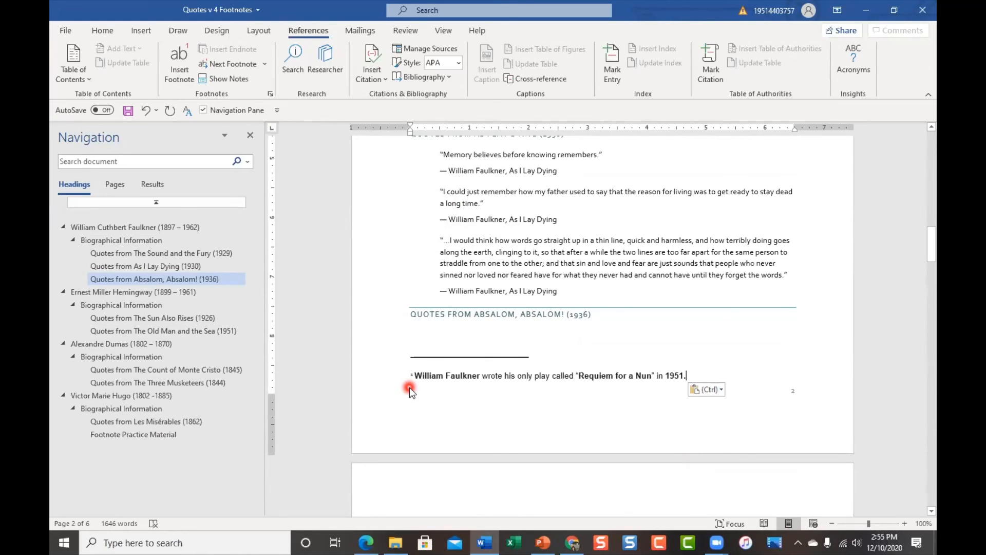
left_click(137, 241)
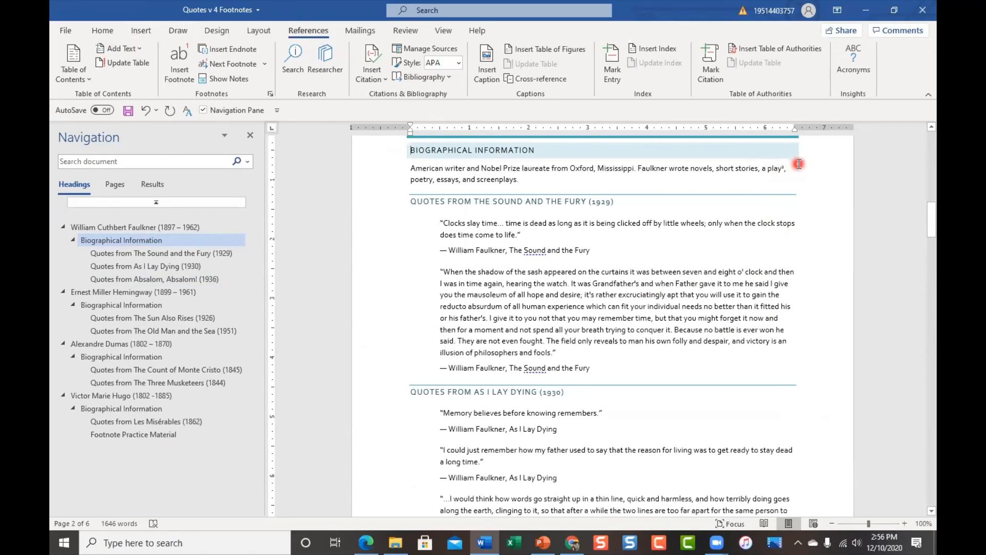
scroll(756, 343, "down", 6)
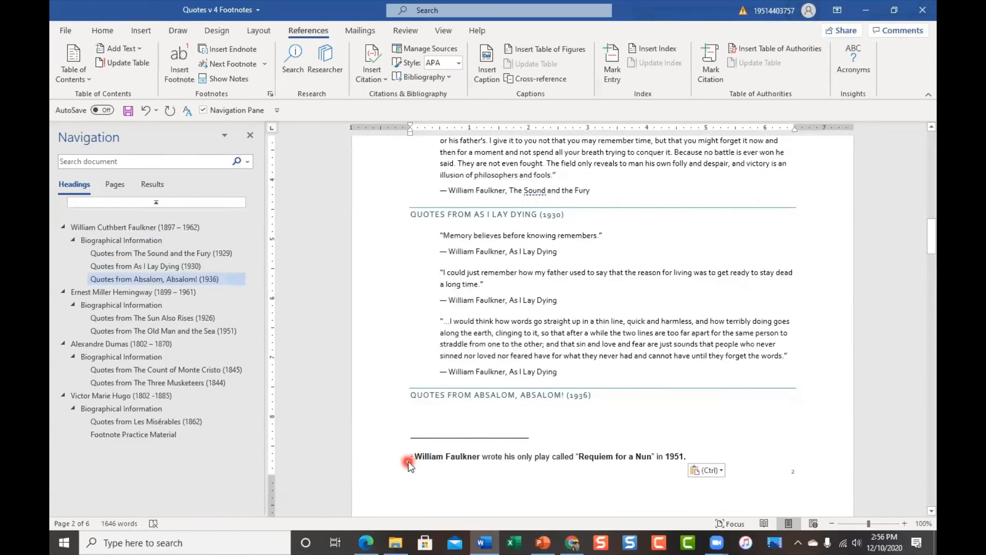
scroll(427, 457, "down", 1)
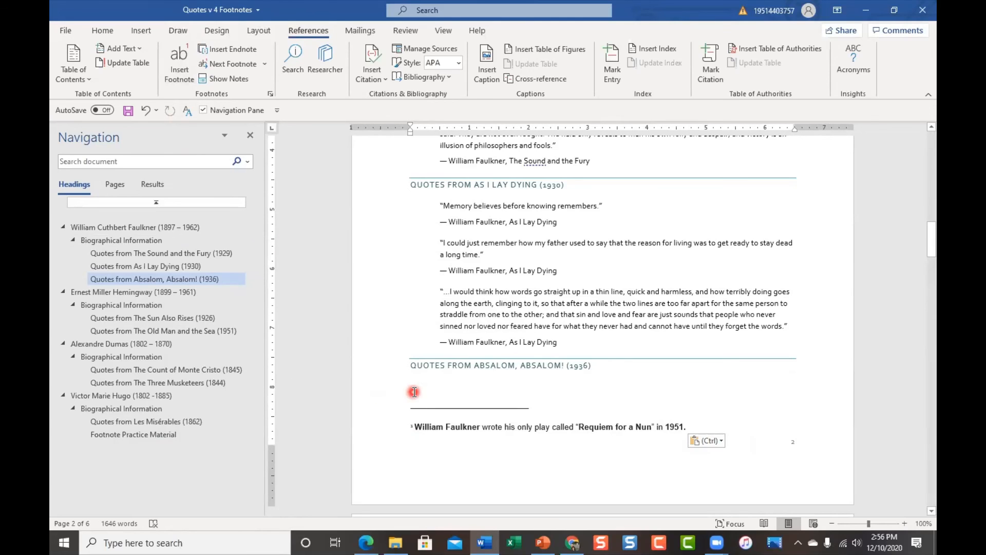
scroll(414, 392, "up", 8)
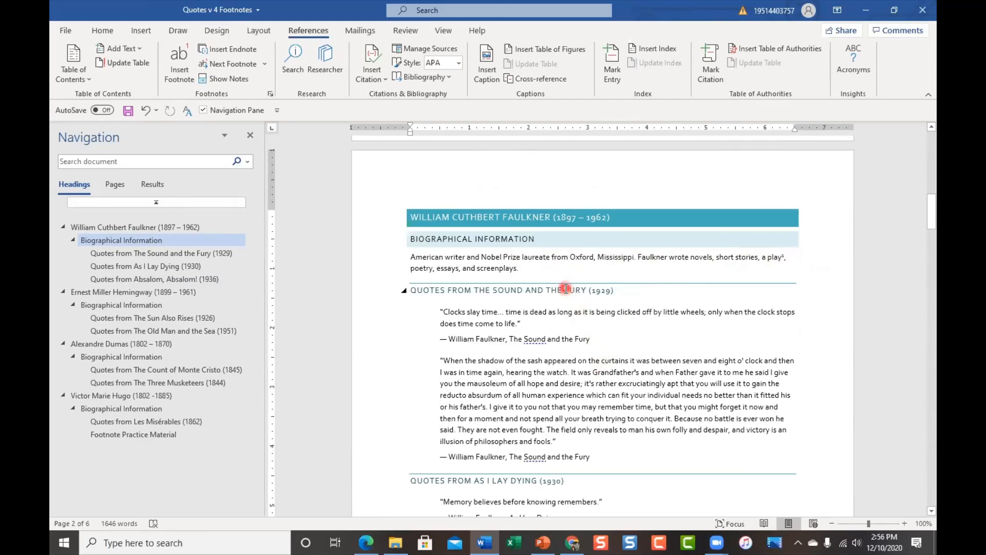
Copy the Nobel Prize in Literature 1949 paragraph from the Footnote Practice Material section.
left_click(157, 439)
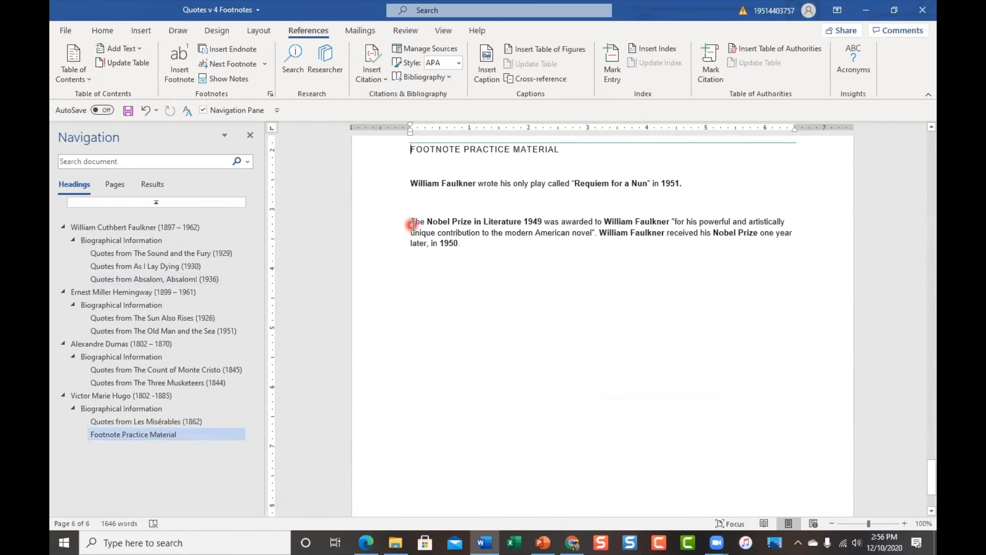
left_click_drag(413, 221, 464, 248)
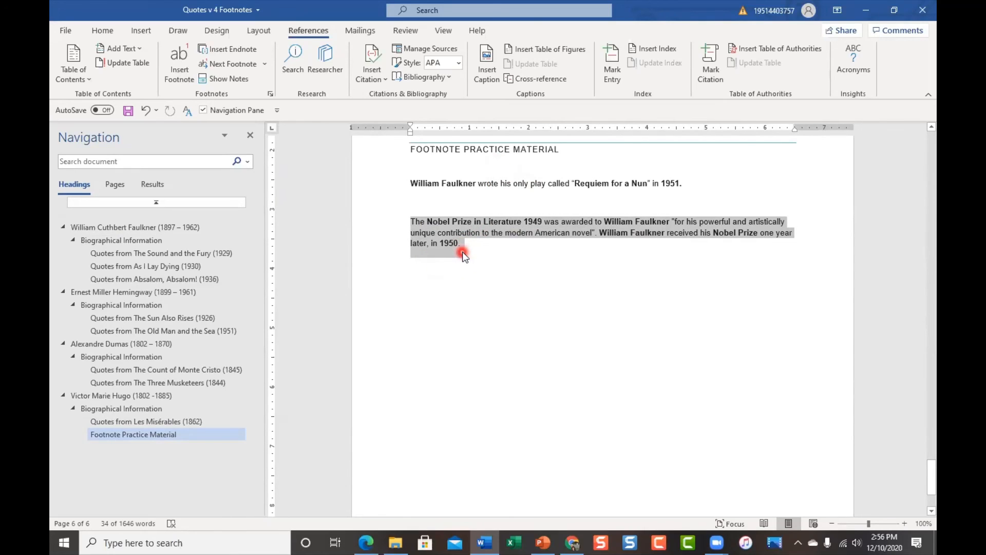
right_click(436, 228)
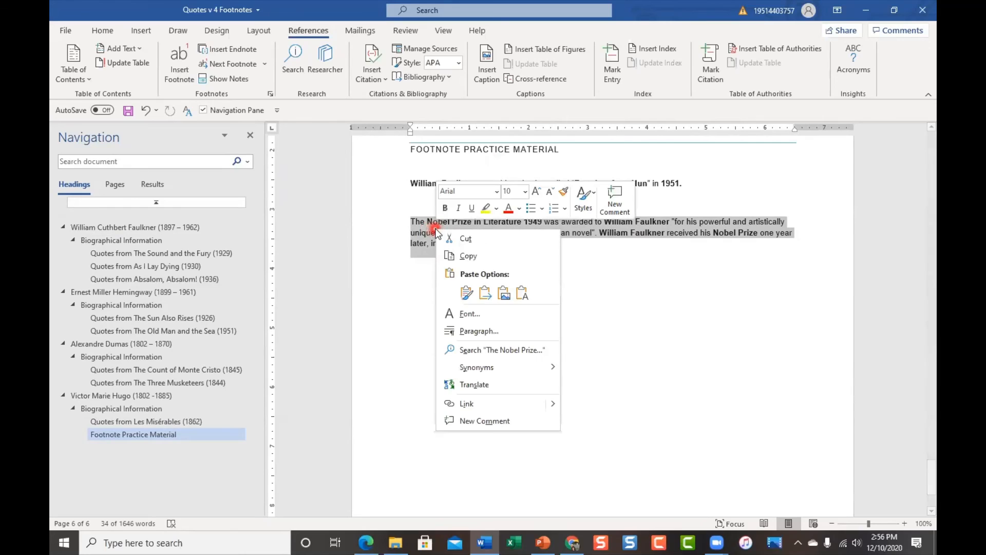
left_click(472, 256)
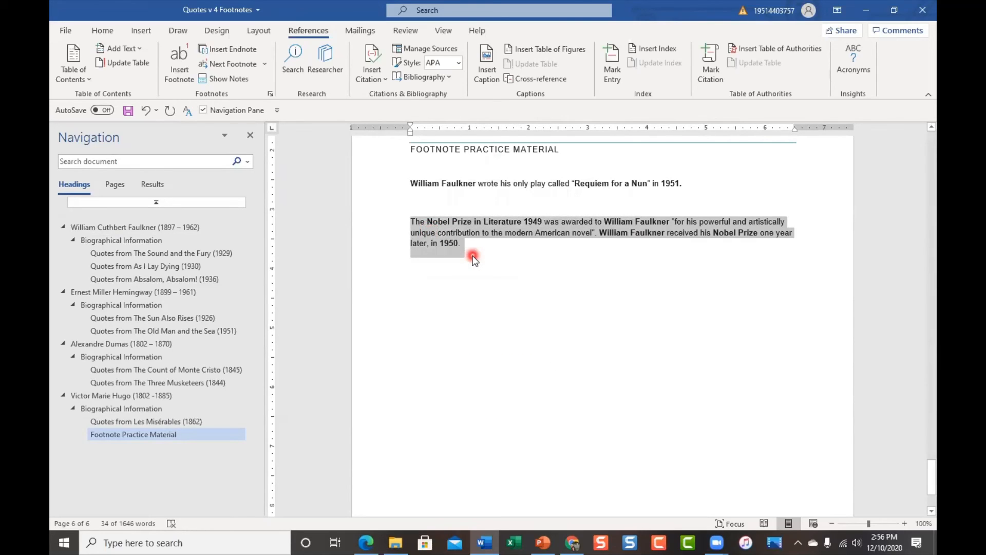
Insert a footnote after "Nobel Prize laureate" in the Biographical Information under the William Cuthbert Faulkner heading.
left_click(145, 242)
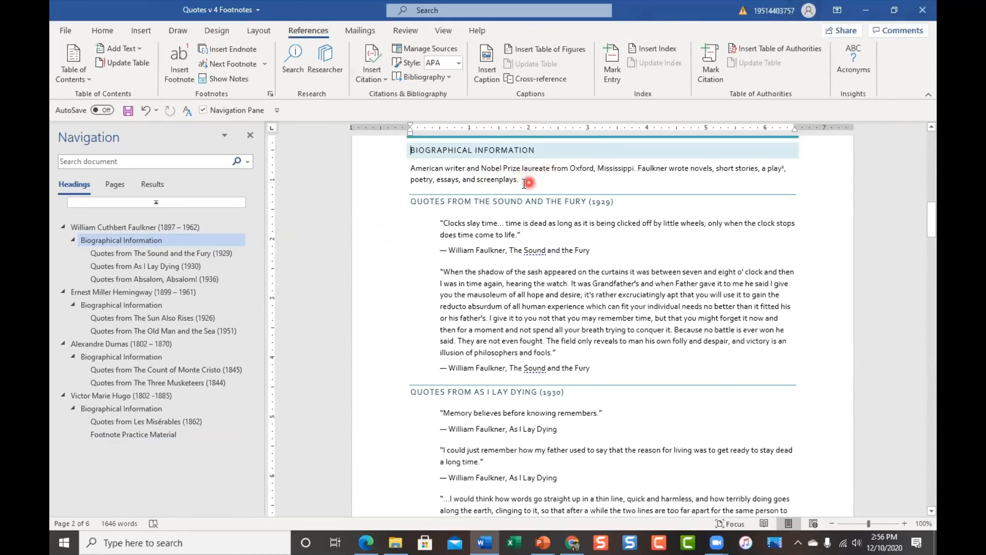
left_click(549, 169)
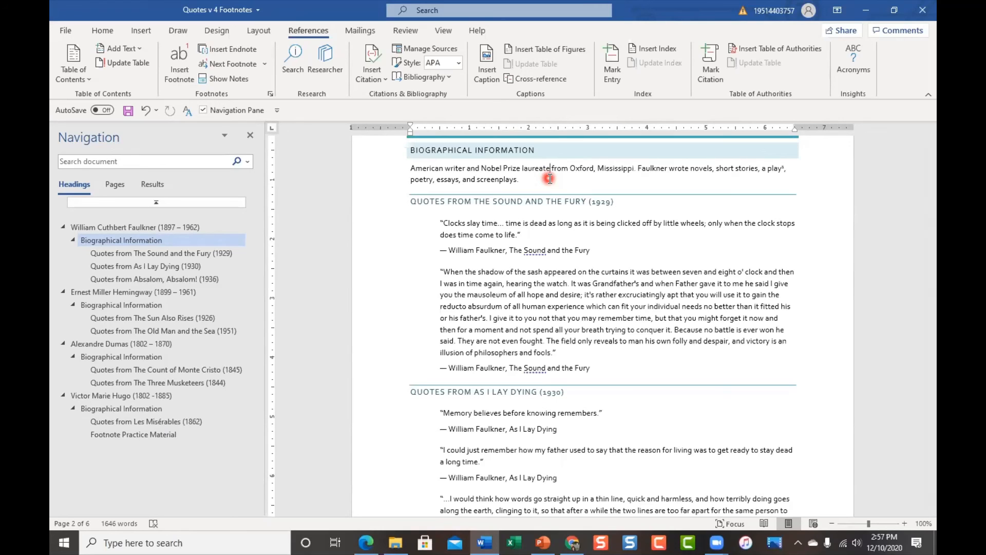
left_click(184, 69)
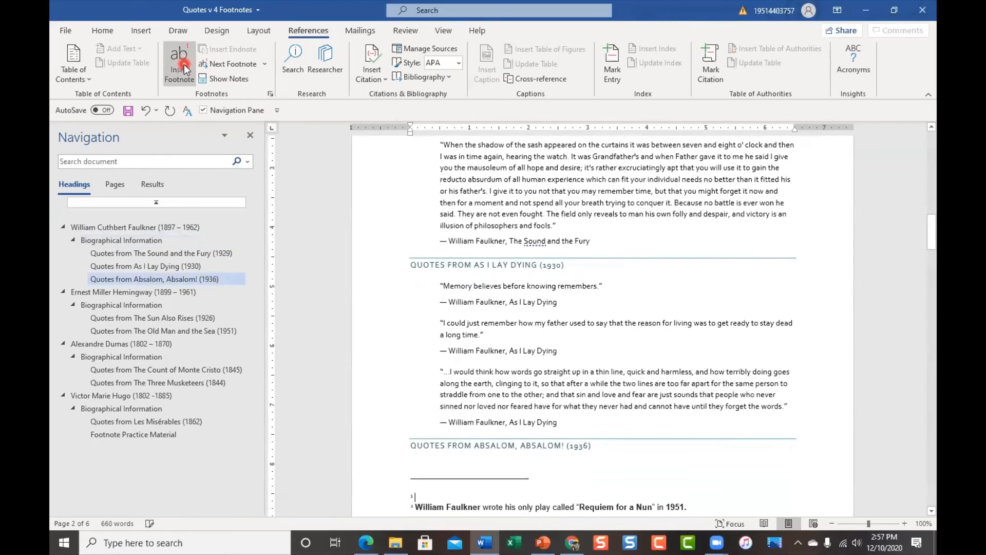
Paste the copied Nobel Prize paragraph into the empty first footnote, keeping its source formatting.
left_click(434, 494)
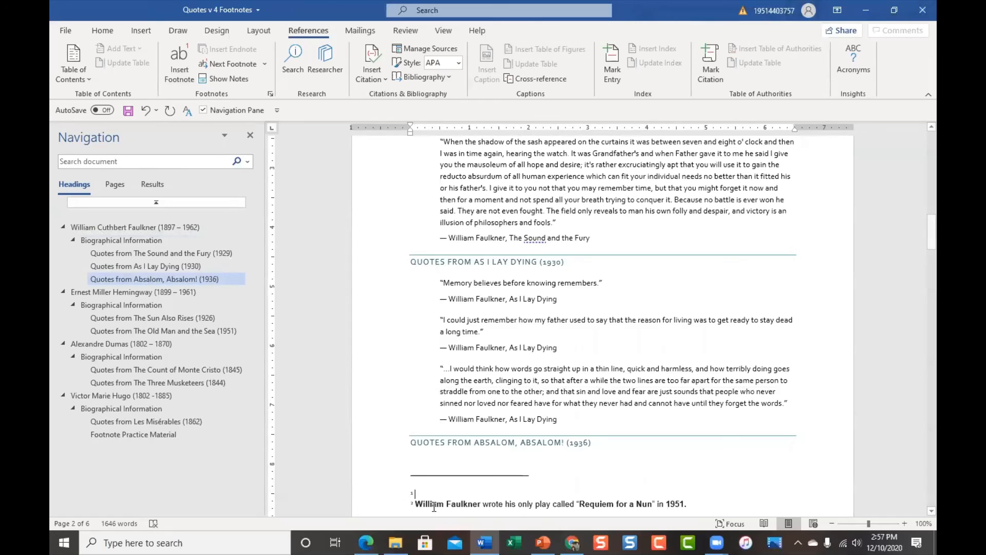
left_click(708, 494)
scroll(708, 495, "down", 3)
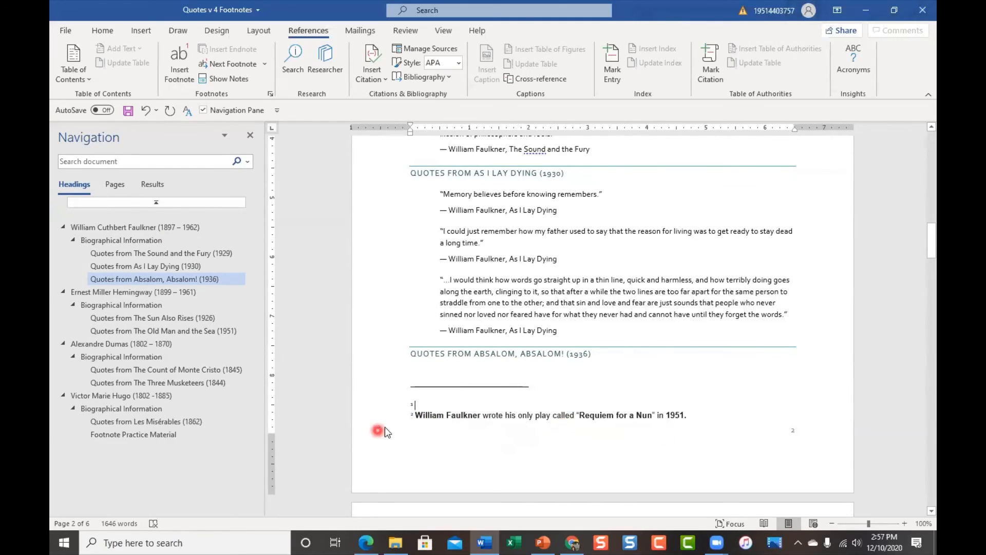
right_click(416, 404)
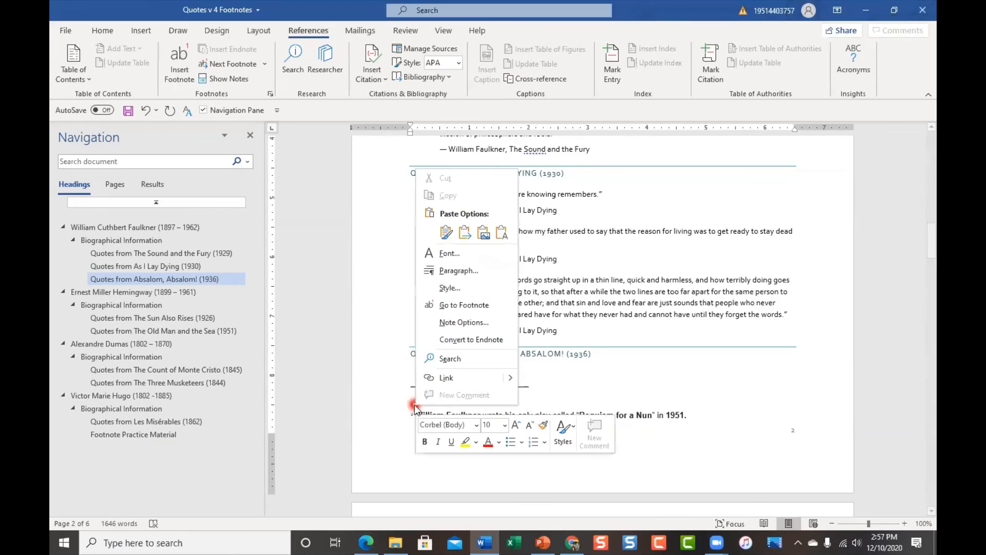
left_click(445, 233)
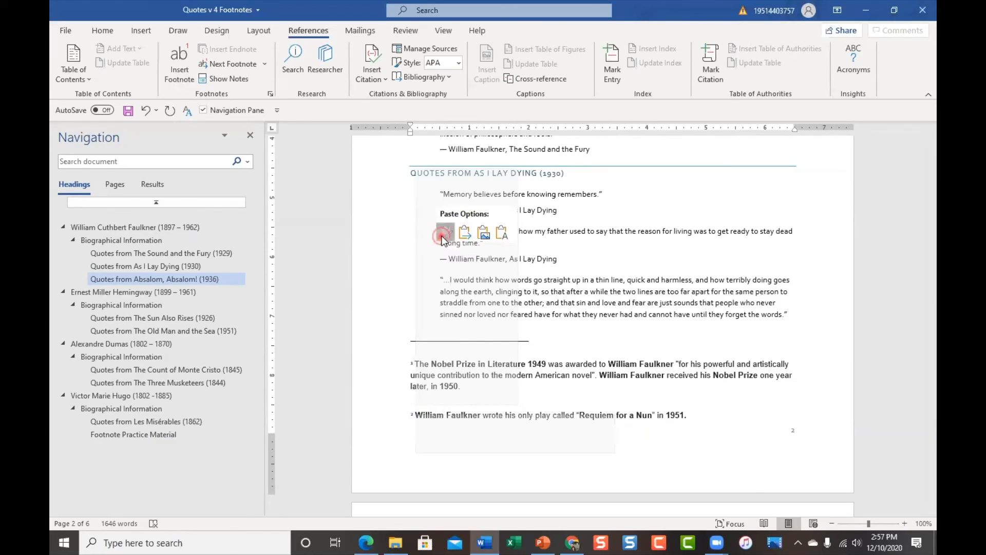
left_click(445, 232)
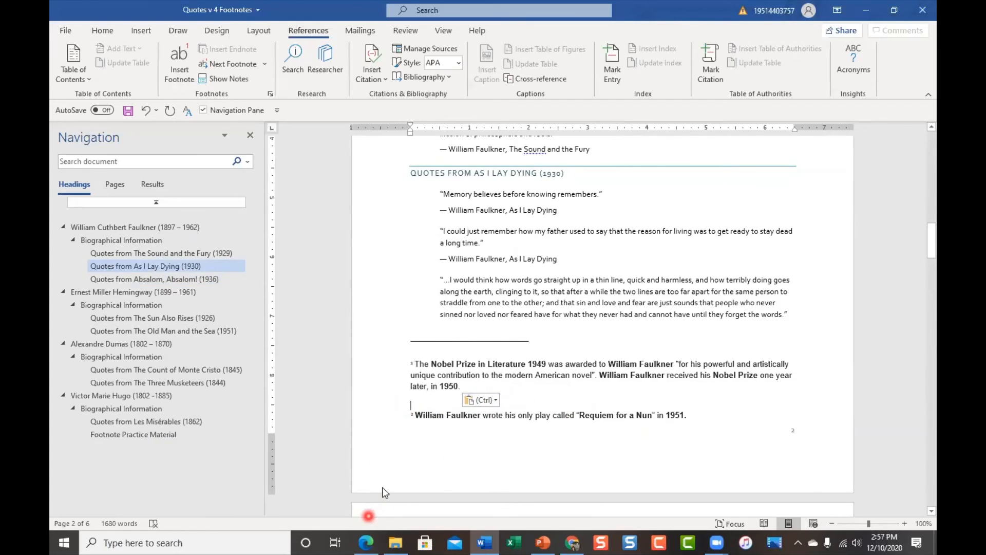
Delete the blank line between the Nobel Prize footnote and the footnote about the play.
key("BackSpace")
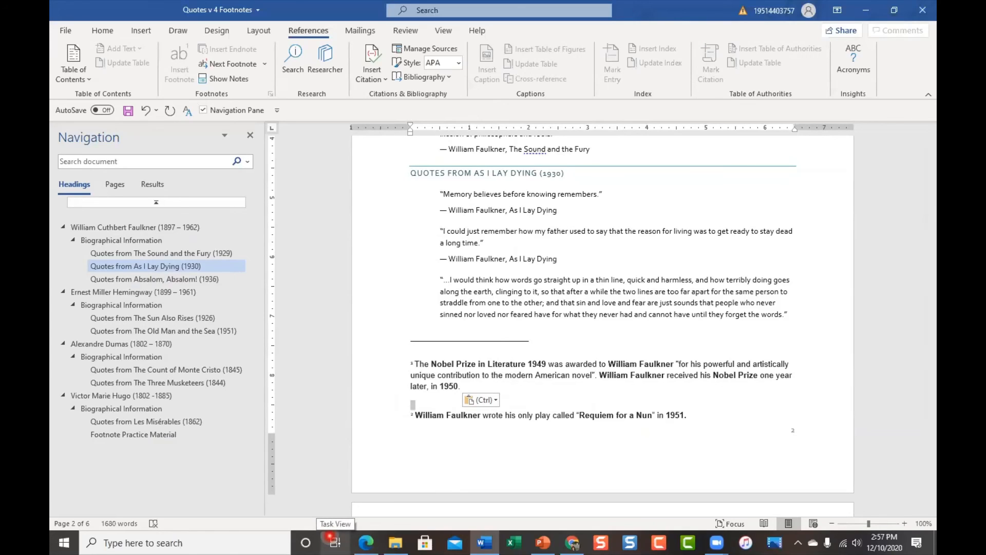
left_click(416, 398)
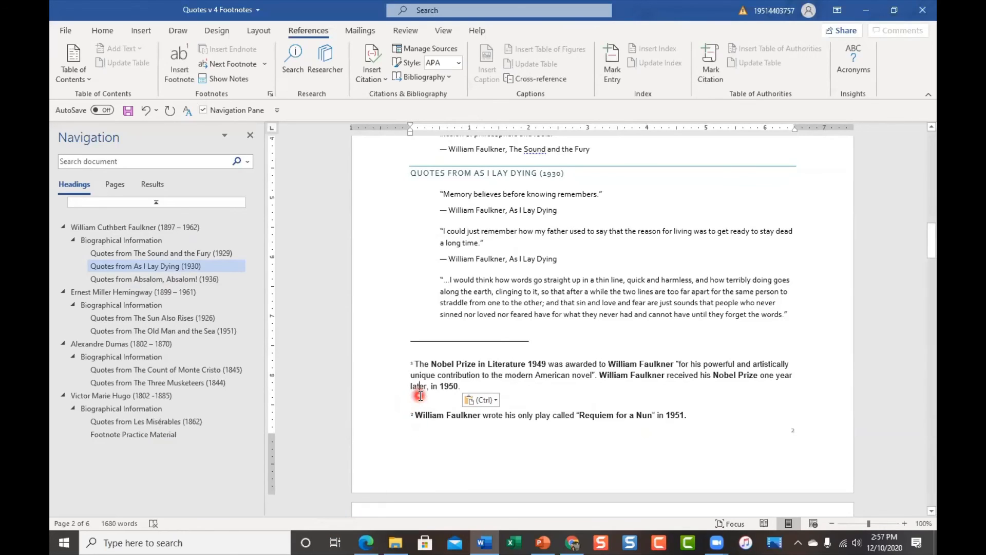
left_click(474, 384)
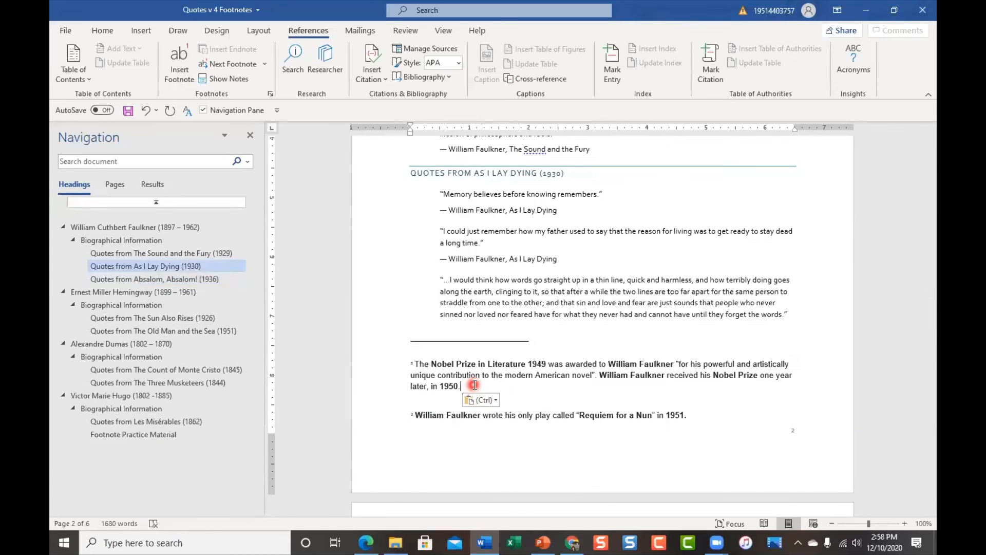
key("Delete")
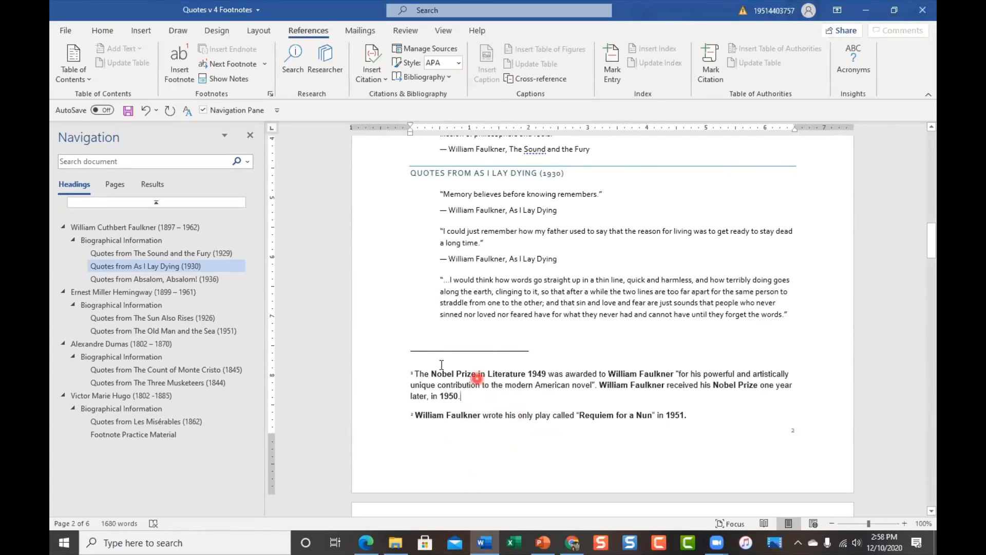
Review both footnote reference marks in Faulkner's Biographical Information against their notes and the Footnote Practice Material.
left_click(159, 245)
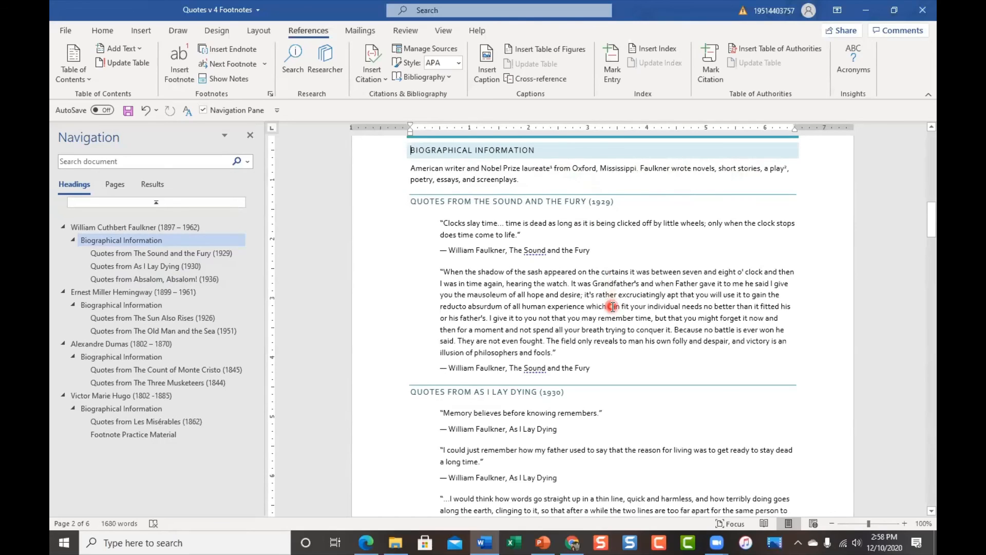
scroll(612, 306, "down", 5)
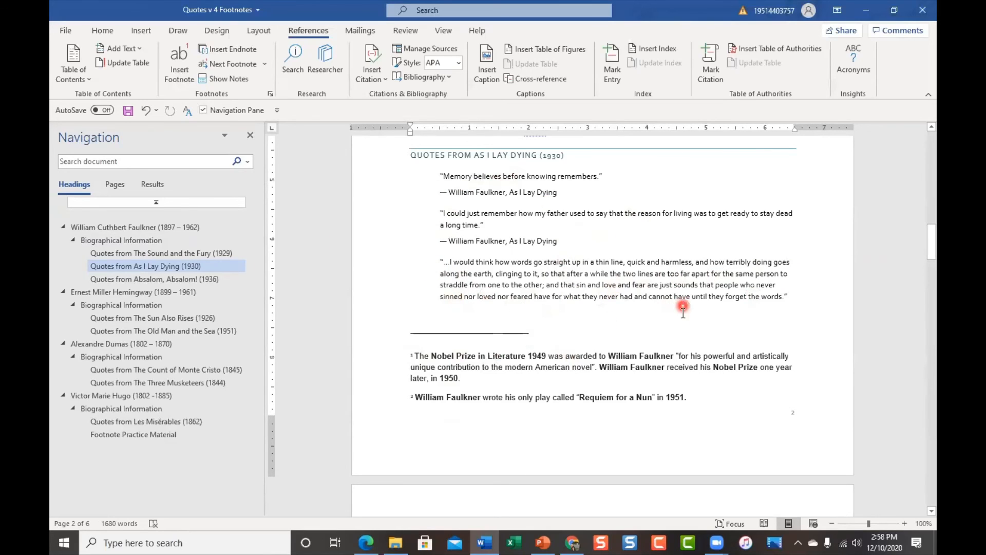
scroll(683, 312, "down", 3)
scroll(676, 315, "up", 3)
scroll(468, 430, "up", 5)
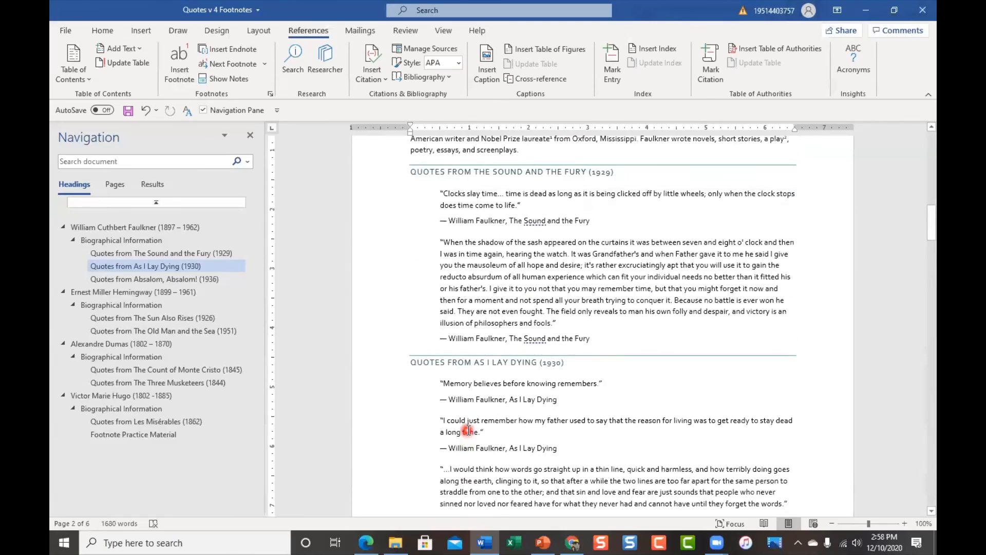
scroll(468, 431, "up", 2)
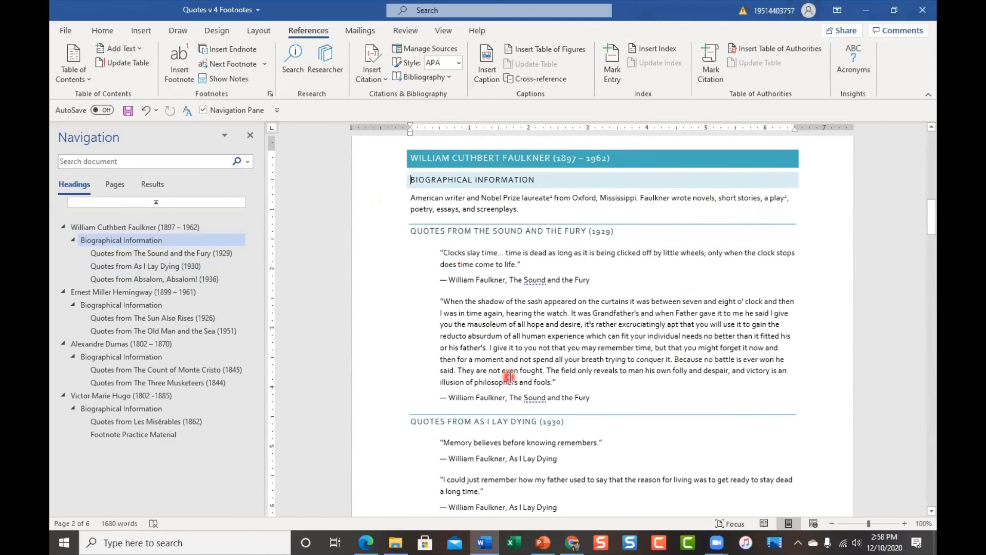
scroll(509, 378, "down", 2)
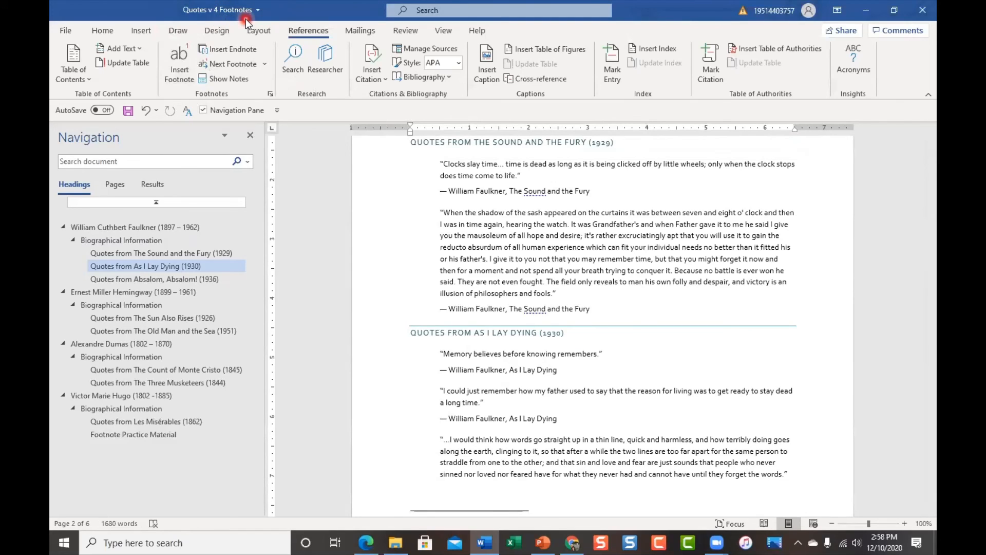
left_click(147, 434)
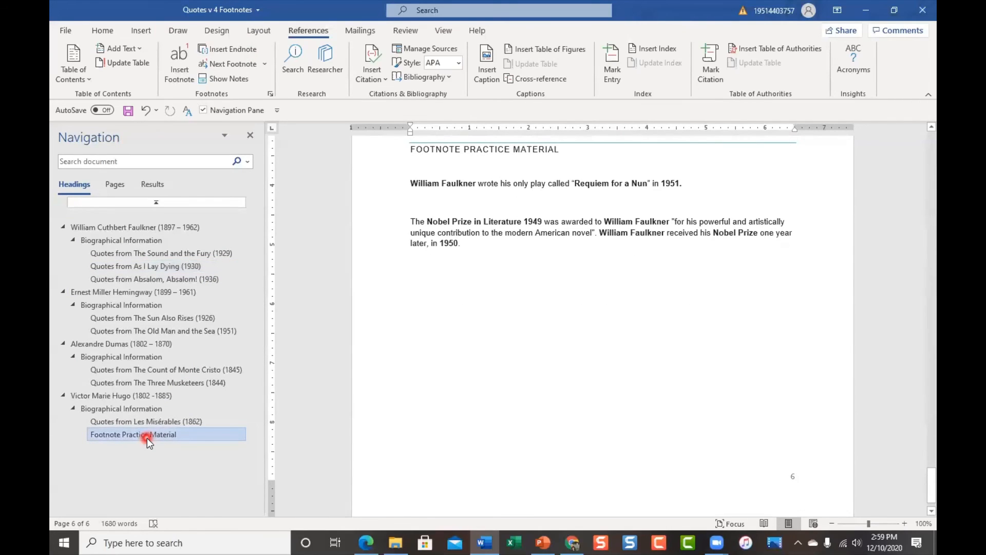
left_click(160, 222)
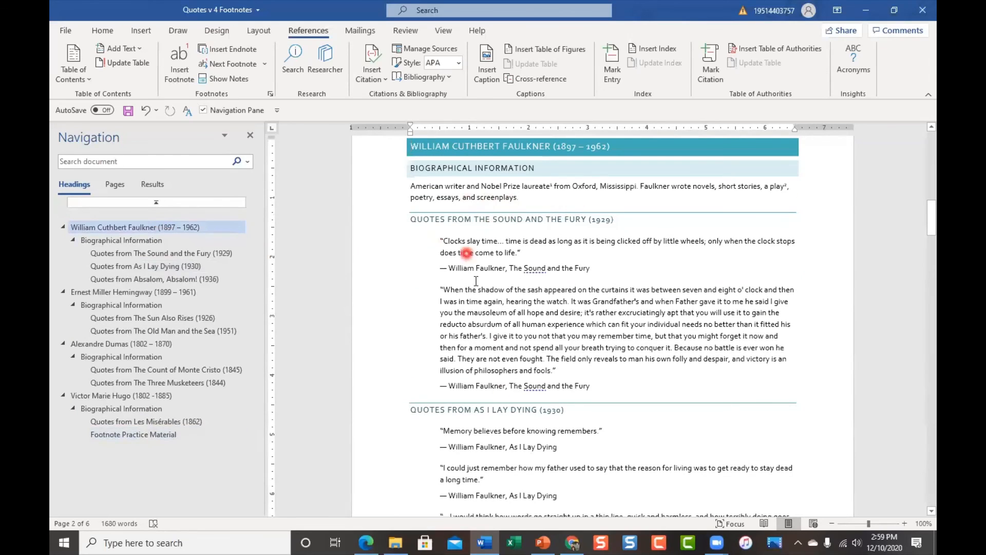